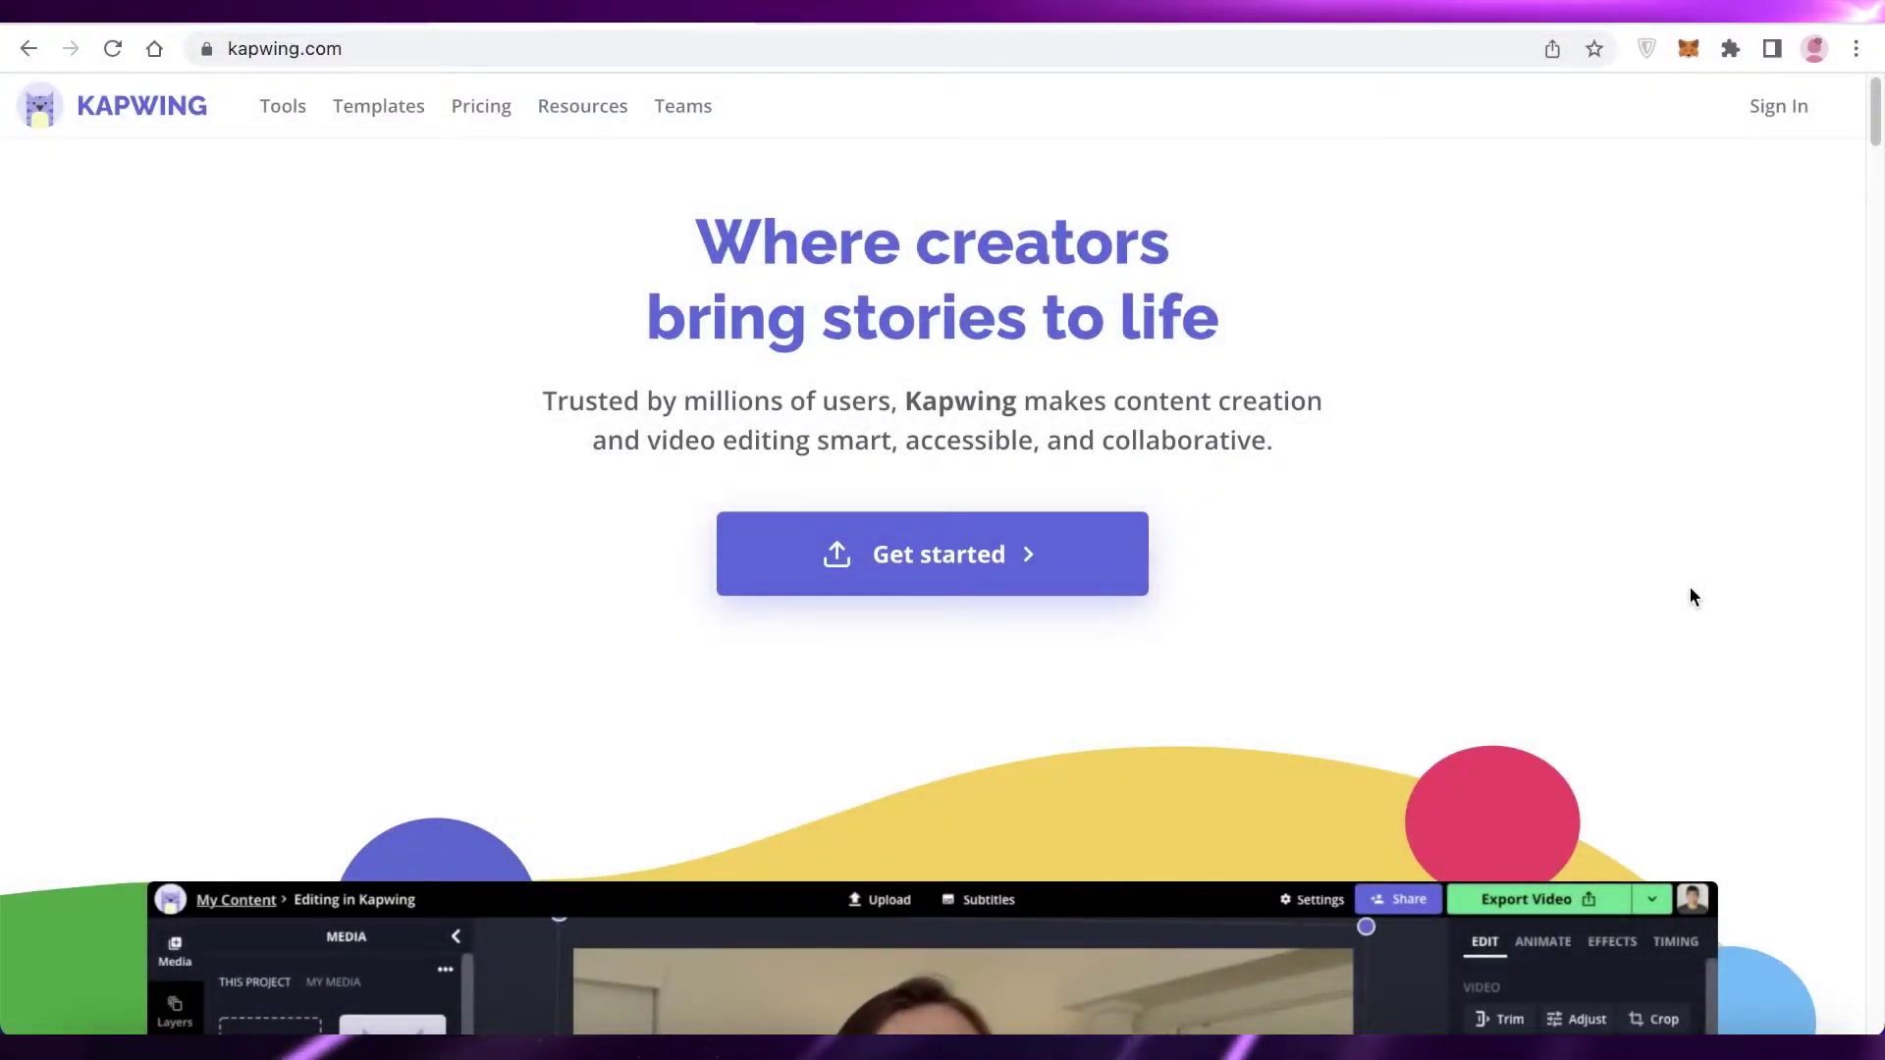
Scroll down Kapwing's homepage and back up to browse its sections.
scroll(1689, 588, down, 1)
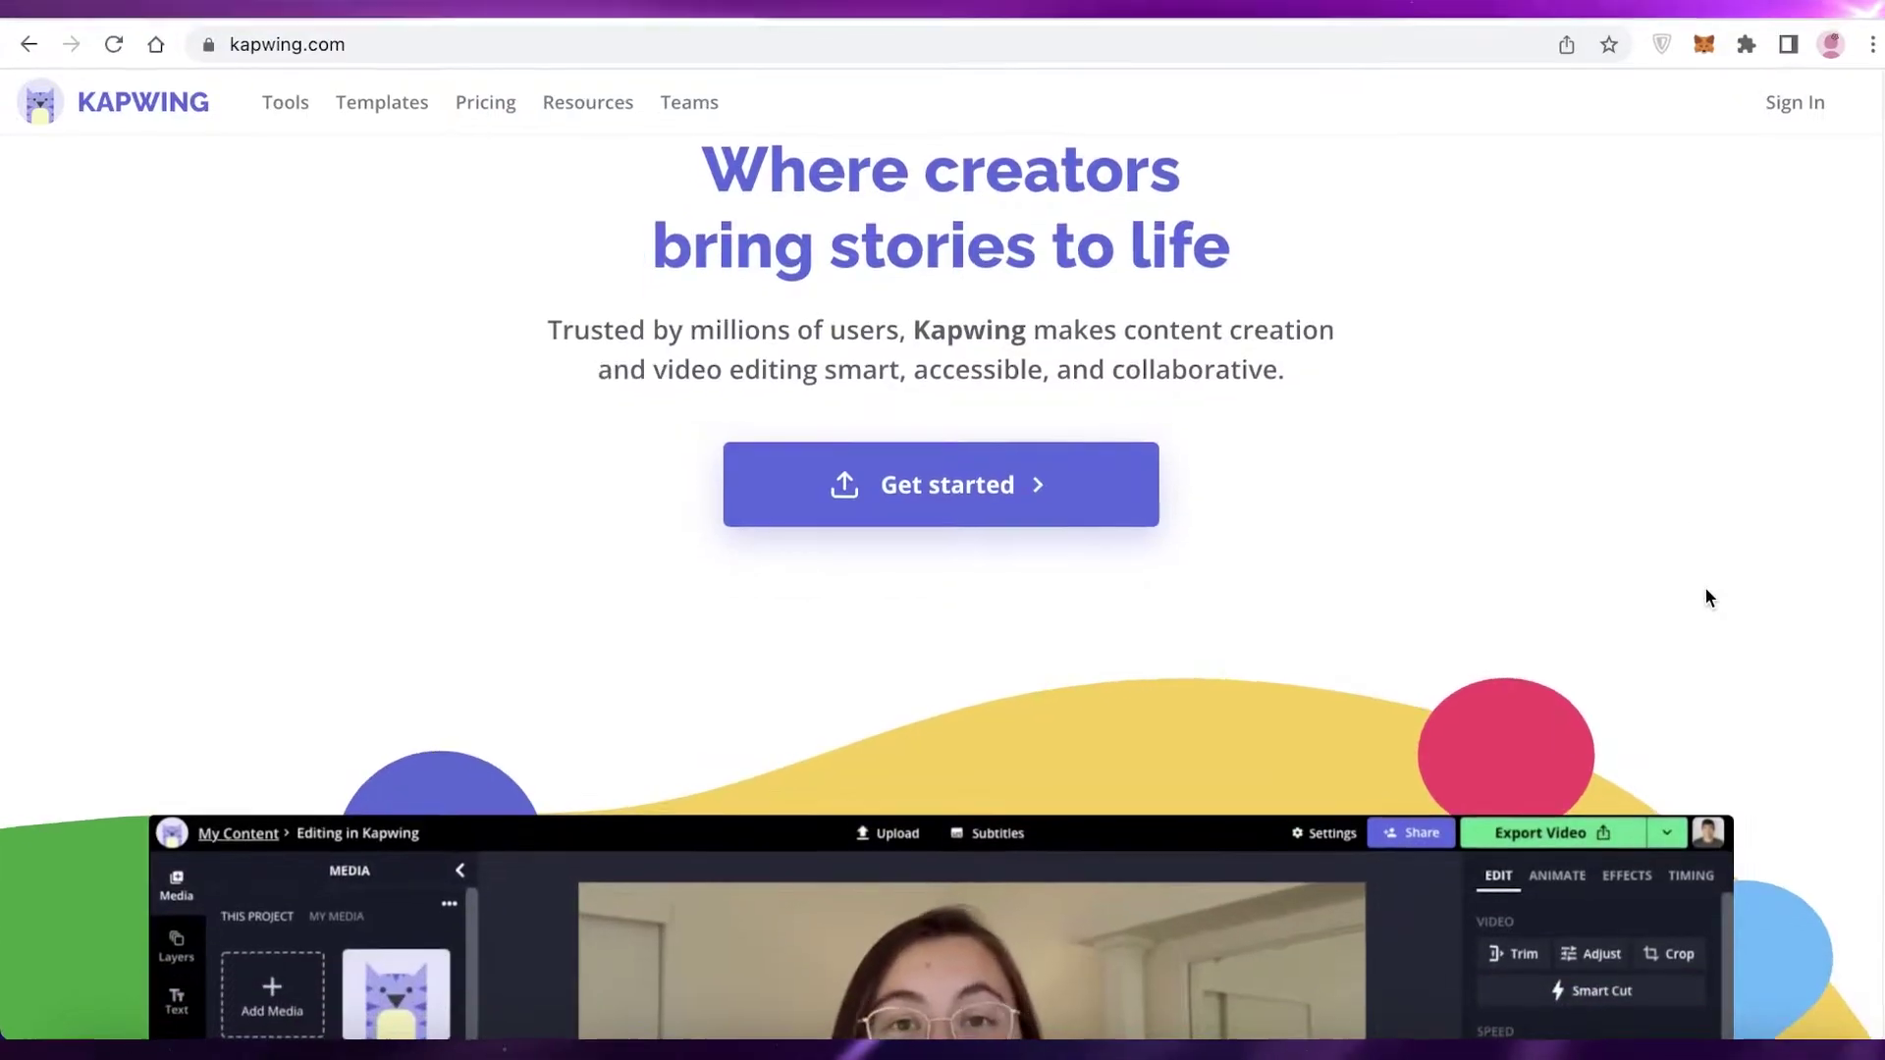
scroll(1692, 593, down, 10)
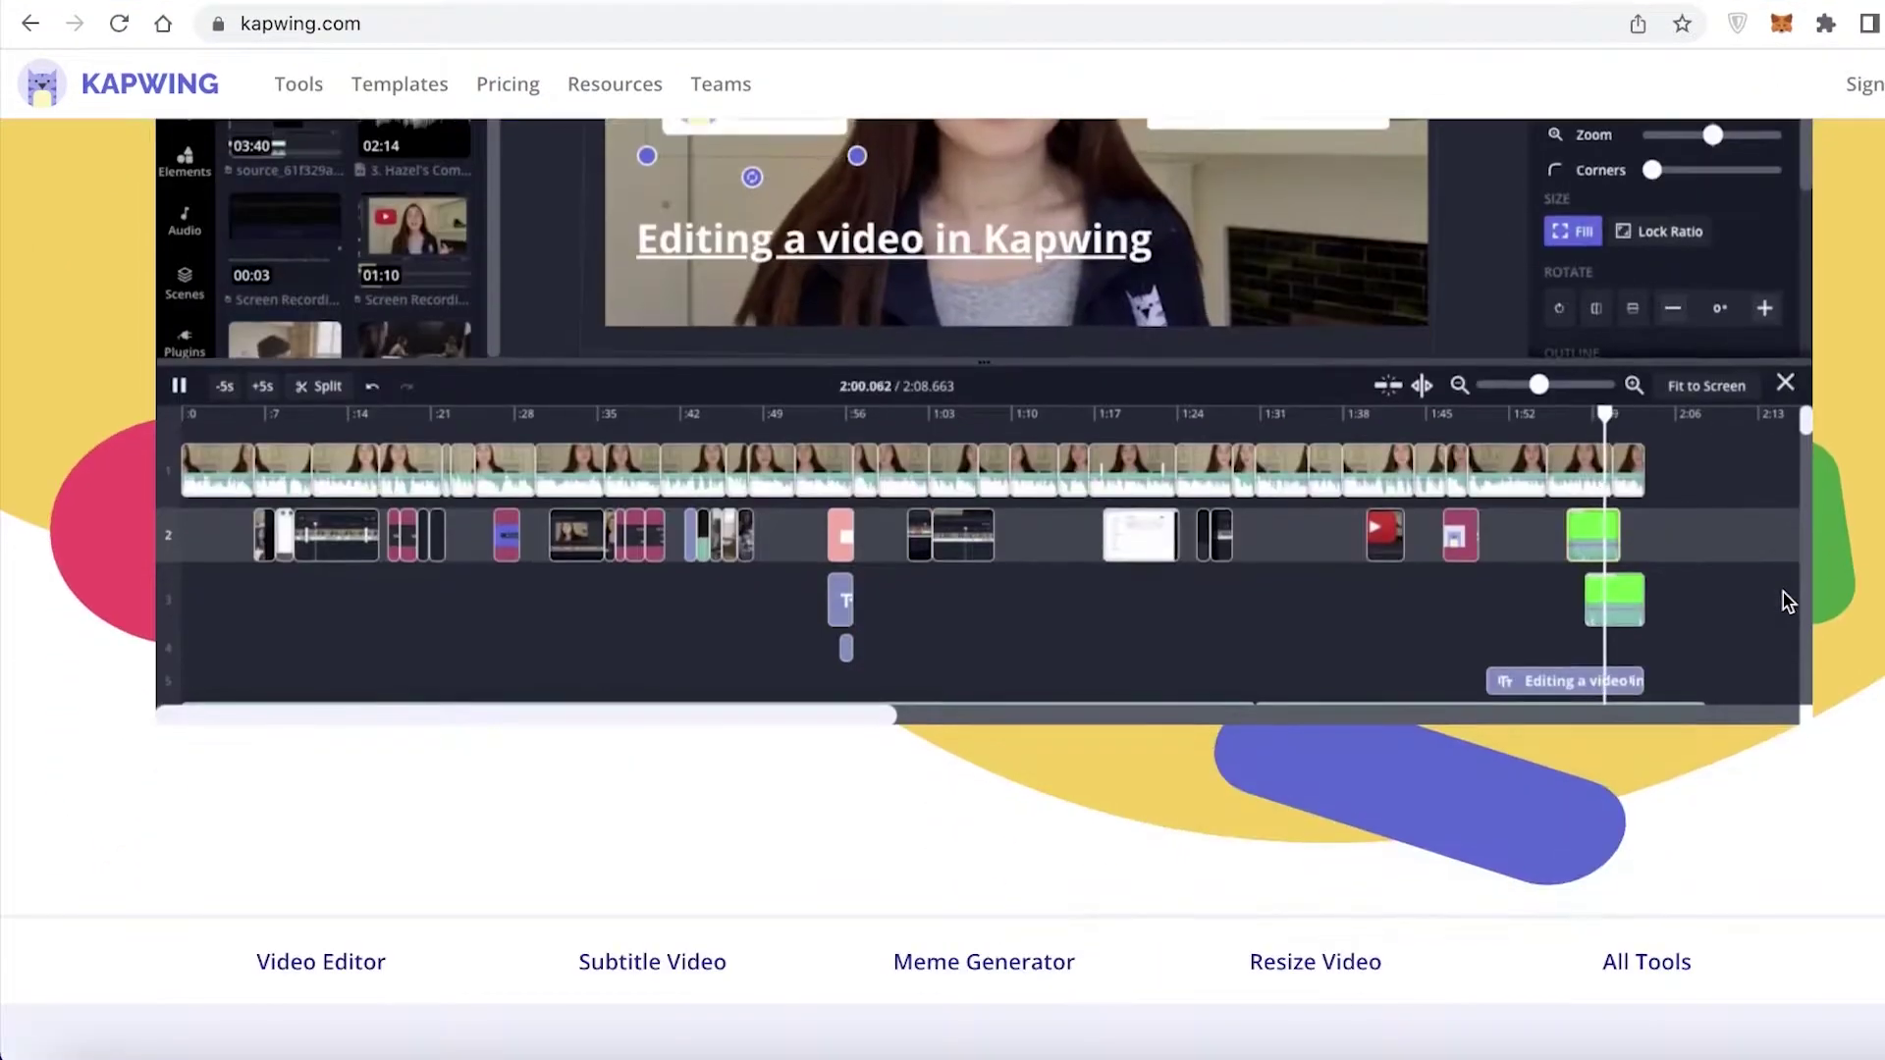
scroll(1785, 600, down, 15)
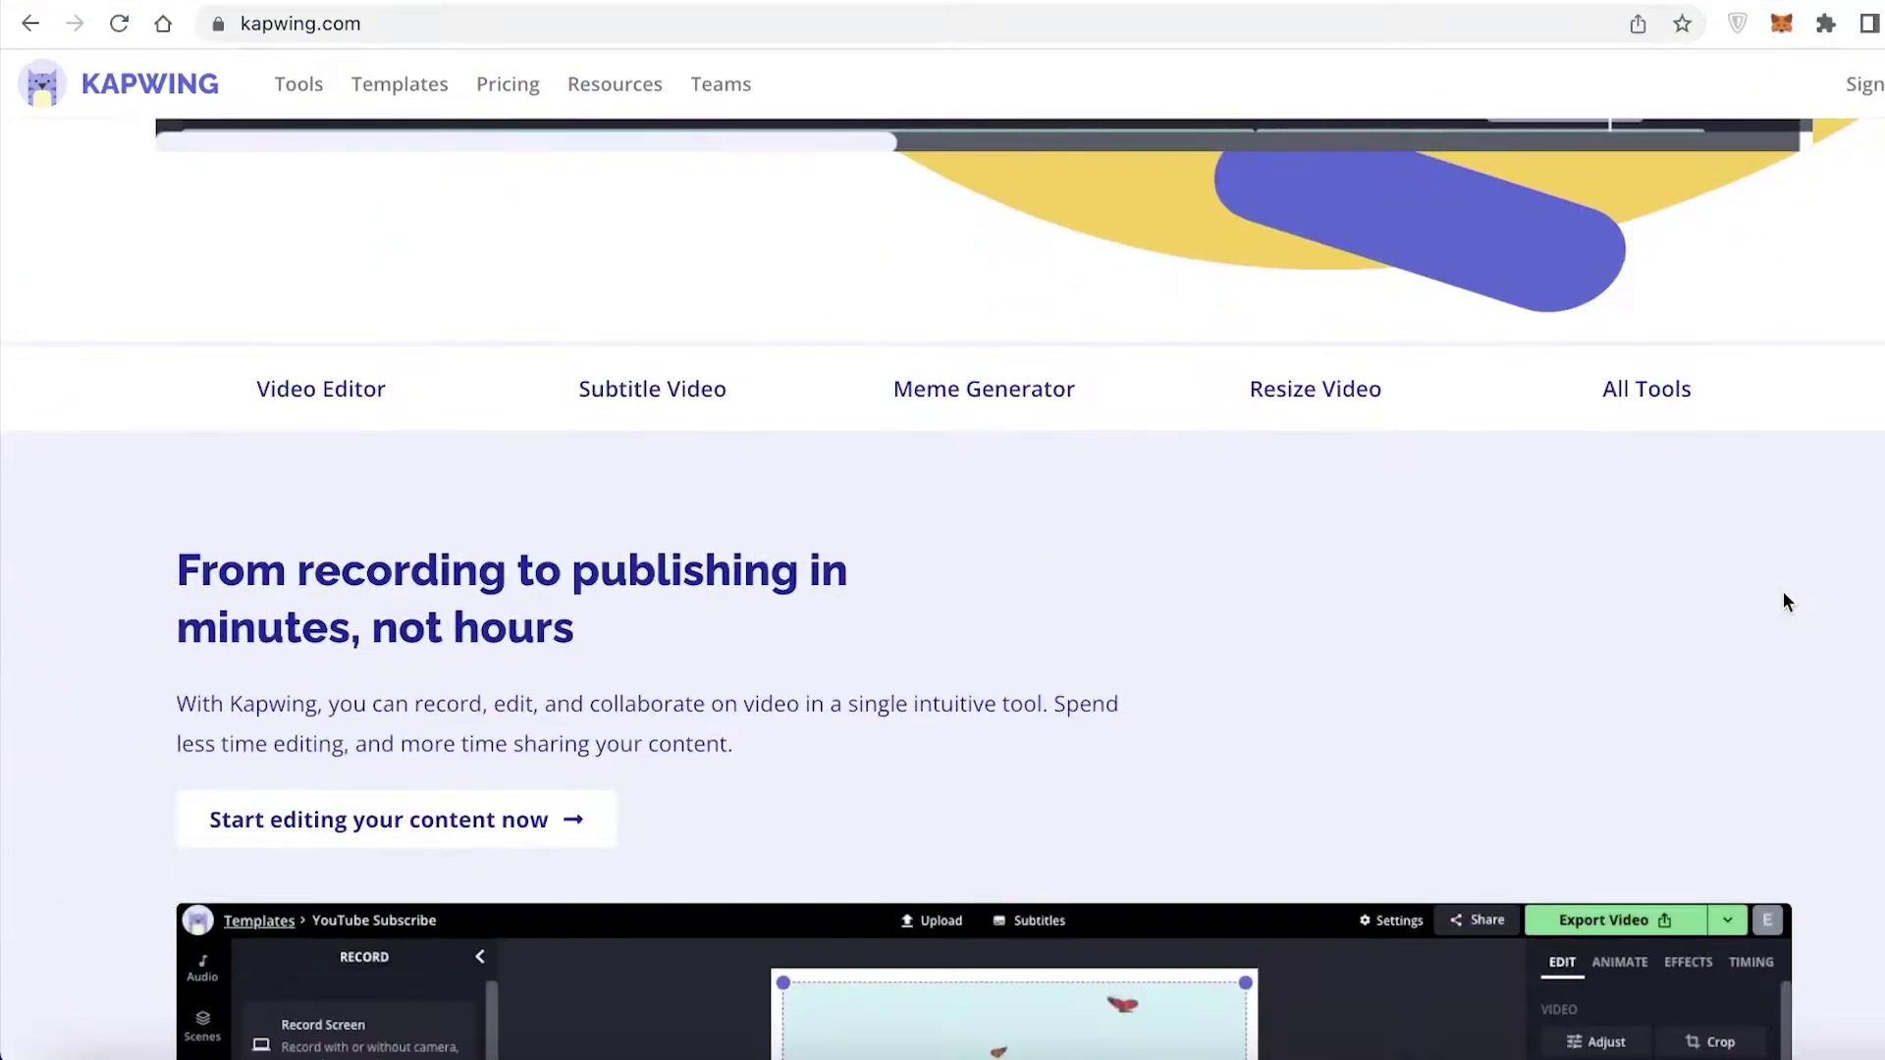
scroll(1771, 600, down, 5)
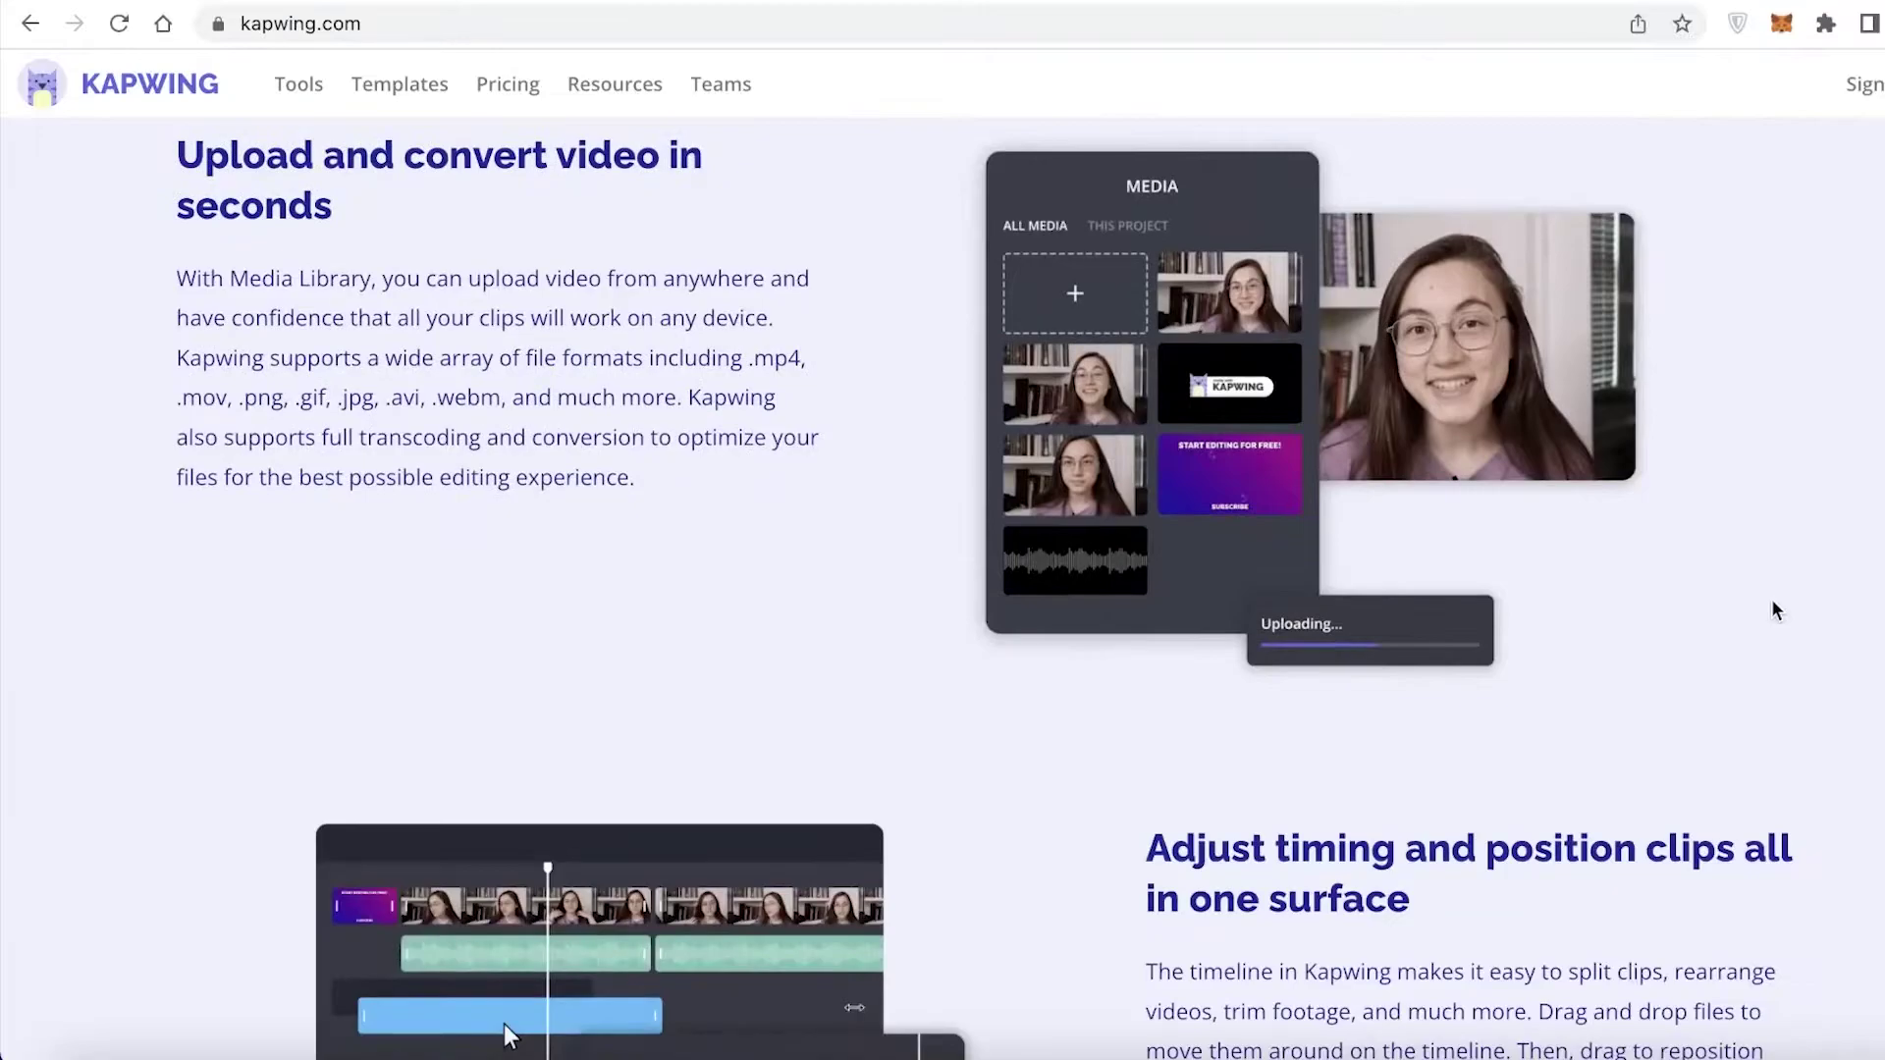
scroll(1772, 600, down, 3)
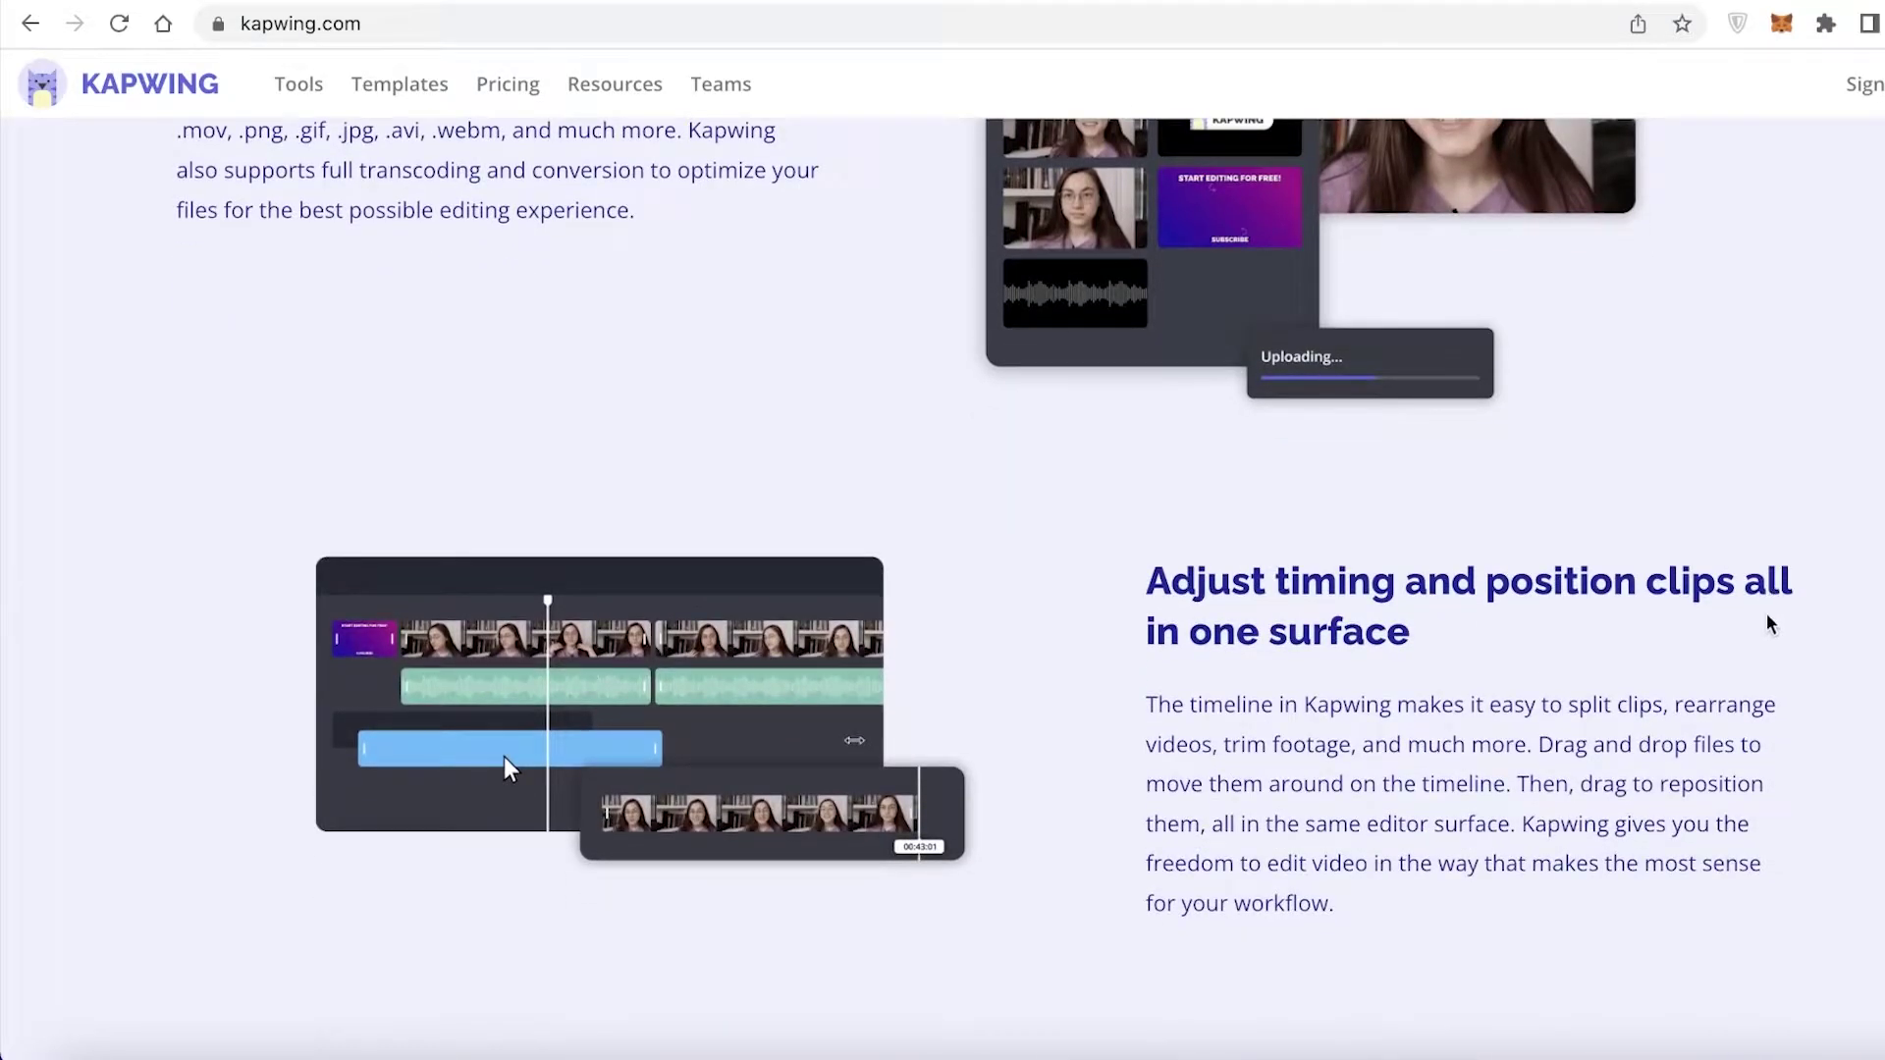
scroll(1757, 629, down, 5)
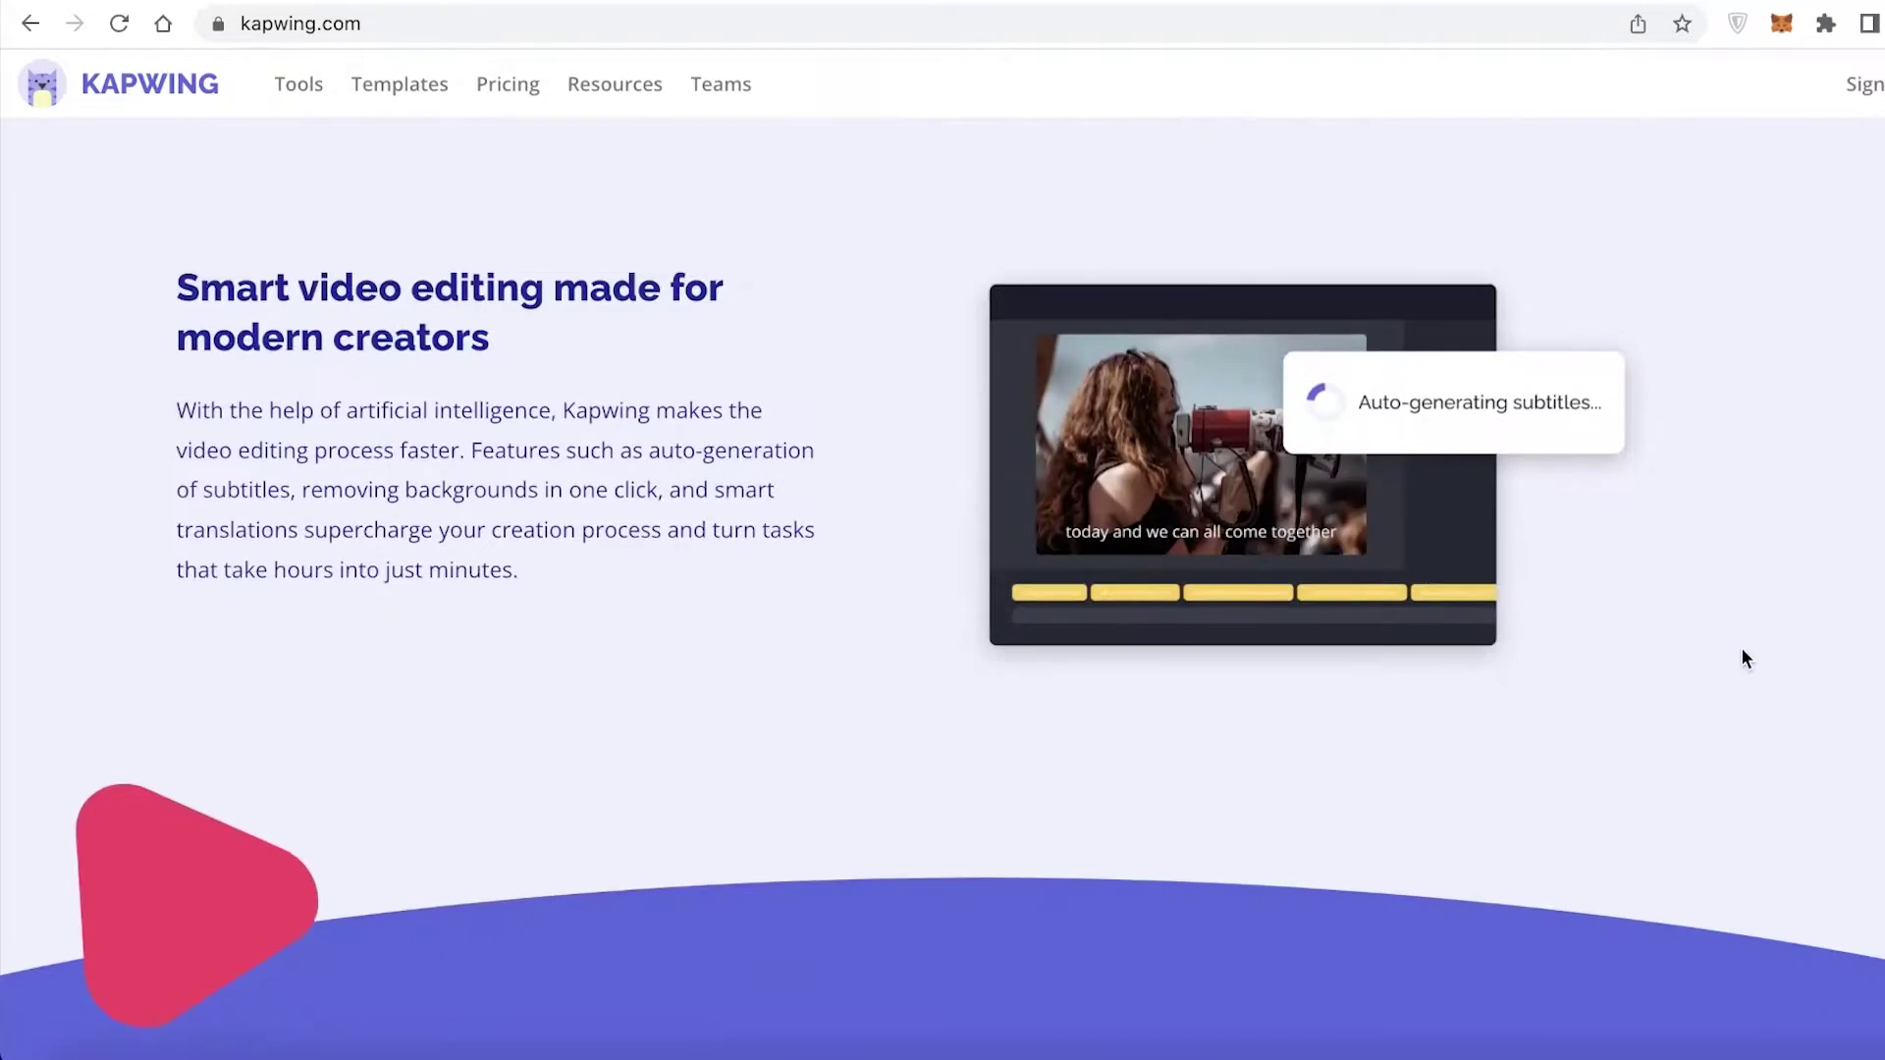
scroll(1743, 656, down, 8)
scroll(1865, 667, down, 15)
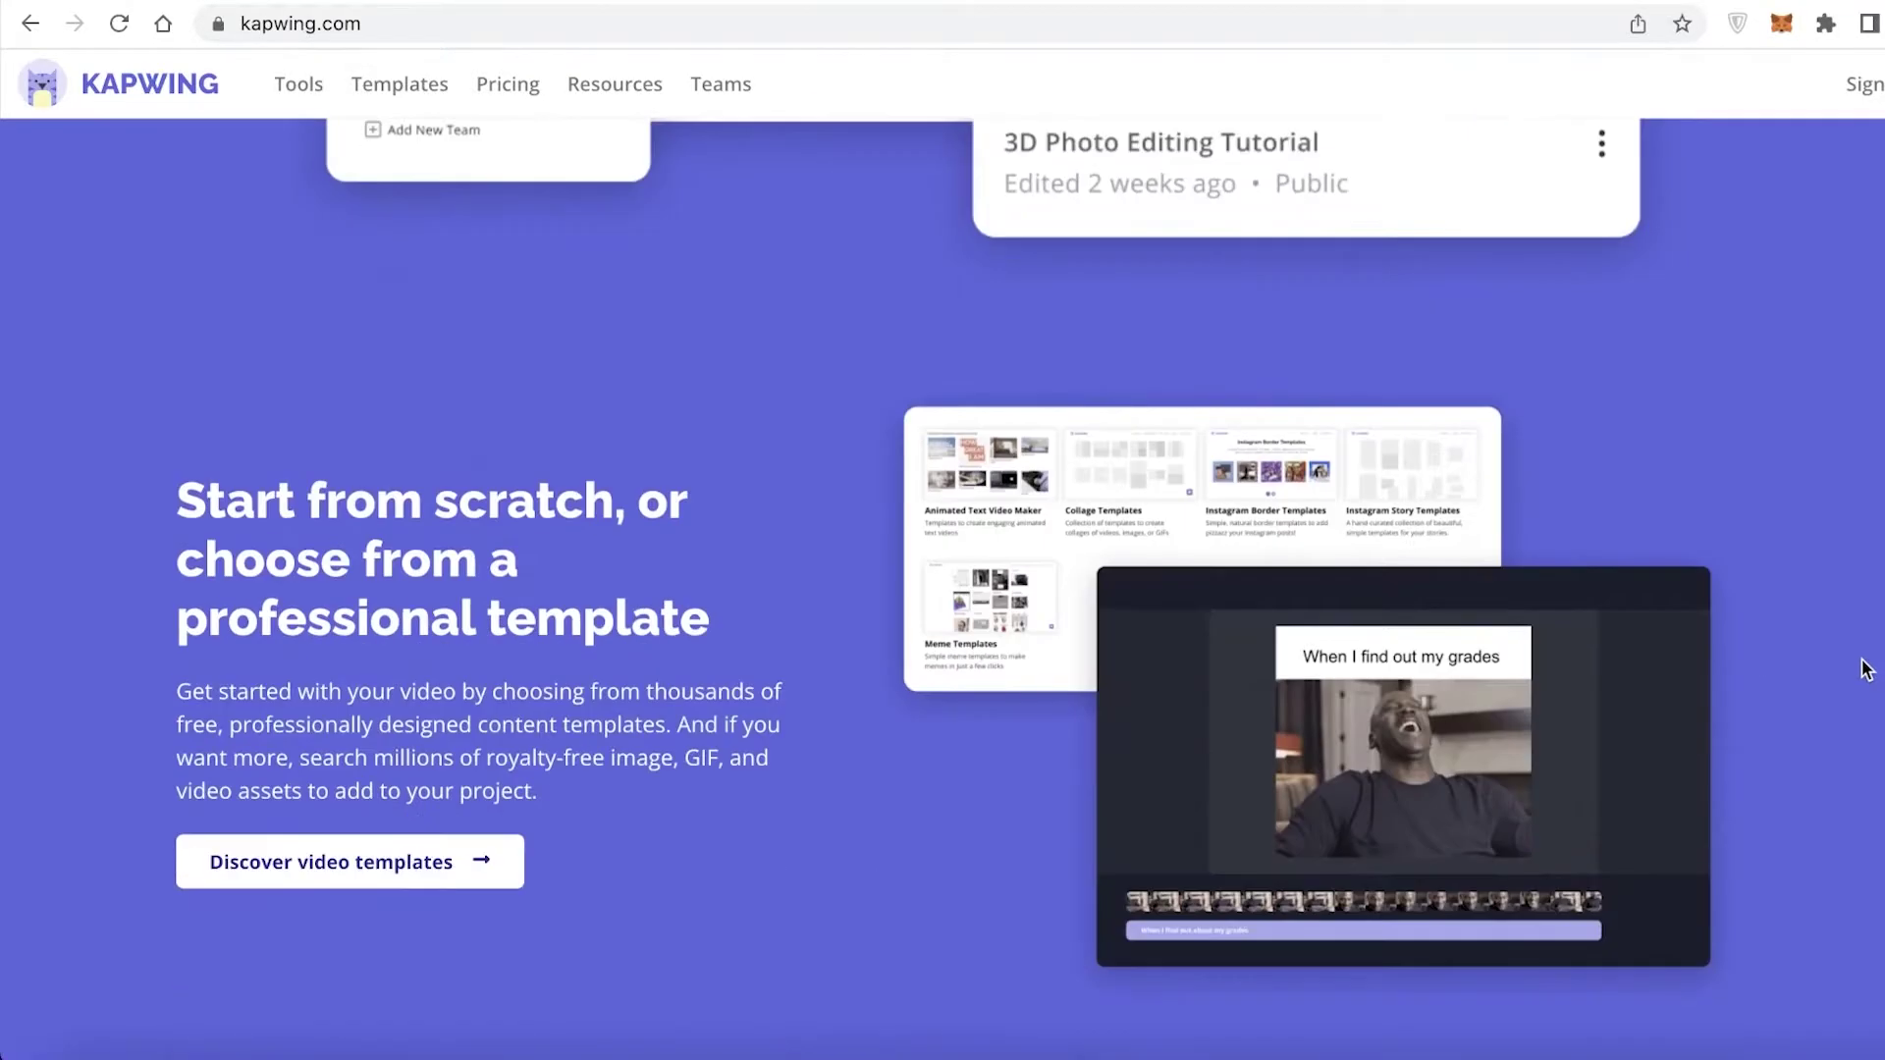
scroll(1865, 670, down, 20)
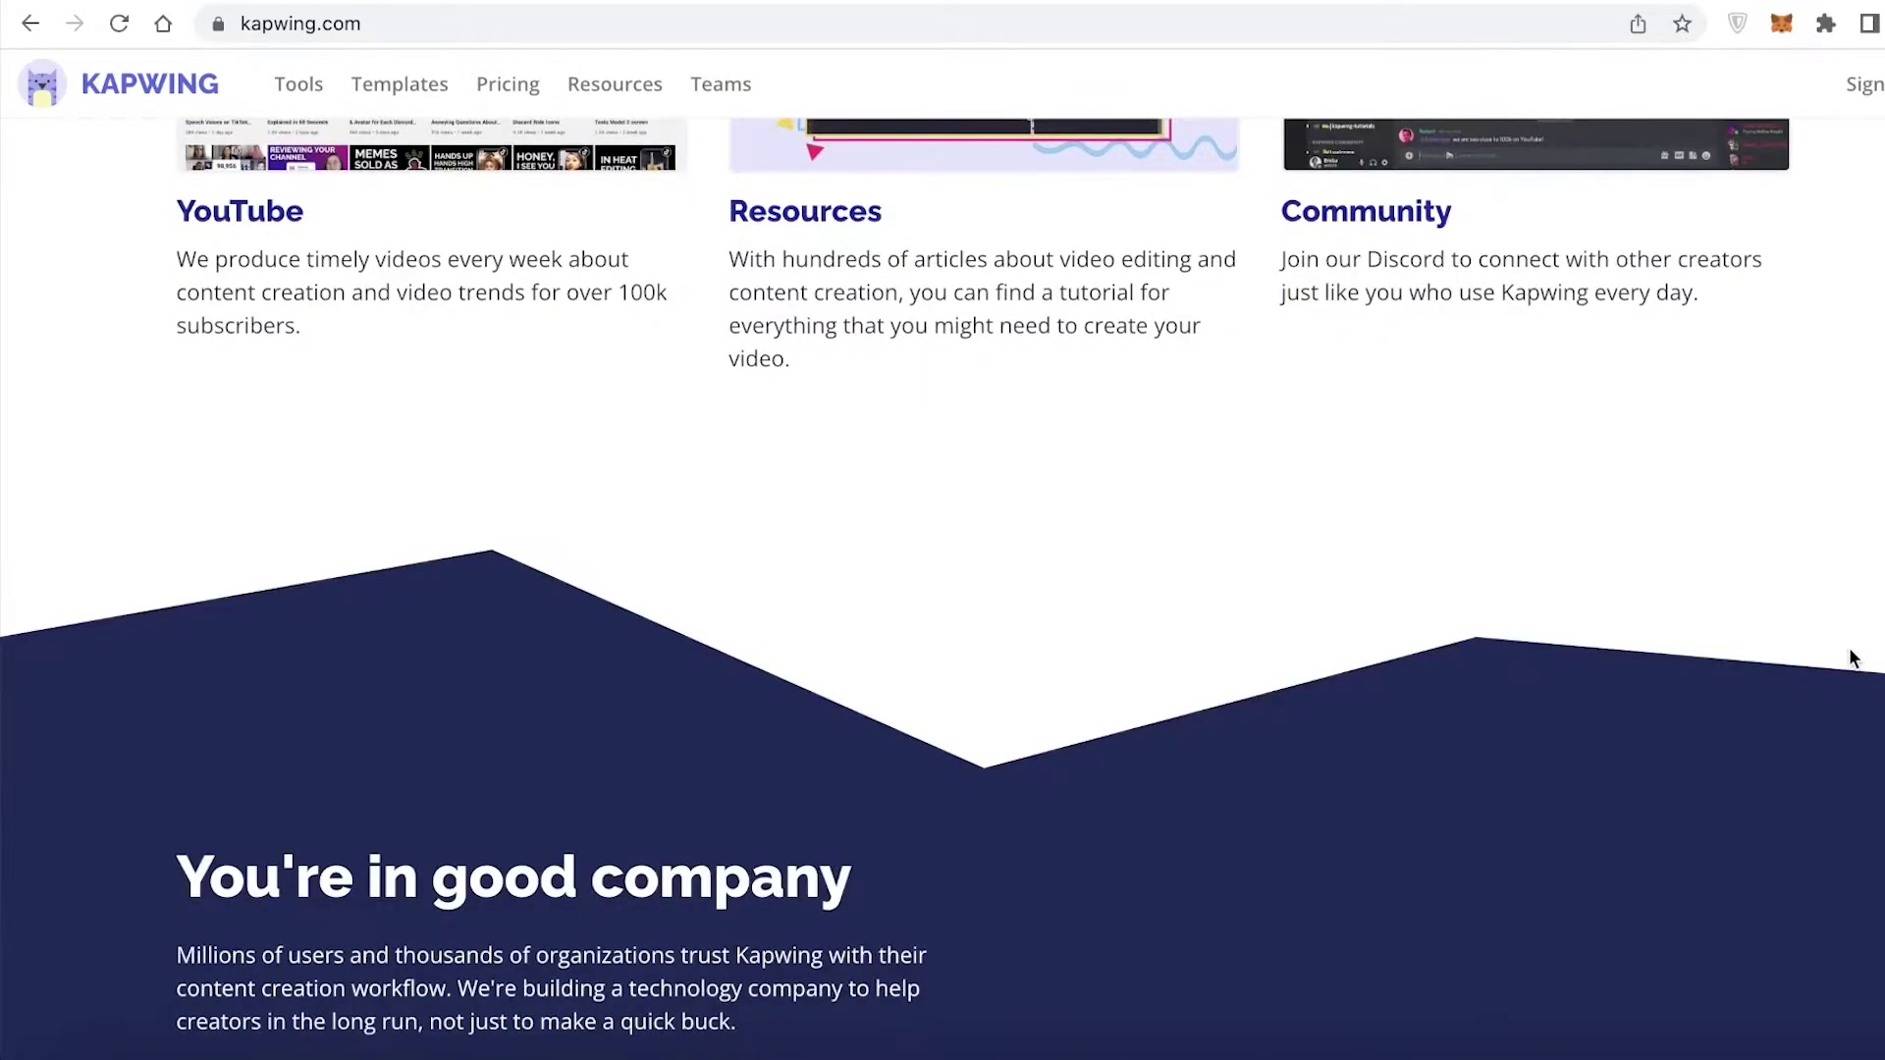
scroll(1865, 670, up, 20)
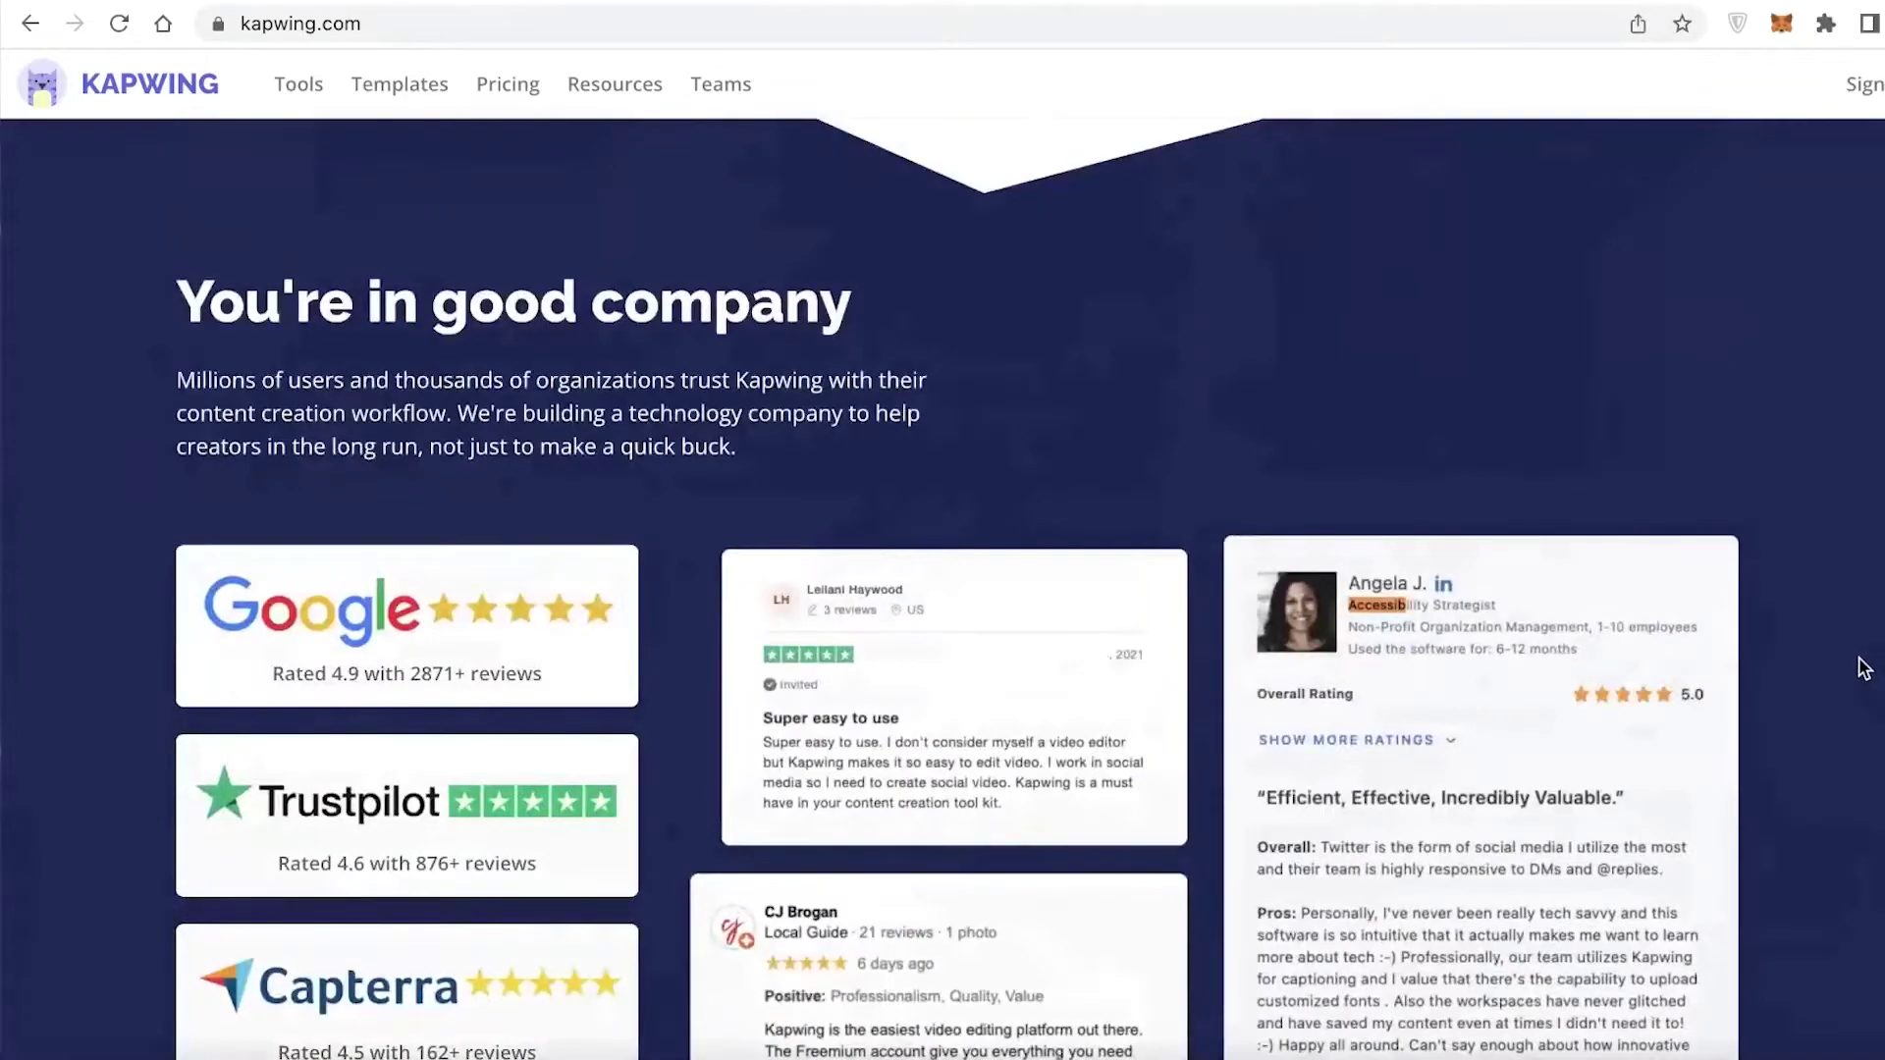
scroll(1856, 678, up, 20)
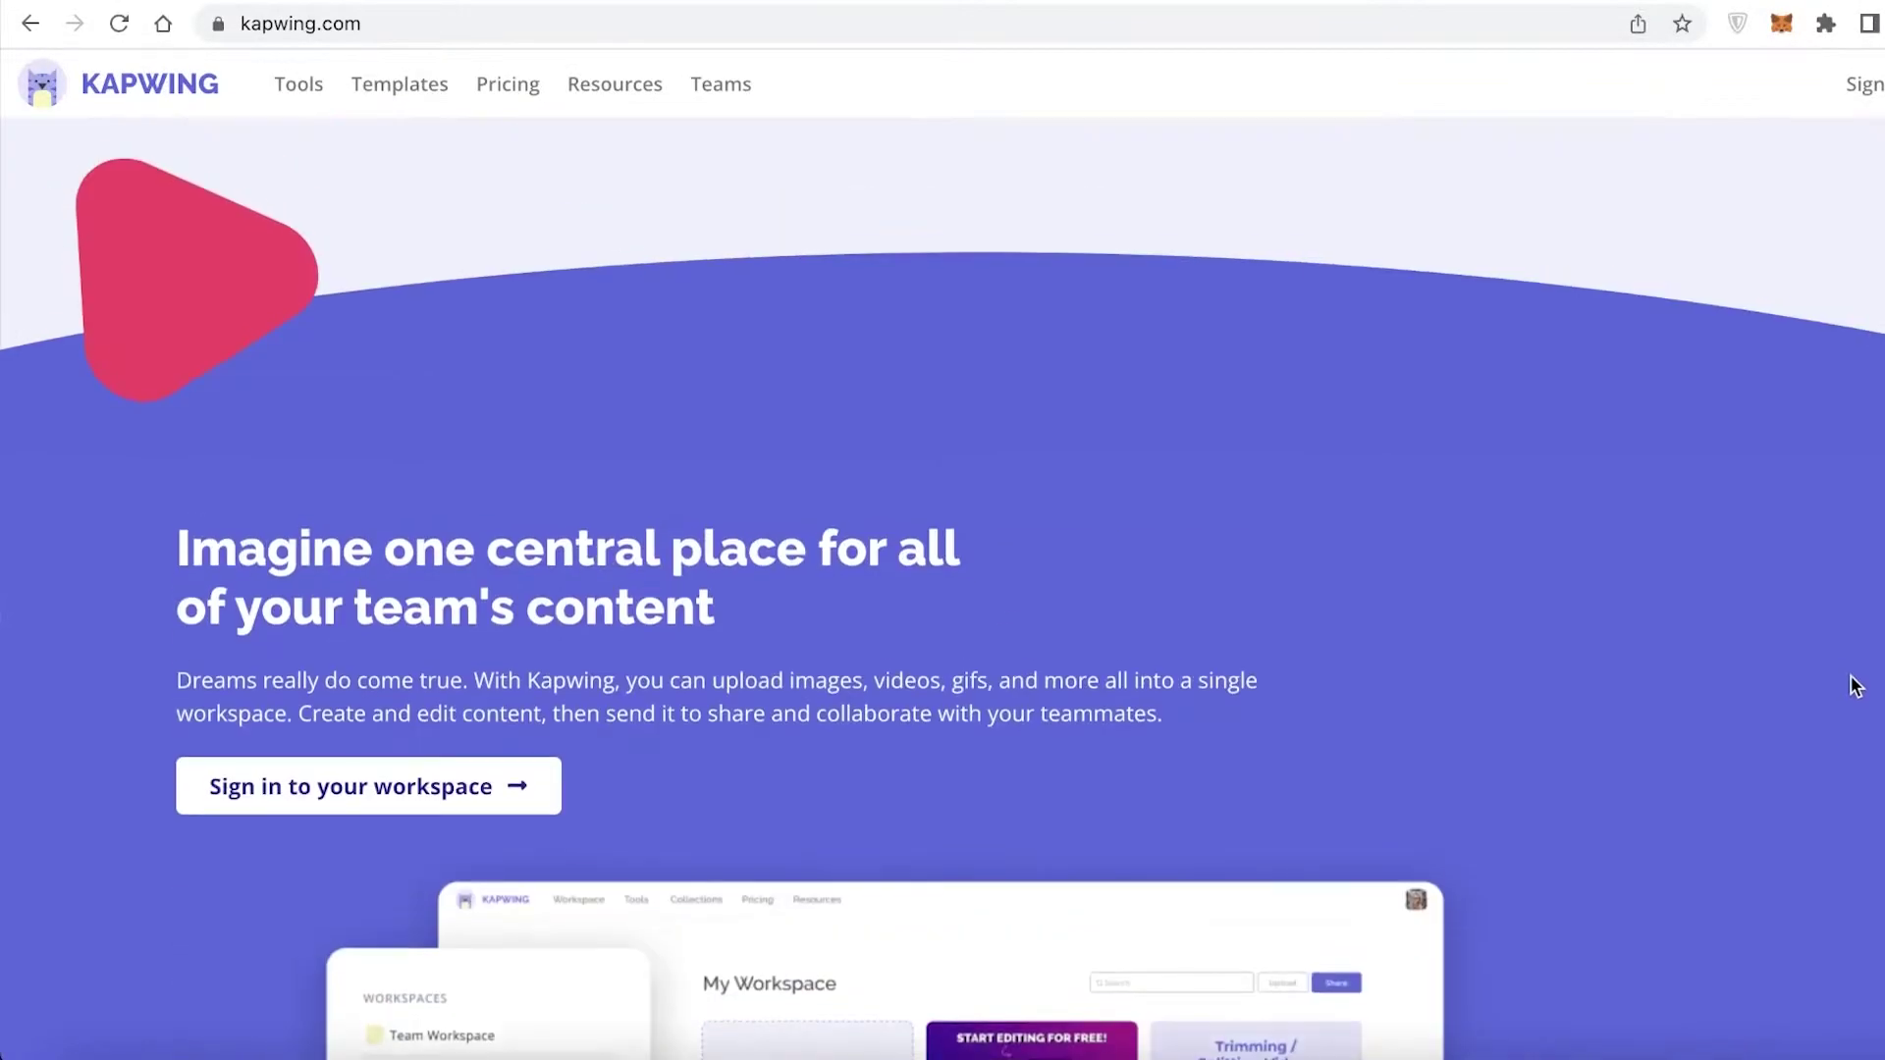
scroll(1353, 837, up, 2)
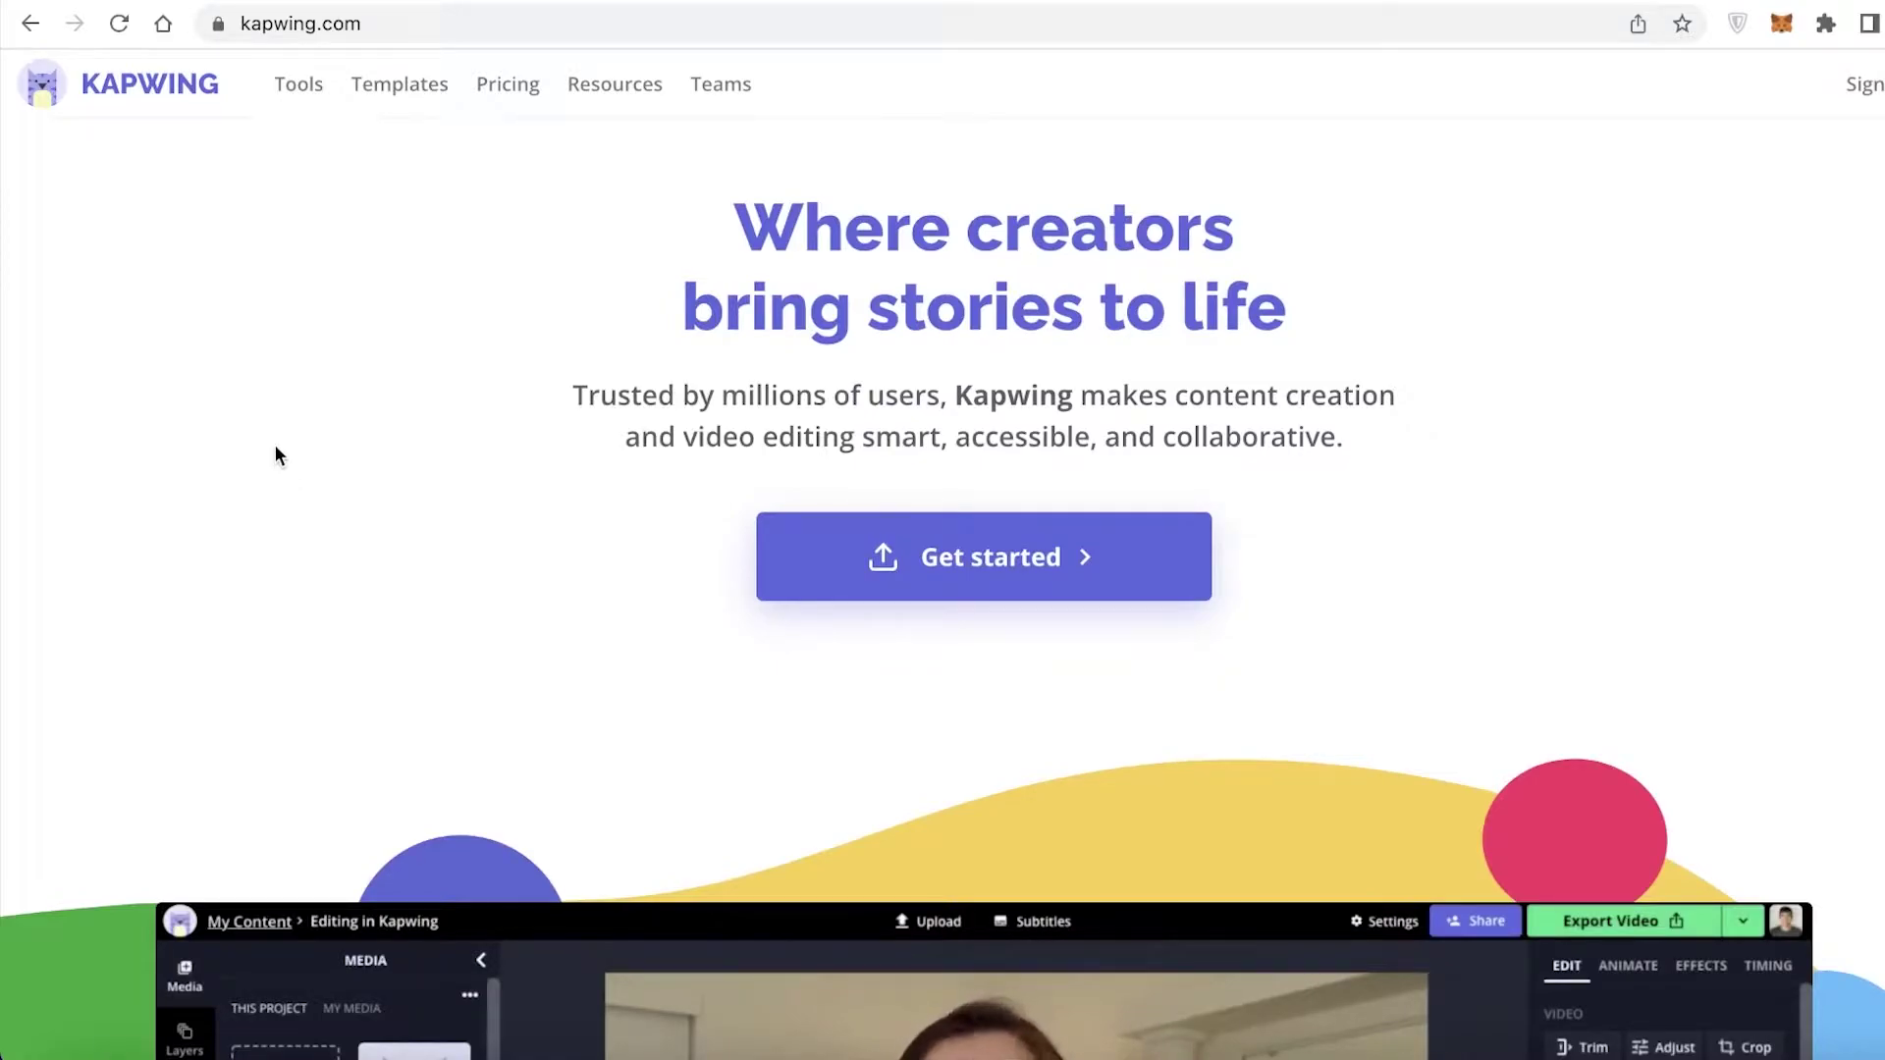
Return to the homepage, open the Tools page in a new tab, and browse its grid.
click(916, 553)
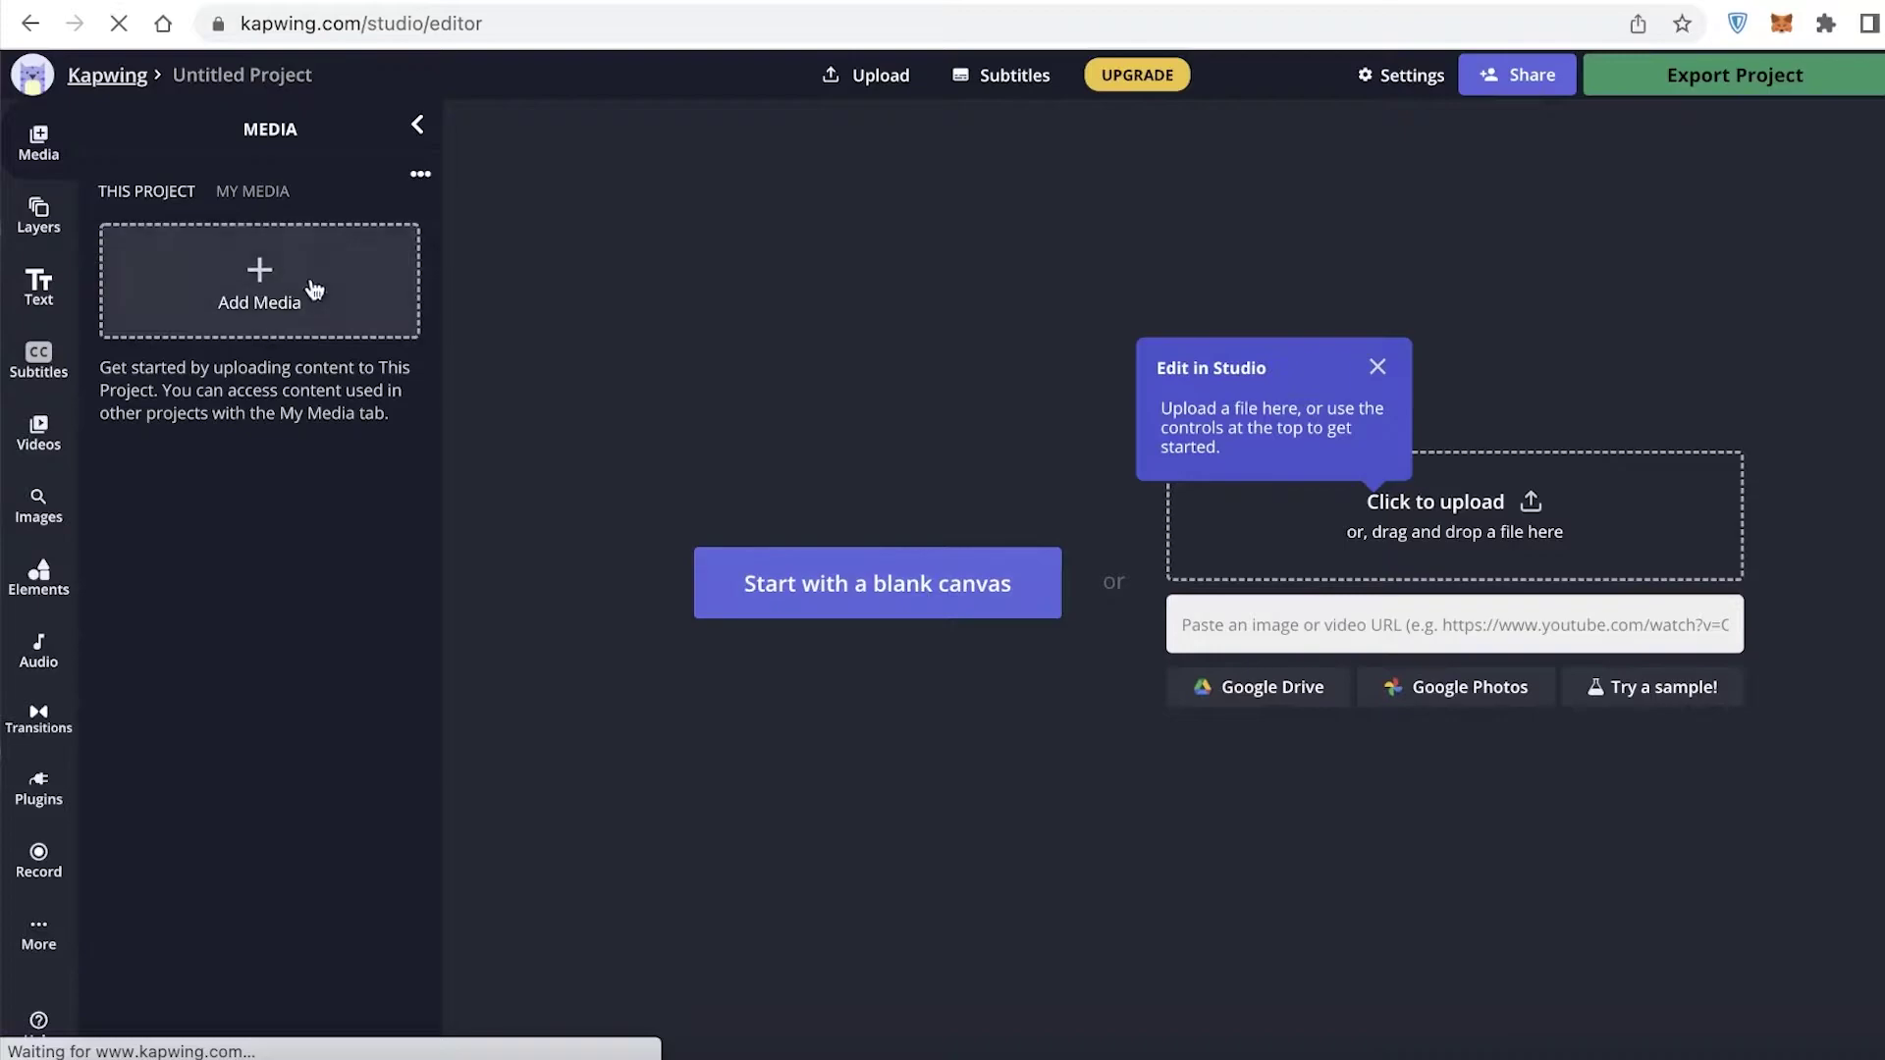
click(29, 29)
right_click(306, 86)
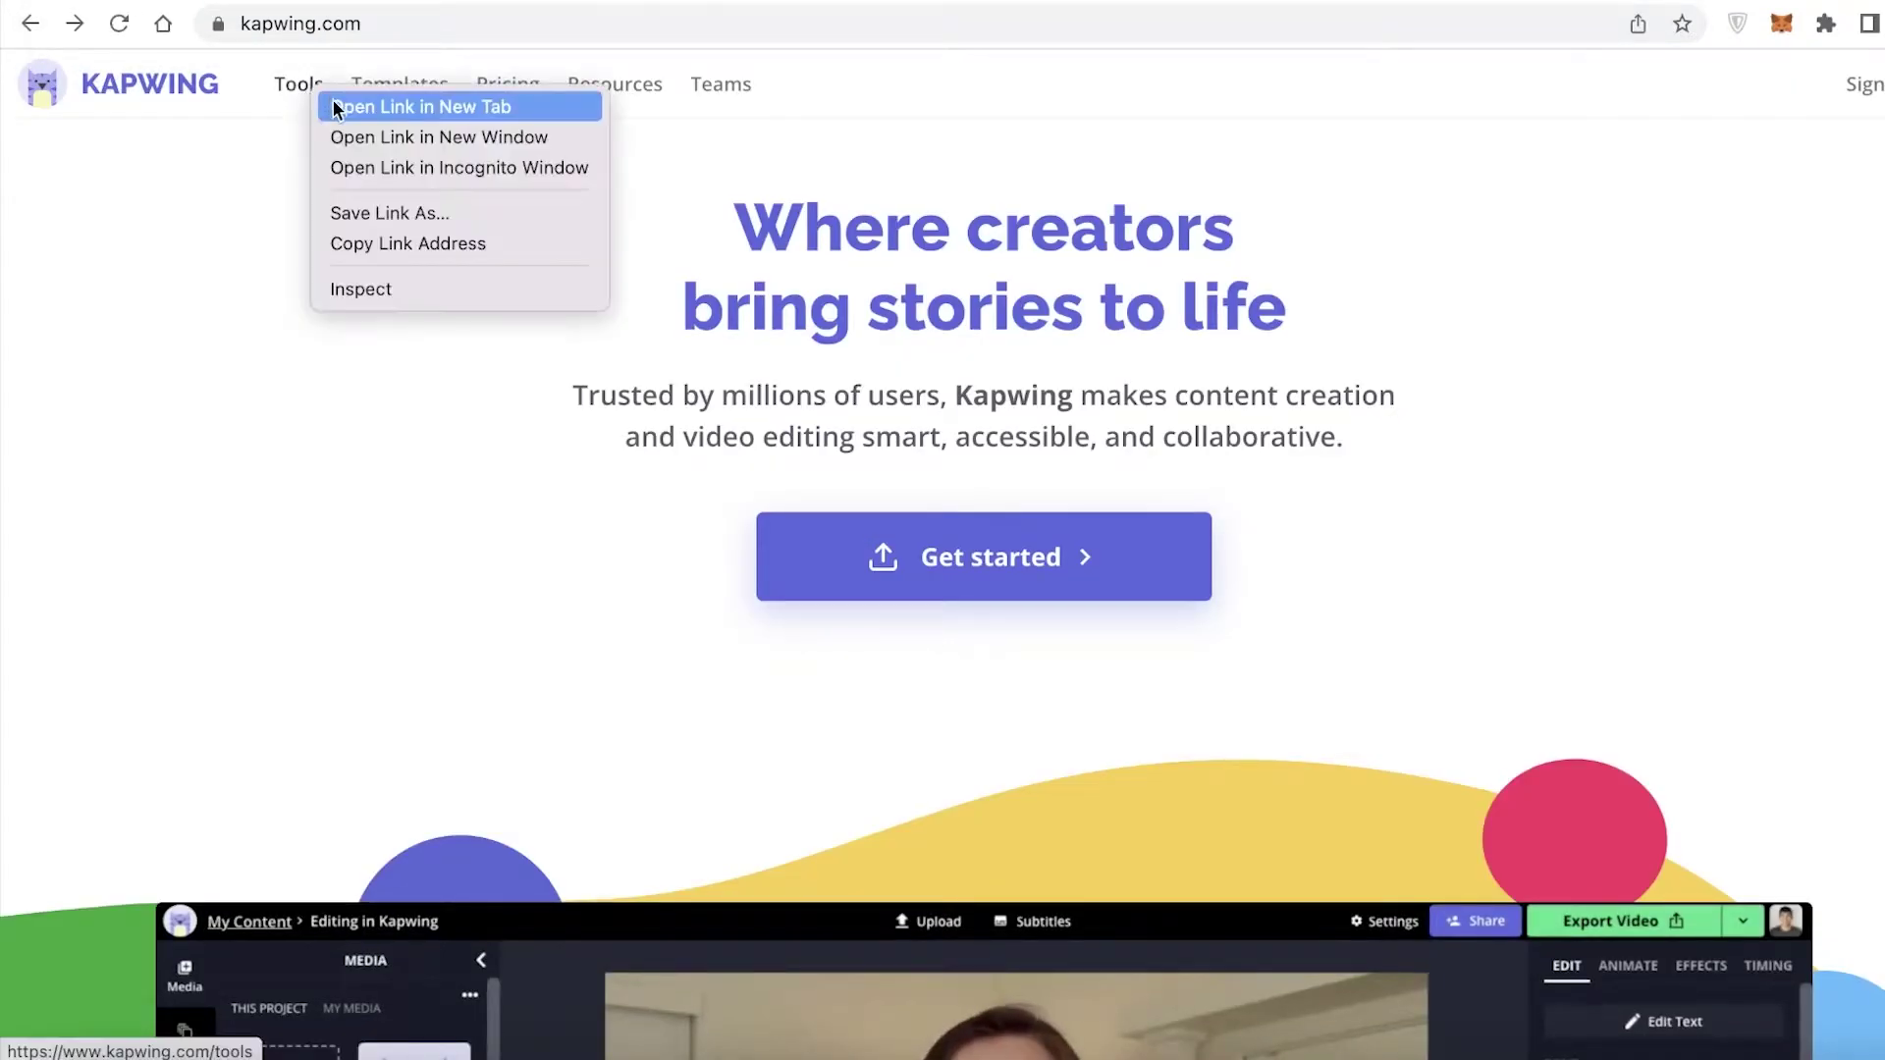
click(334, 107)
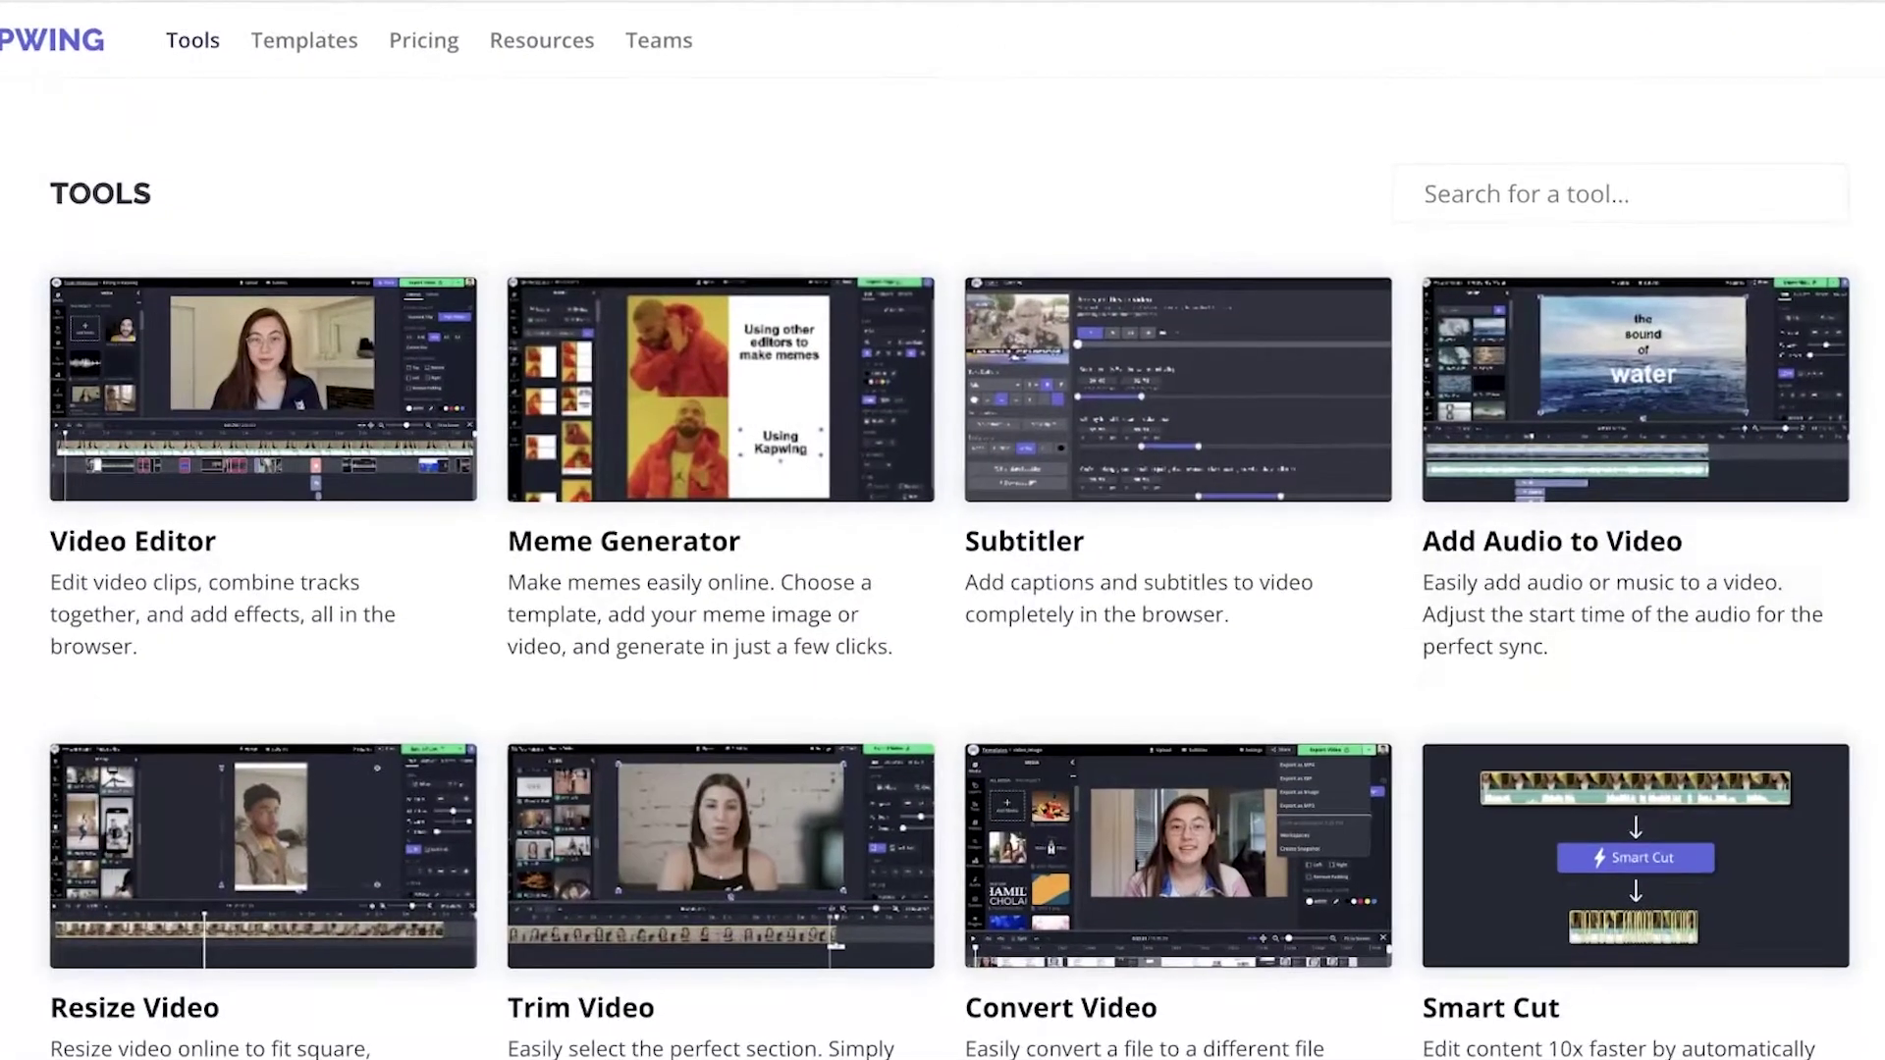
scroll(267, 645, down, 1)
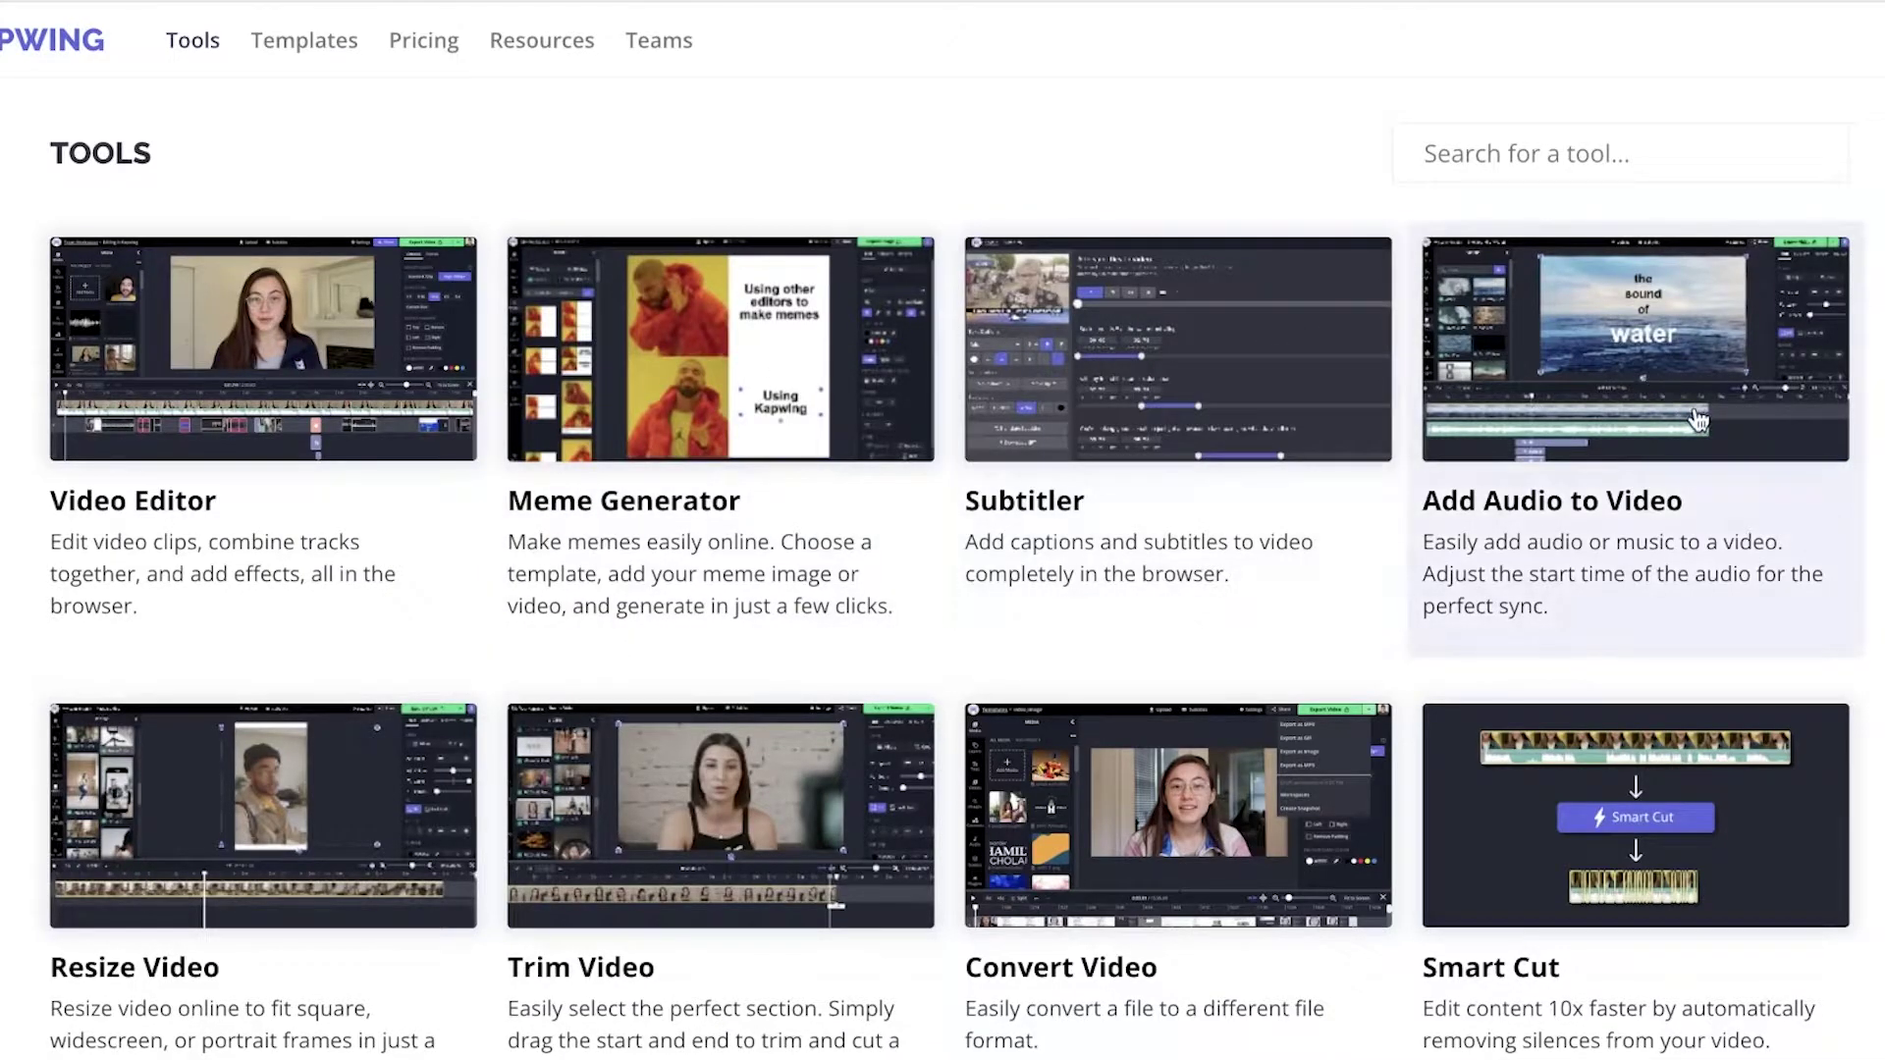
scroll(350, 655, down, 3)
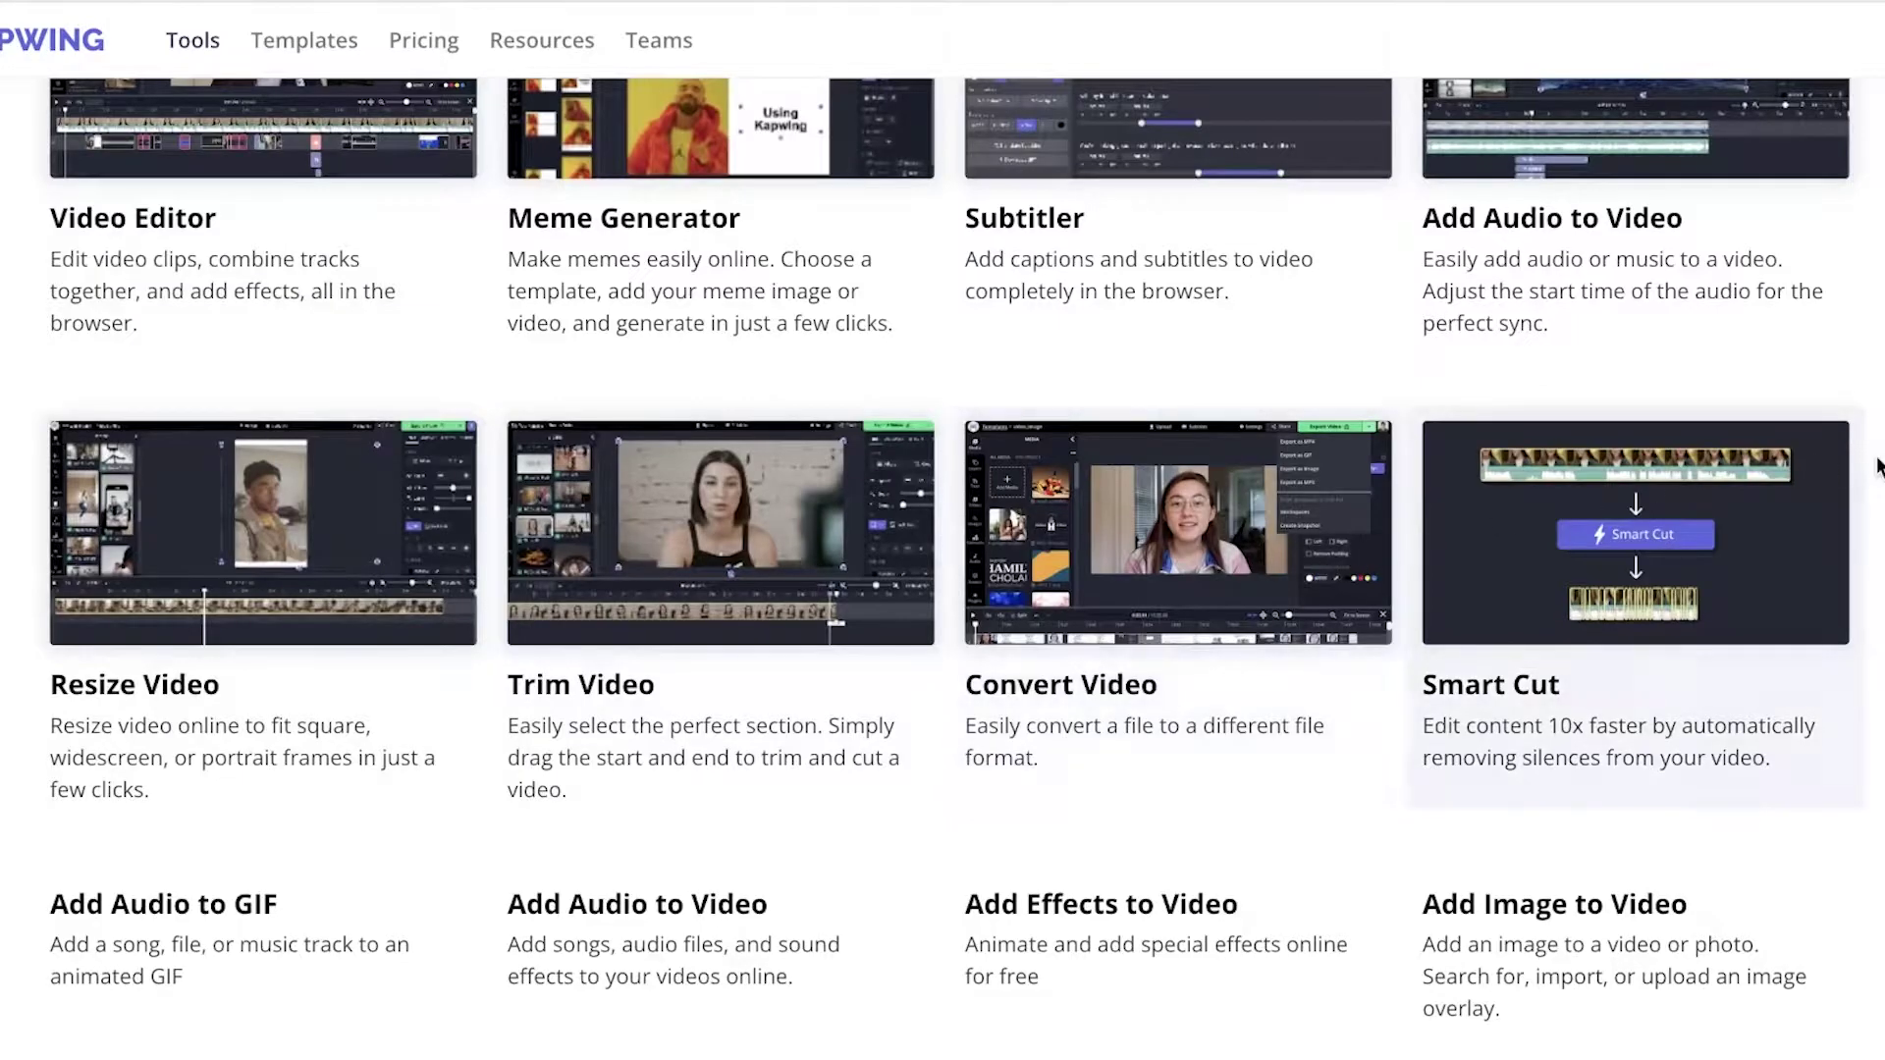
scroll(849, 443, down, 4)
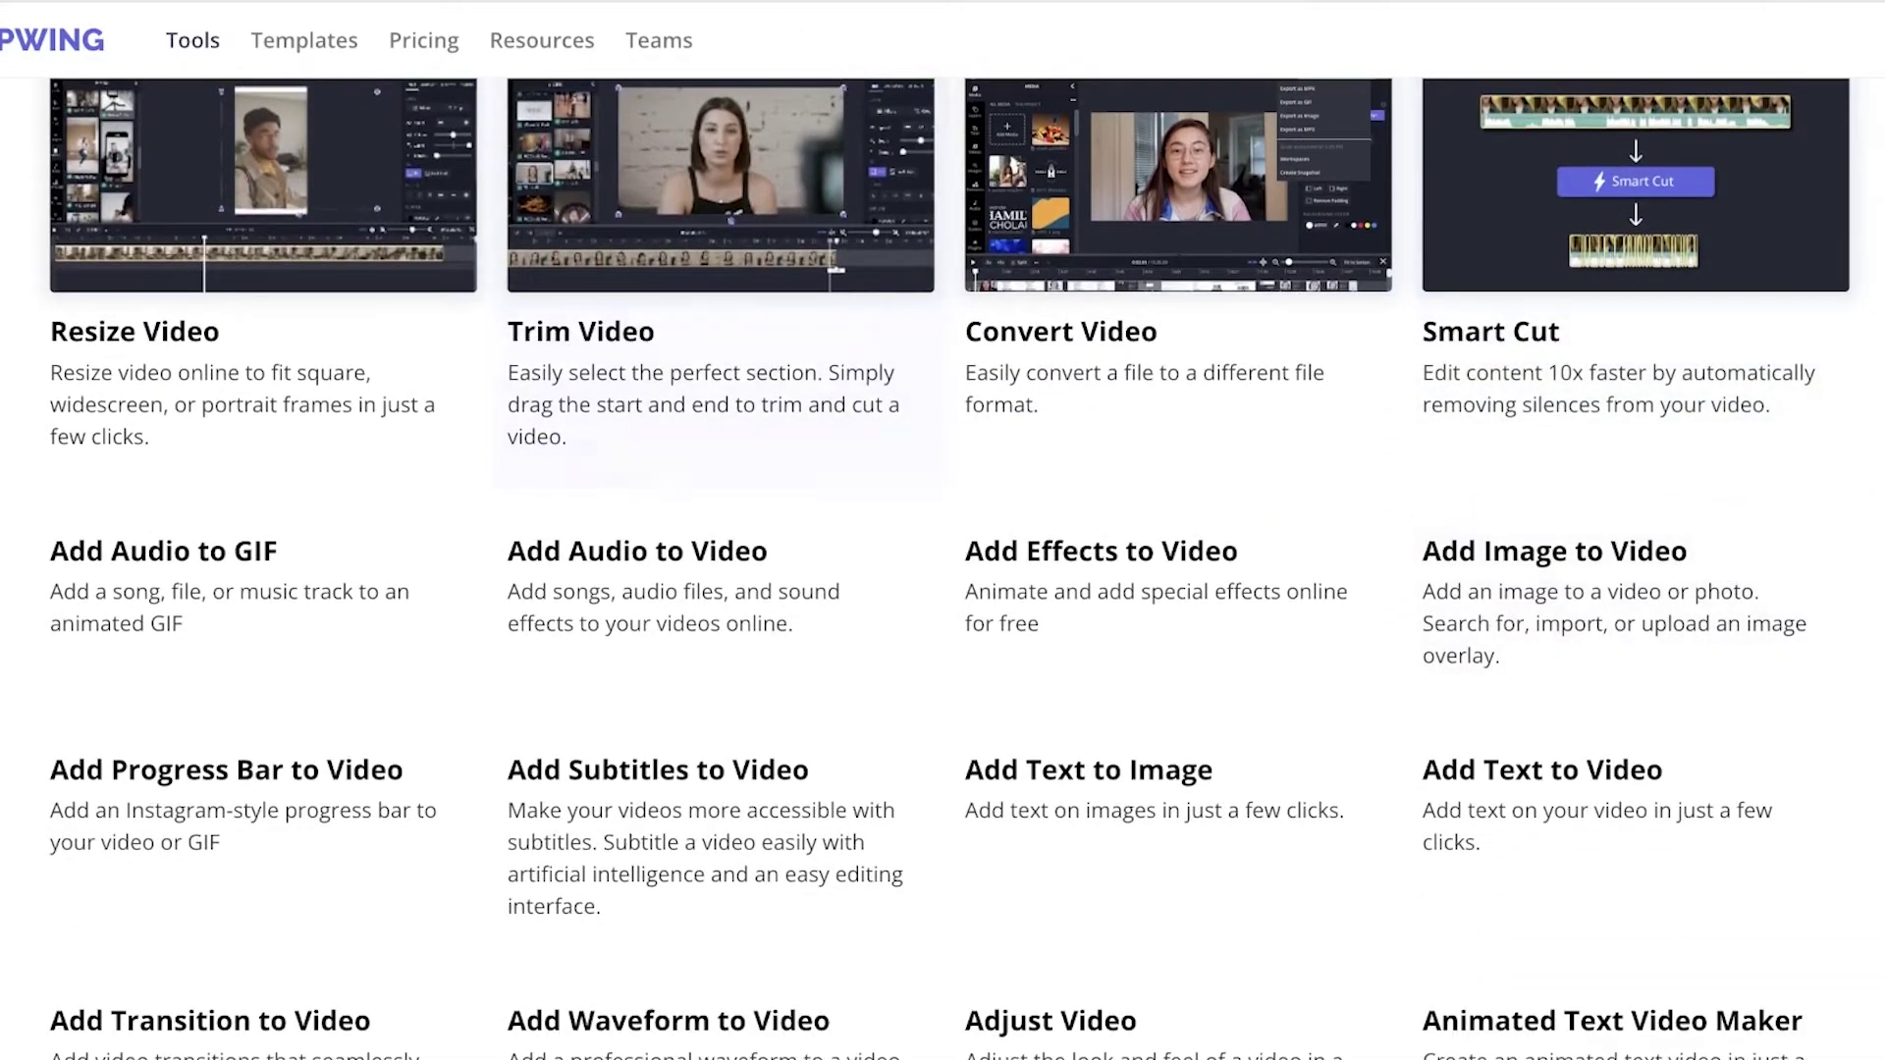
scroll(776, 549, up, 7)
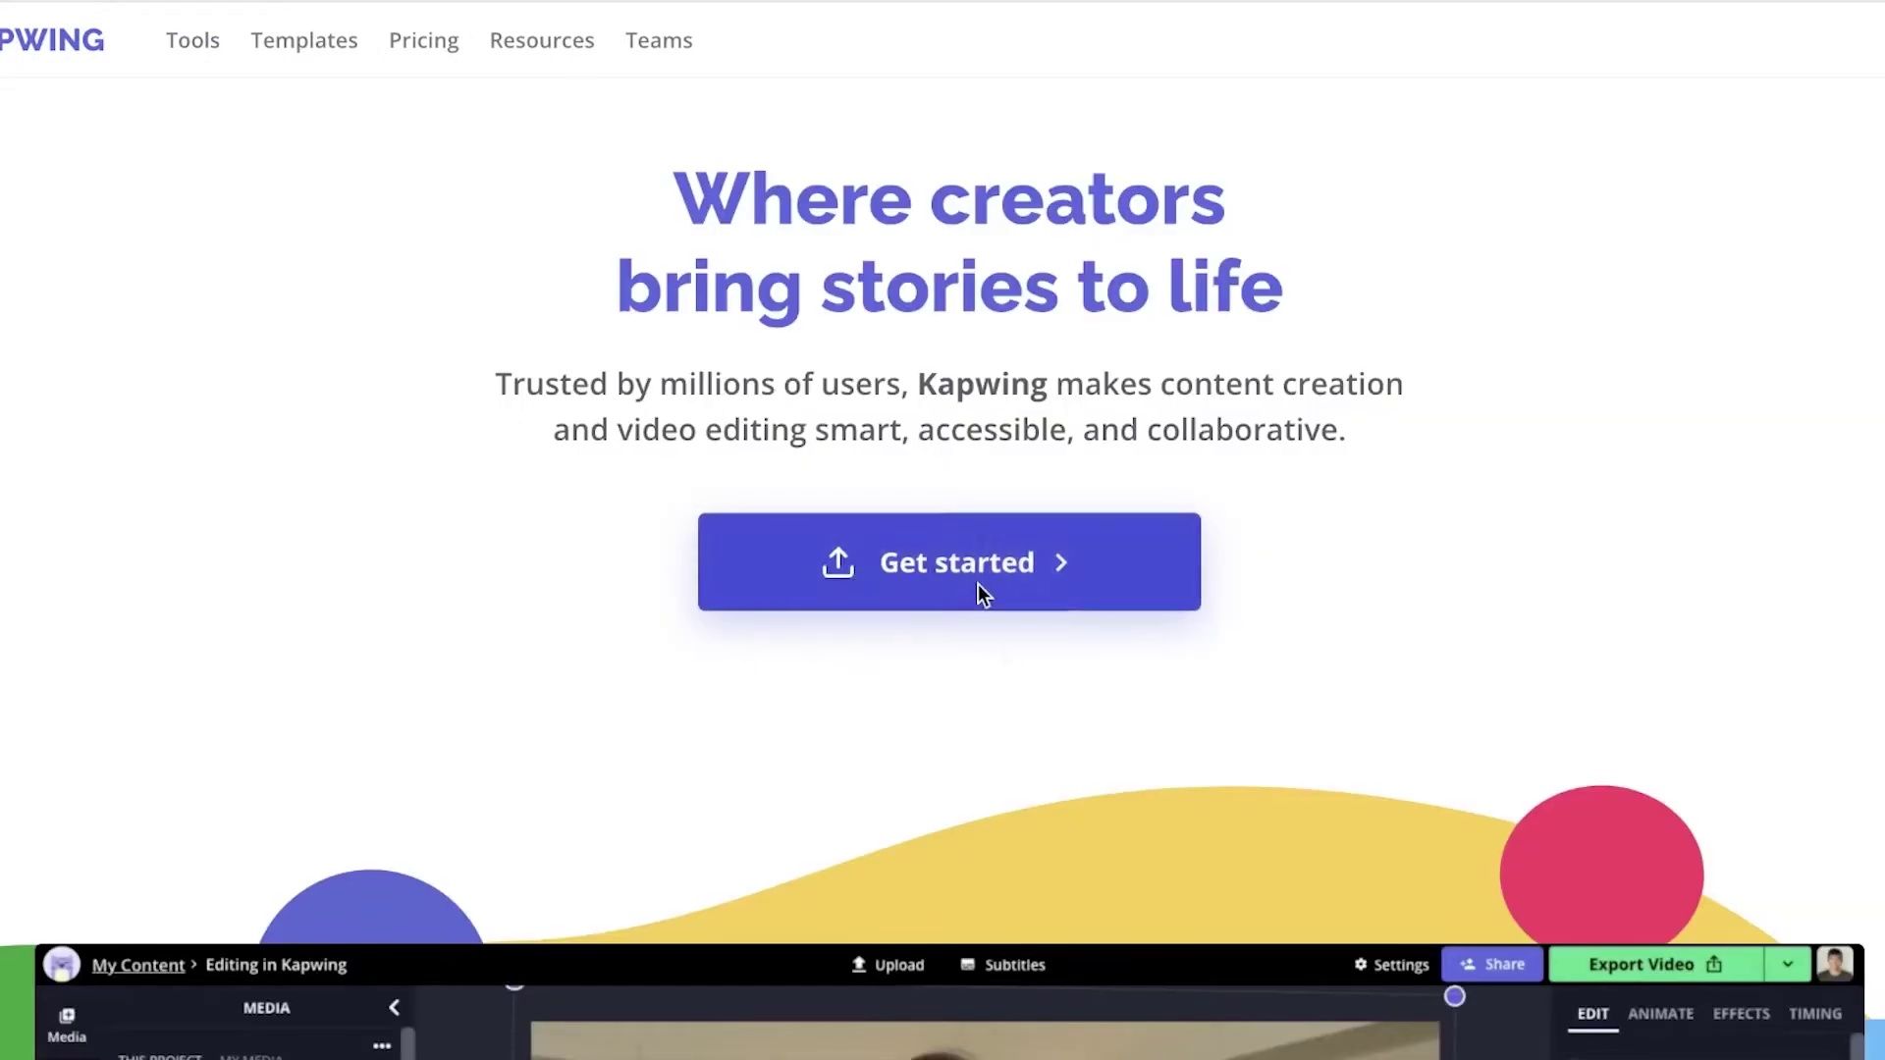
Dismiss the Edit in Studio tip and start a blank 1:1 white-canvas Studio Draft.
click(979, 589)
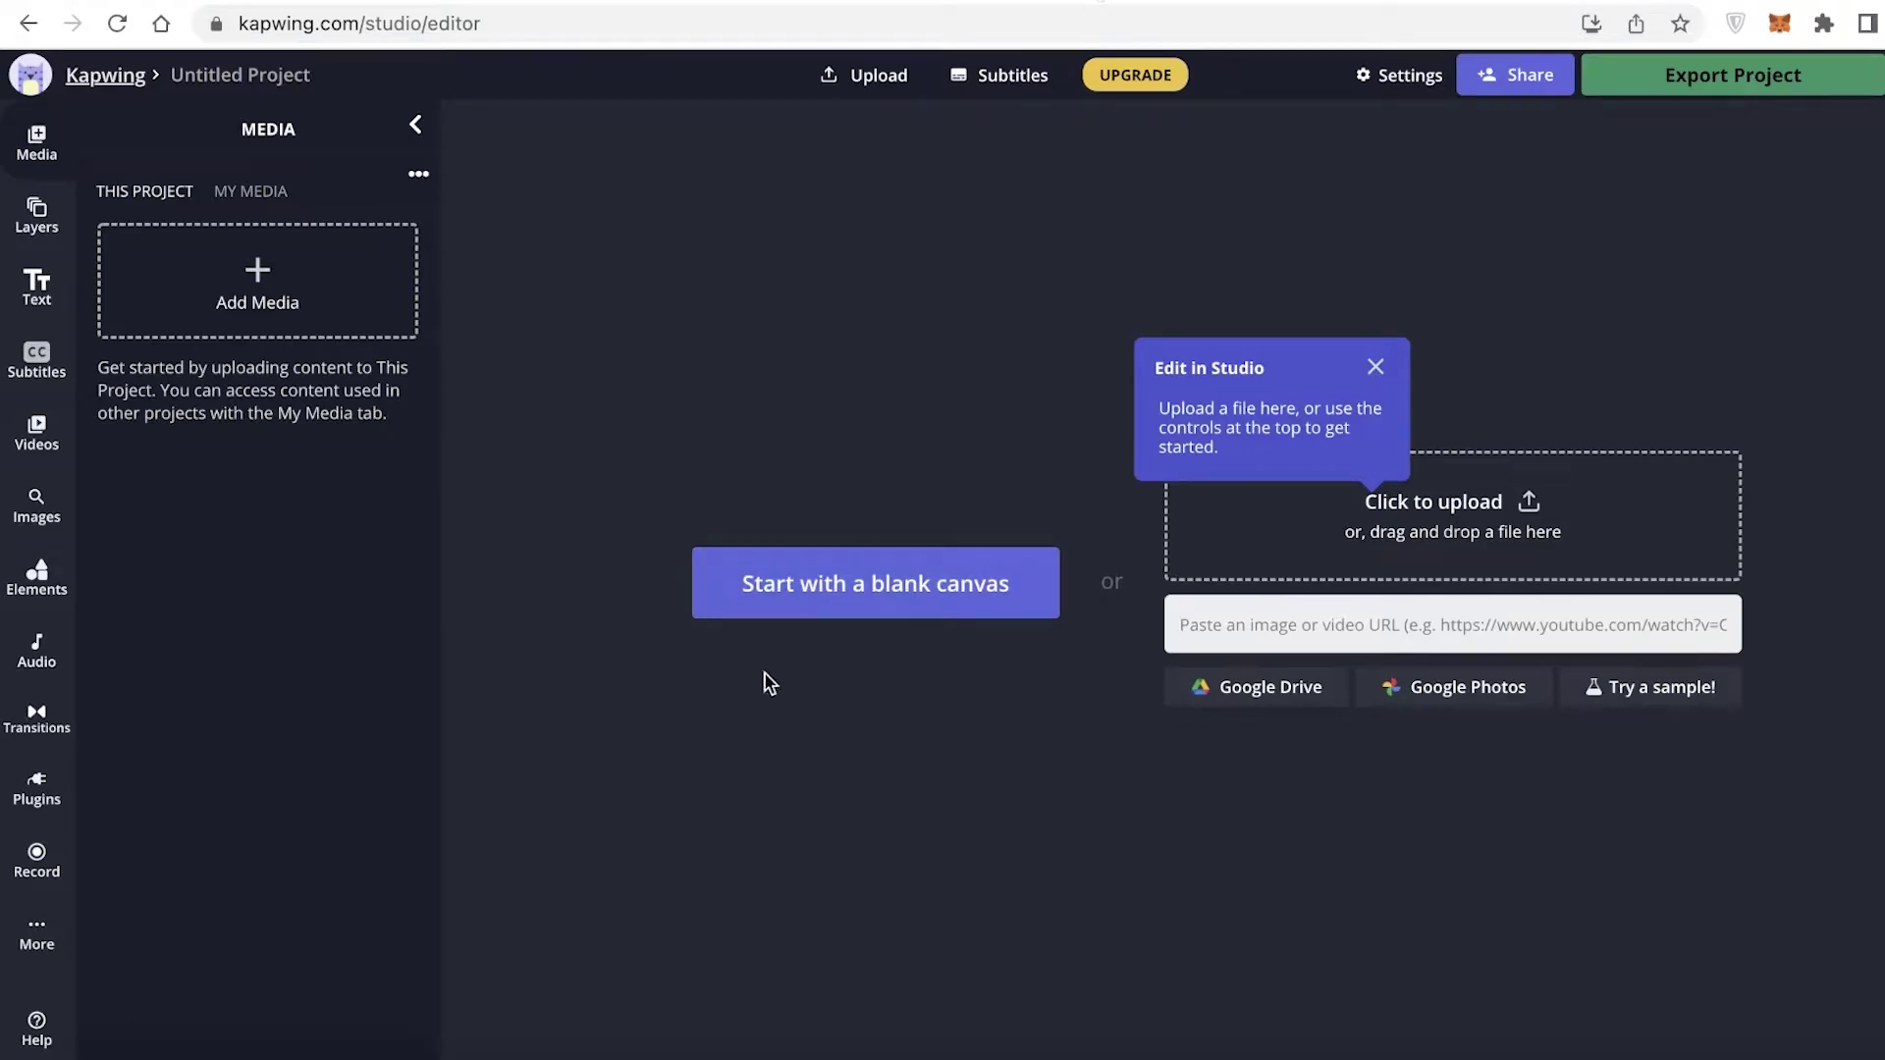
click(1373, 370)
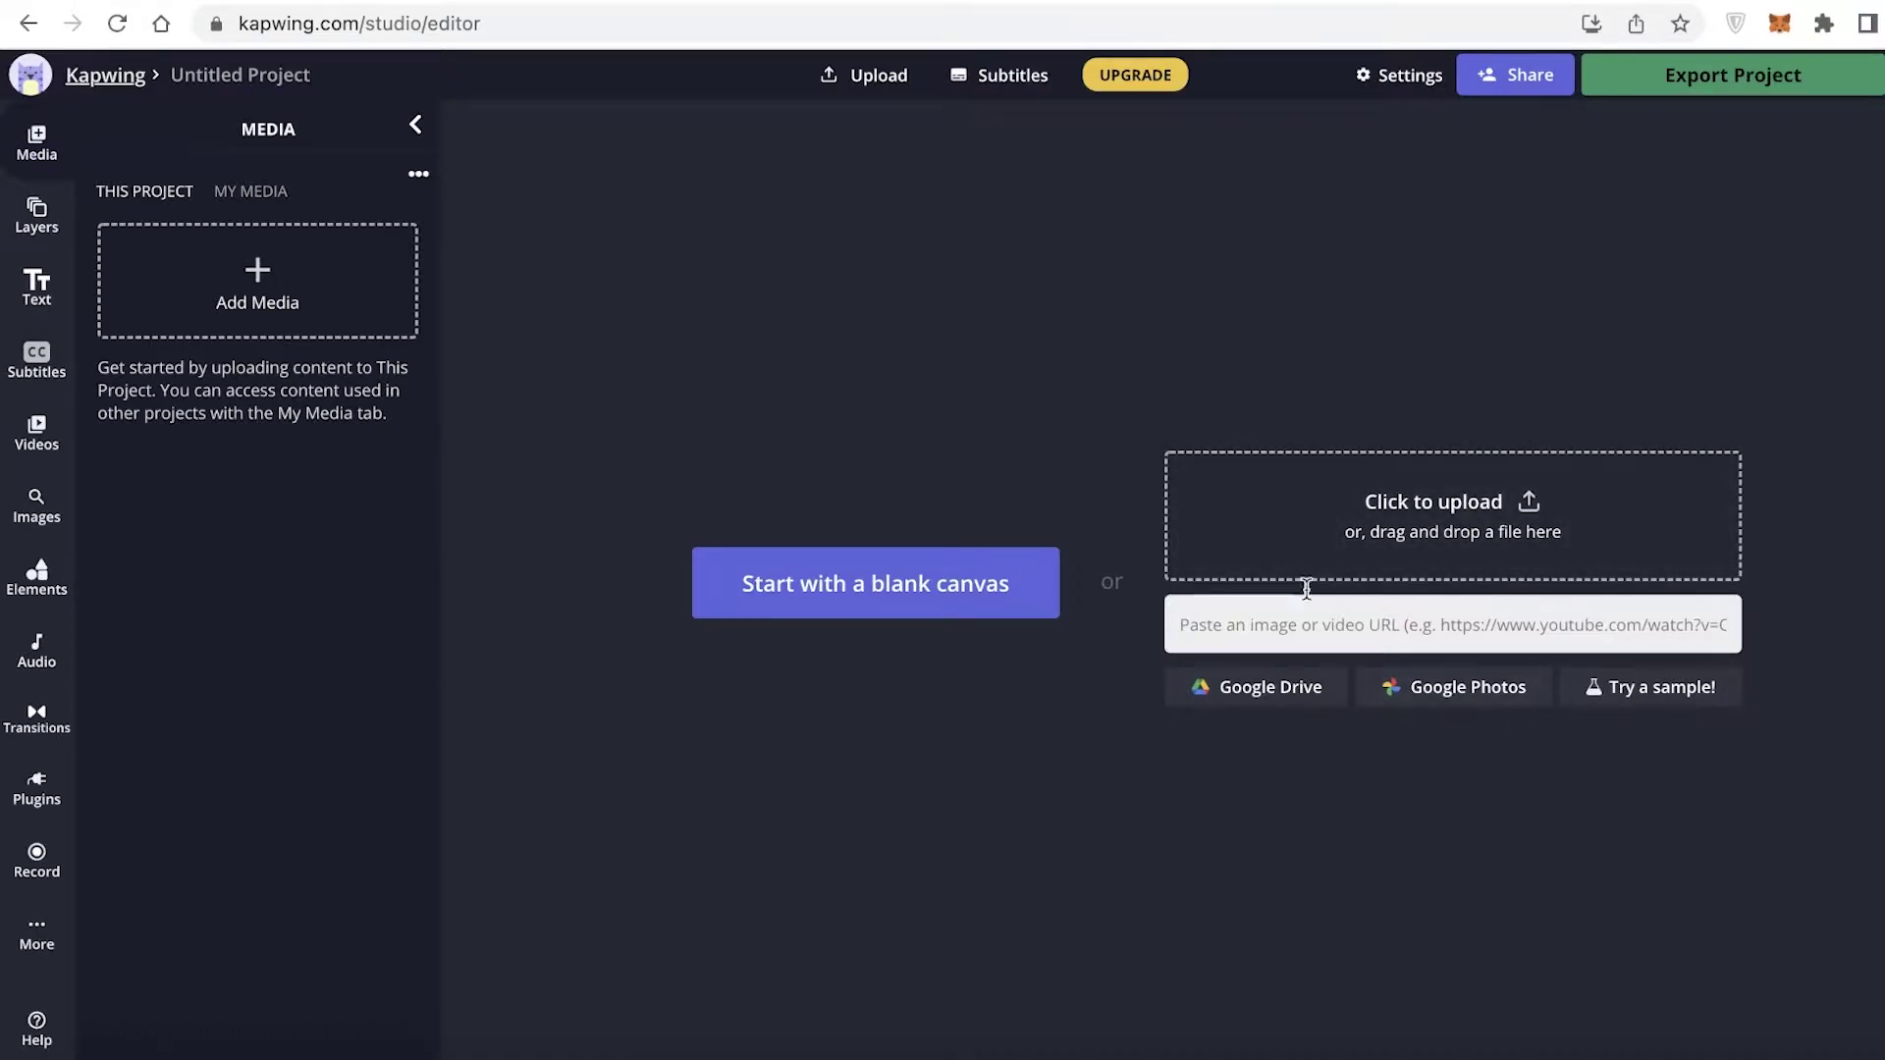
click(844, 583)
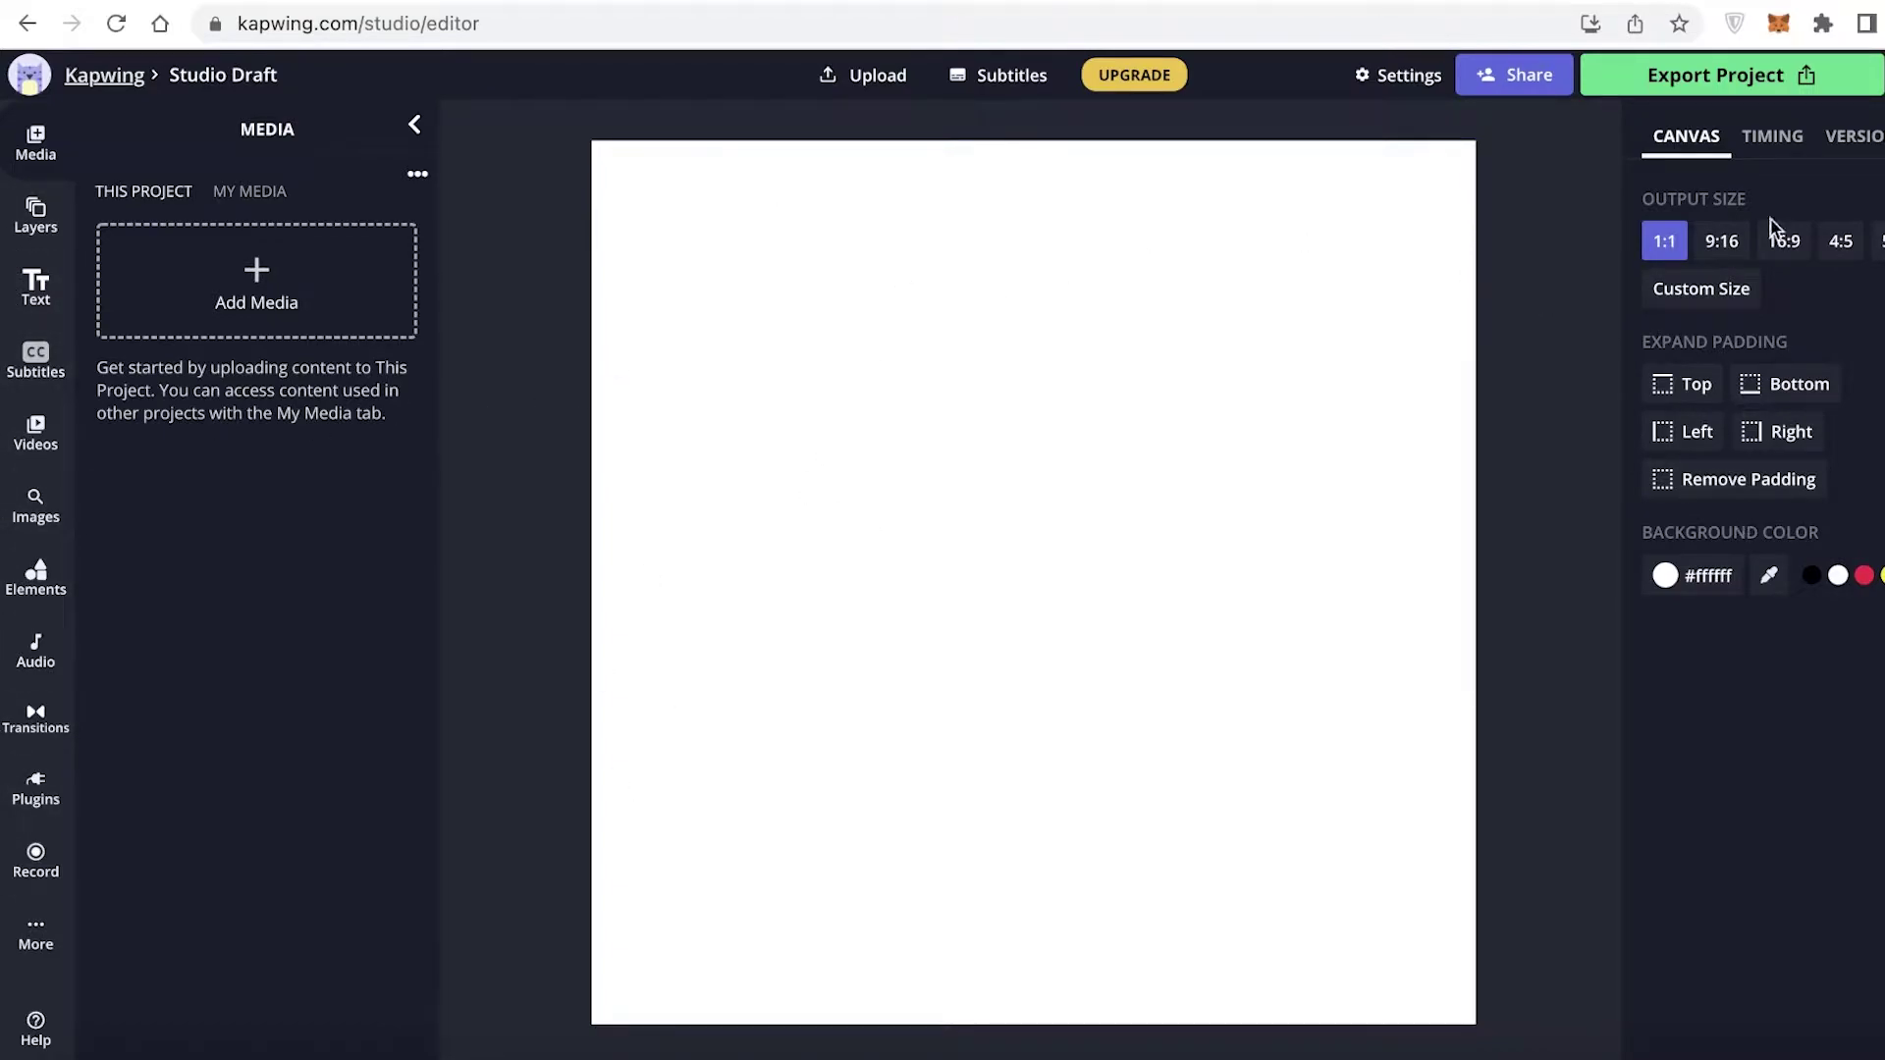
click(1767, 139)
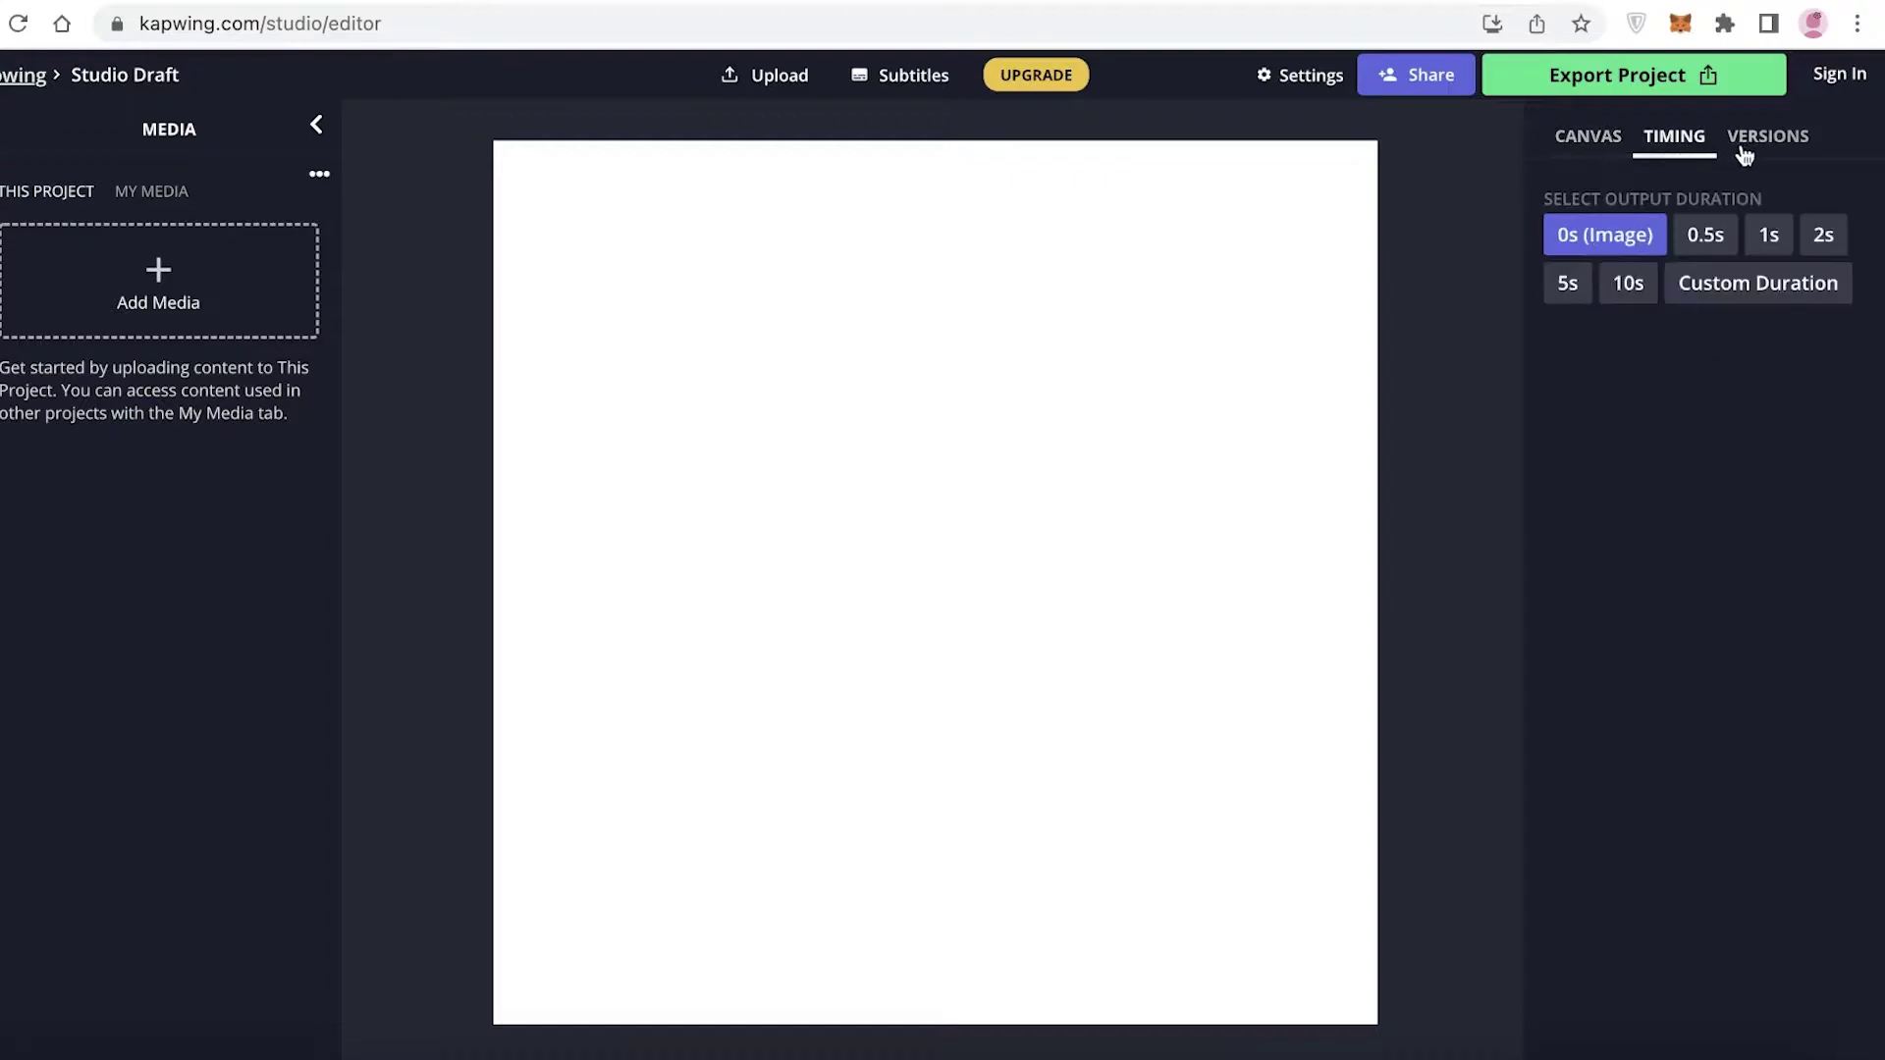
click(1843, 149)
click(1716, 155)
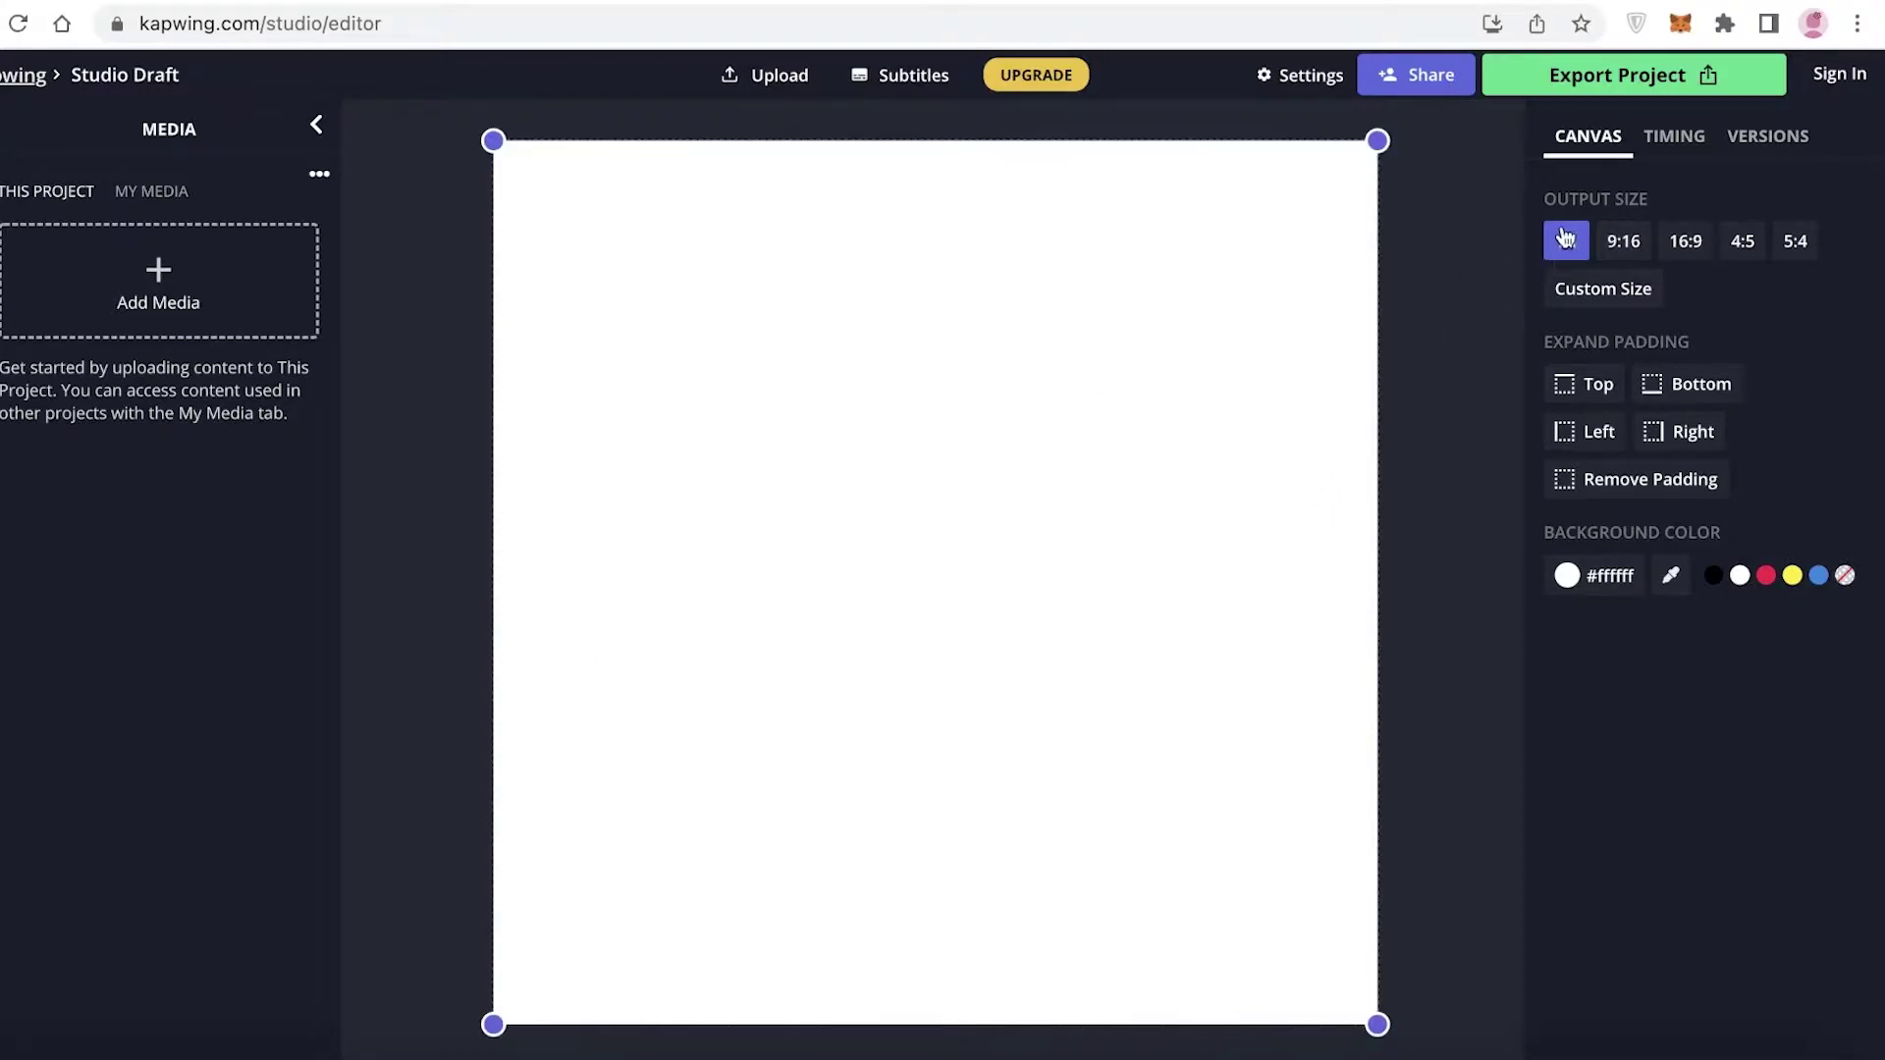
drag(1377, 141, 1167, 383)
click(1482, 263)
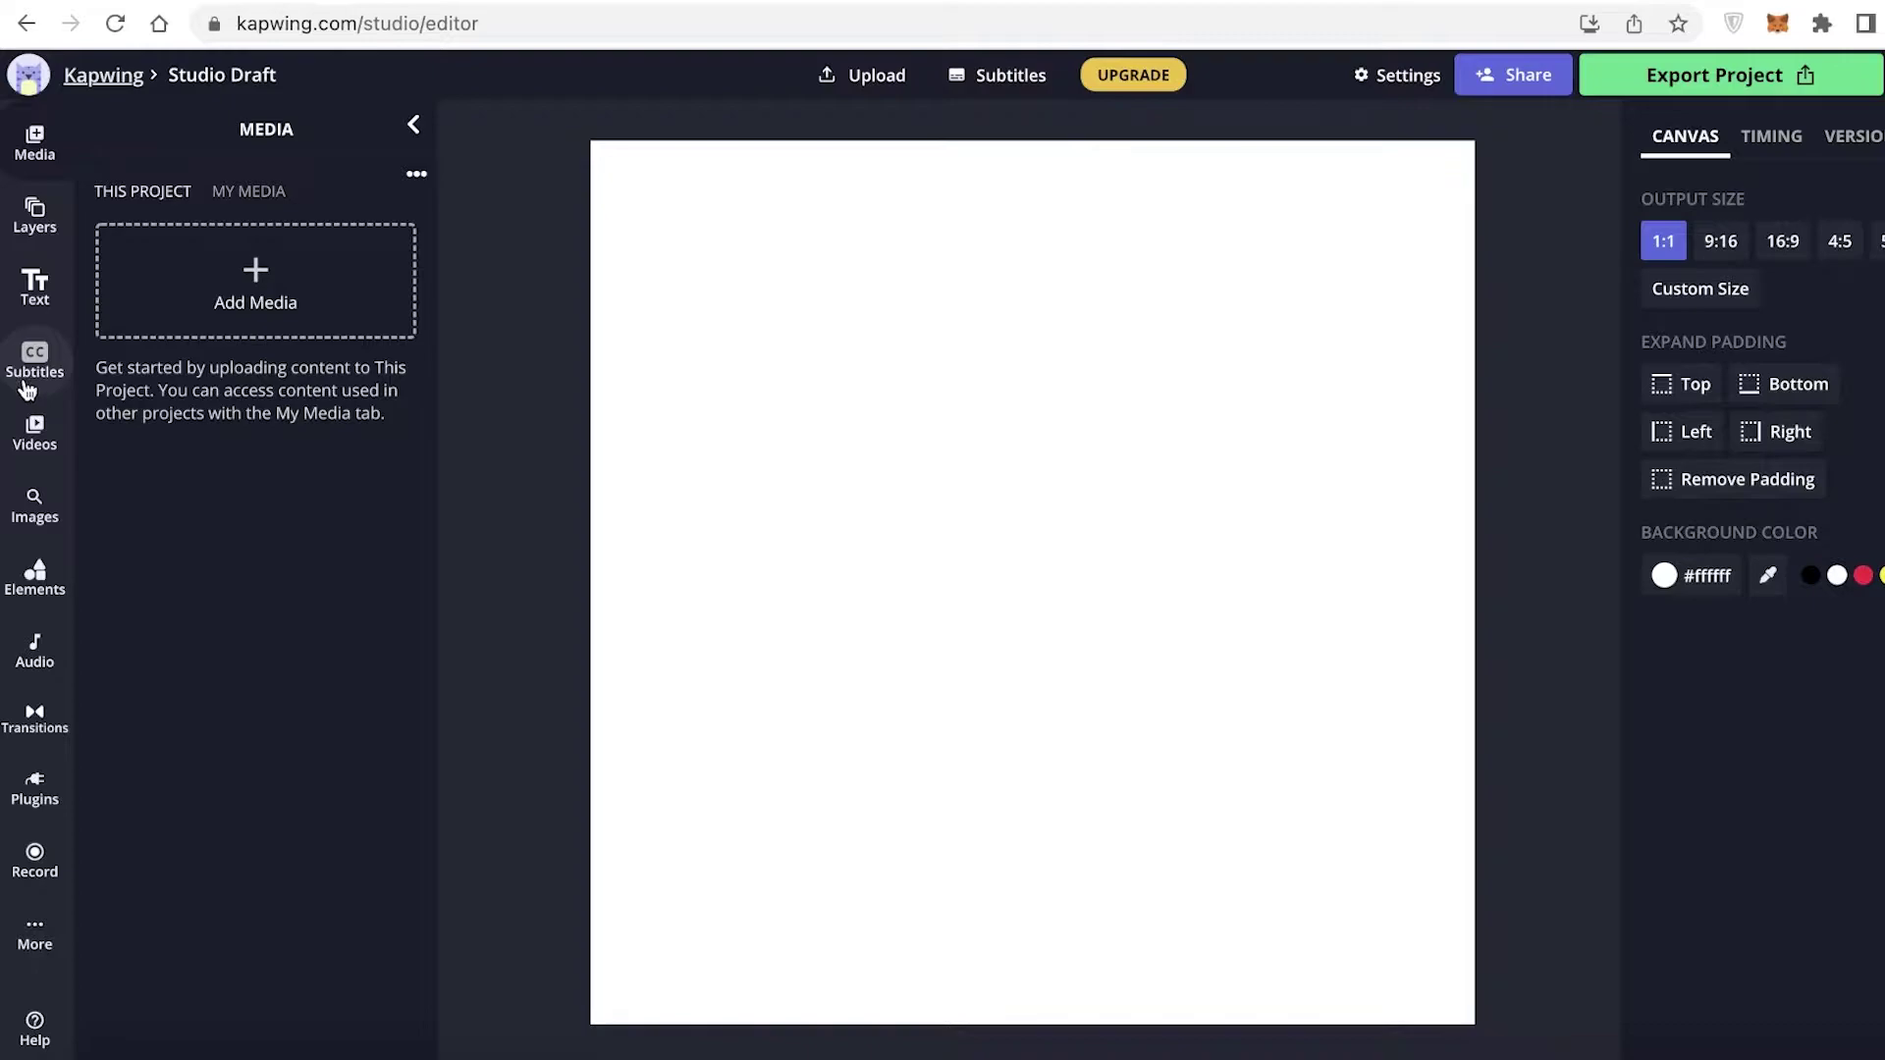
Search stock videos for 'makeup' and add the 14.48-second mascara eye clip.
click(54, 443)
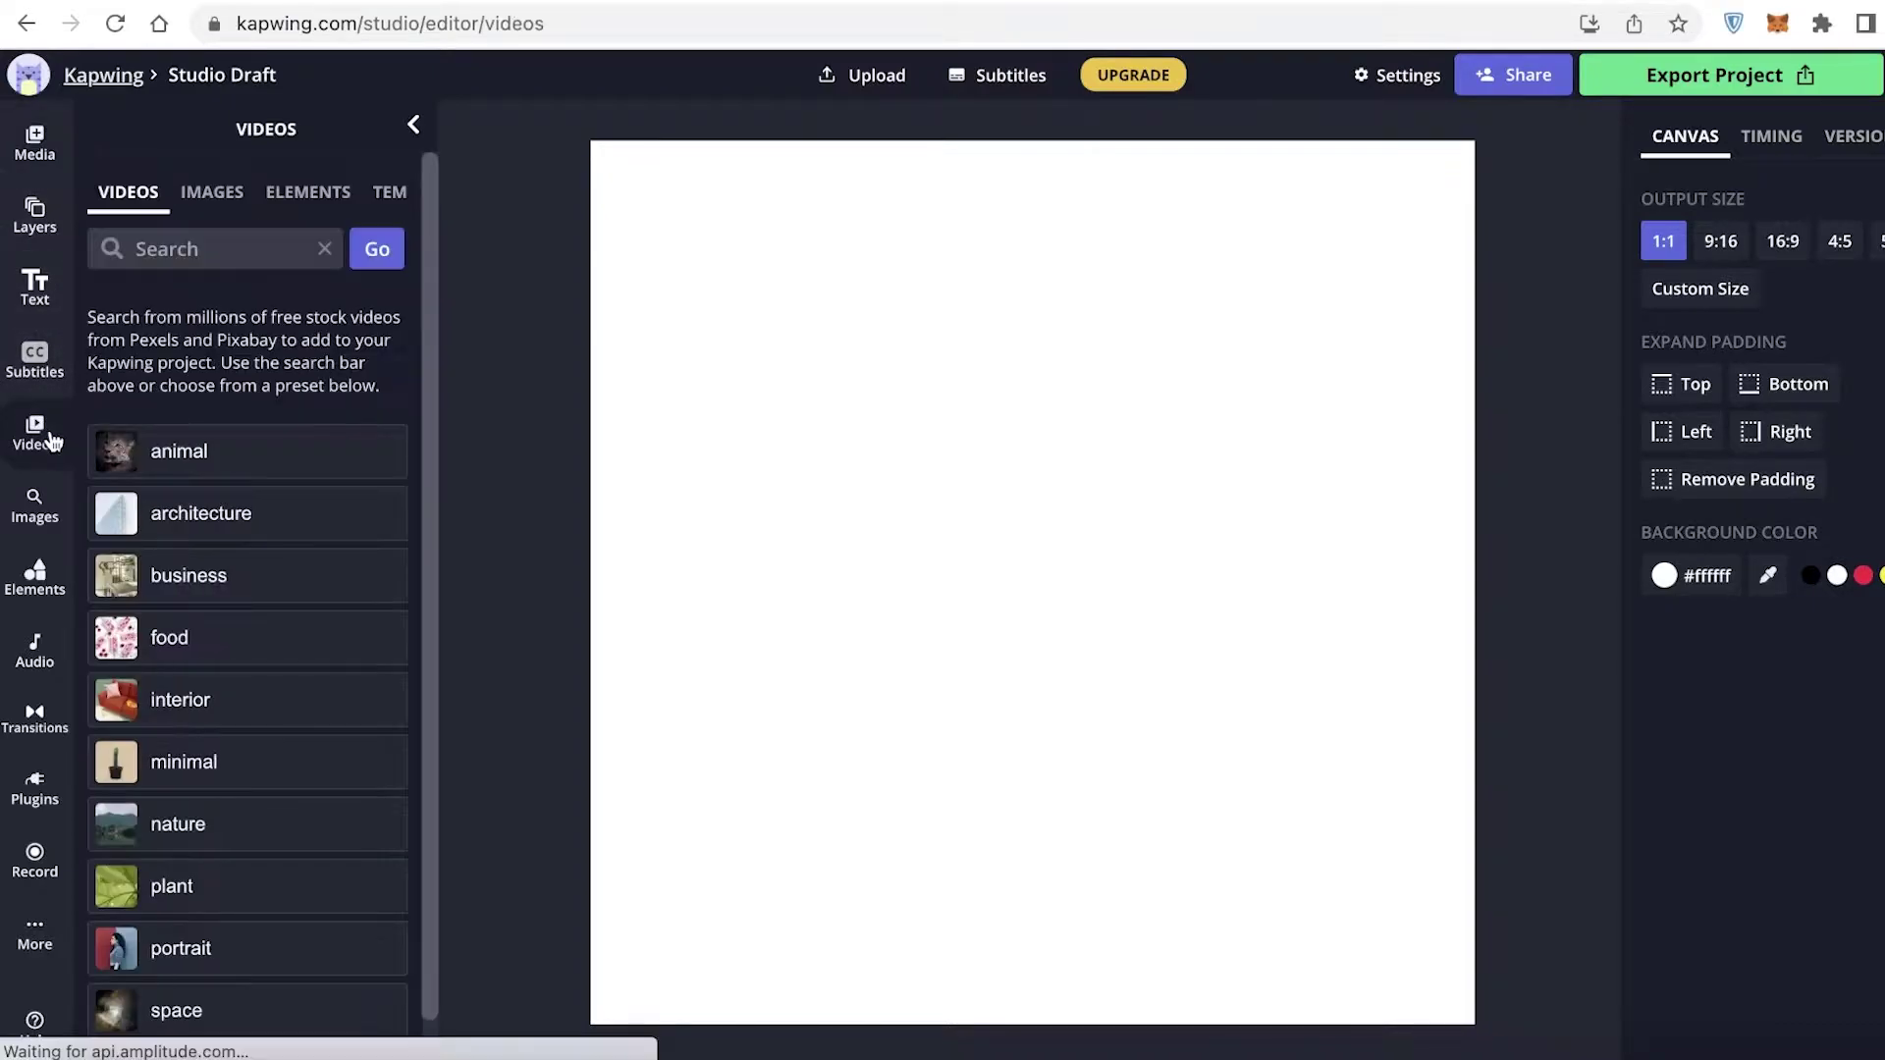
scroll(205, 350, down, 1)
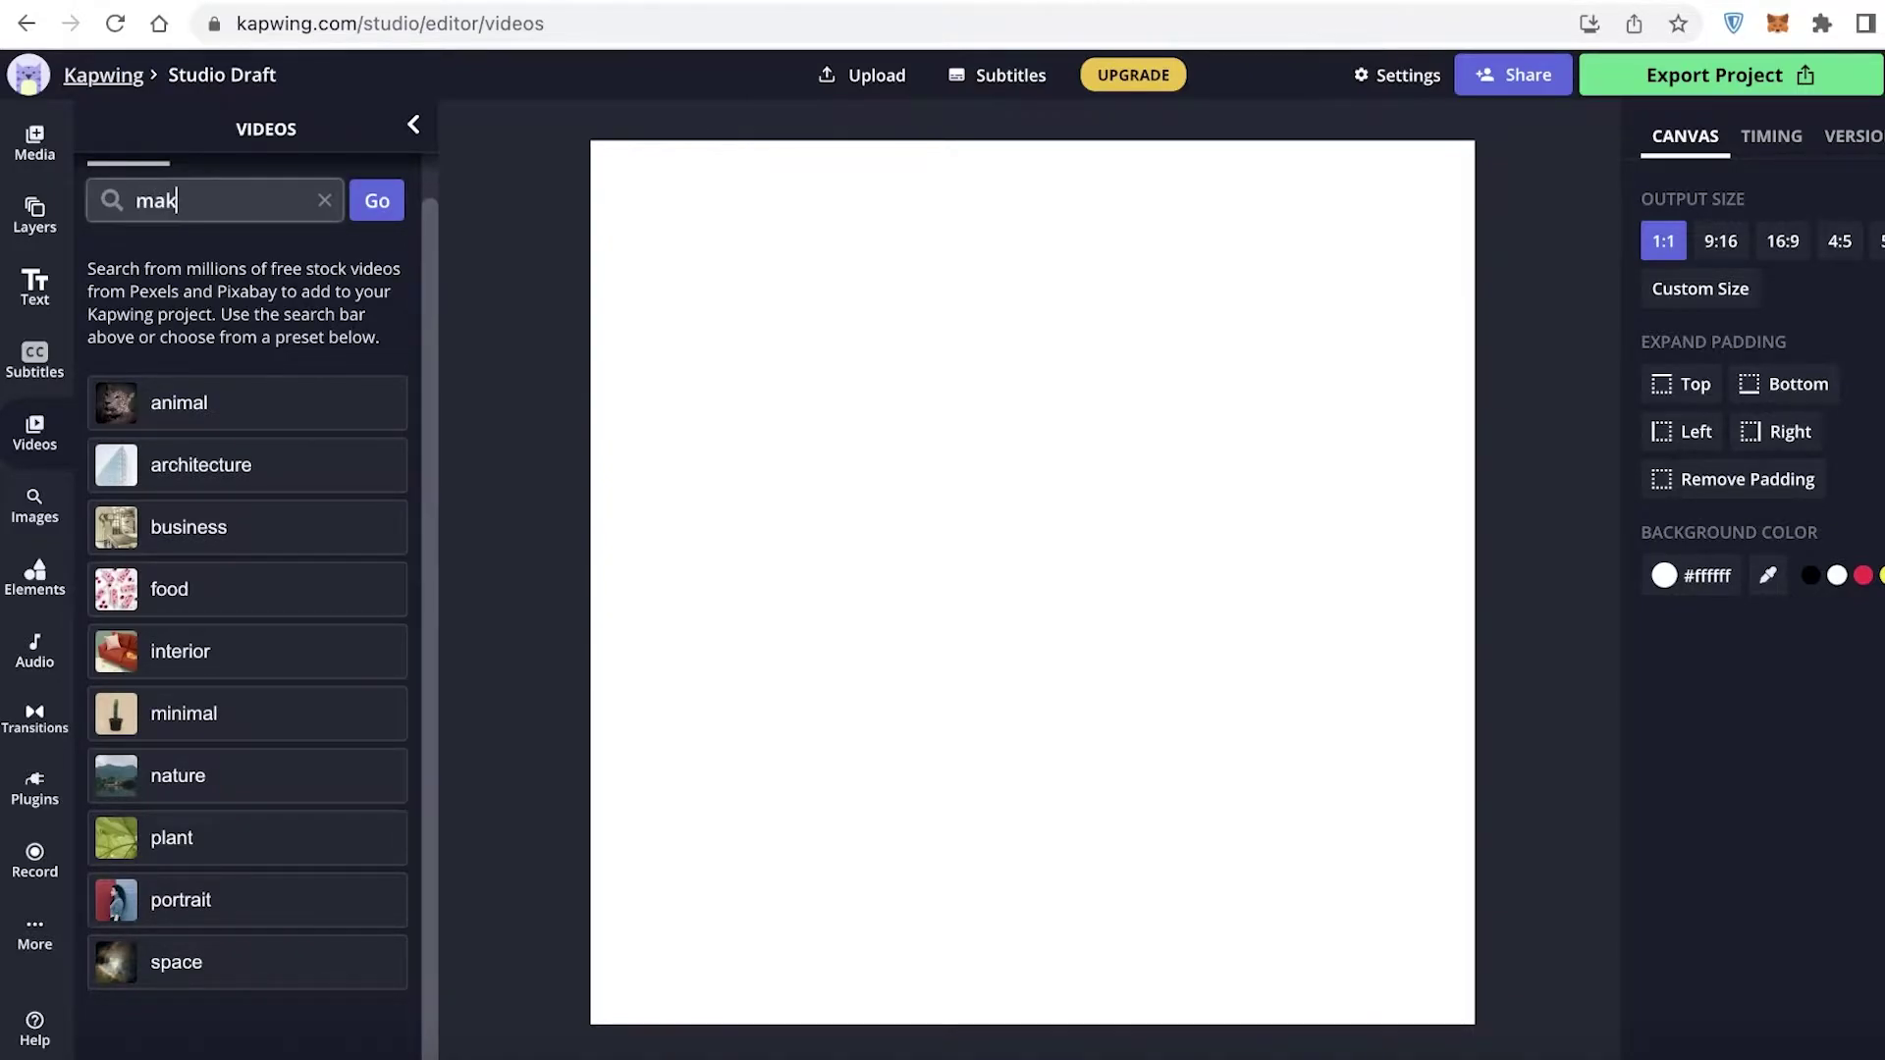
key(Return)
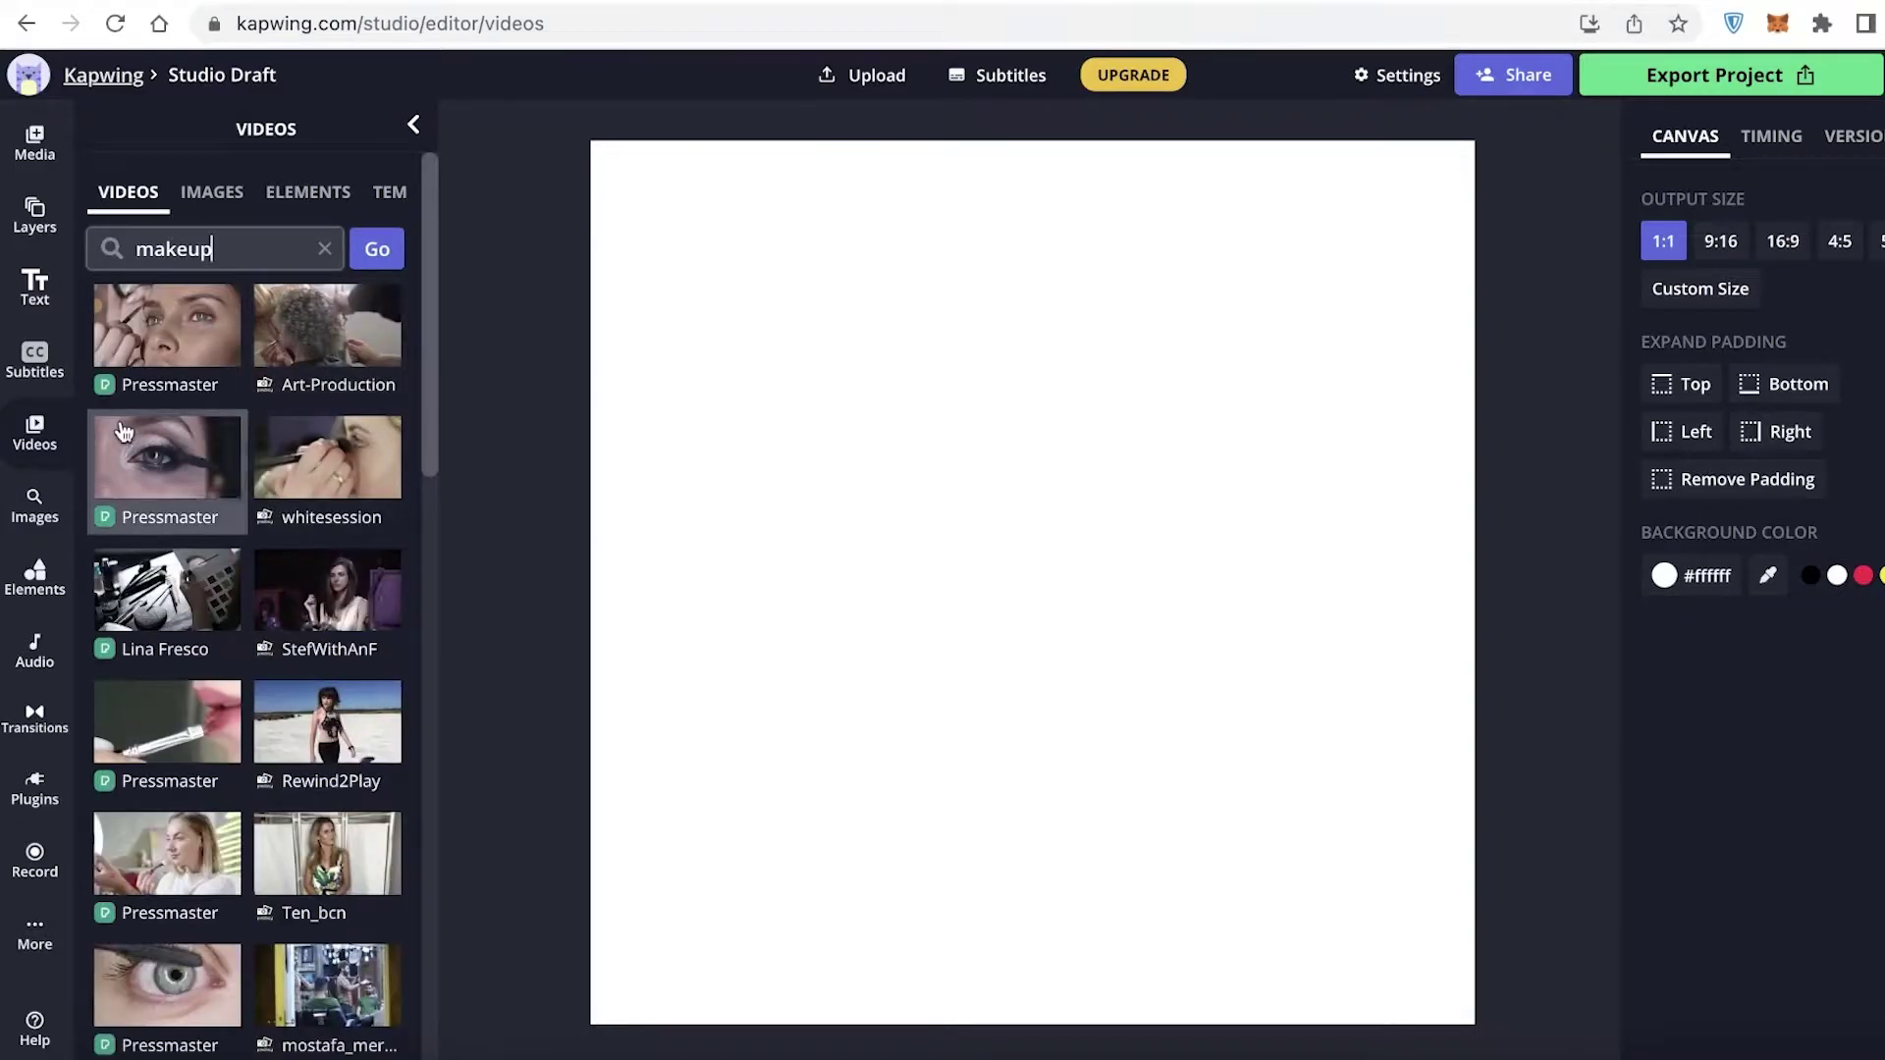
click(128, 433)
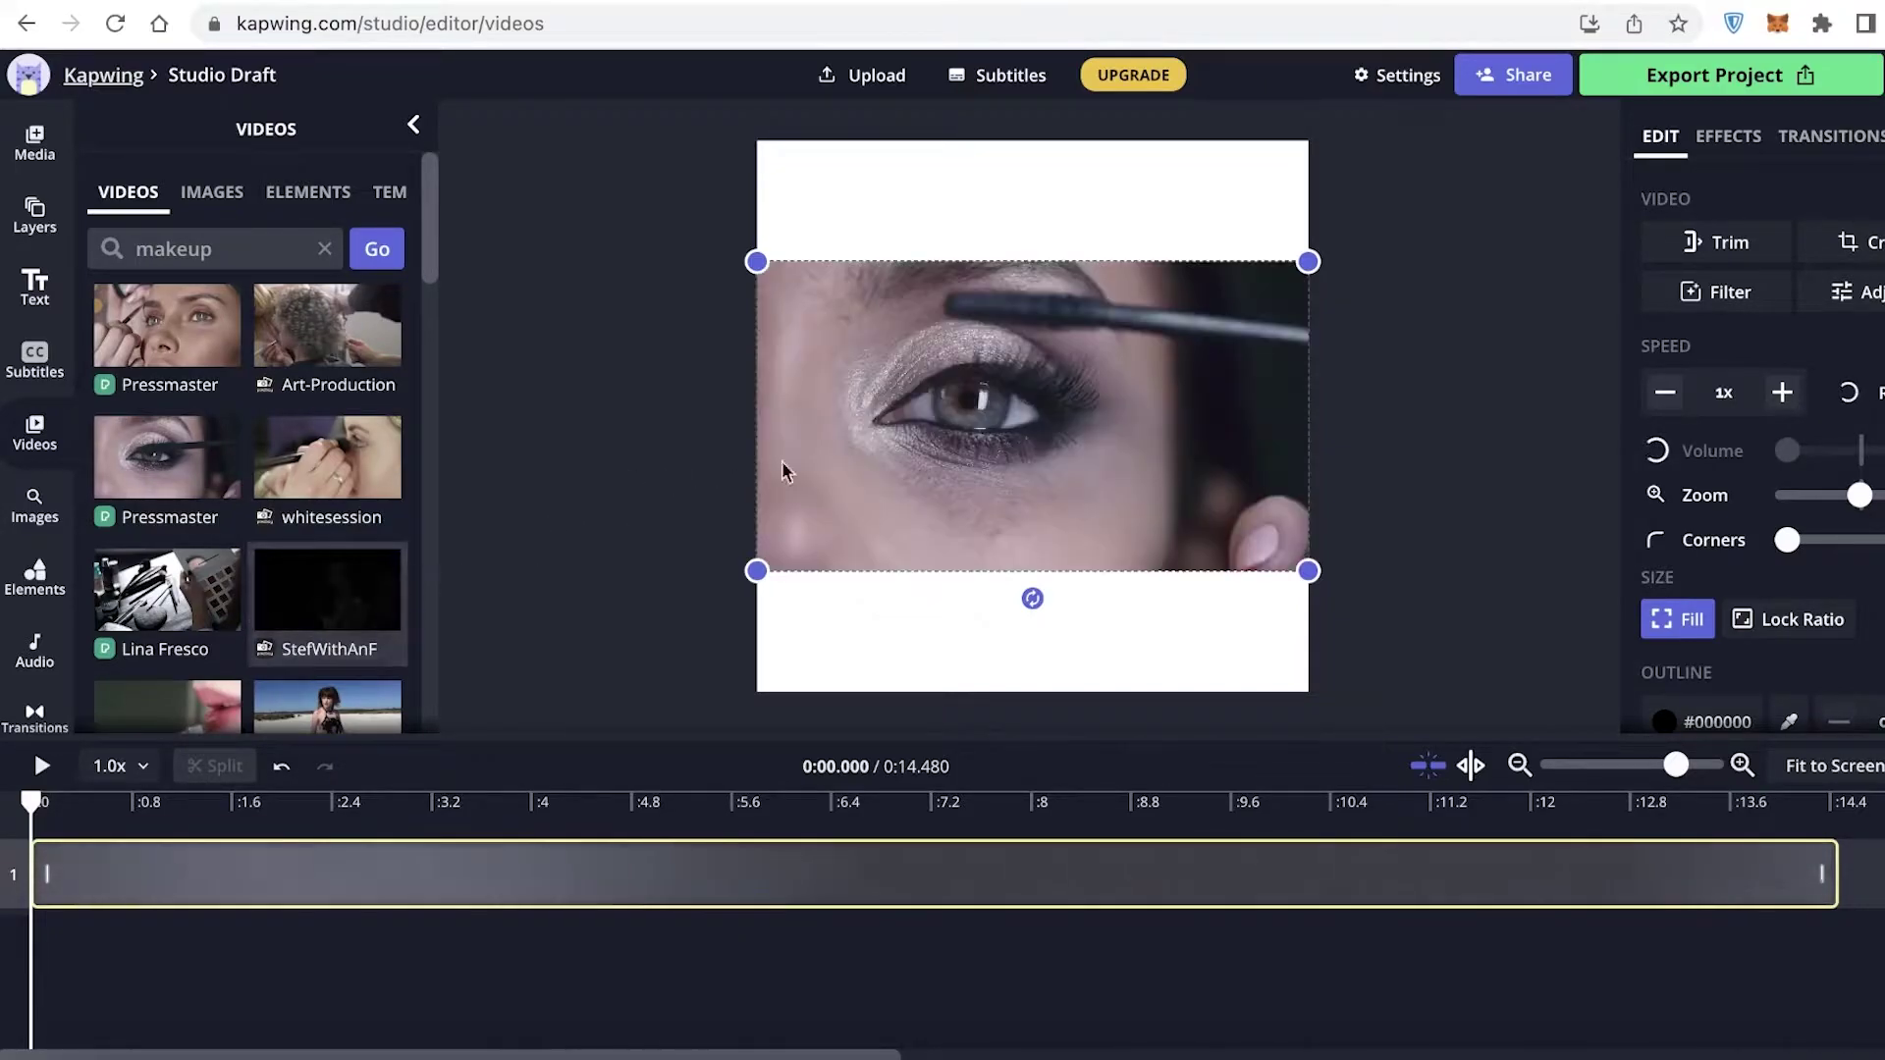
Nudge the eye clip on the canvas and search the video library for 'glitter'.
drag(1011, 466, 1011, 464)
click(325, 249)
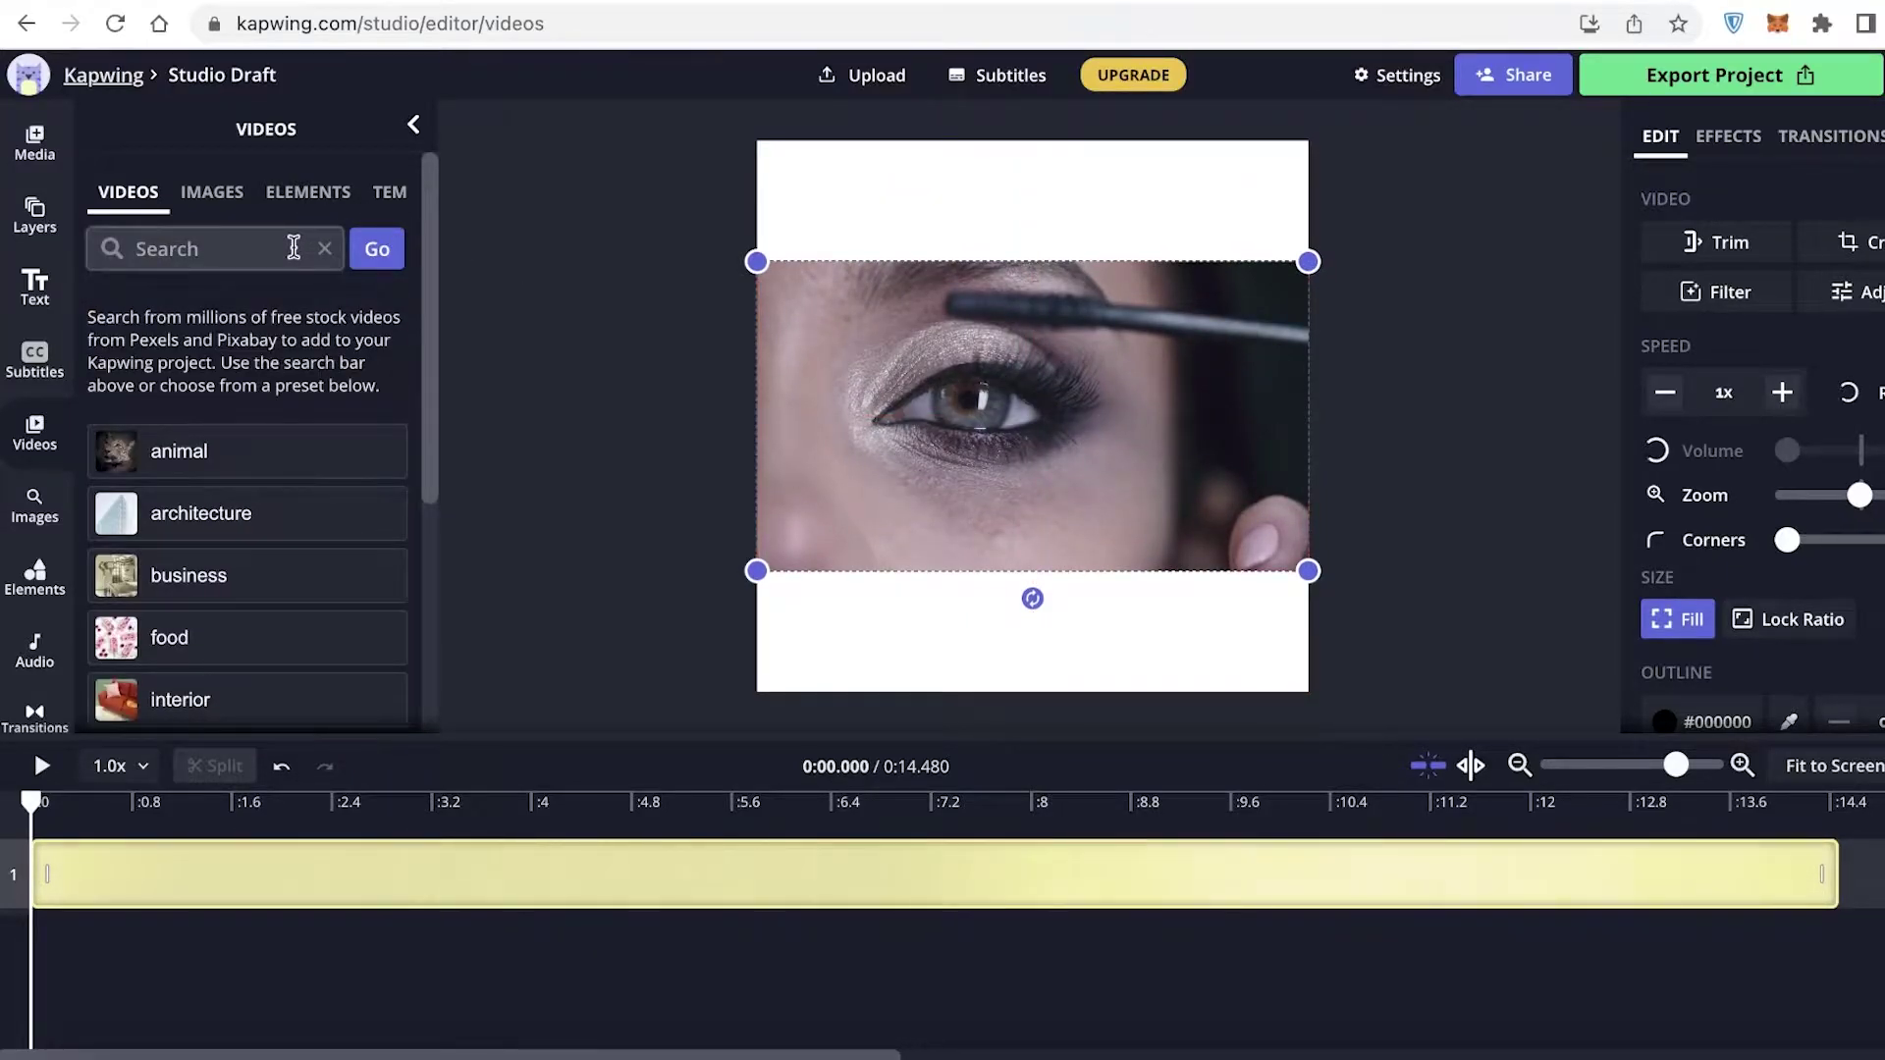
text(glitter)
key(Return)
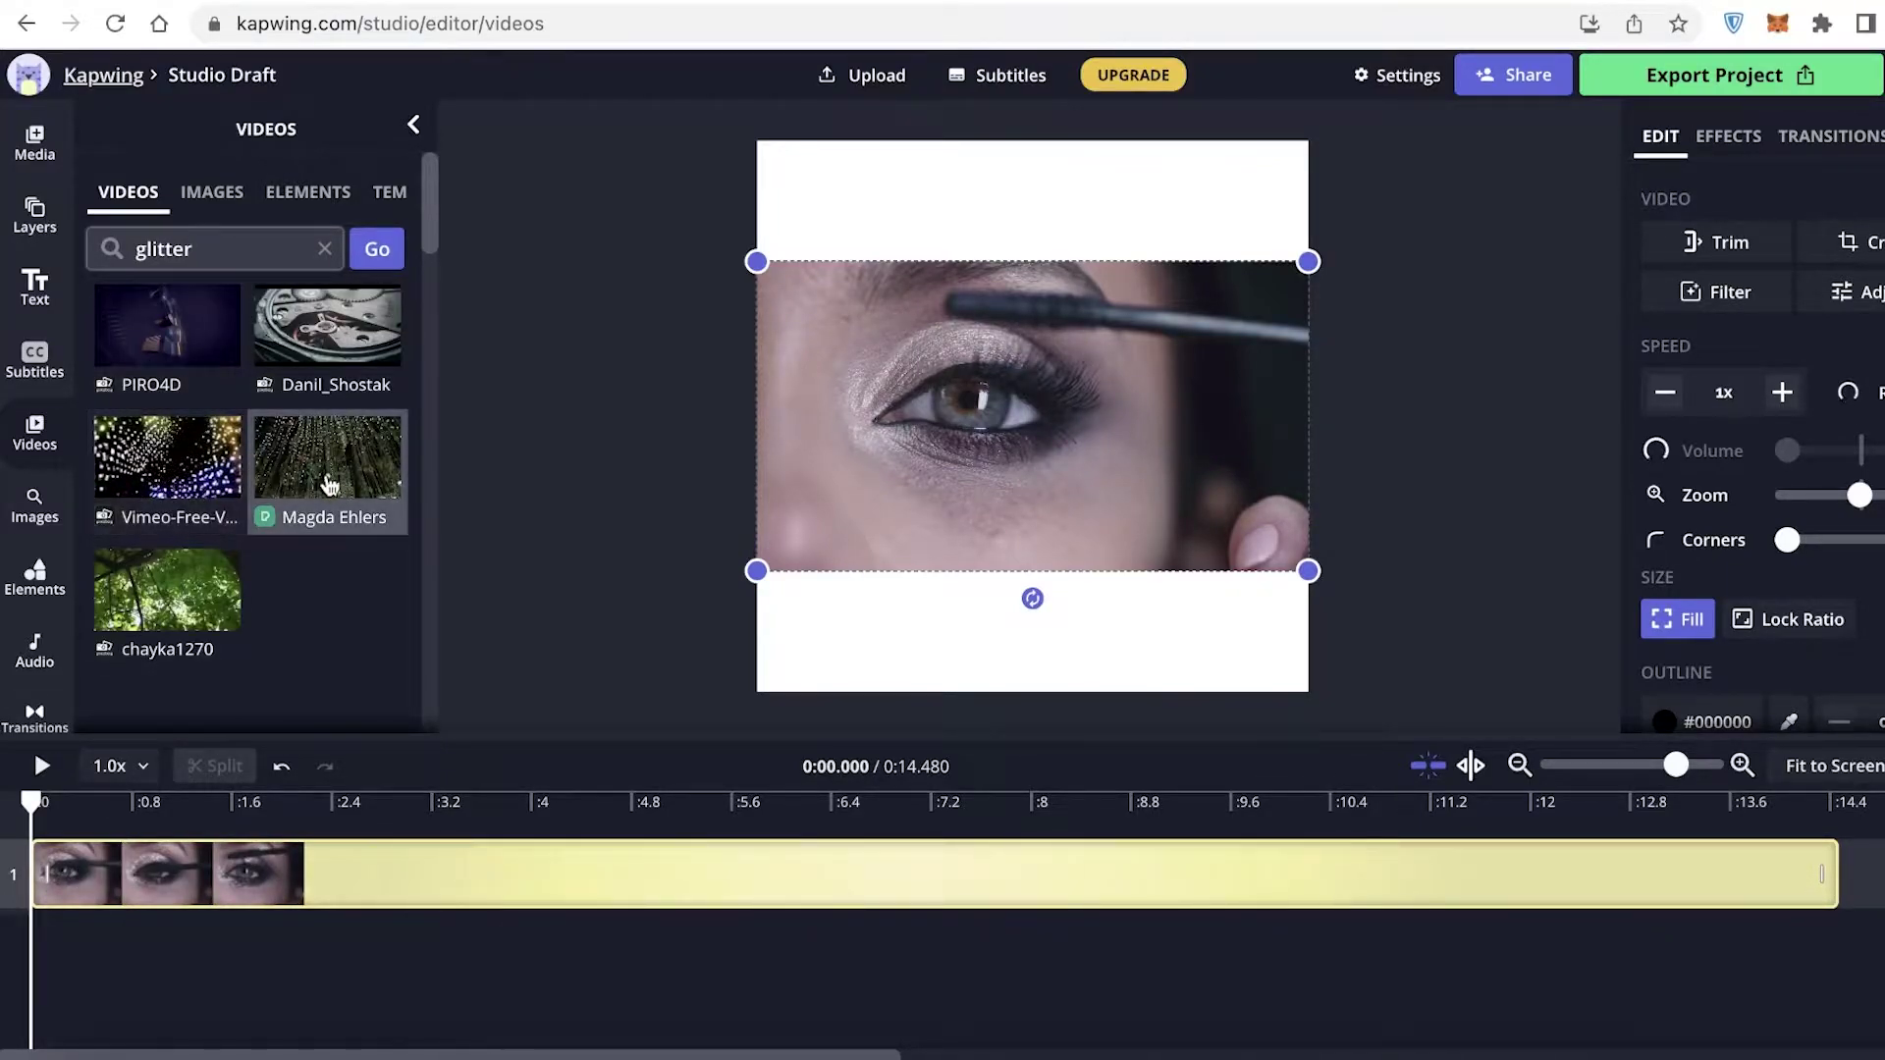
click(307, 191)
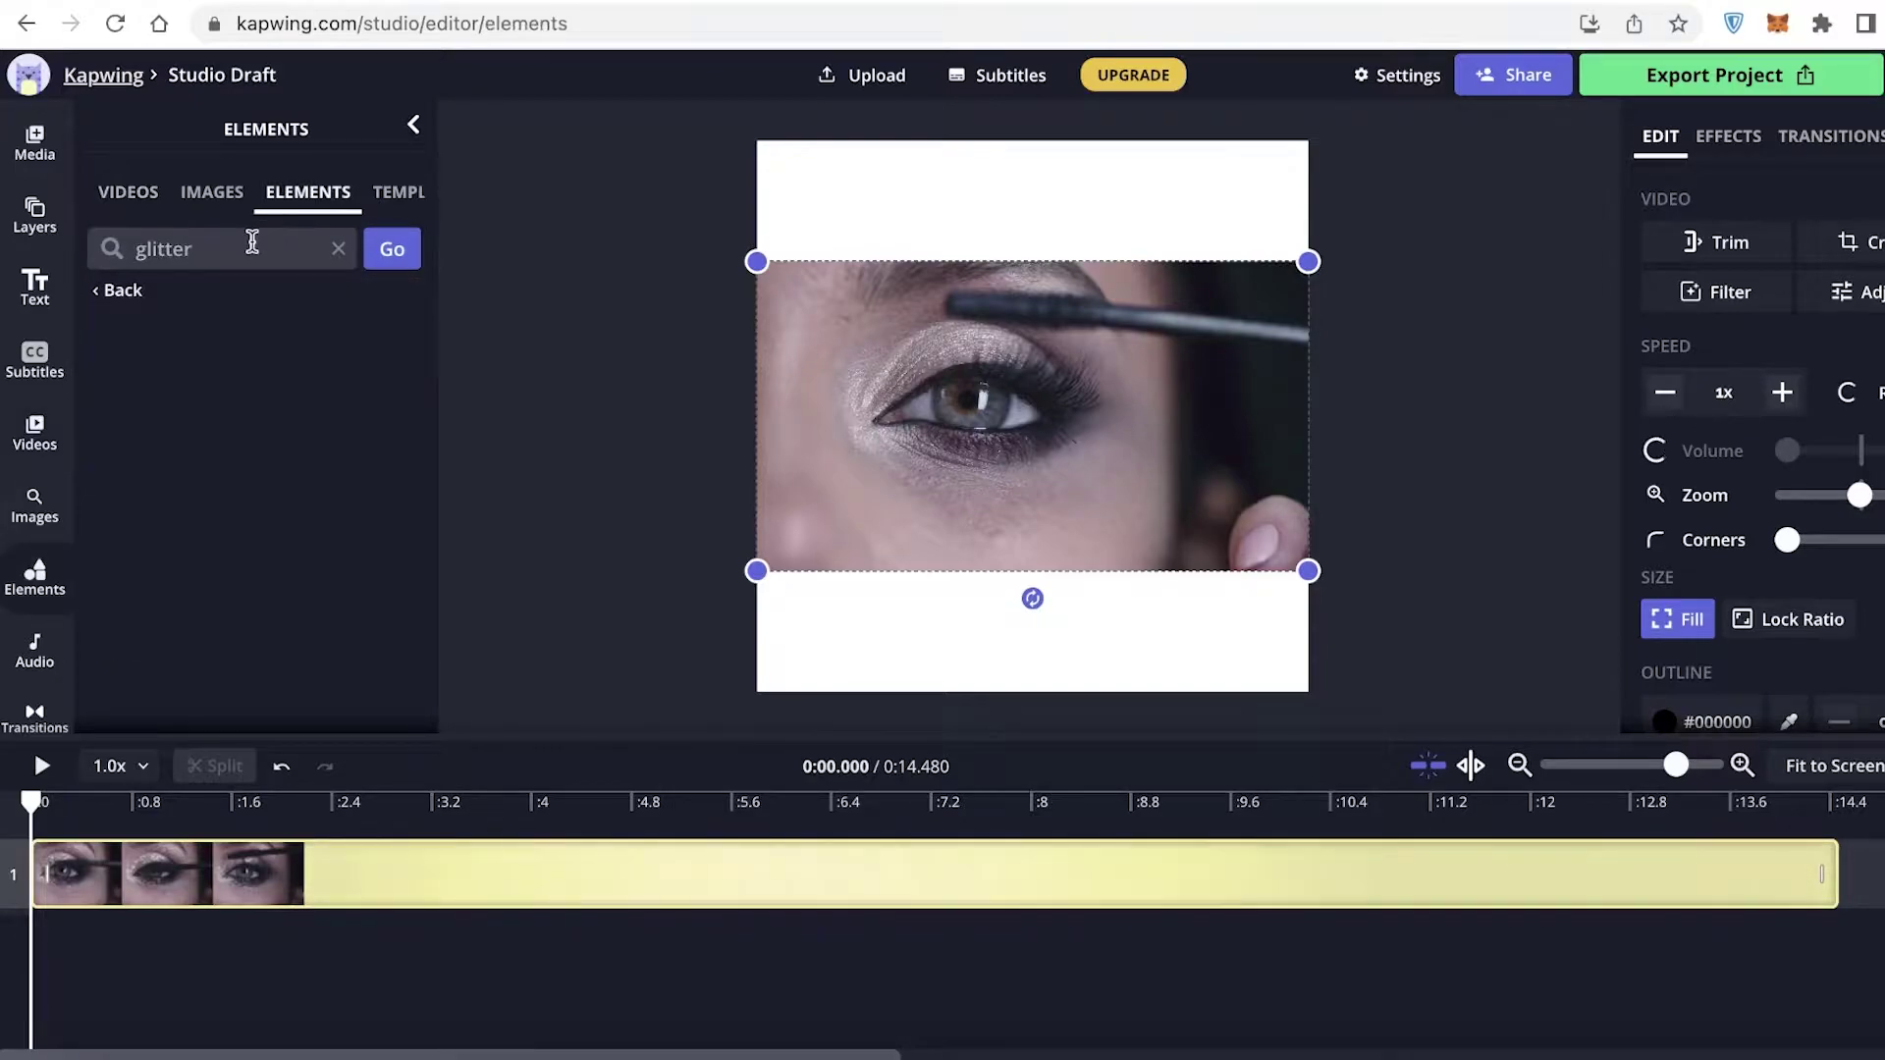
click(127, 191)
Refine the video search to 'makeup glitter', then to just 'makeup'.
double_click(240, 241)
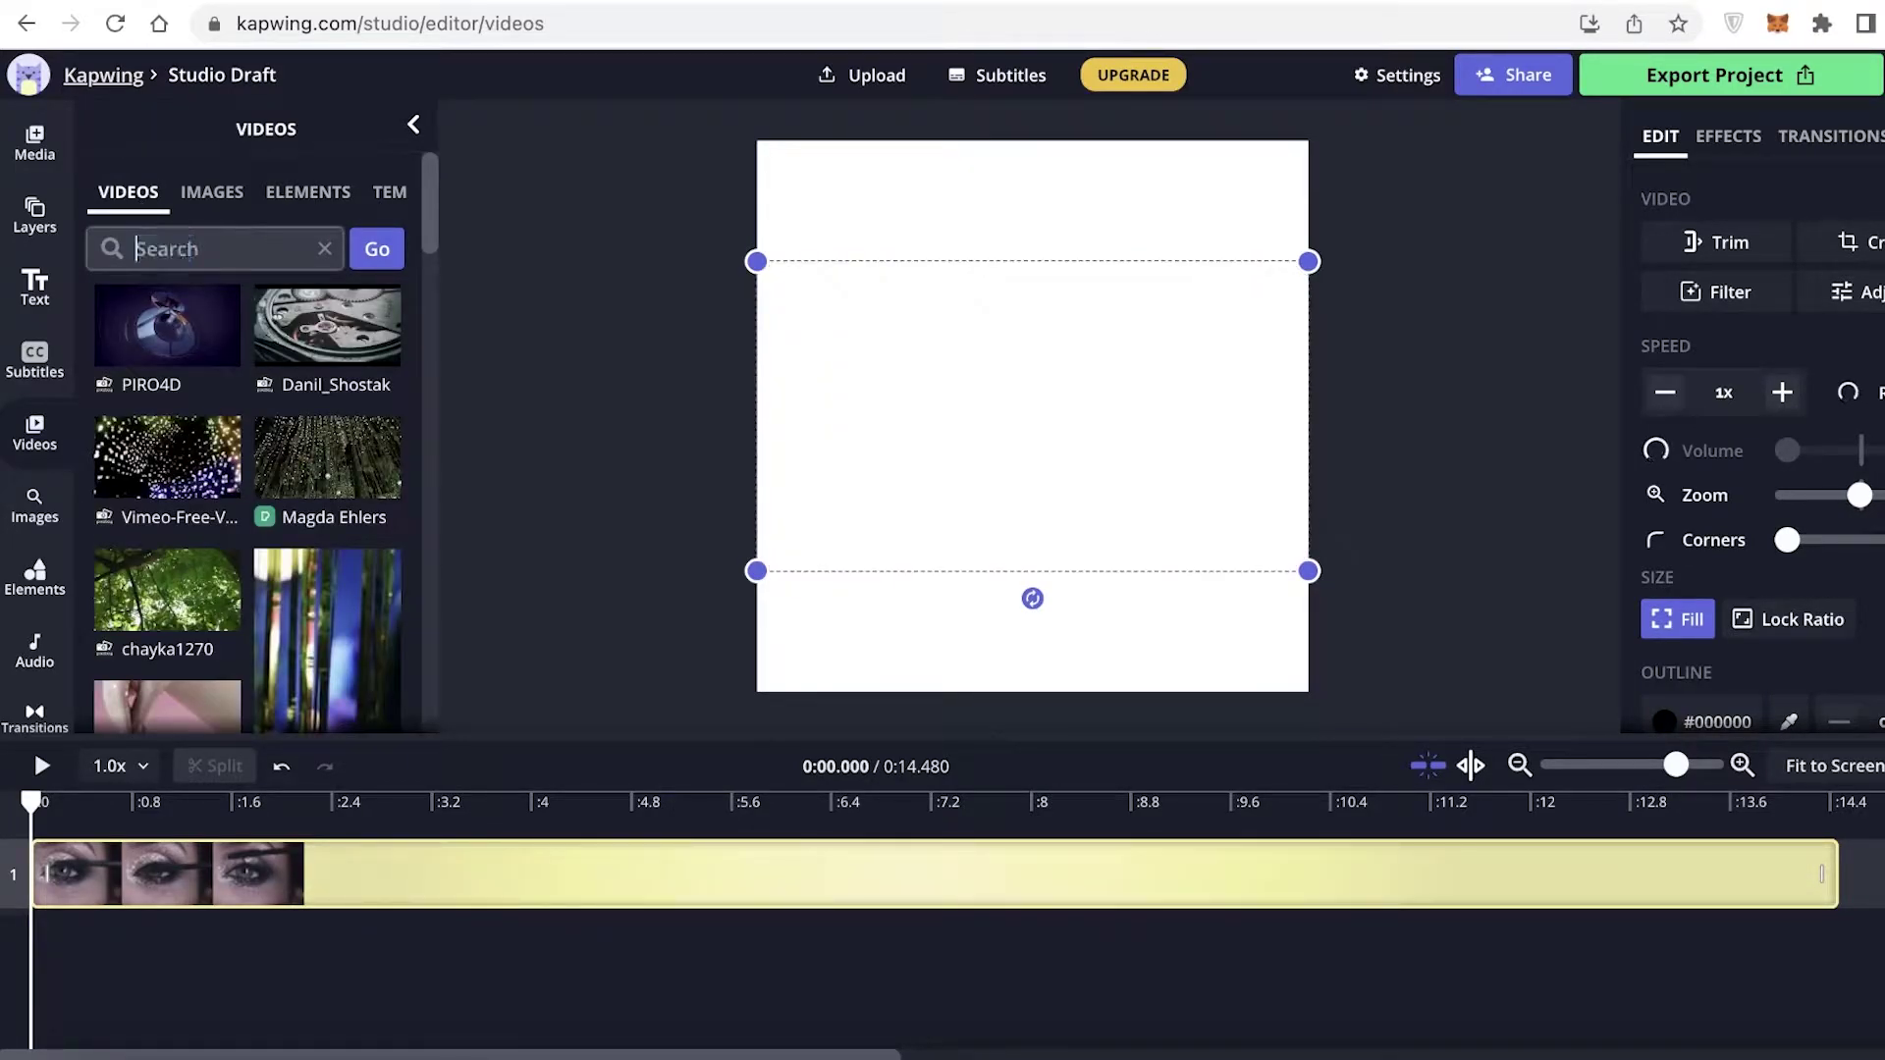
text(makeup)
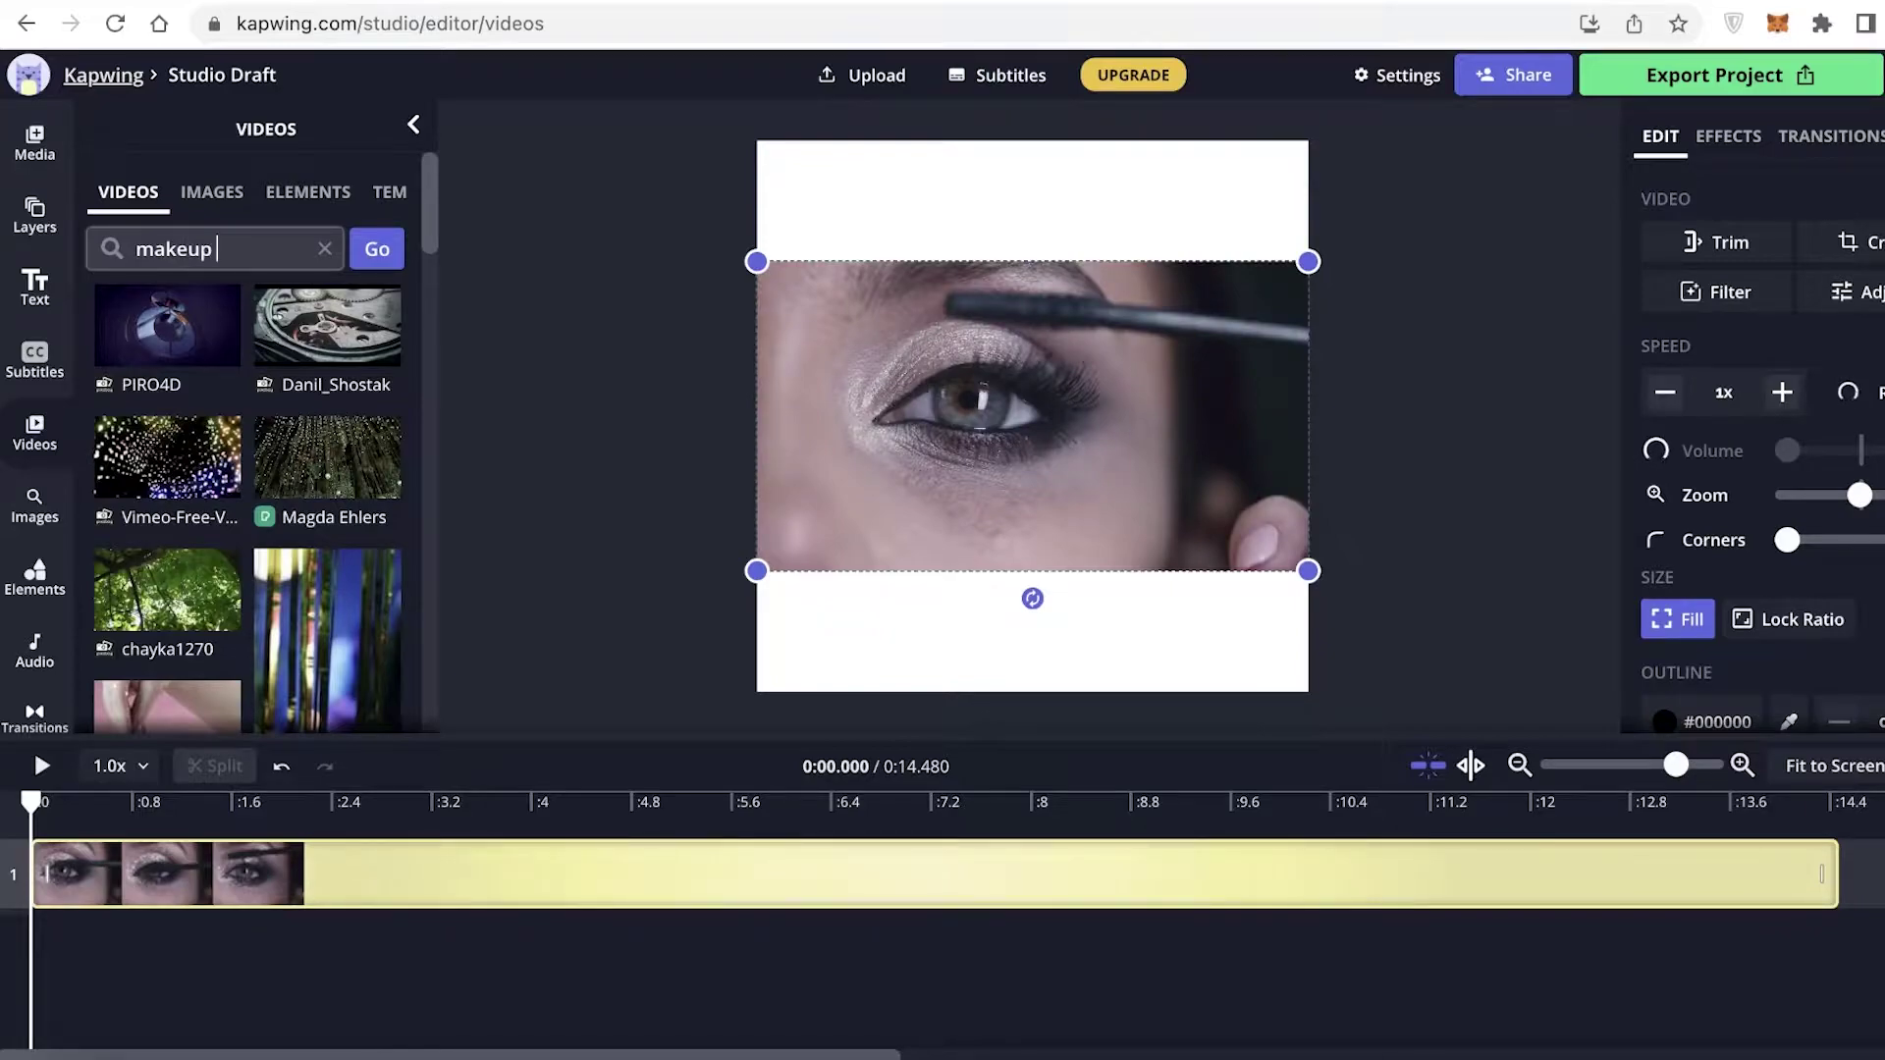
text( glitter)
key(Return)
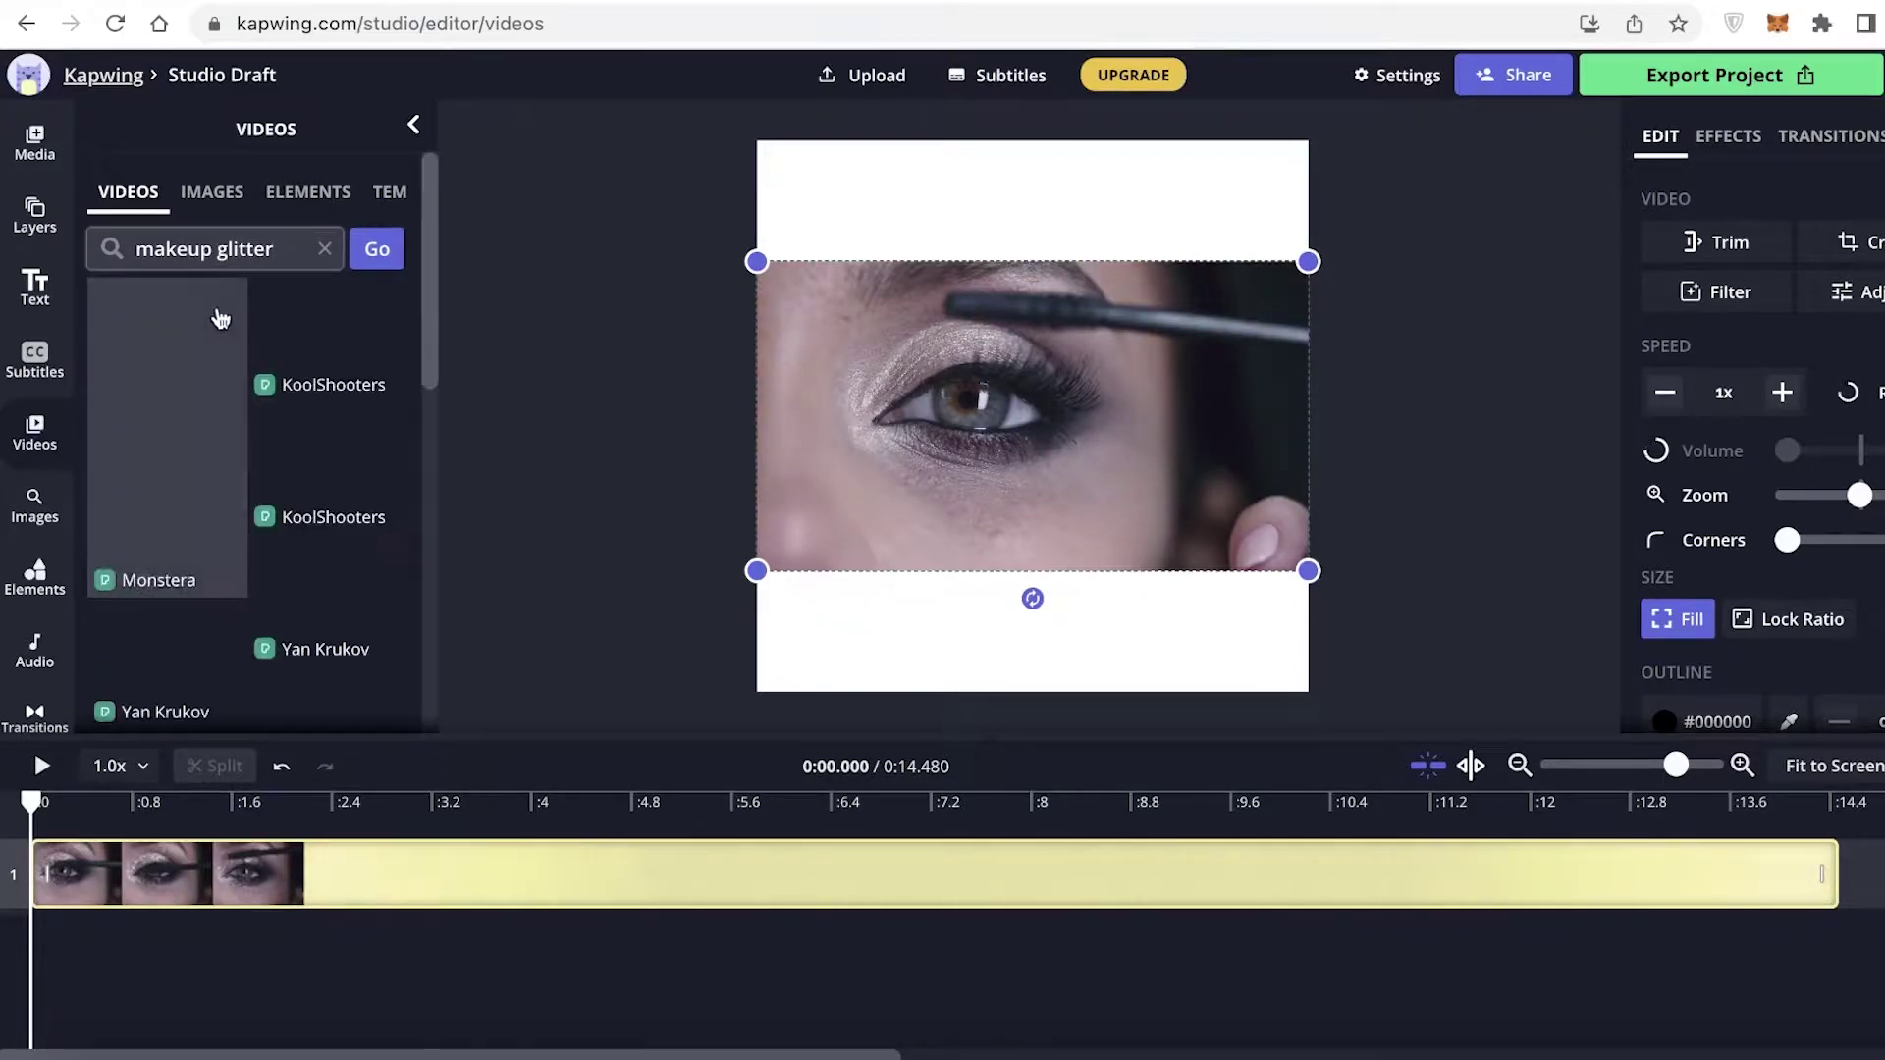
key(BackSpace)
key(BackSpace)
key(BackSpace)
key(BackSpace)
key(BackSpace)
key(BackSpace)
key(BackSpace)
key(BackSpace)
key(Return)
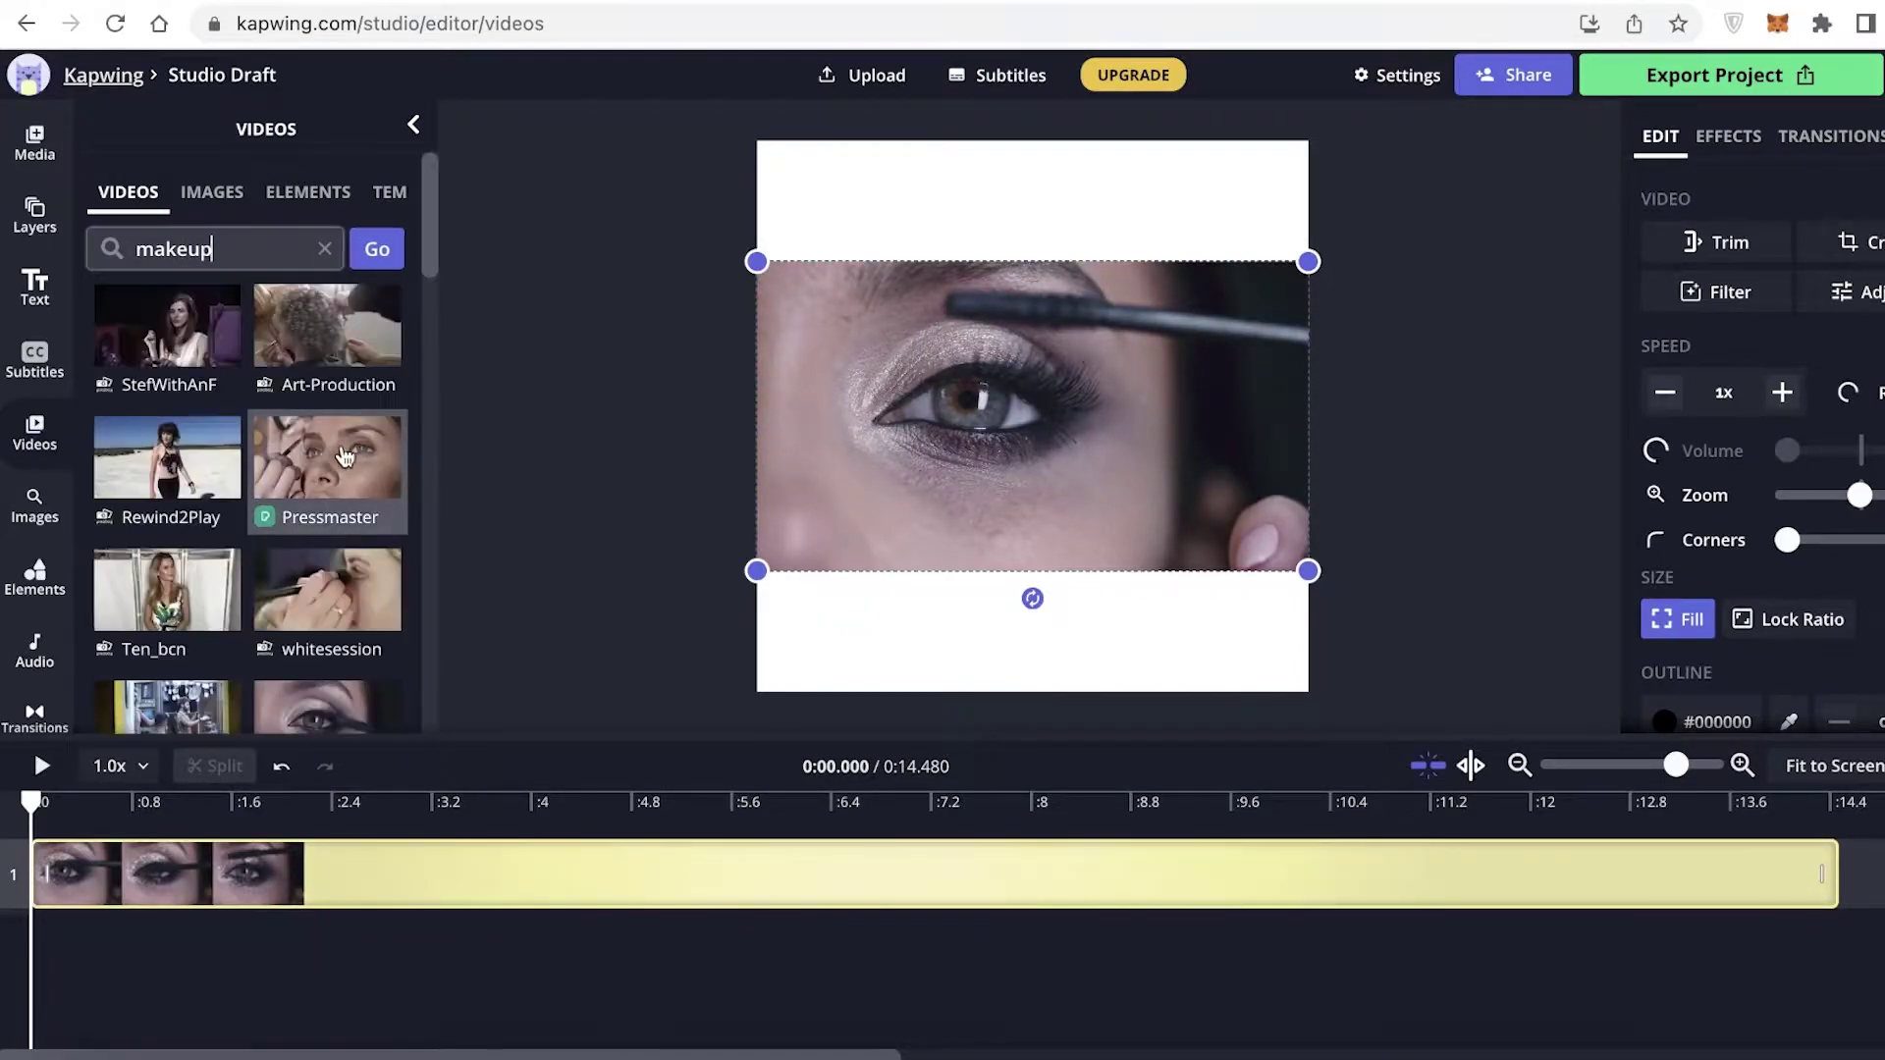
Add the Pressmaster clip of hands holding an eyeshadow palette and reposition it on the canvas.
scroll(345, 457, down, 5)
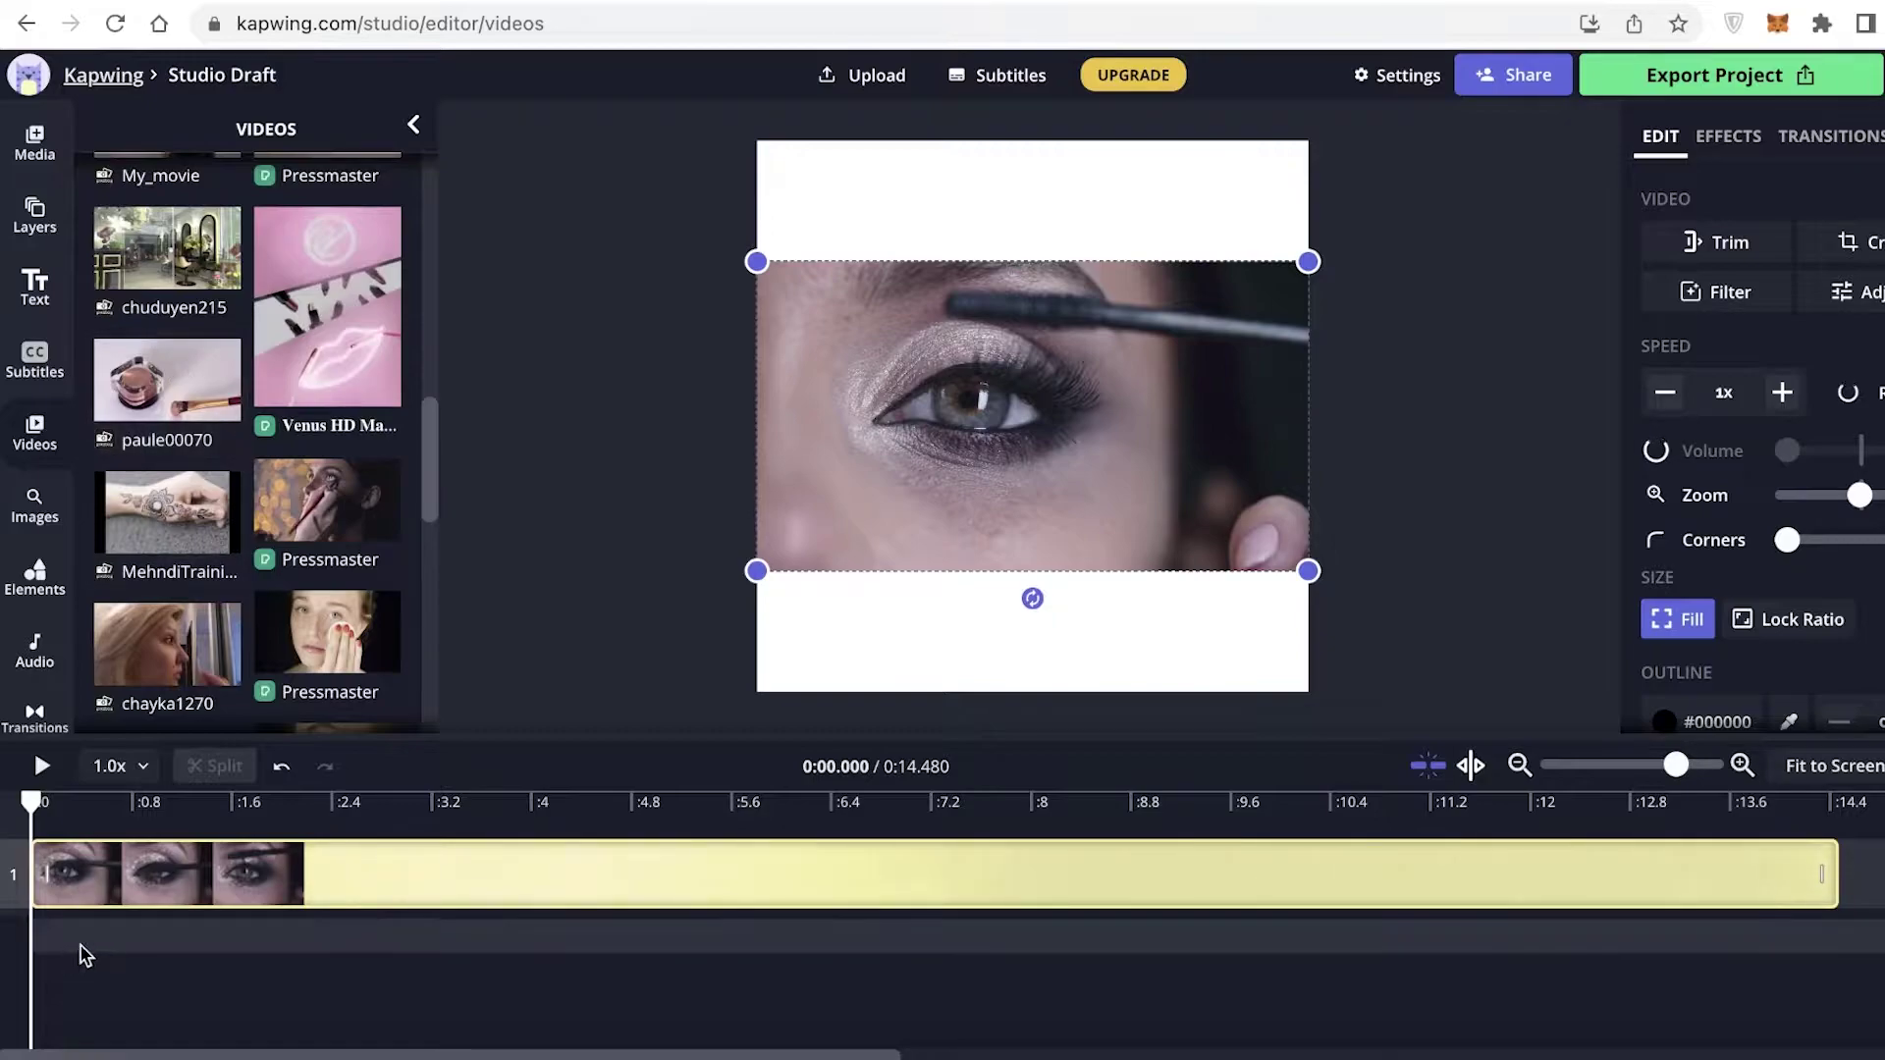
scroll(314, 356, down, 4)
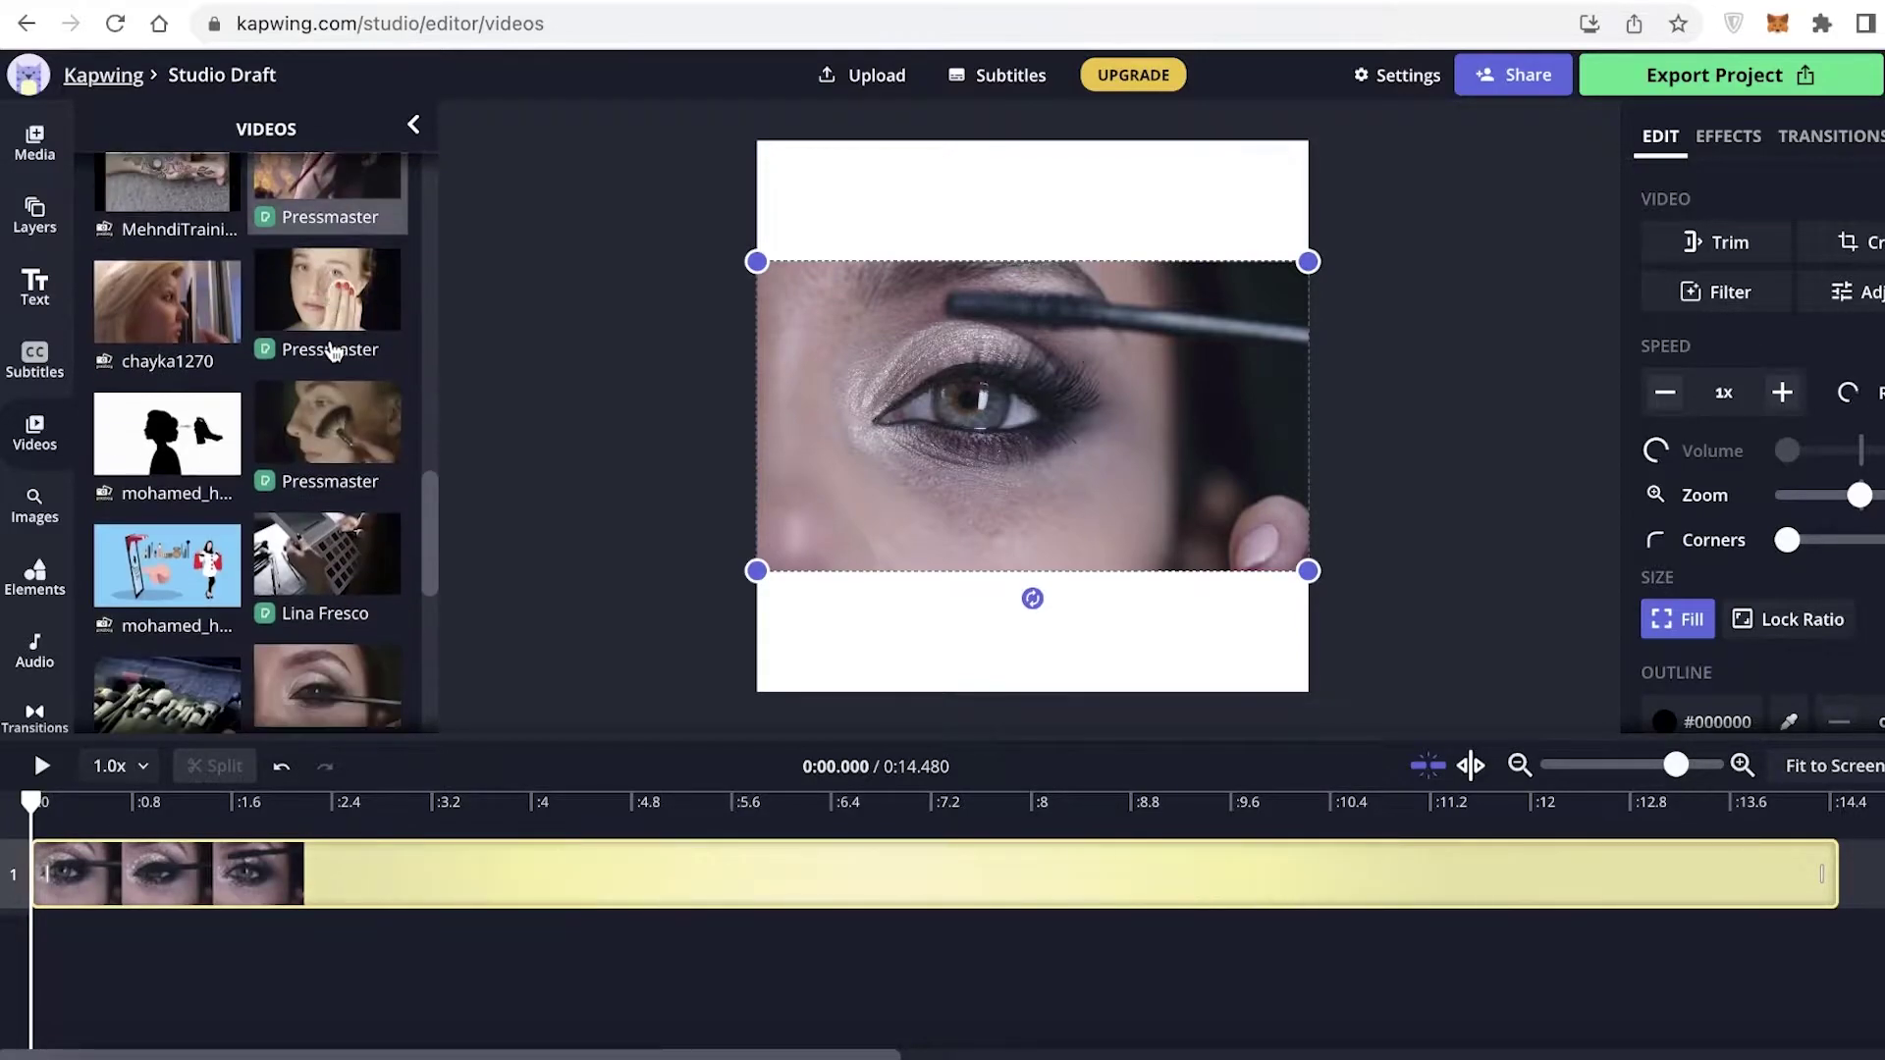
click(290, 479)
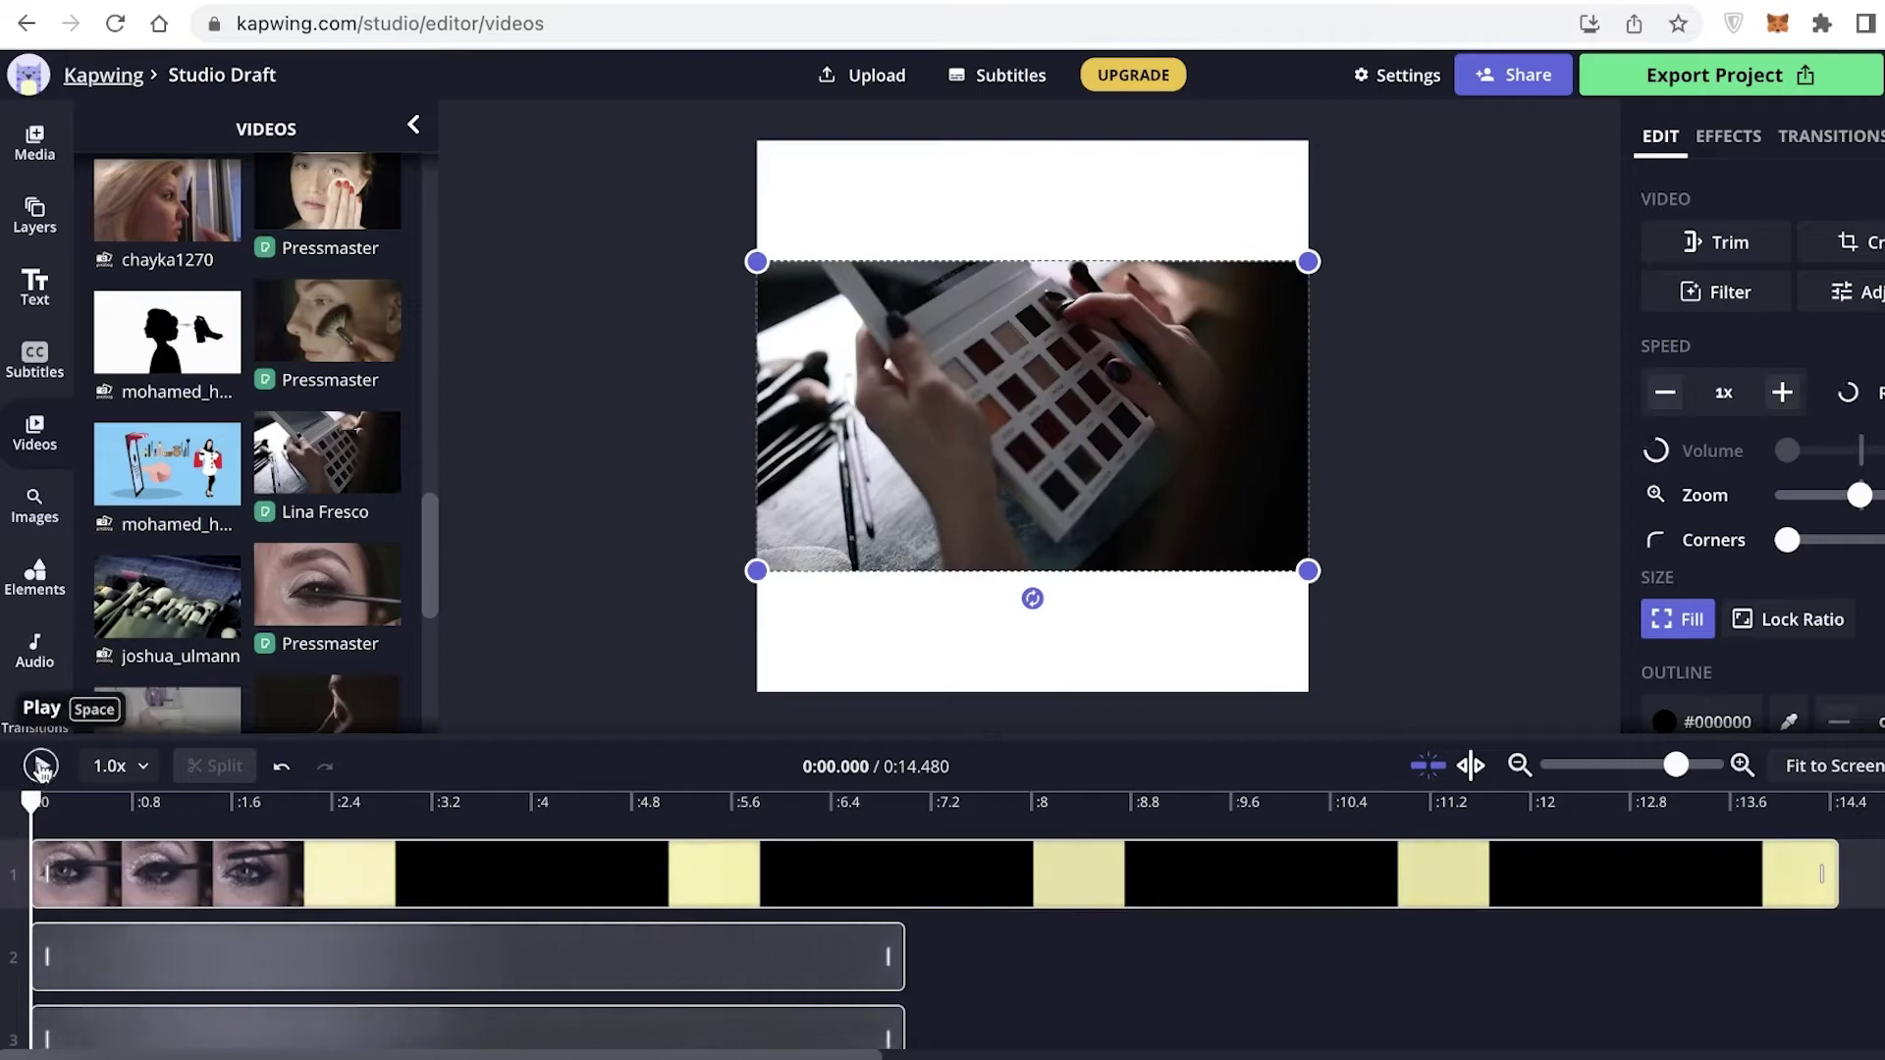
mouse_move(1083, 383)
mouse_down()
mouse_move(1090, 530)
mouse_move(1075, 417)
mouse_up()
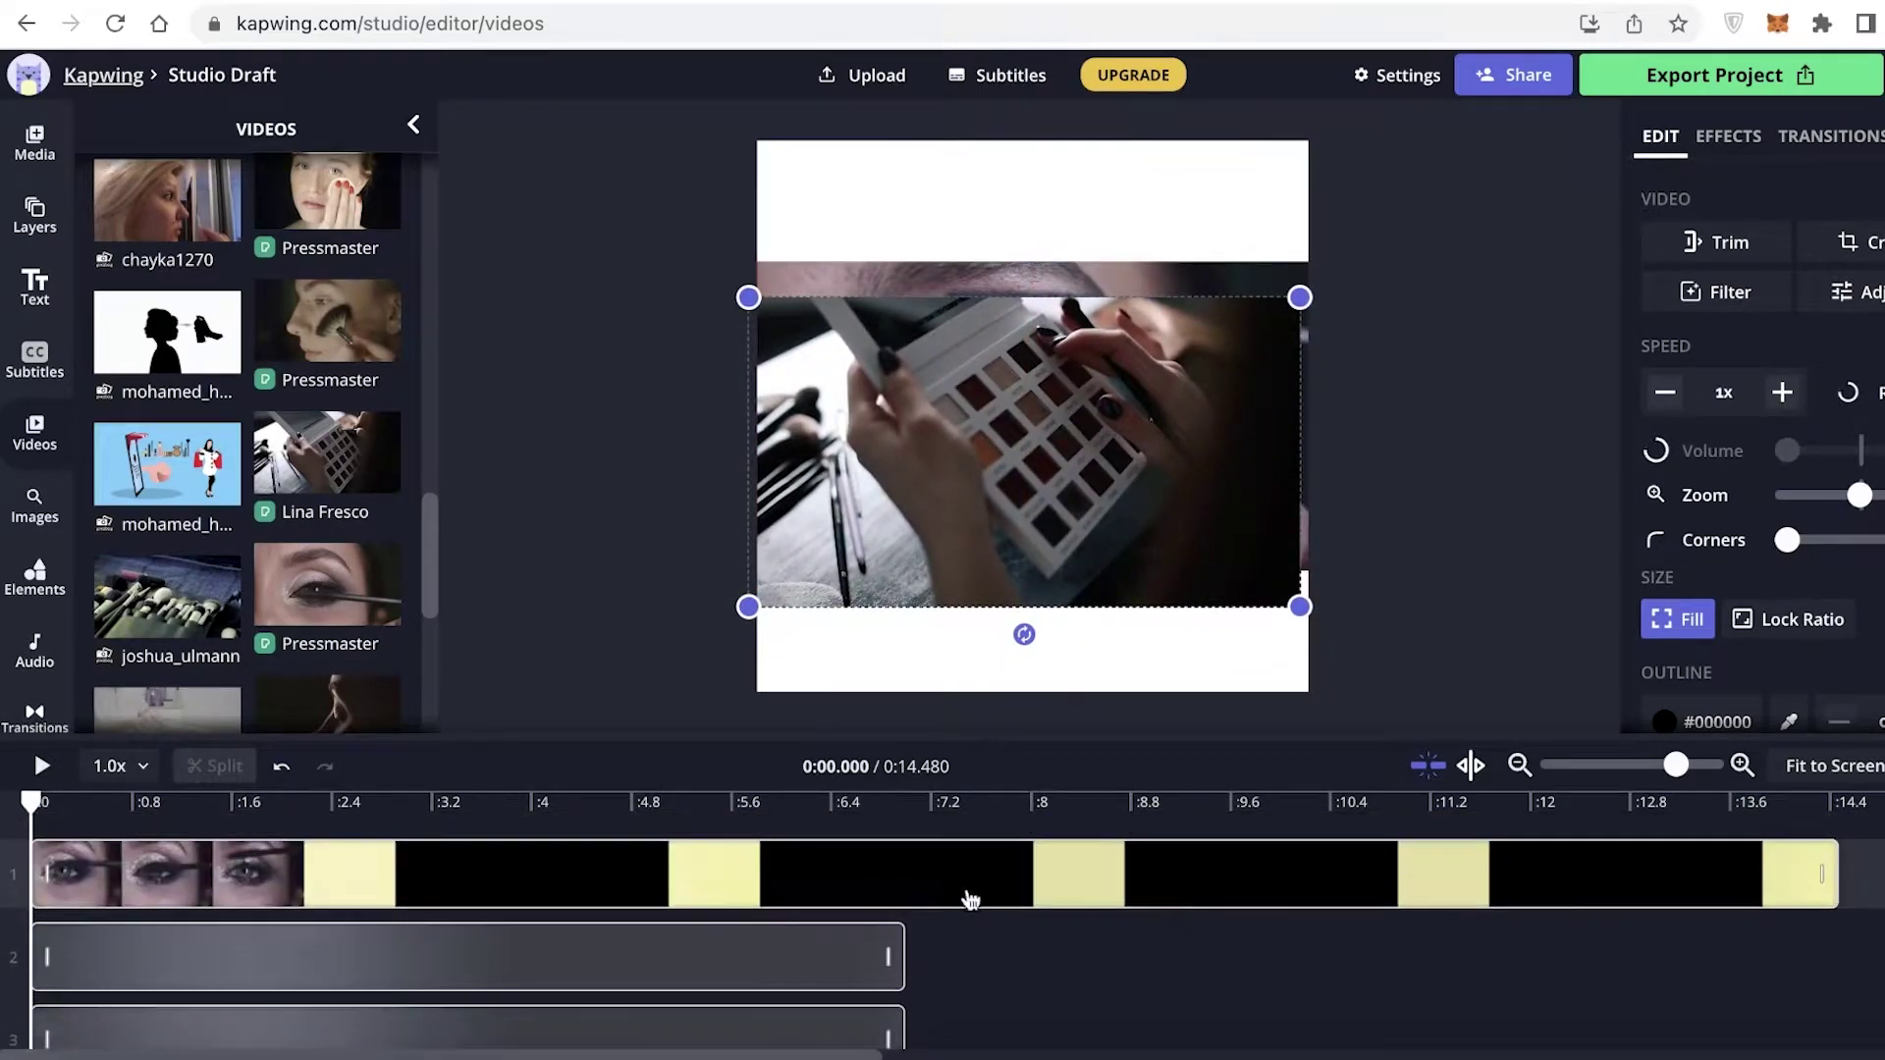
scroll(1199, 875, down, 3)
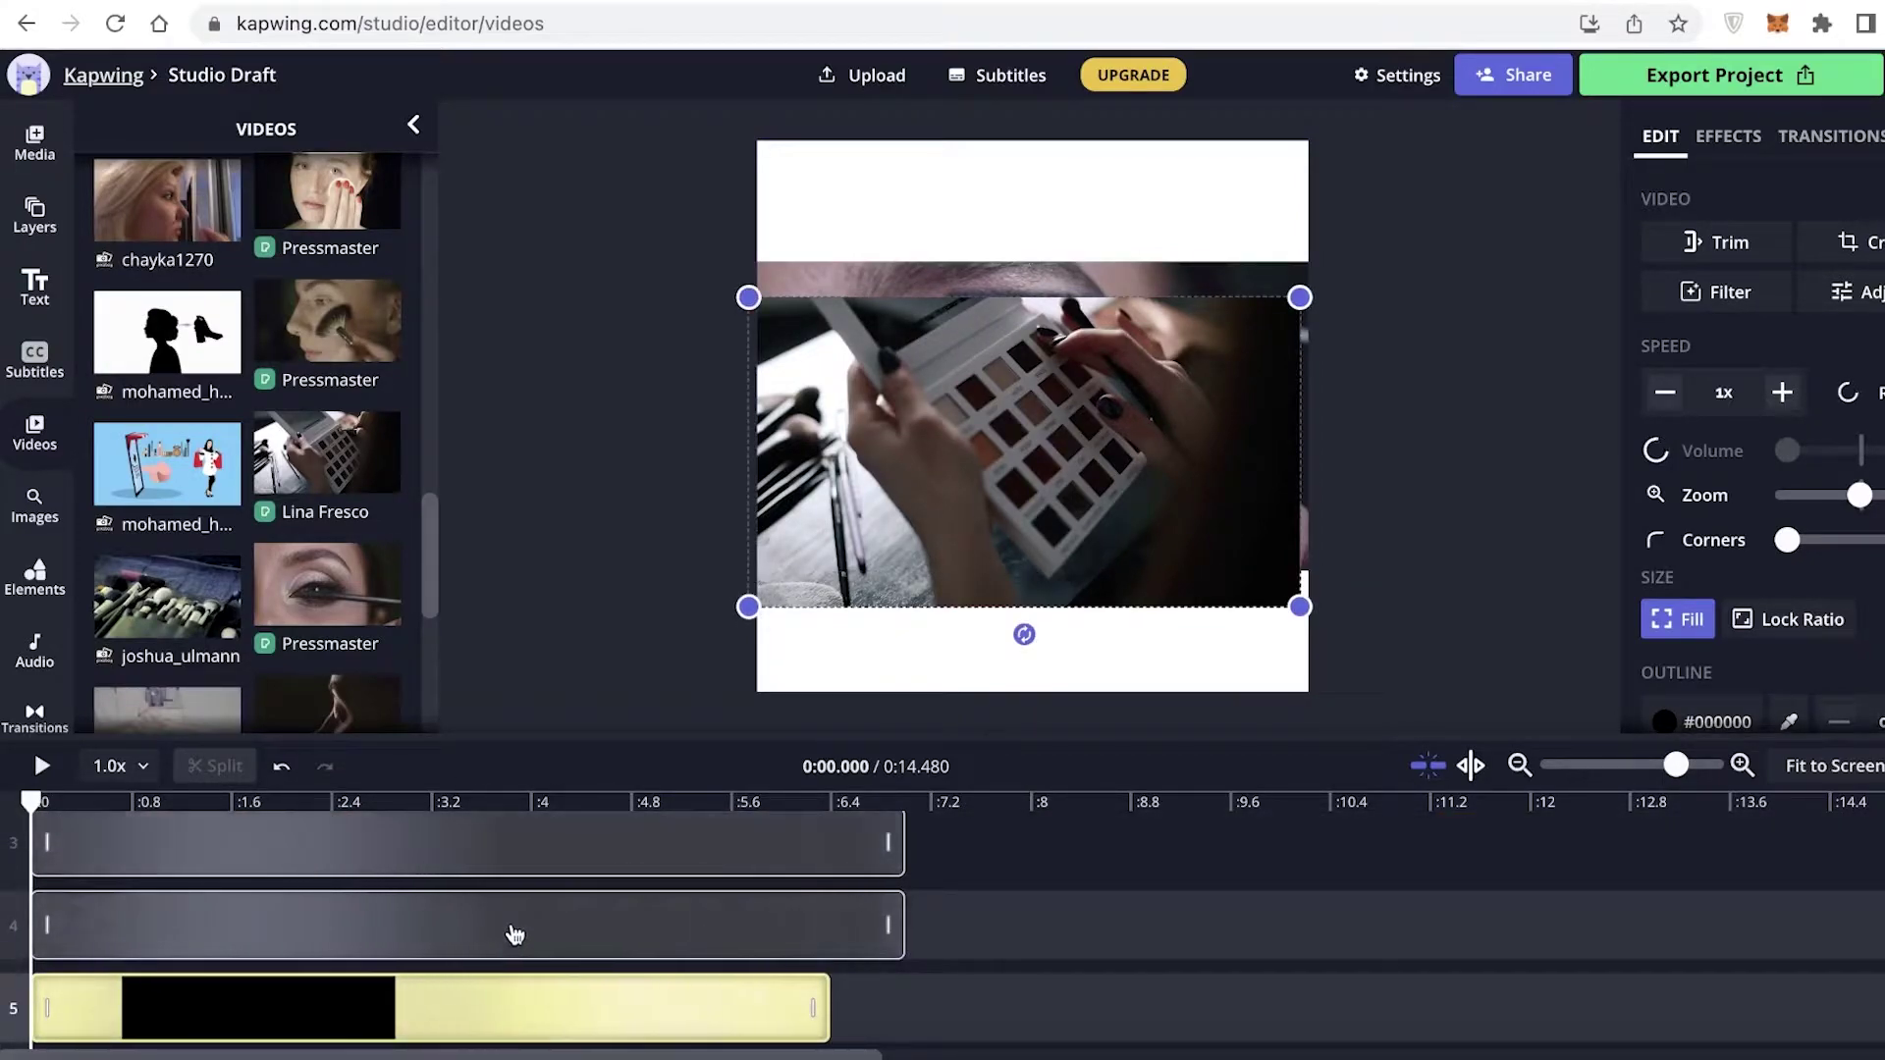
Rearrange the video layers on the canvas and delete the extra eye-video layer.
click(514, 932)
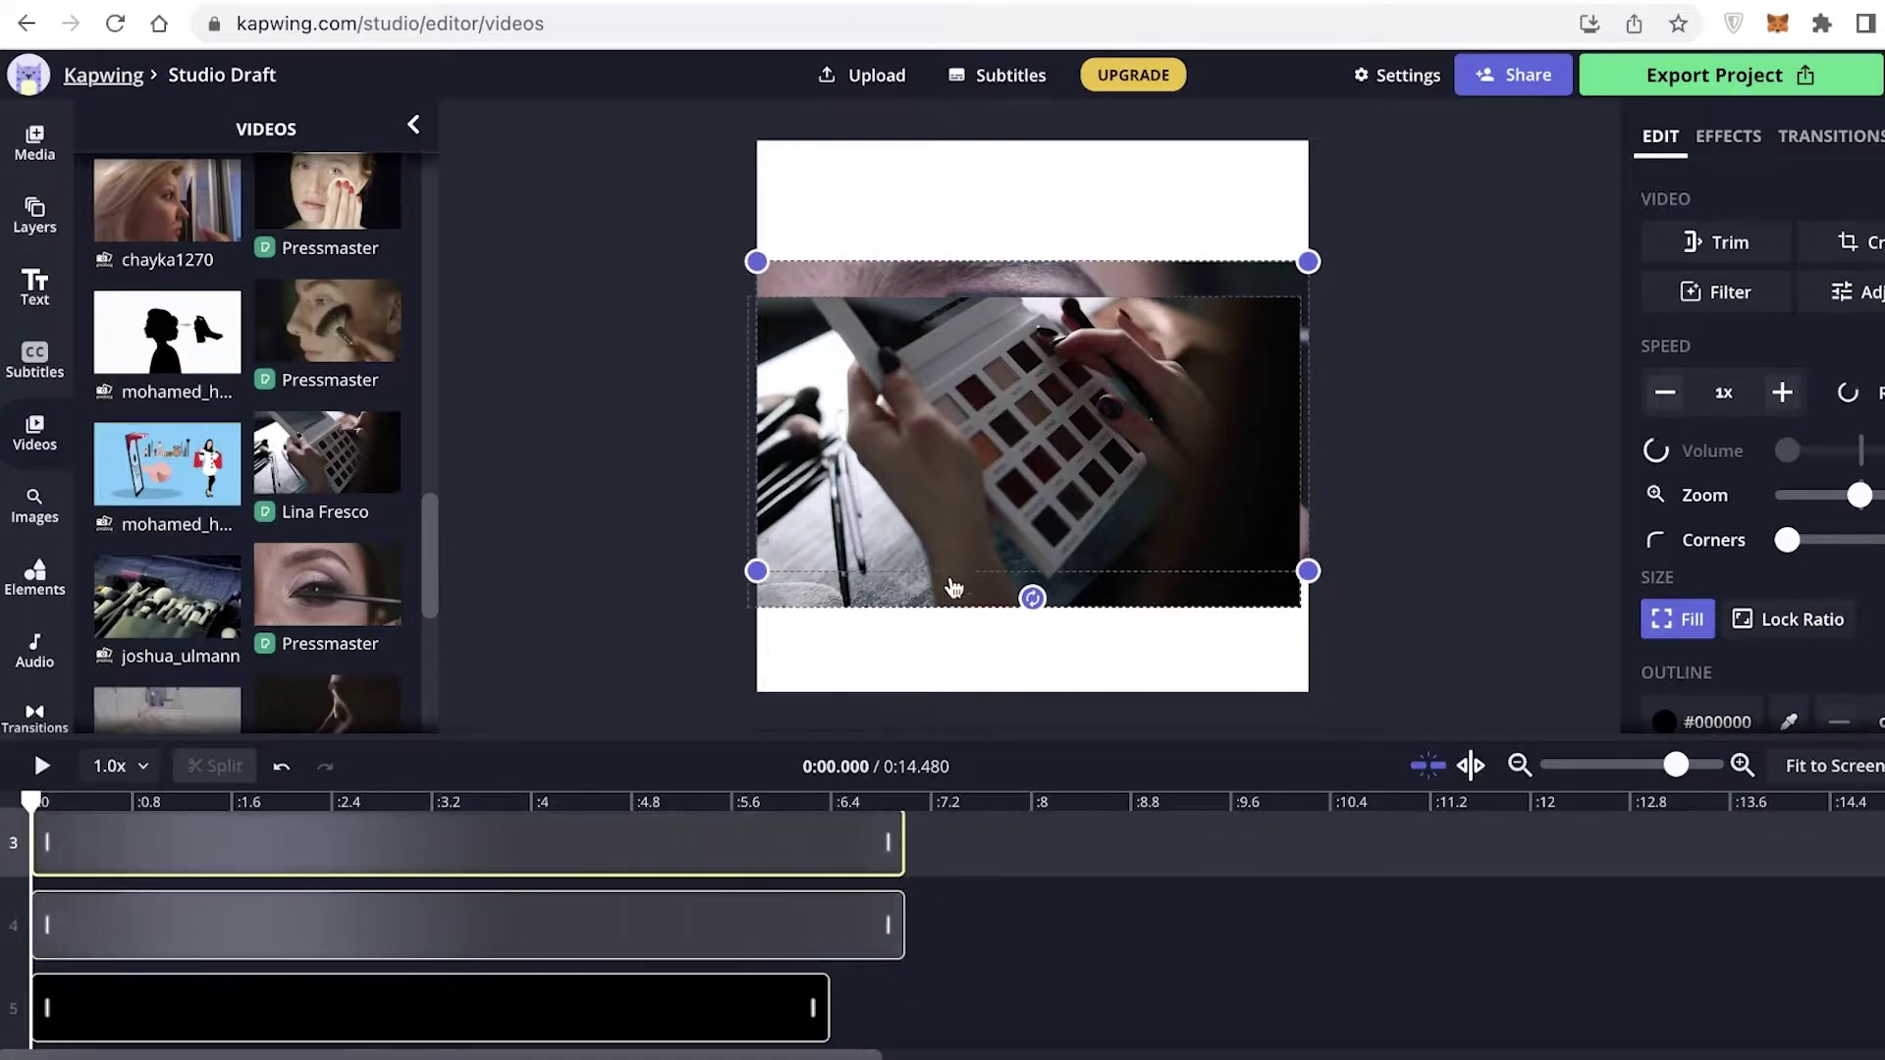
drag(969, 536, 977, 393)
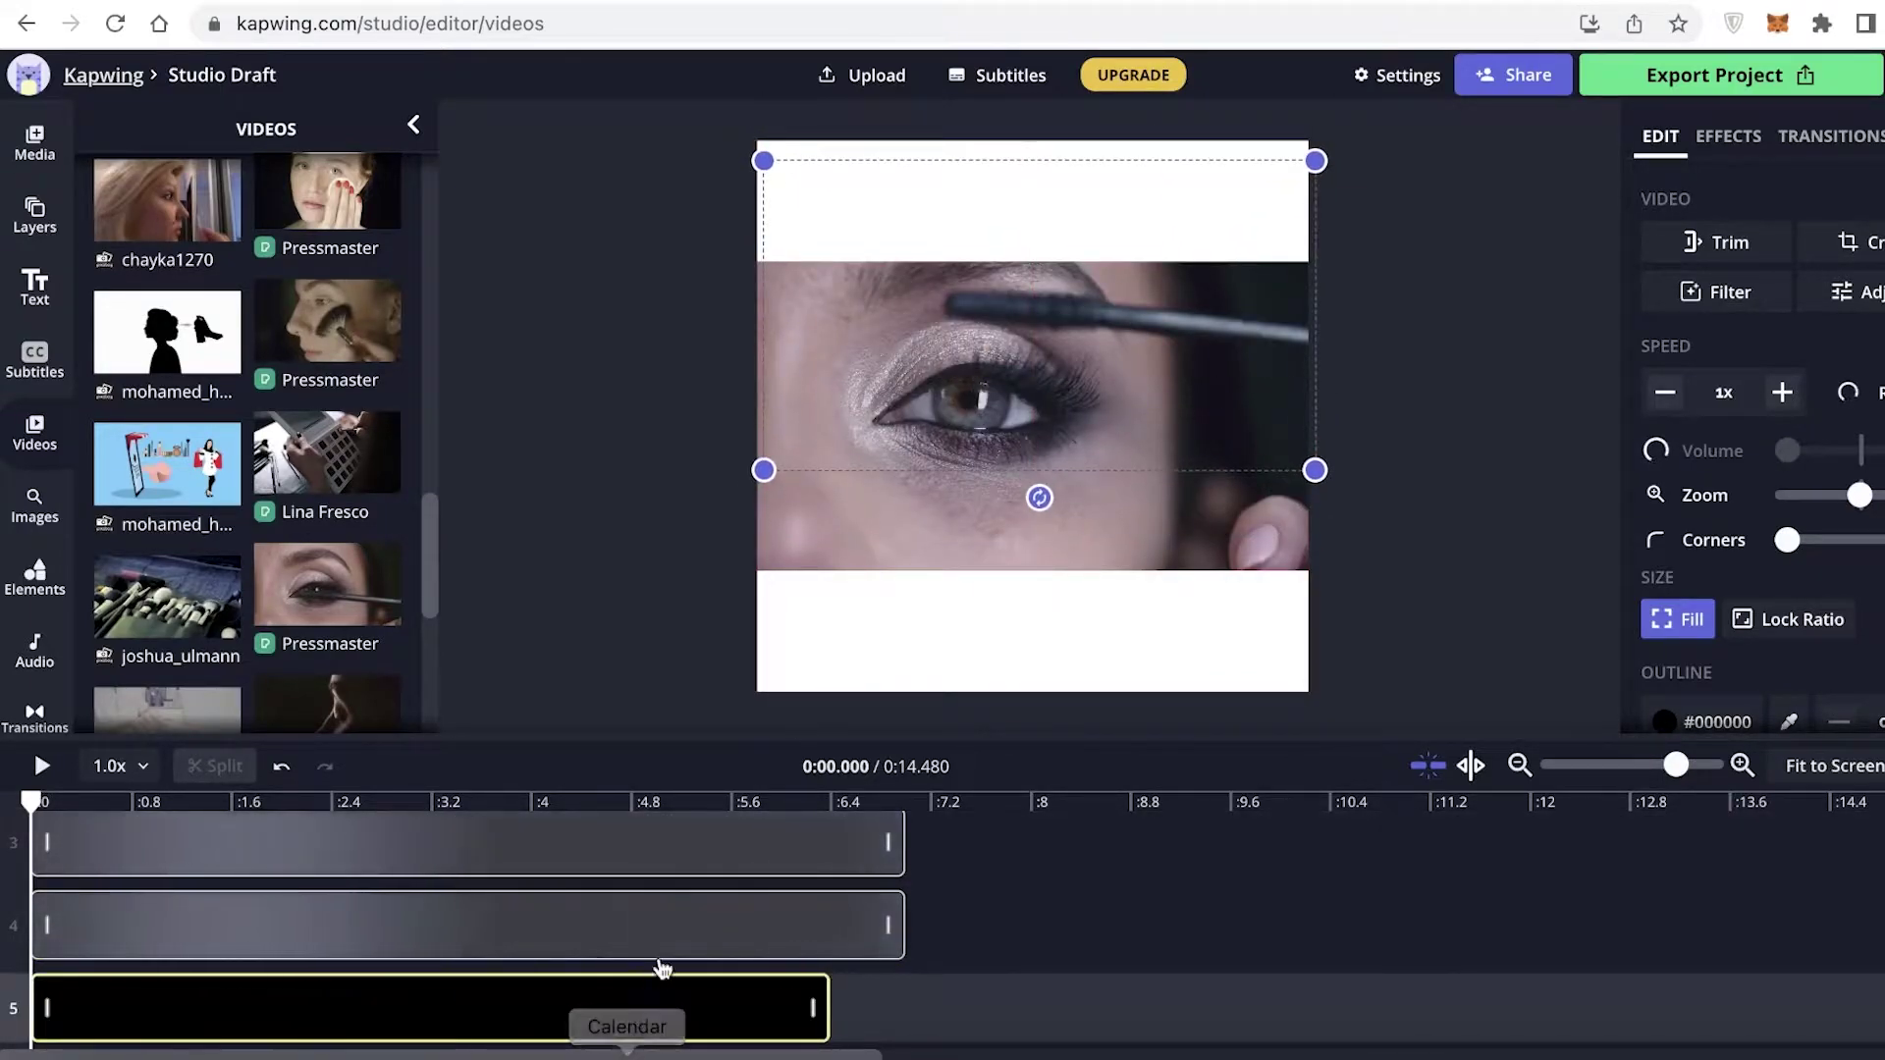
click(675, 921)
click(687, 850)
click(860, 705)
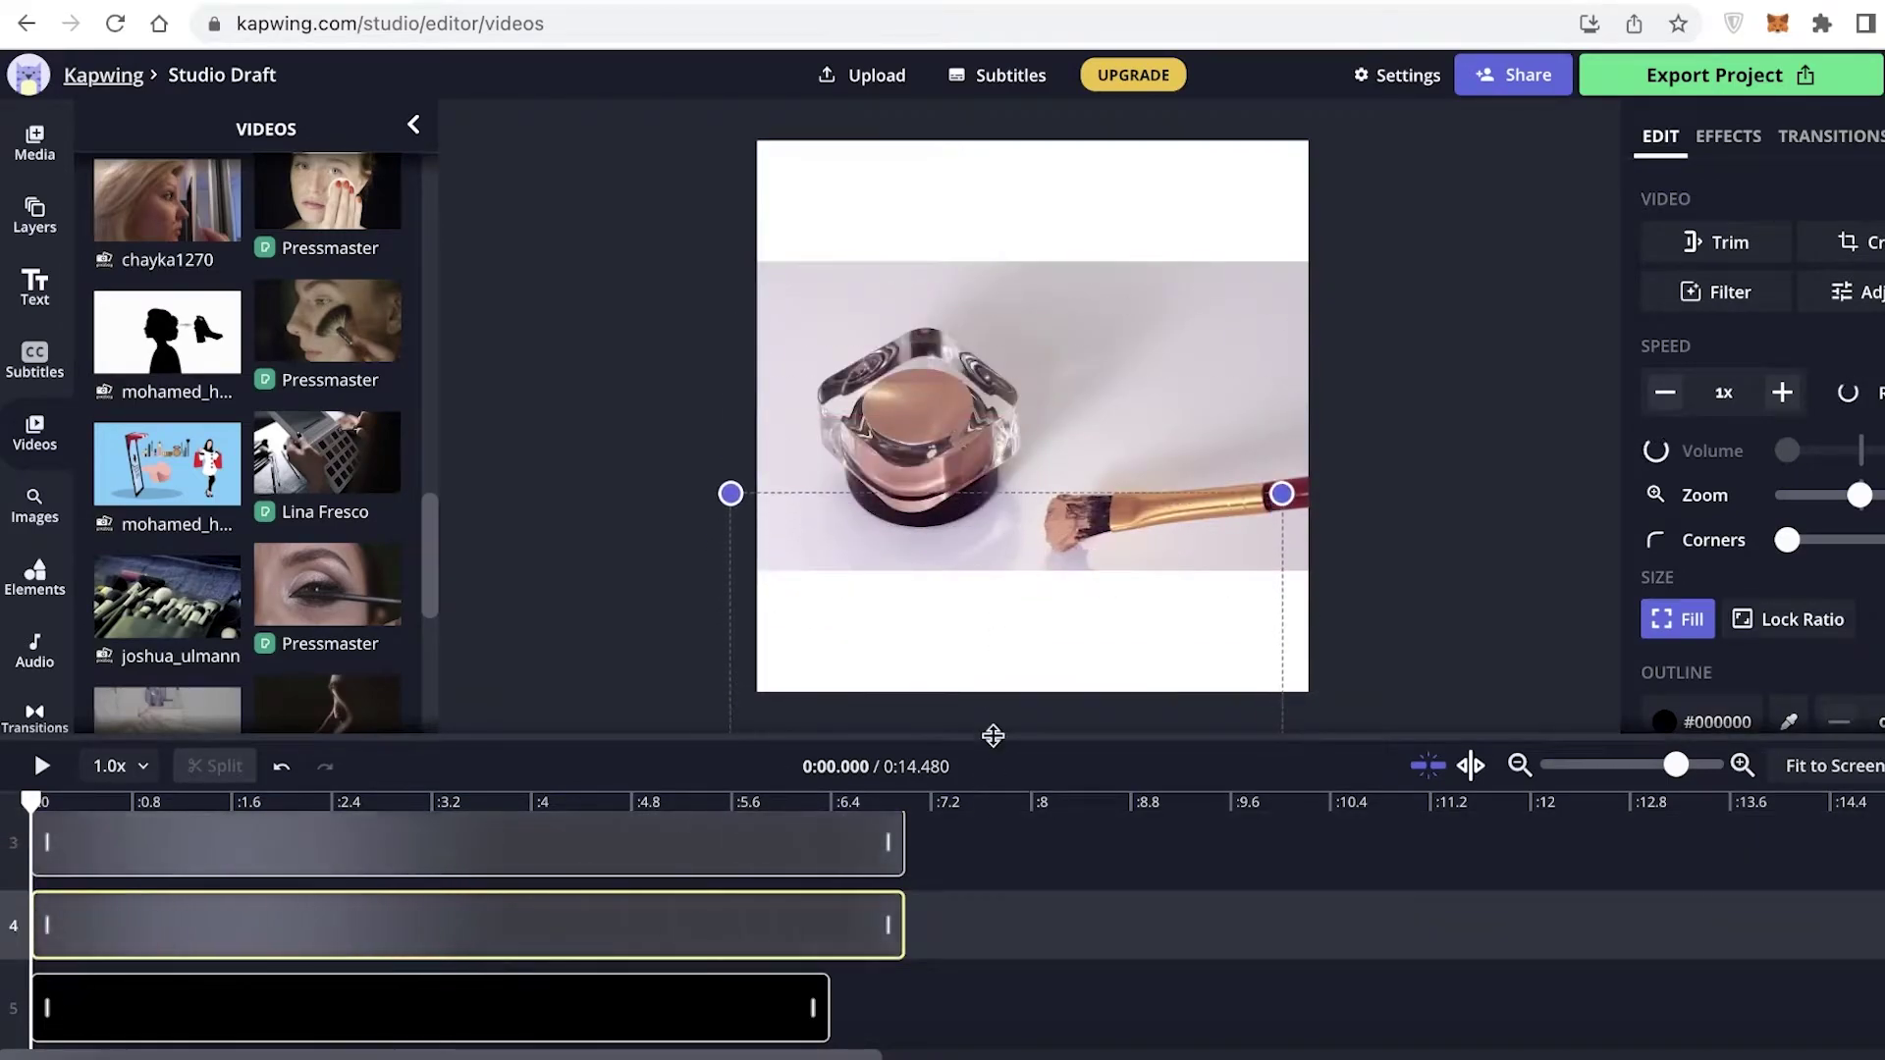
drag(1019, 674, 1029, 620)
drag(1031, 273, 1047, 282)
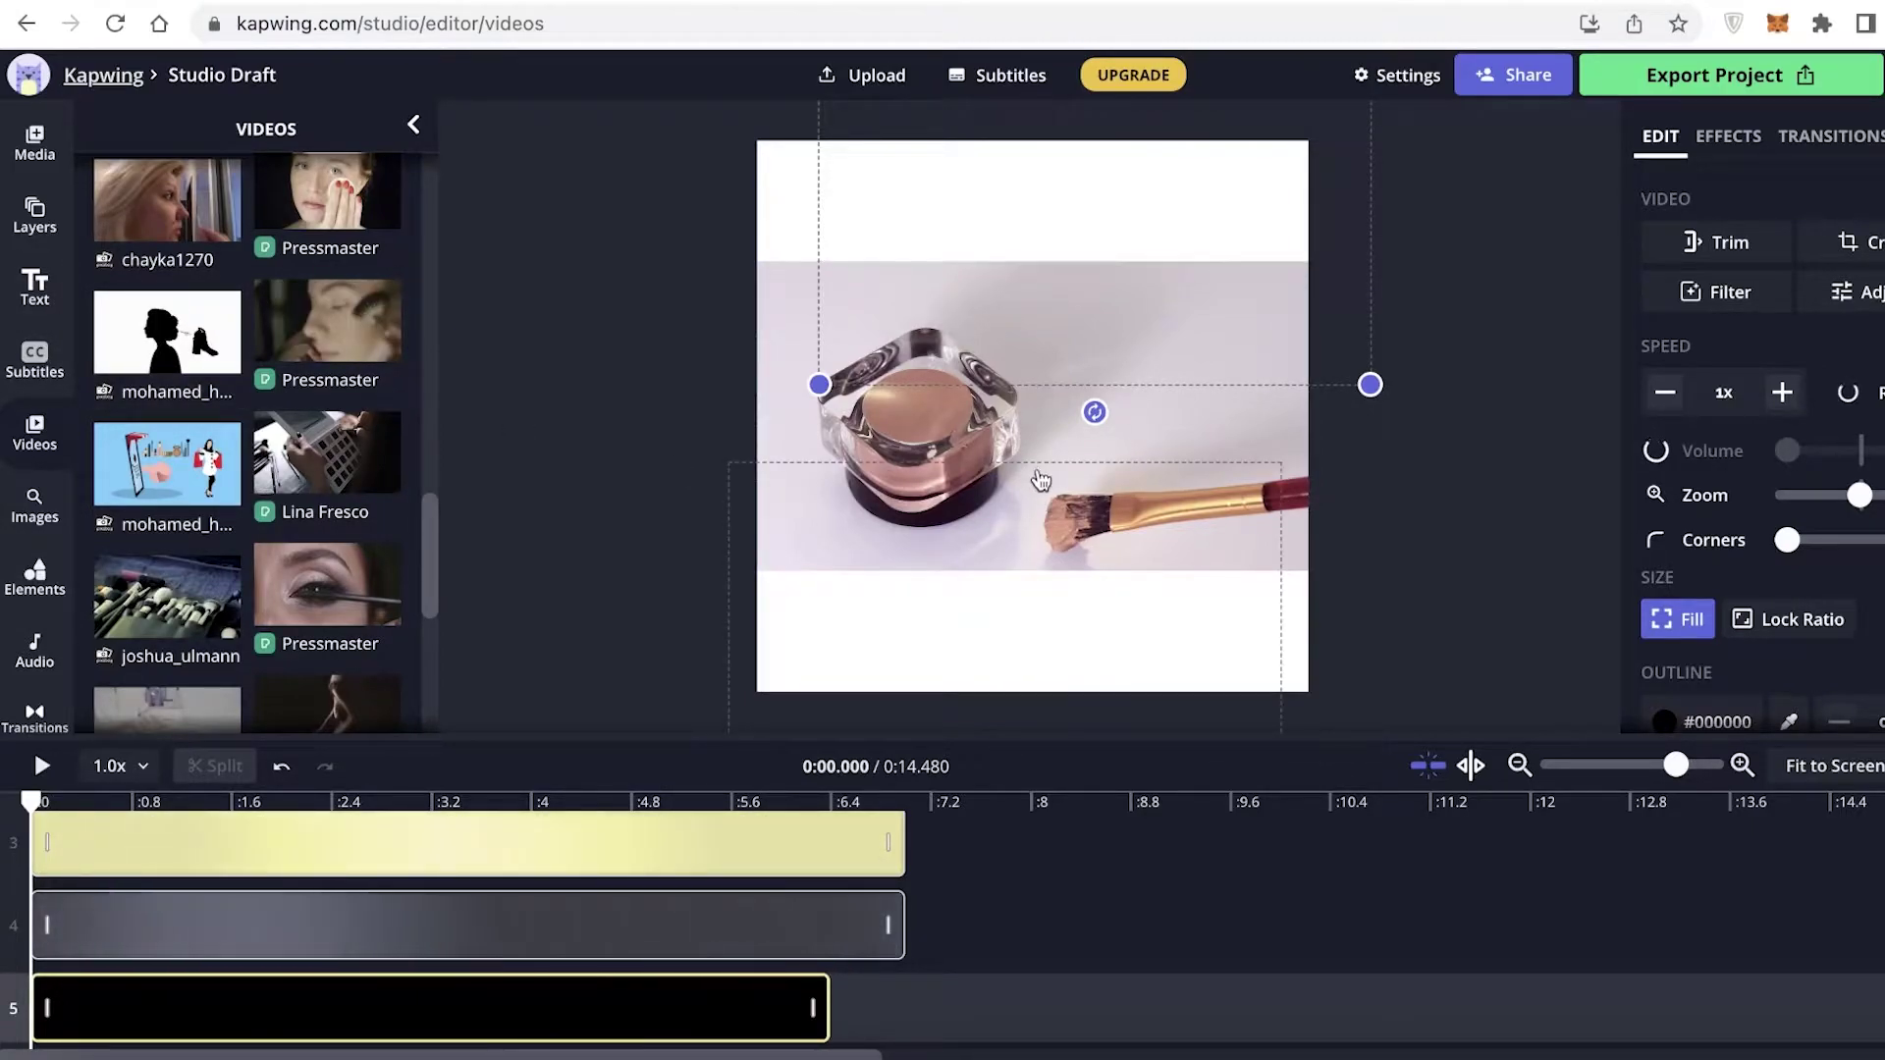
key(Delete)
click(1028, 447)
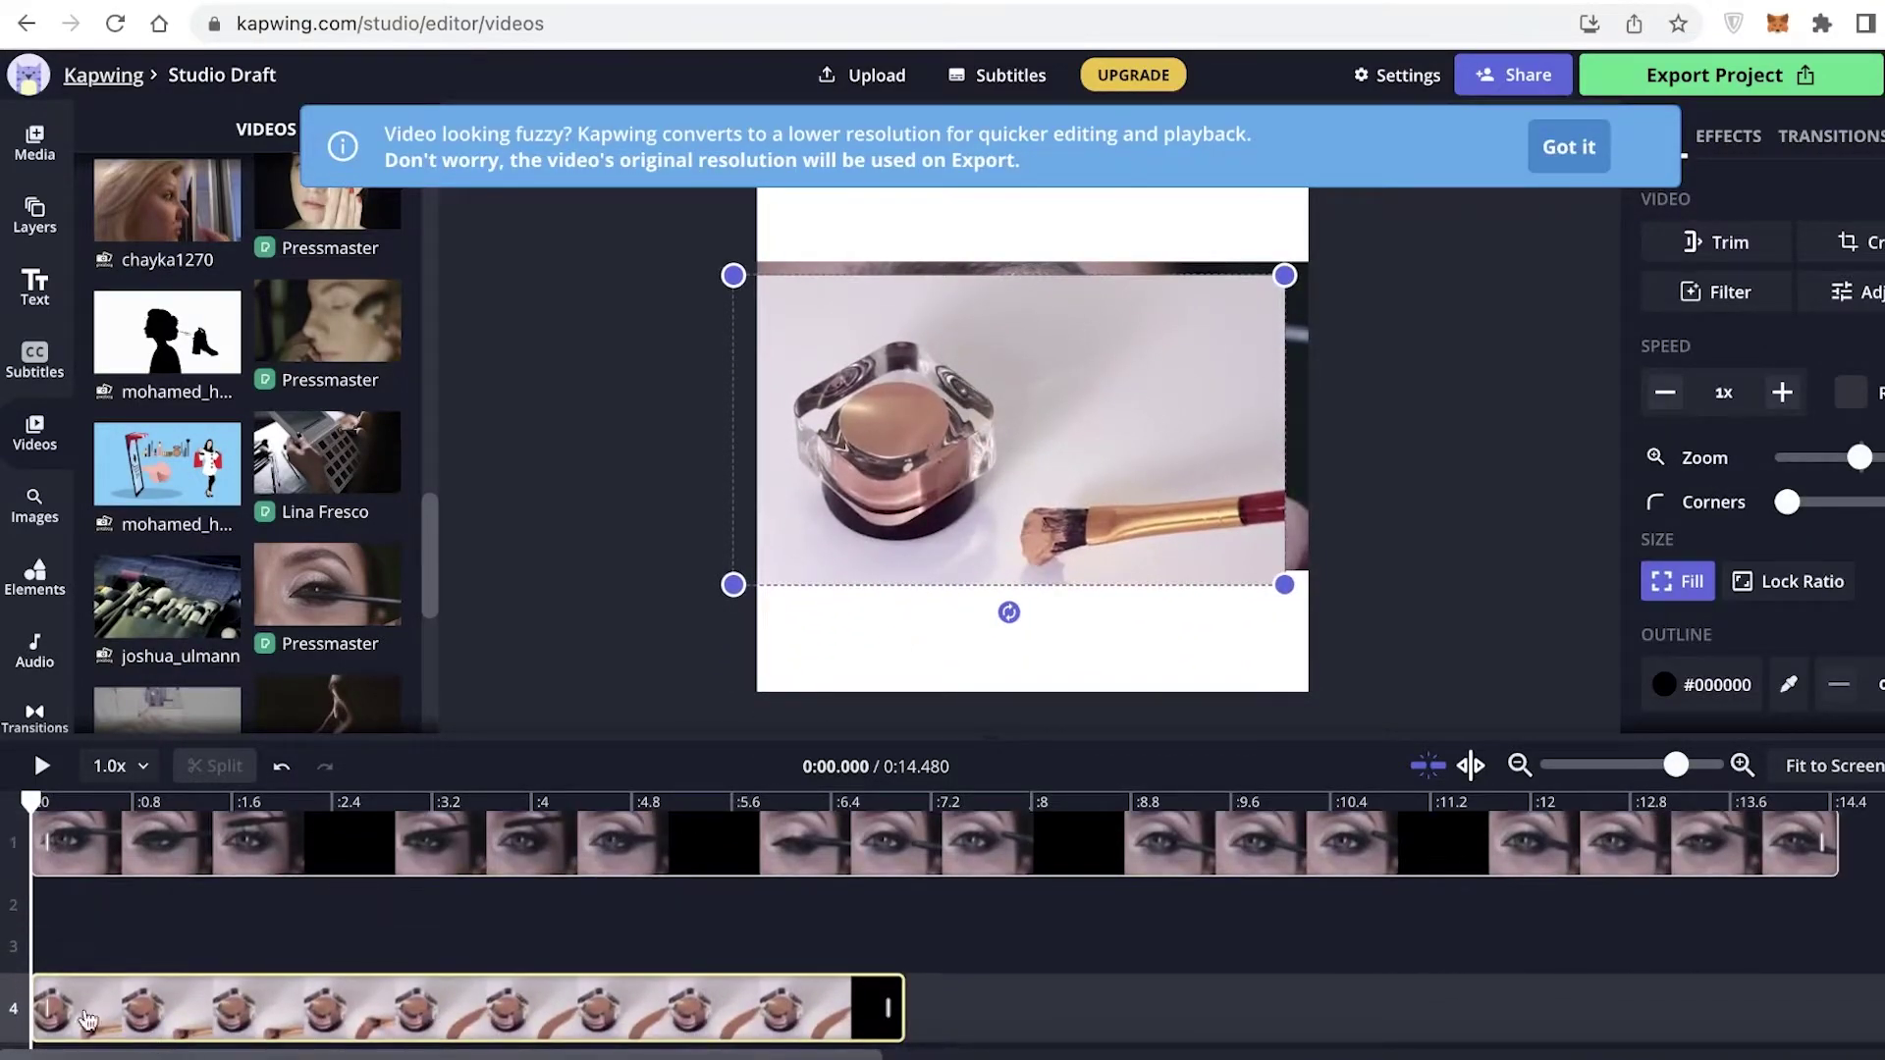
click(51, 765)
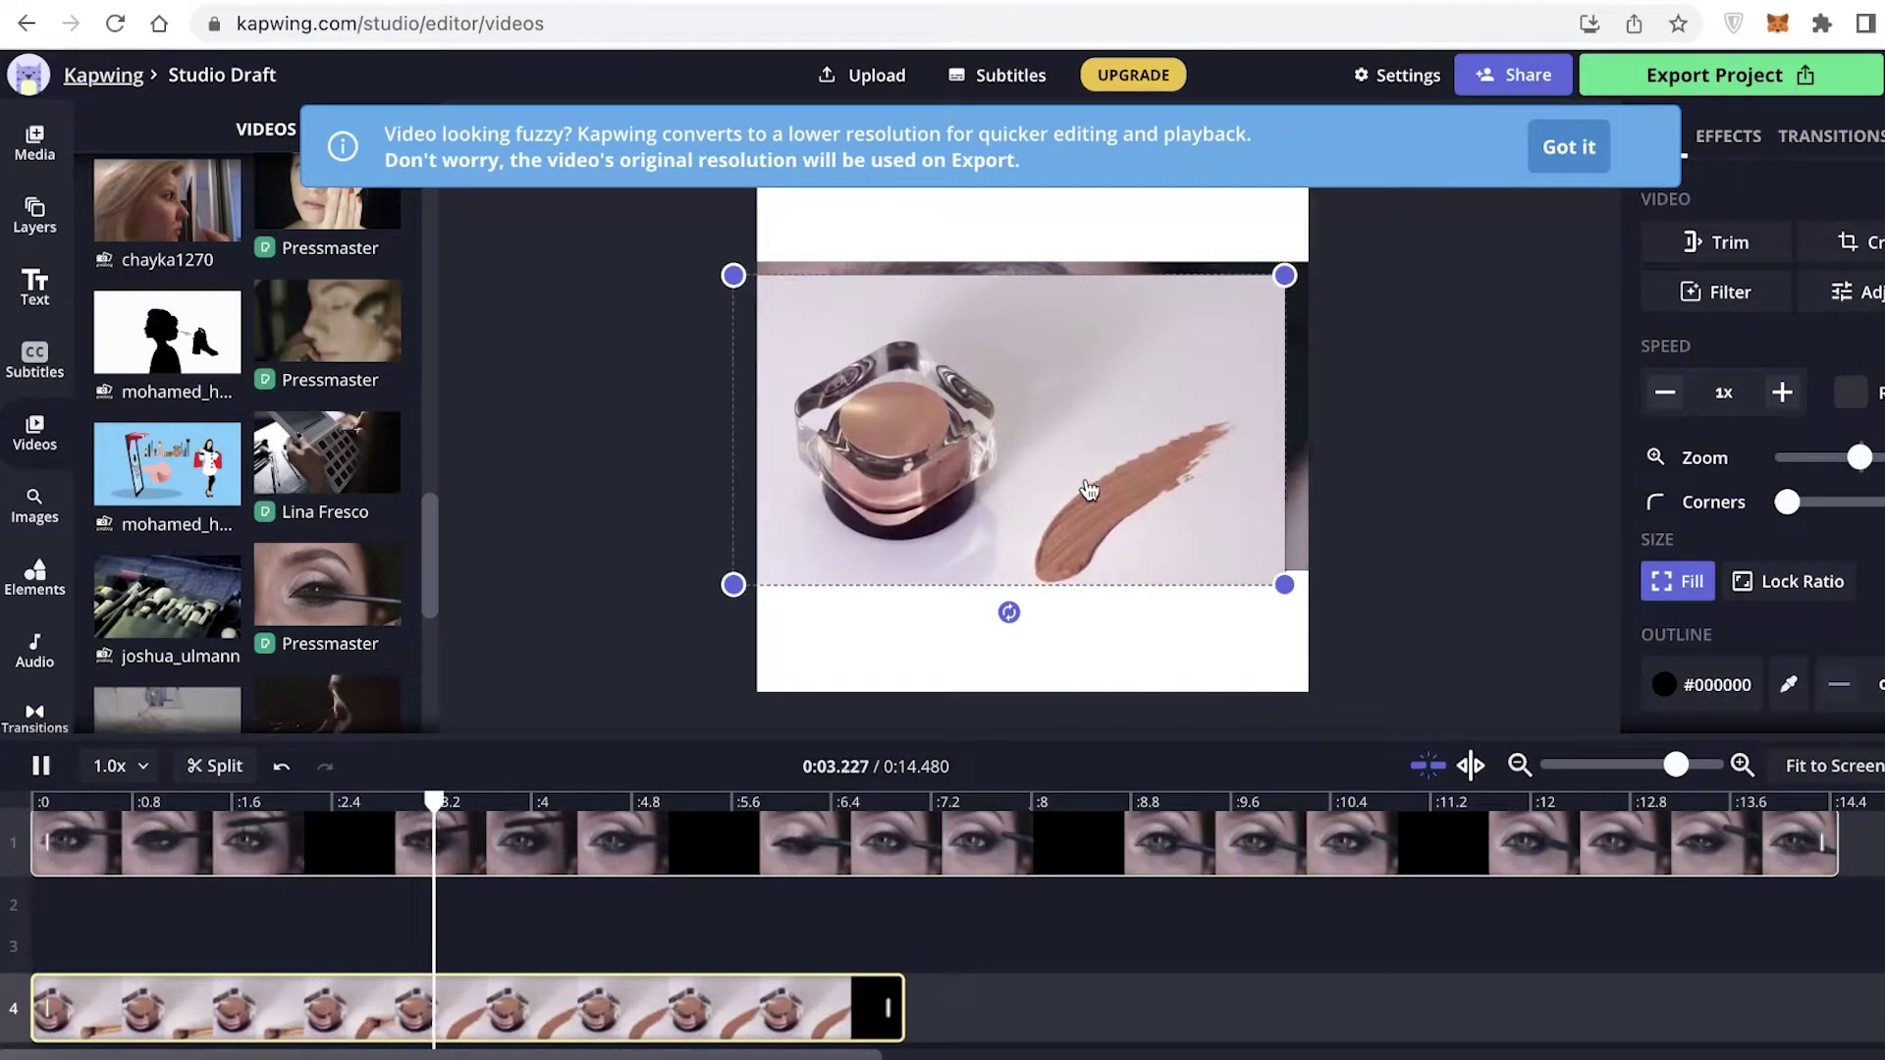
drag(1080, 496, 1101, 408)
Start the jar clip at 0:00 on track 2 and trim the eye clip to begin near 4.1 s.
drag(844, 1006, 1878, 889)
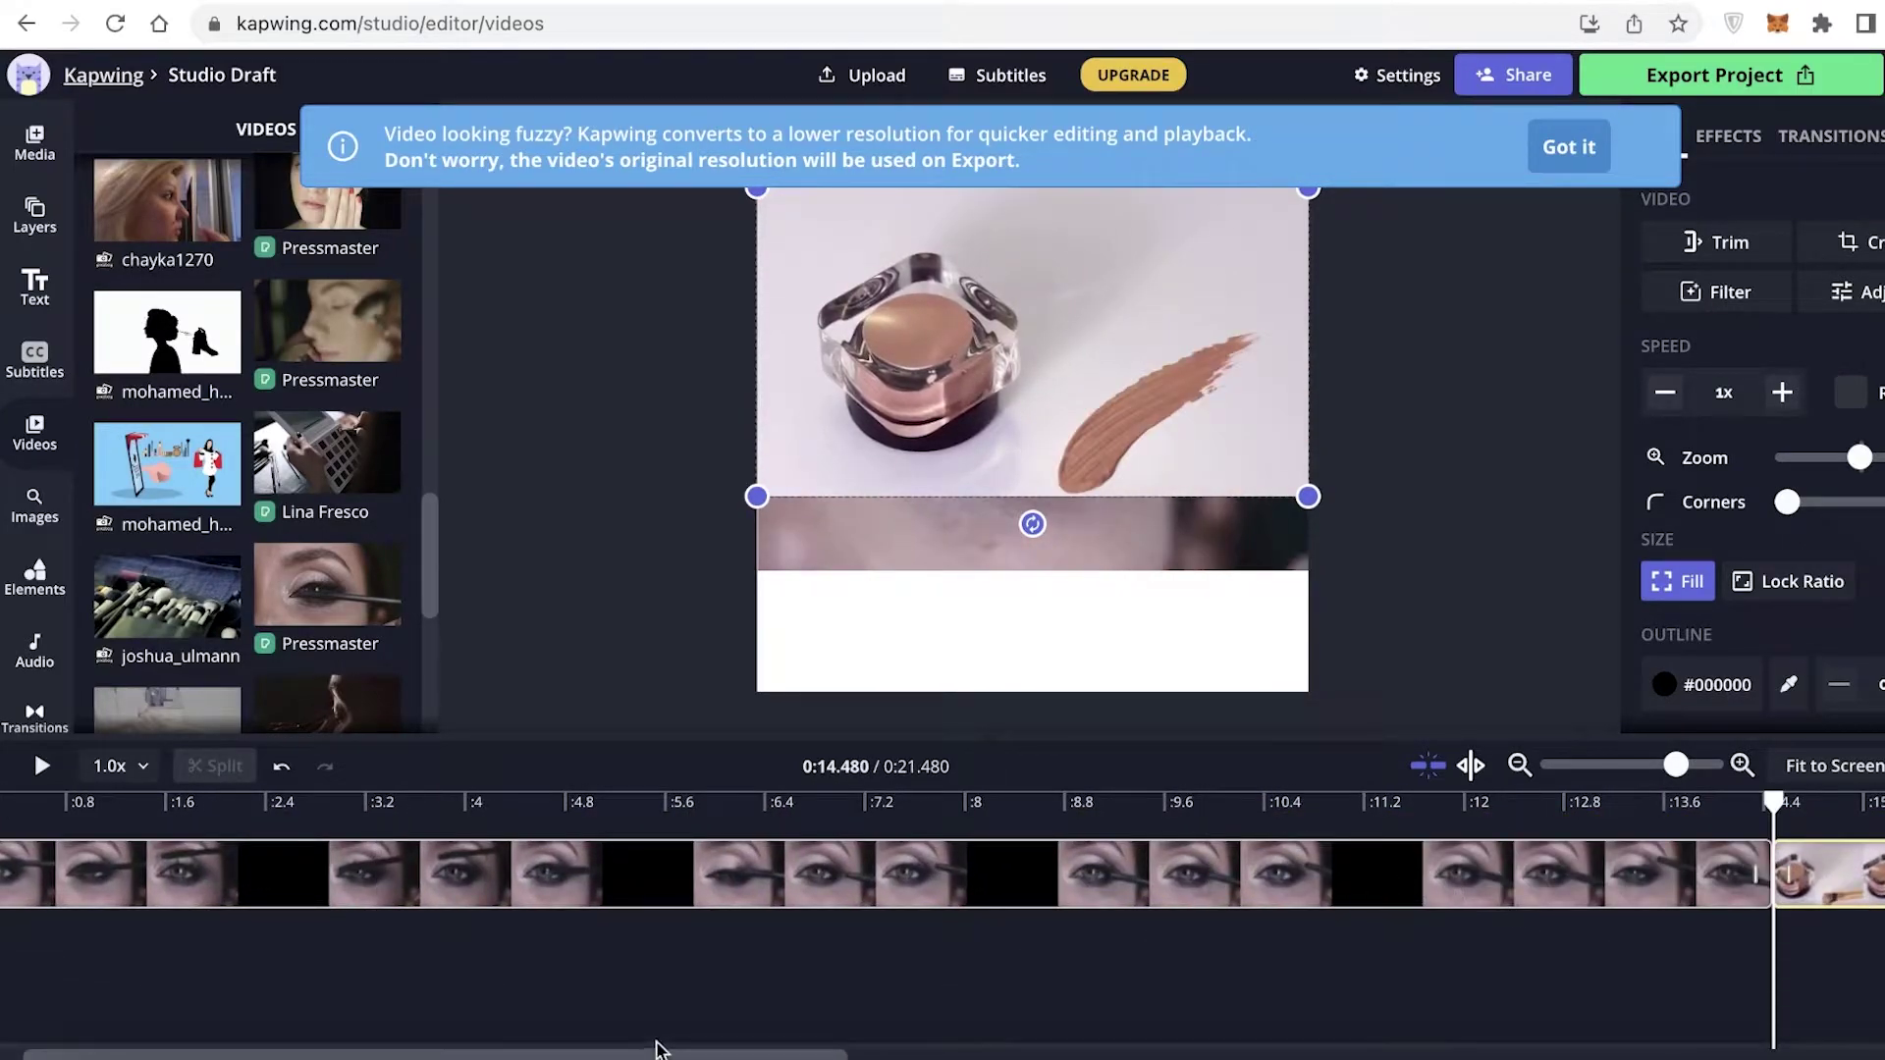
drag(1826, 874, 40, 996)
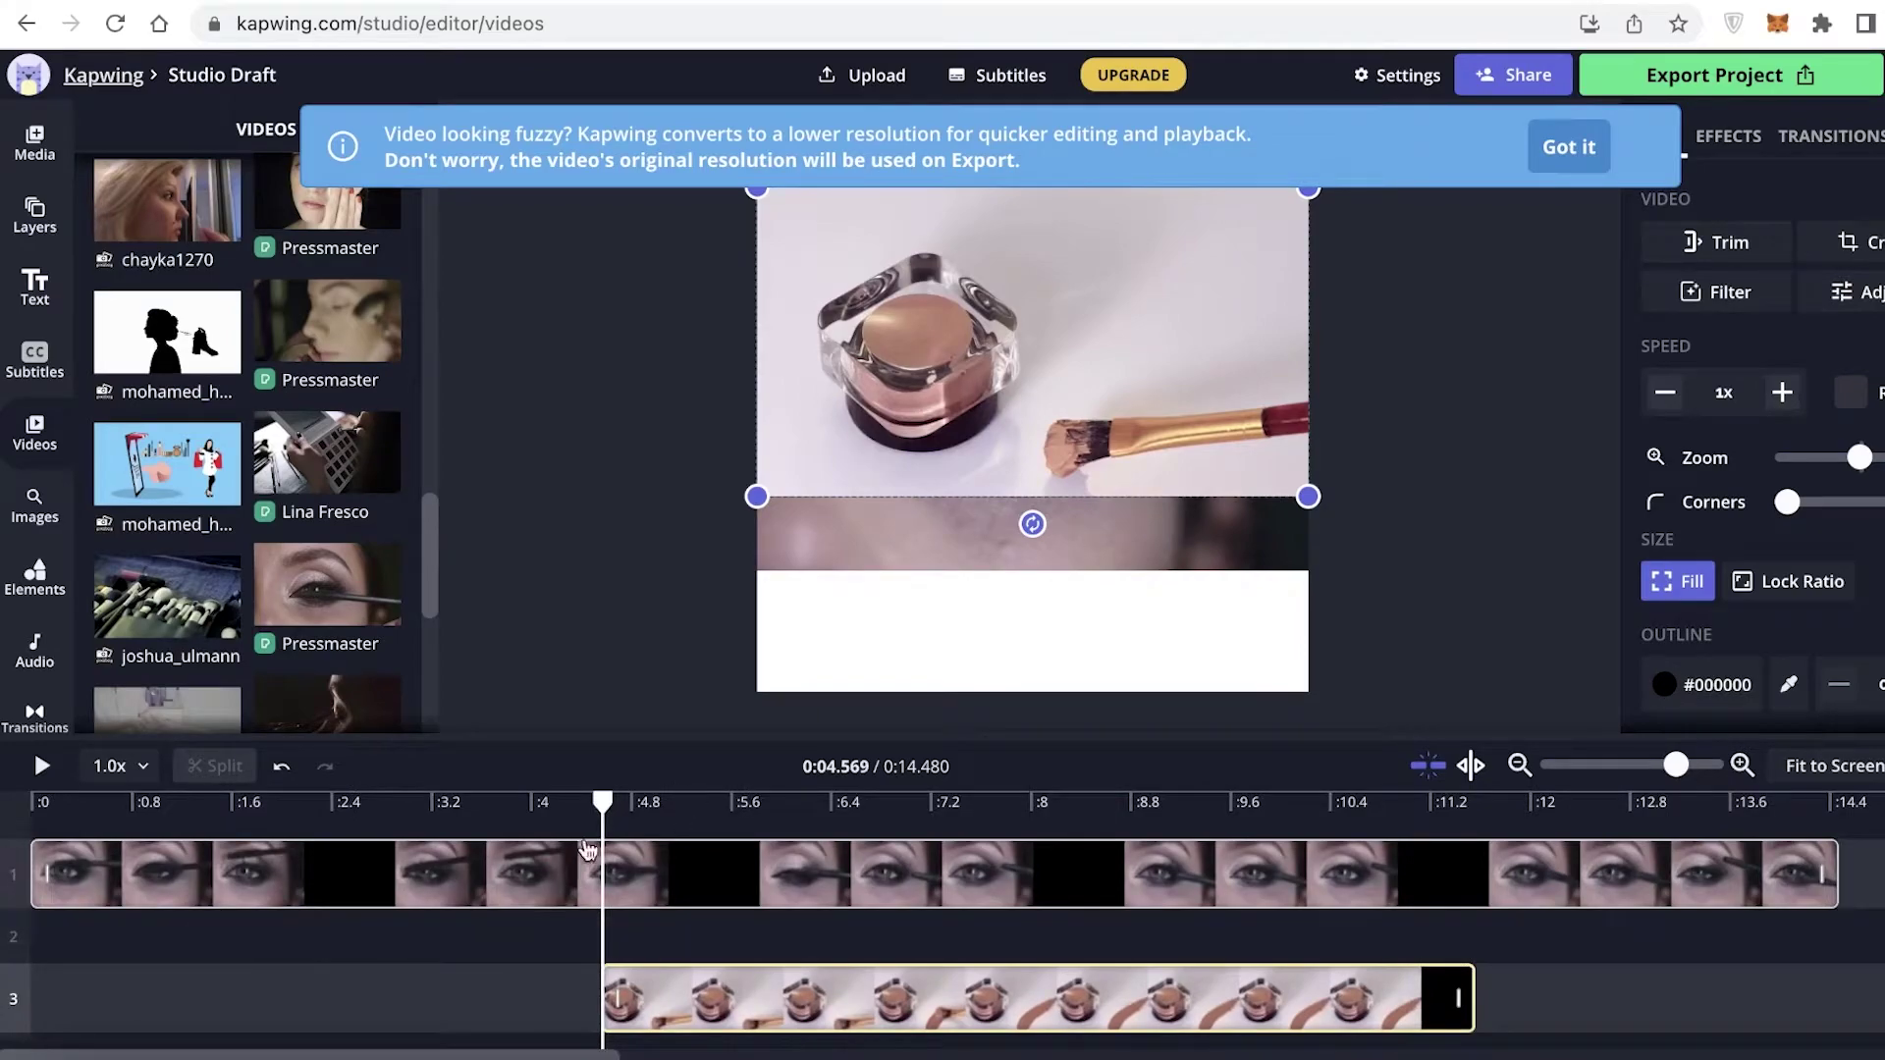
click(1095, 364)
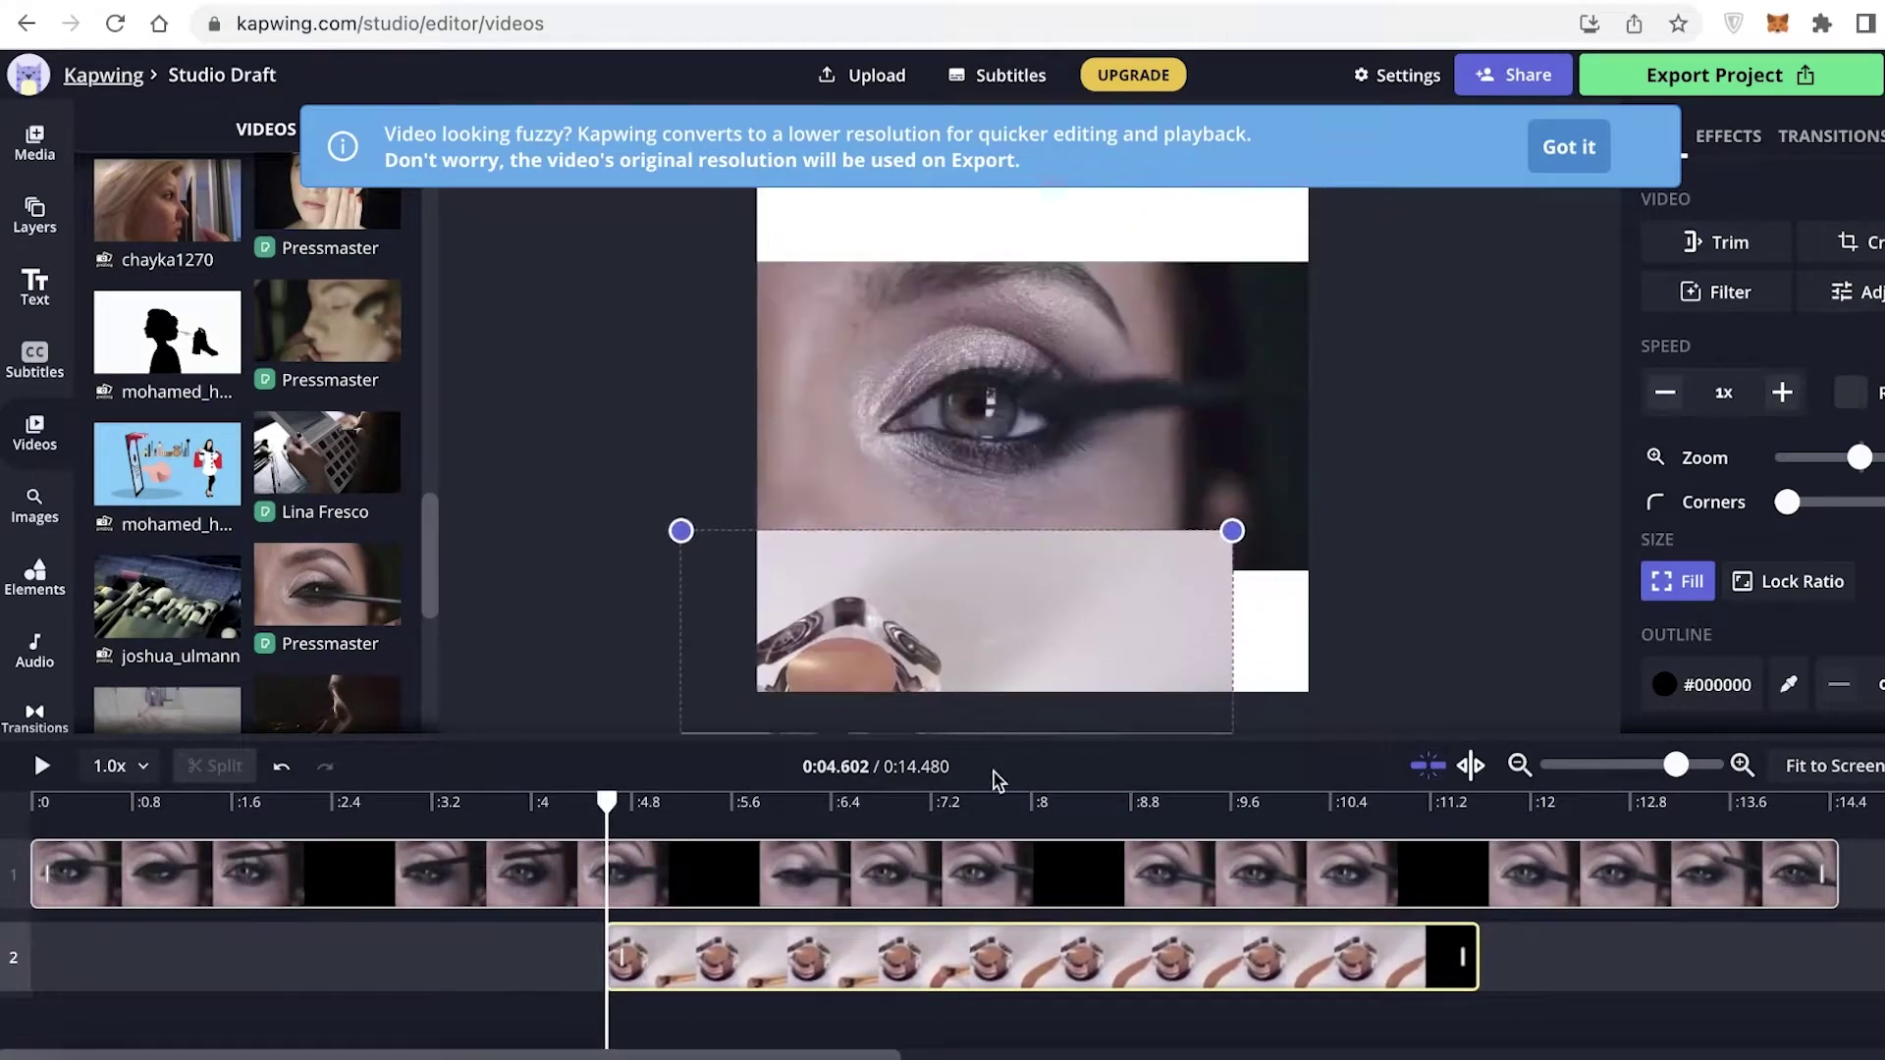
click(1095, 656)
drag(864, 966, 201, 967)
click(5, 882)
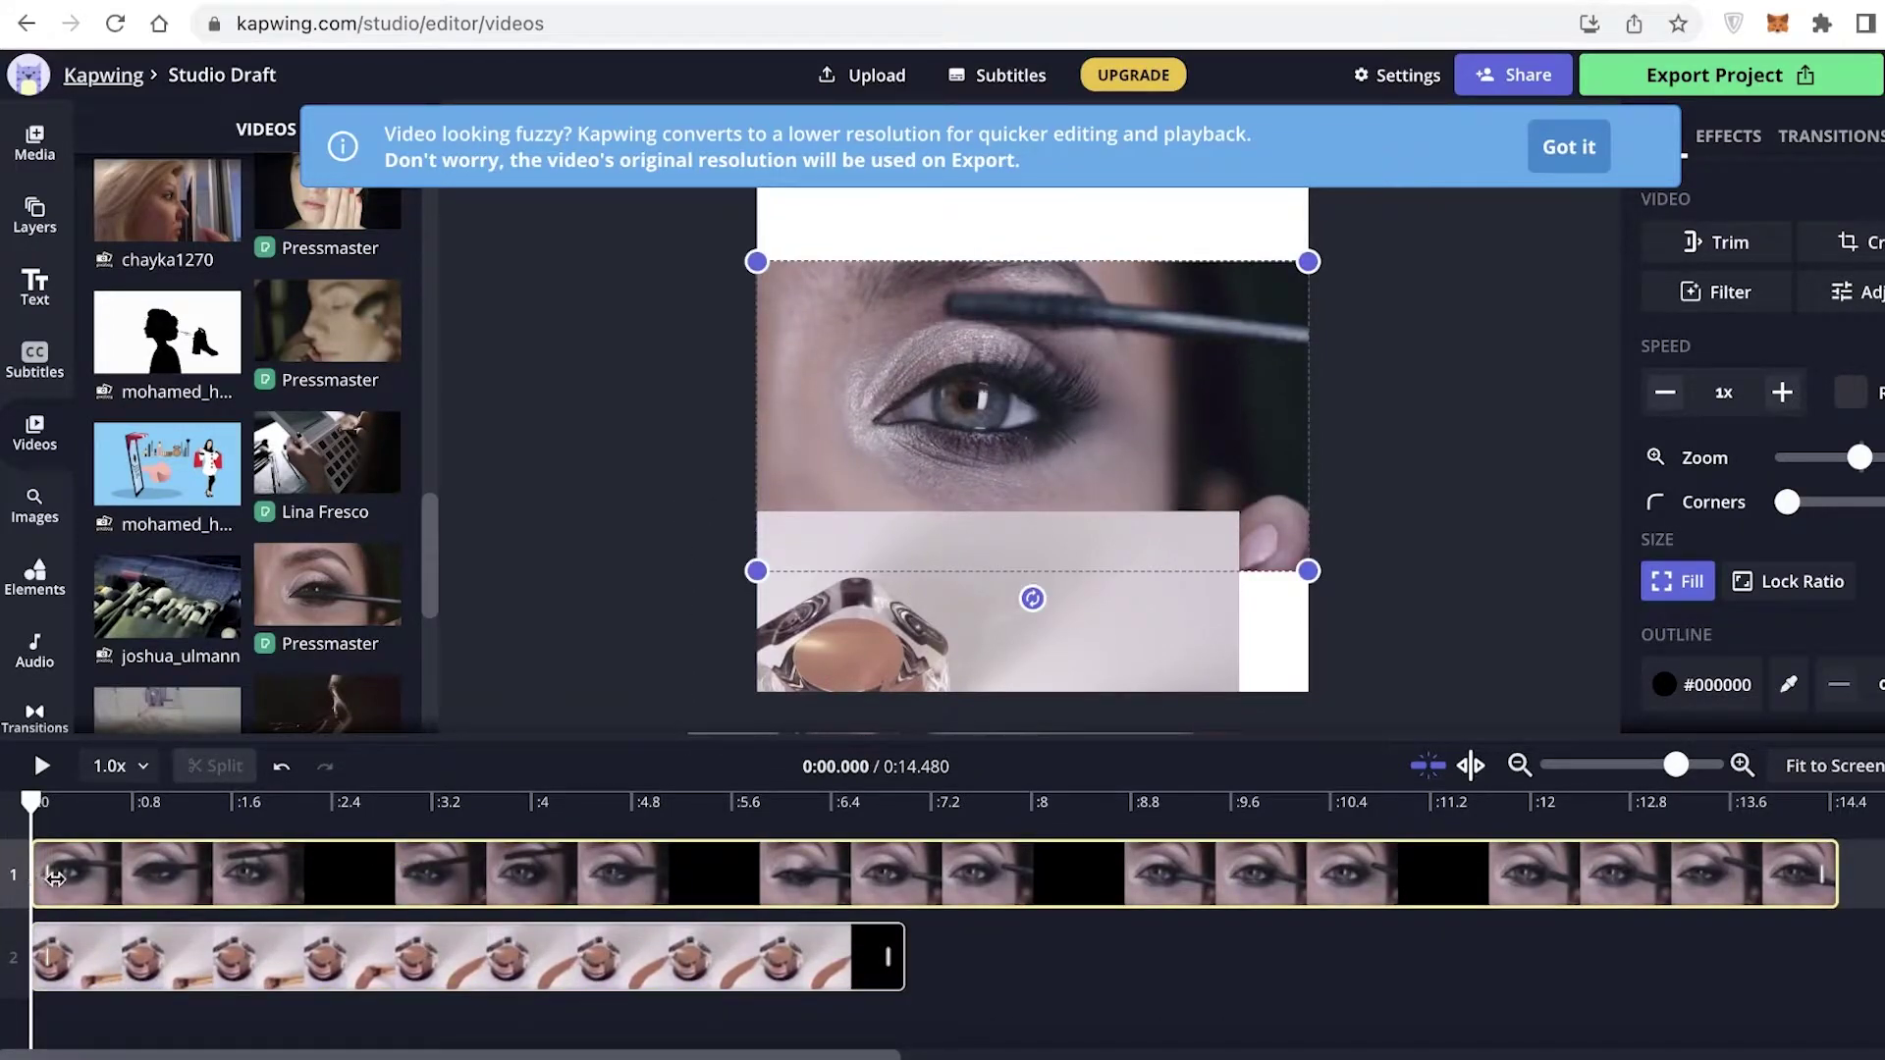
drag(54, 877, 570, 843)
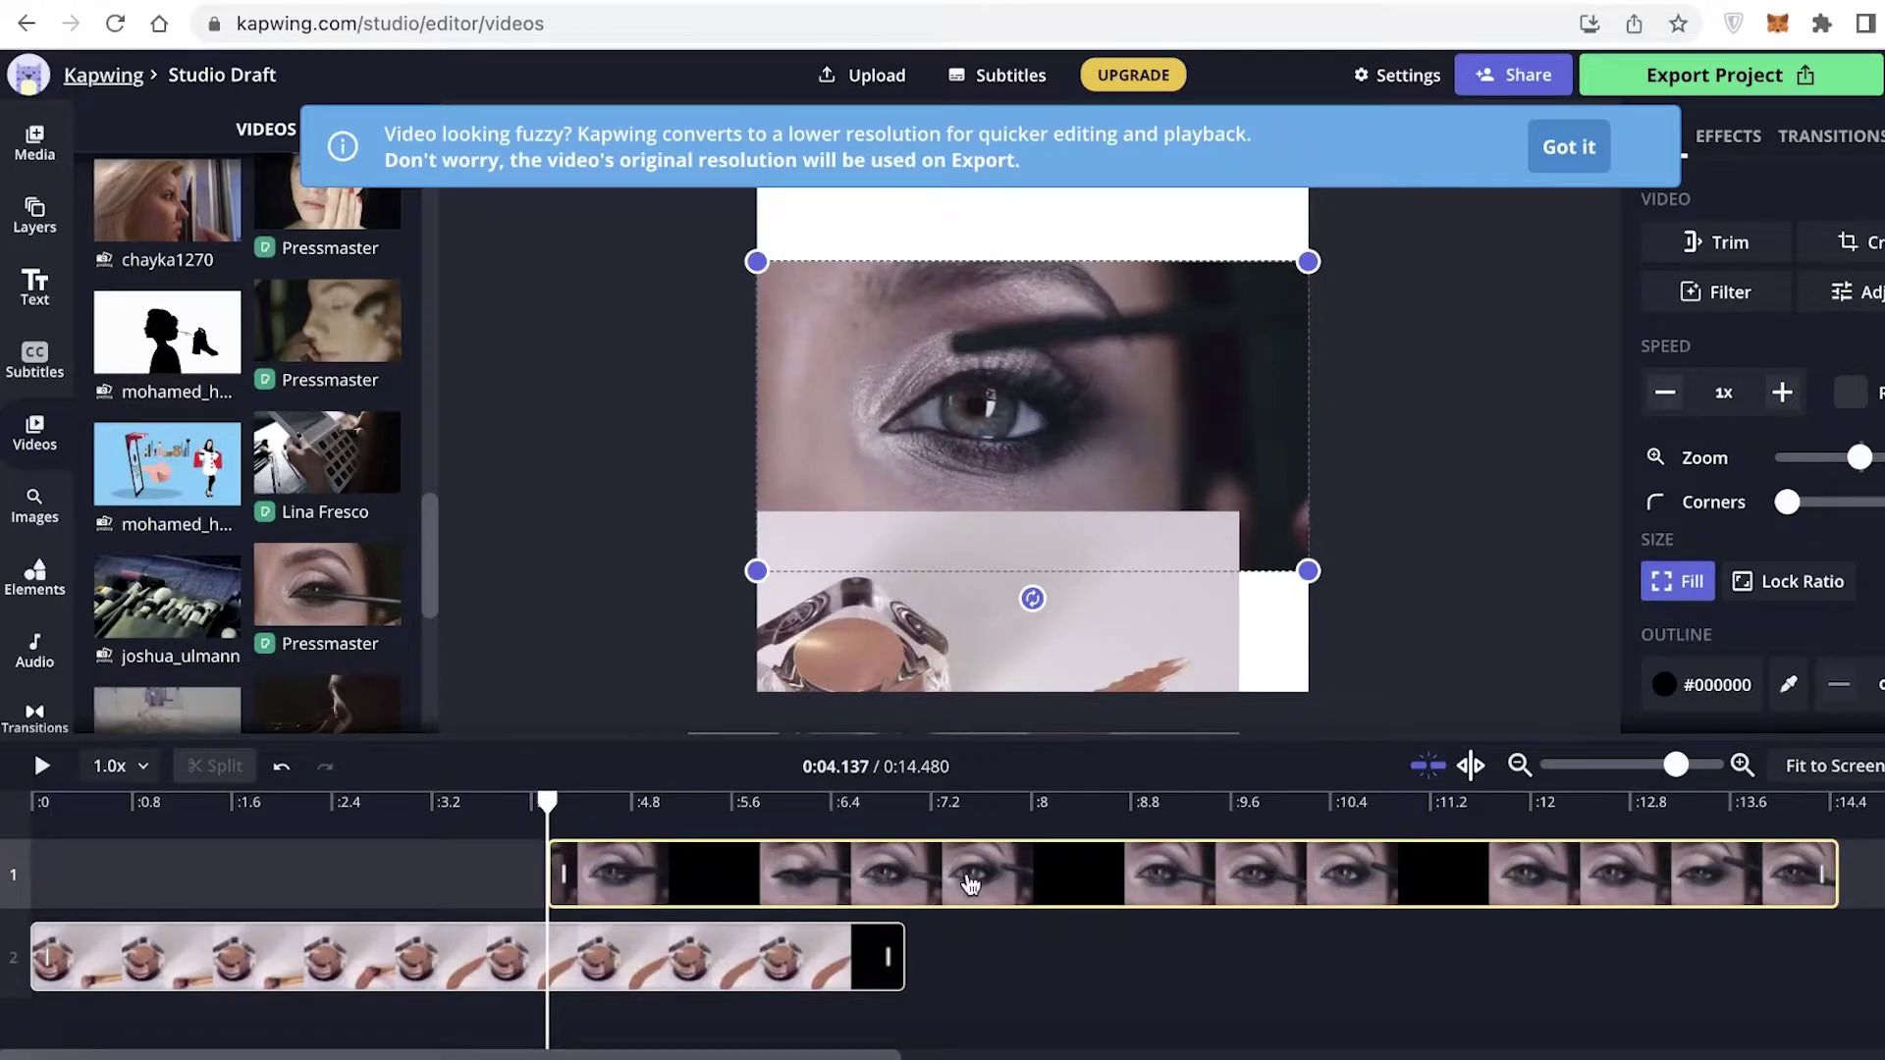
Trim the eye clip to its 6.624–14.48 s footage, making the project 11.992 seconds.
click(1720, 242)
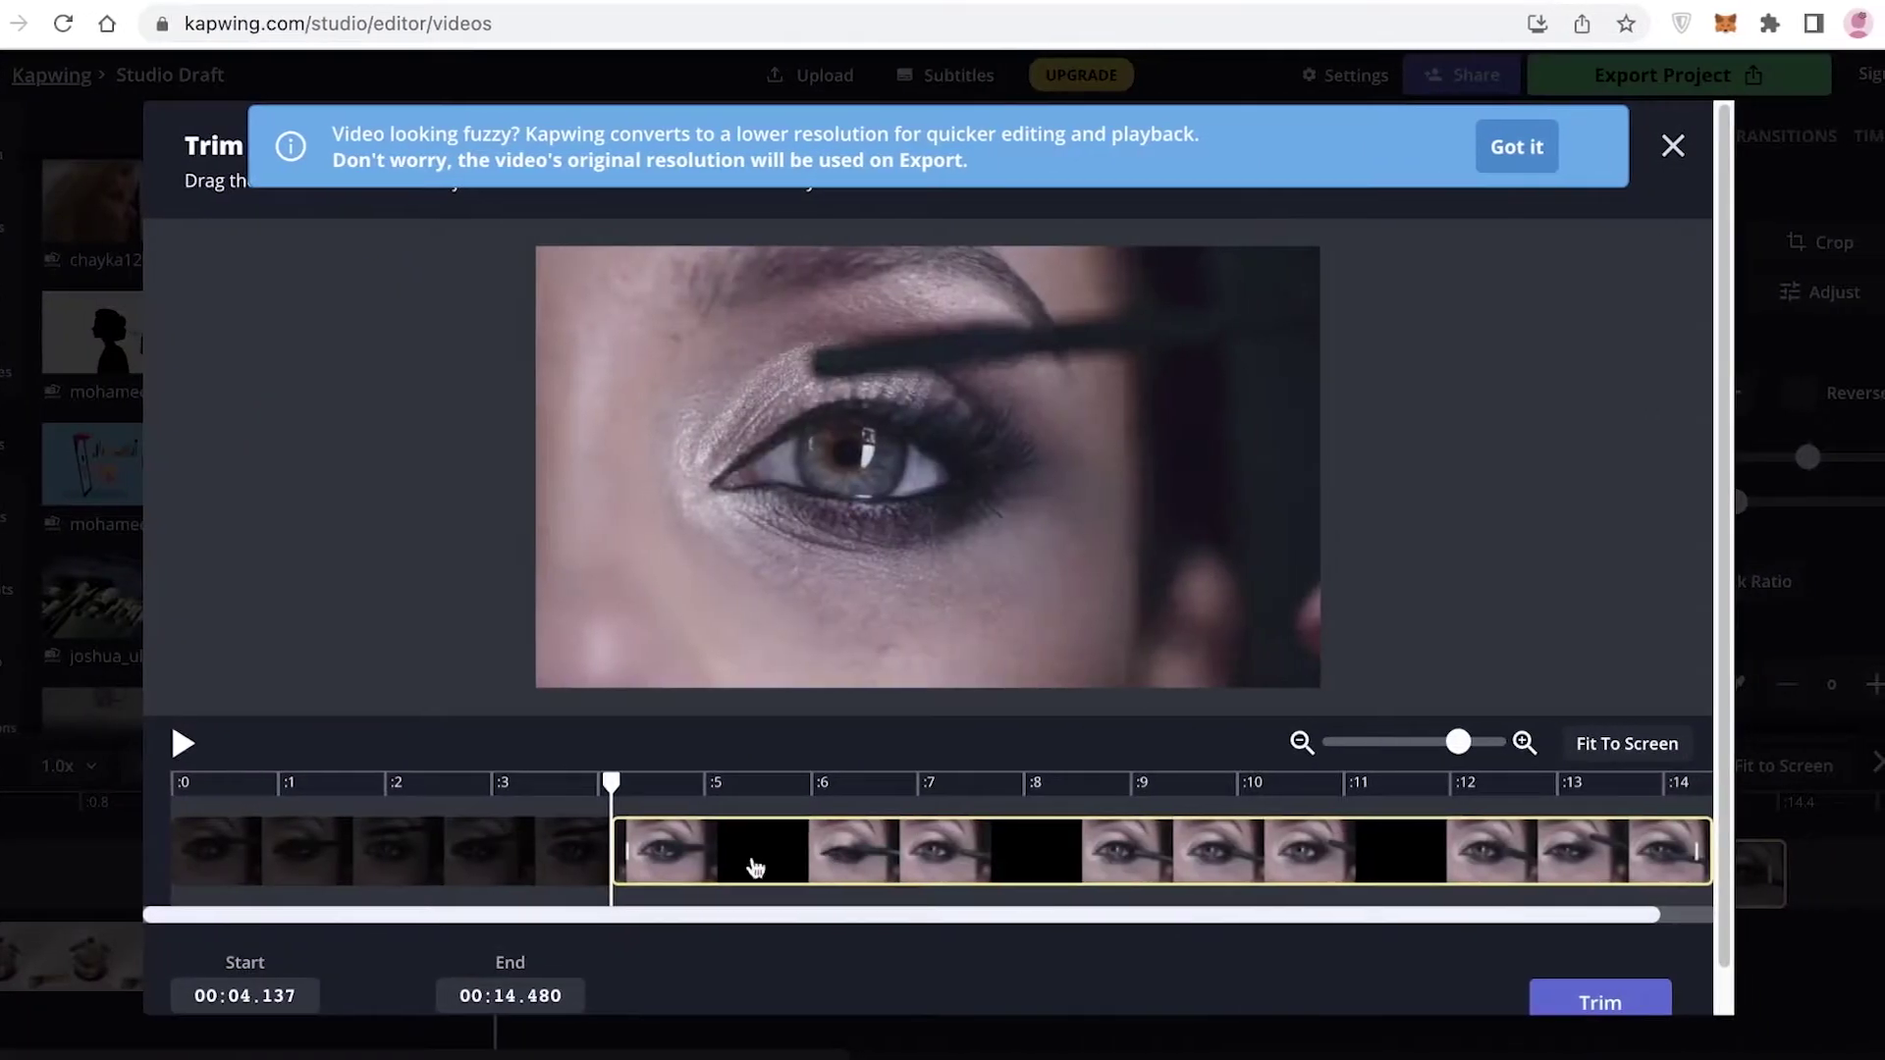
drag(593, 841, 34, 895)
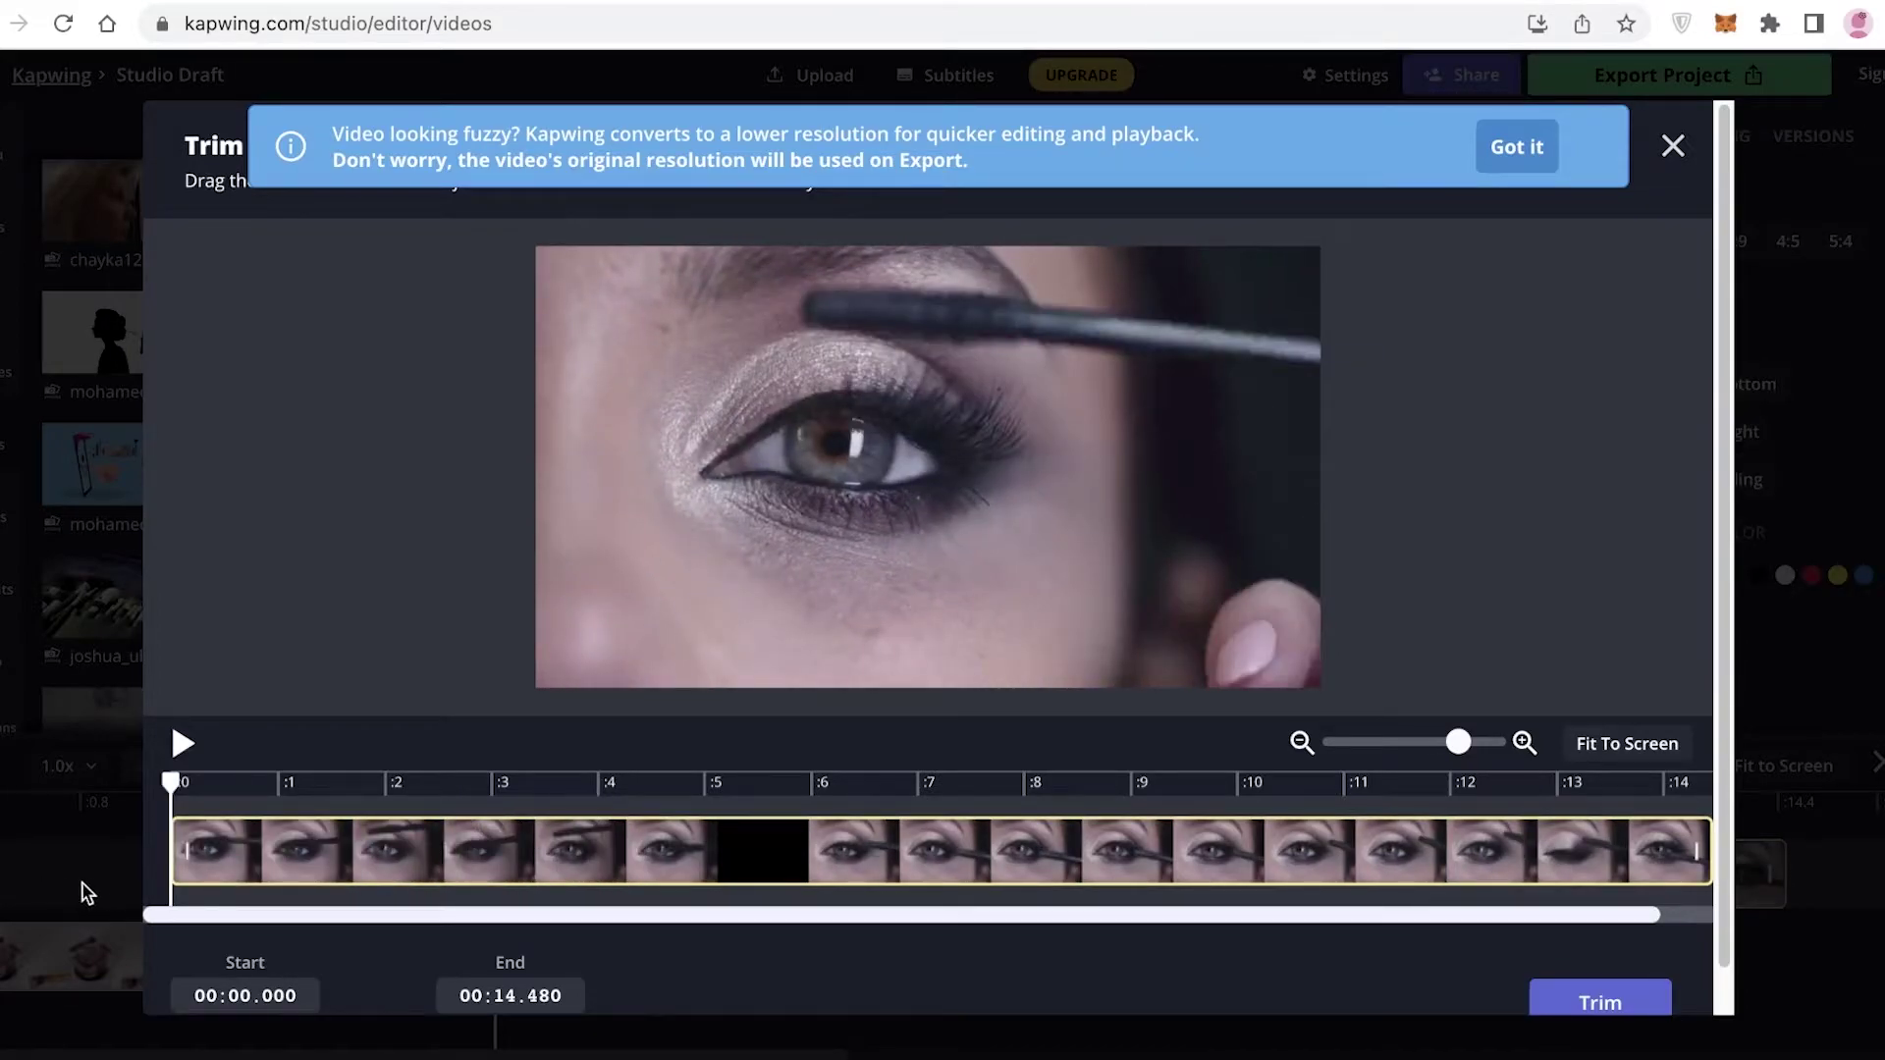
click(392, 869)
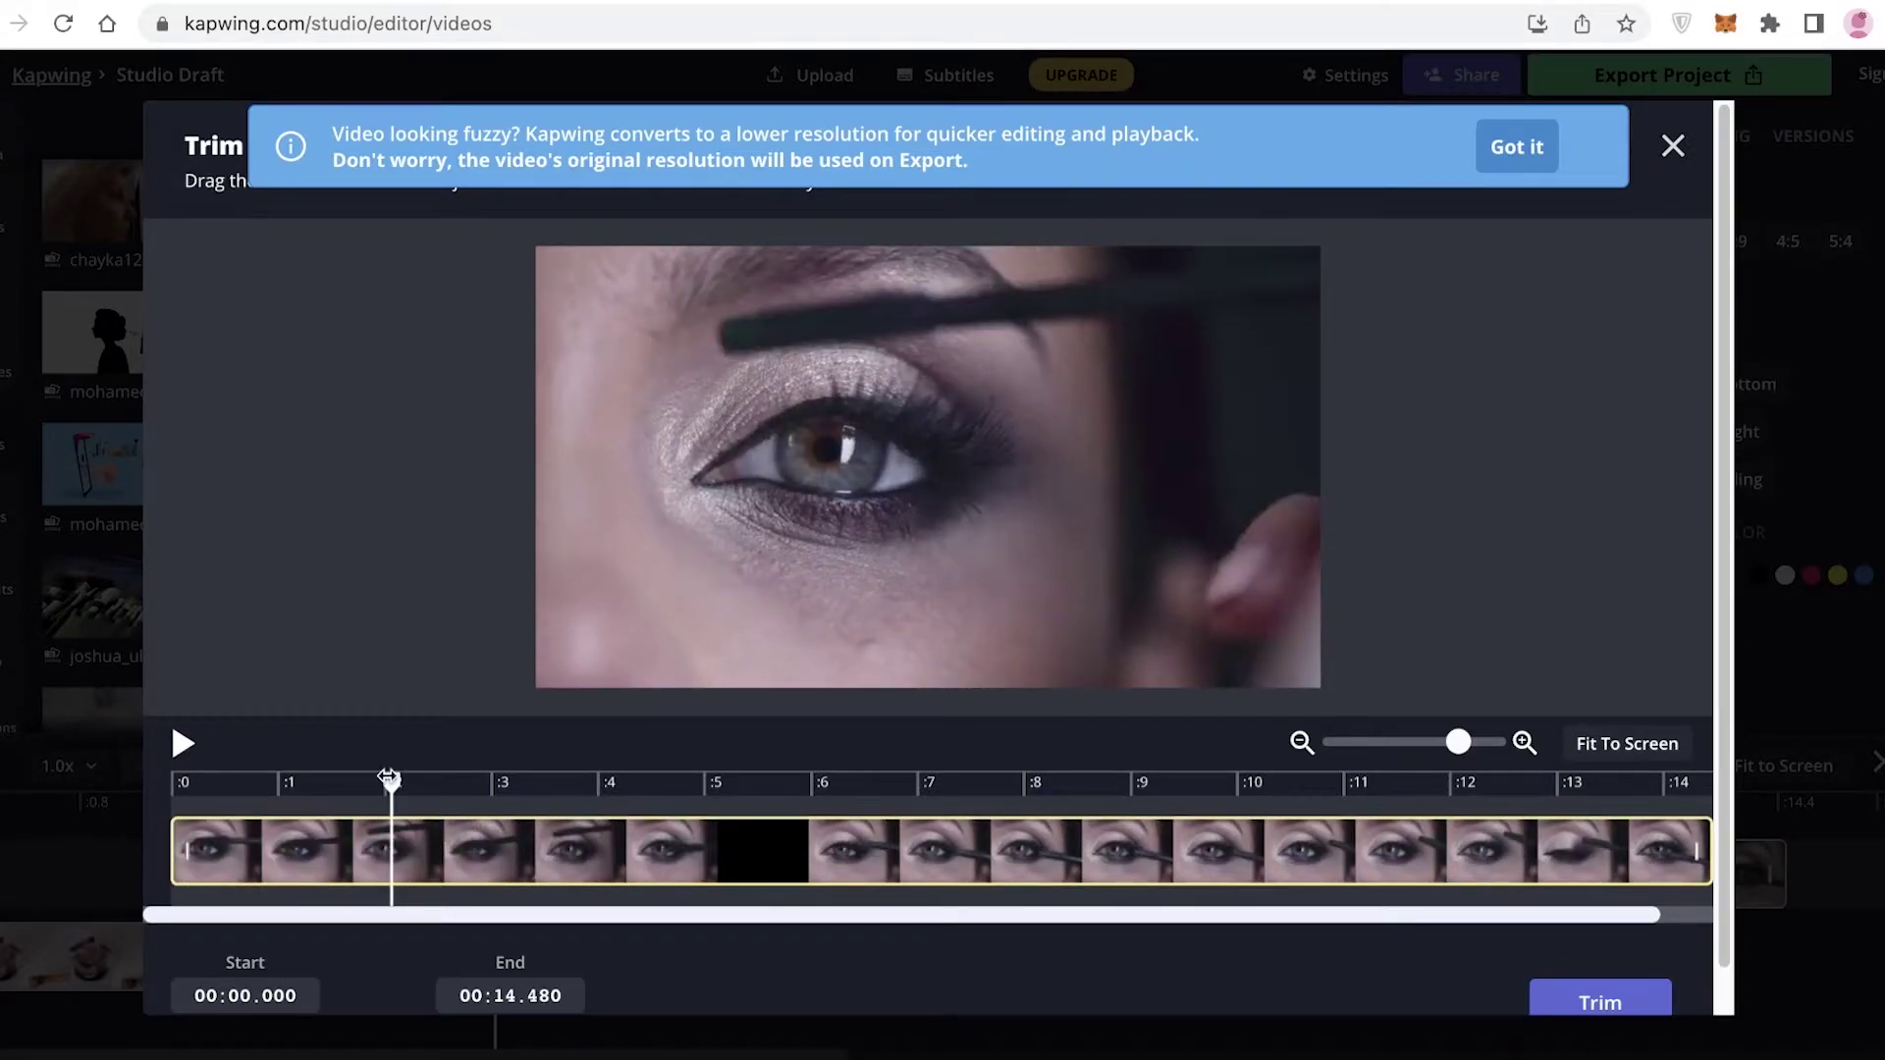
drag(389, 779, 1505, 782)
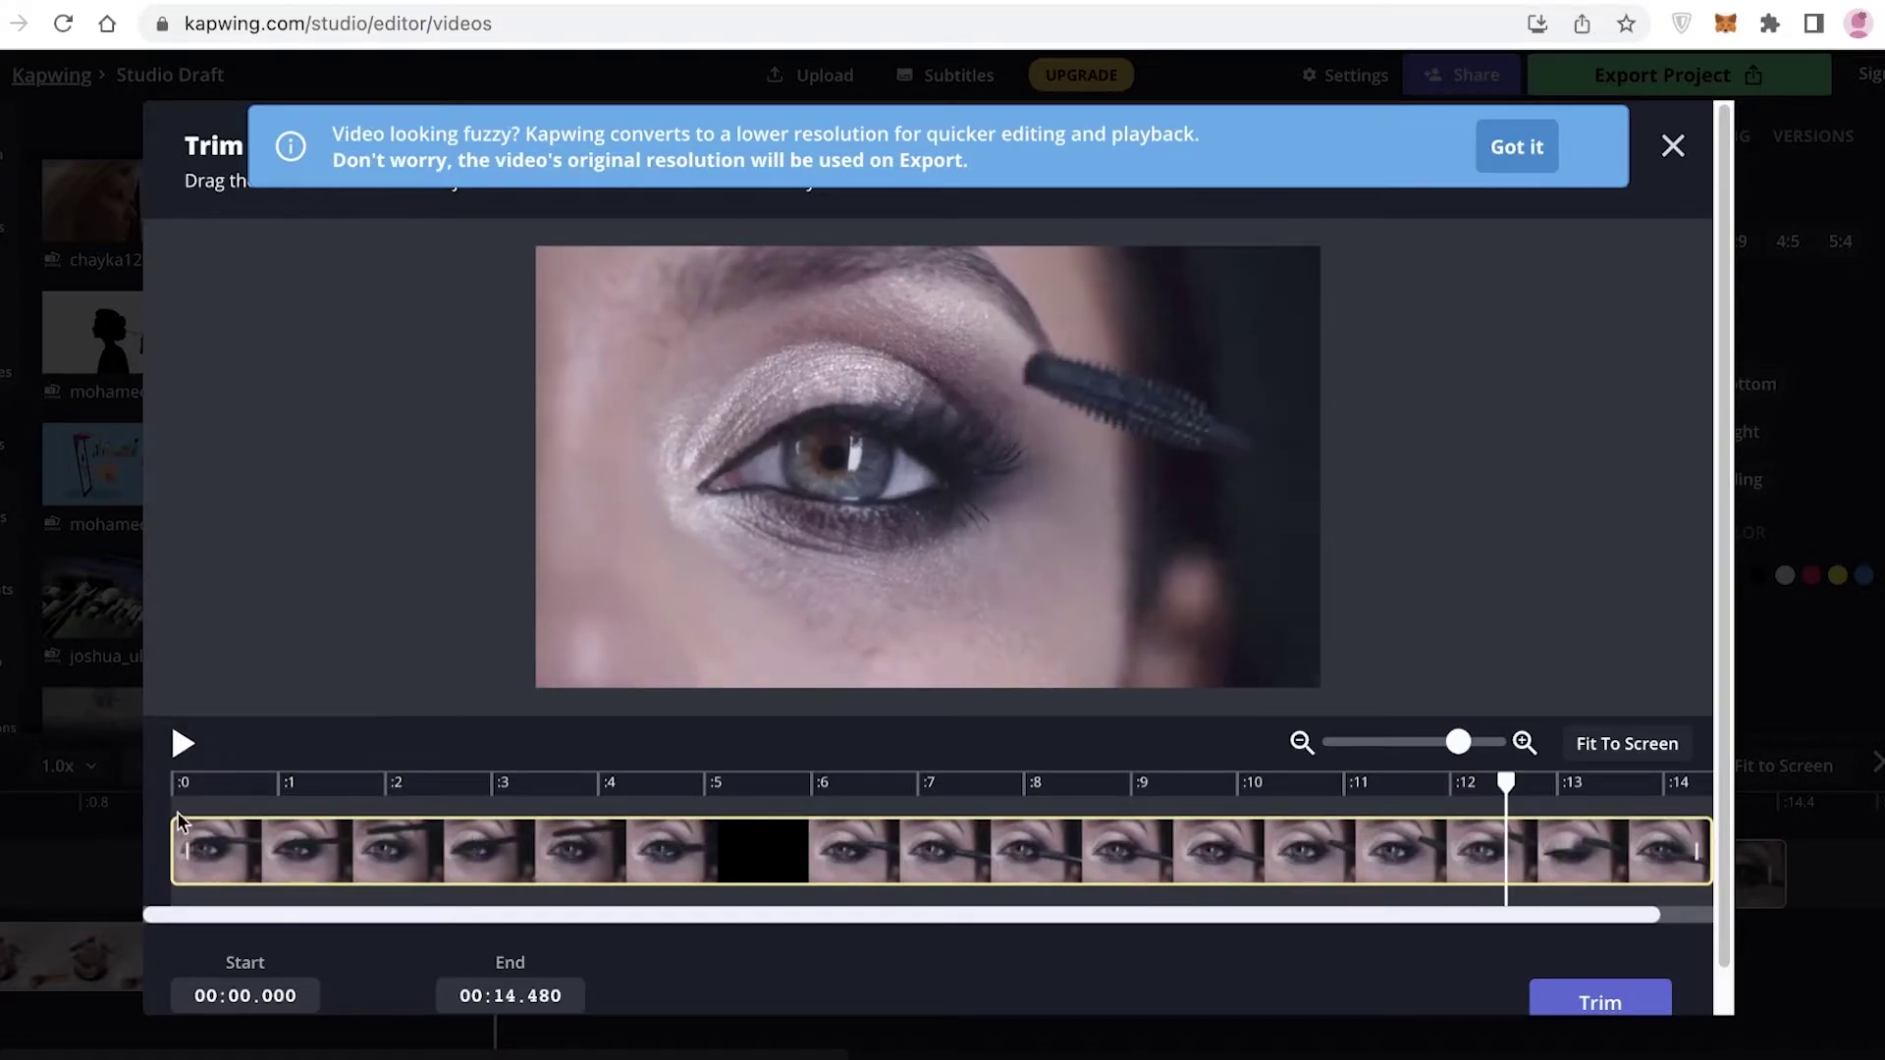
drag(190, 842, 883, 850)
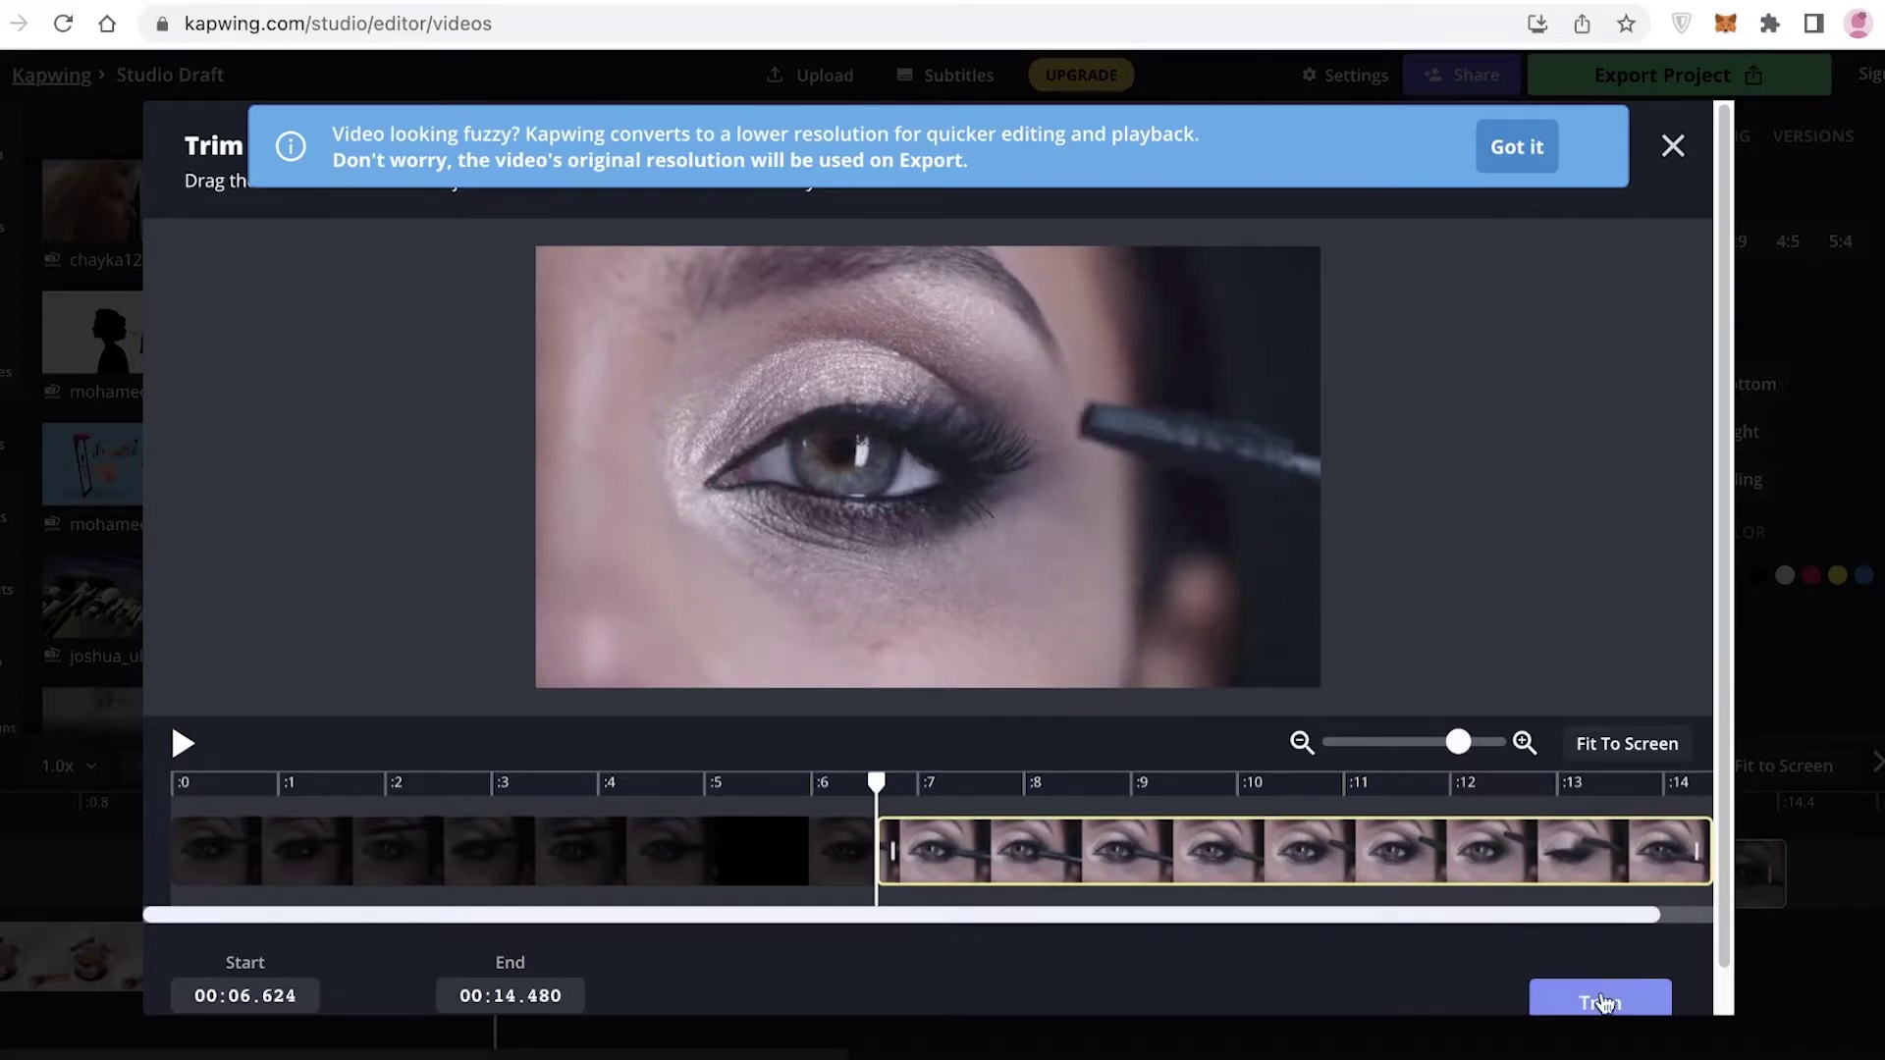
click(1571, 996)
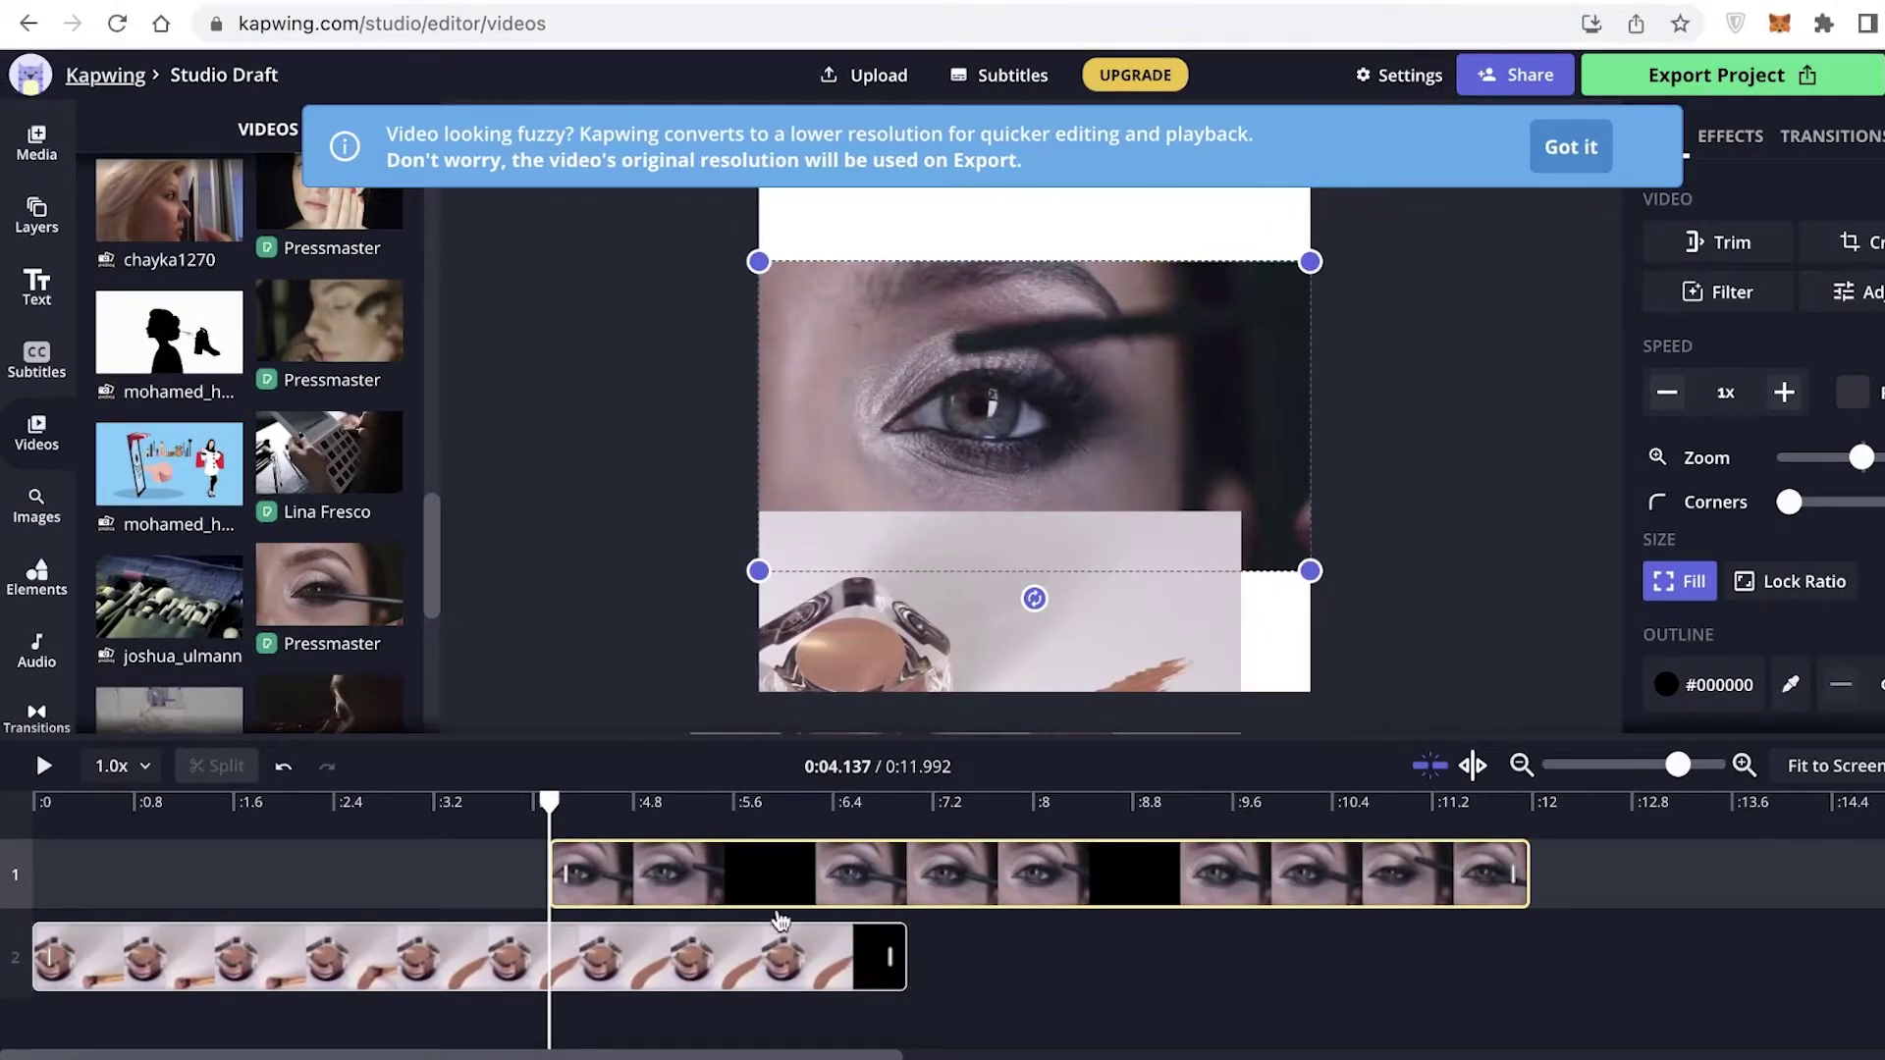
click(762, 972)
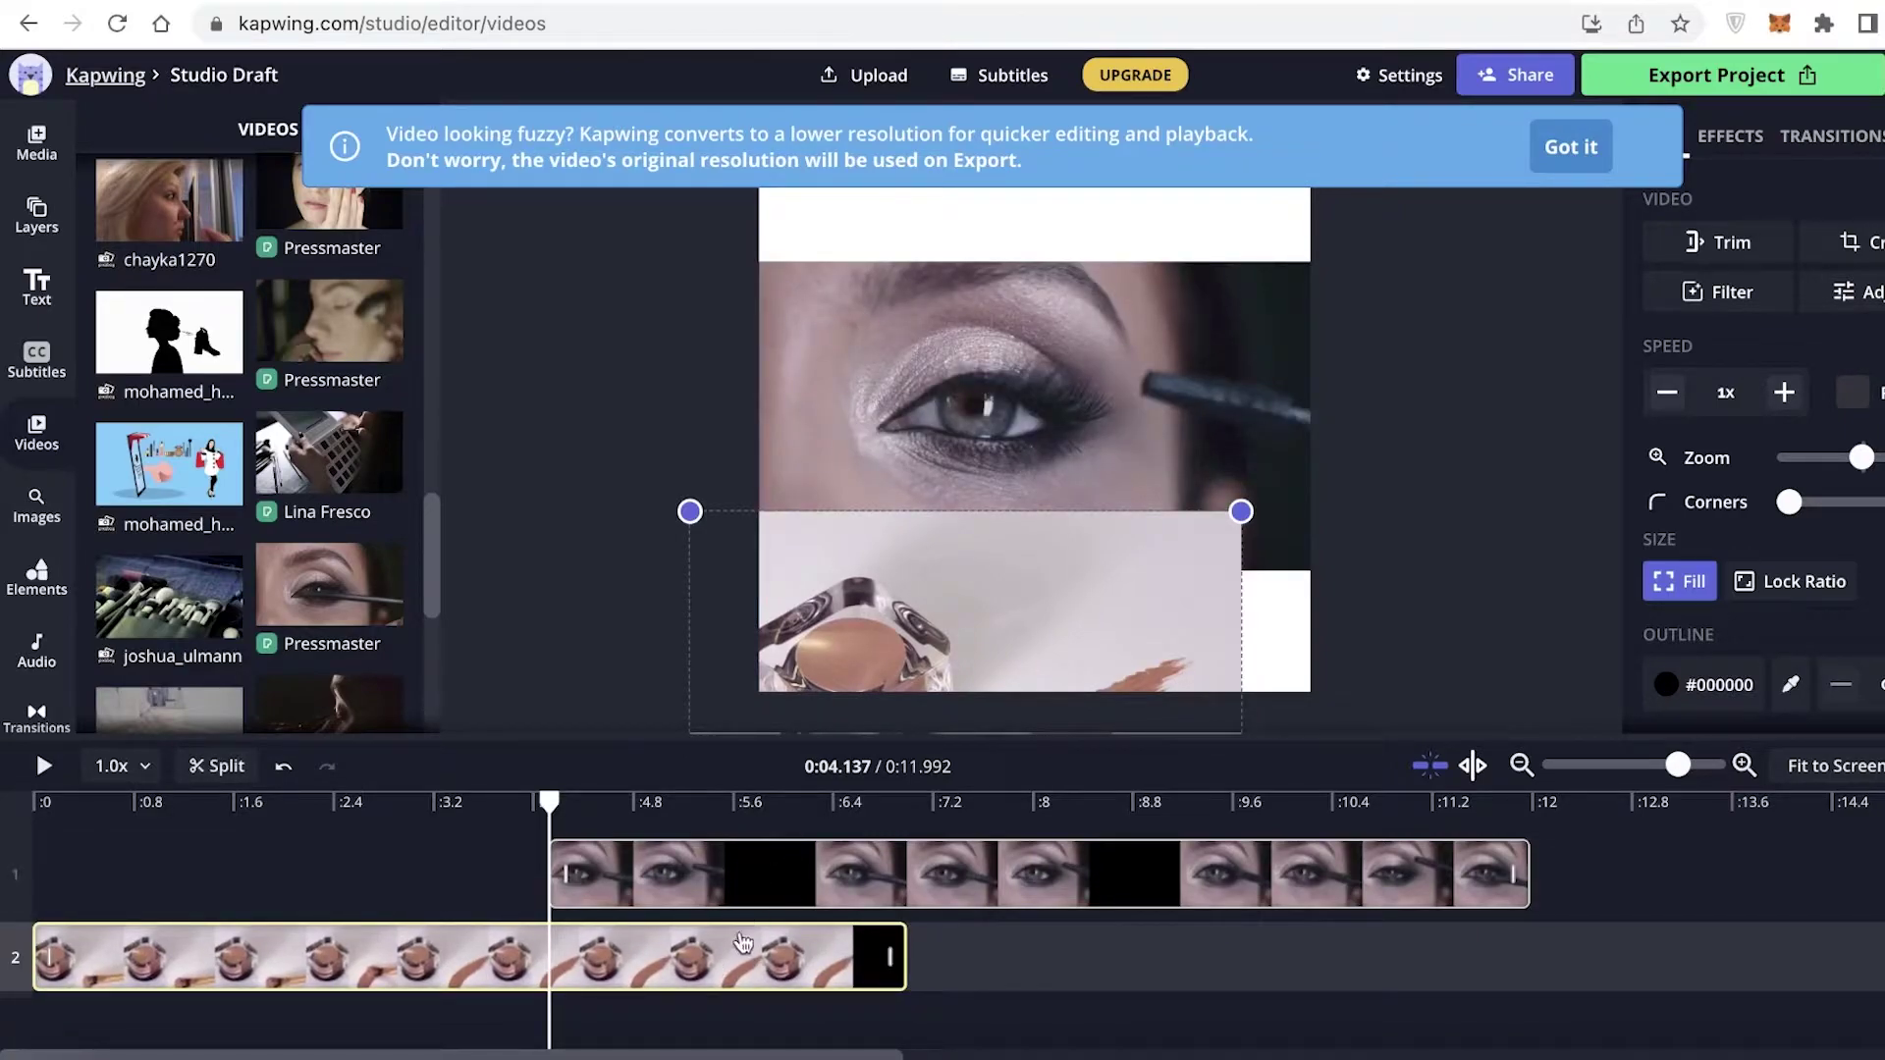
Cut the black ending off the powder-jar clip, keeping its first 6.098 seconds.
click(1725, 244)
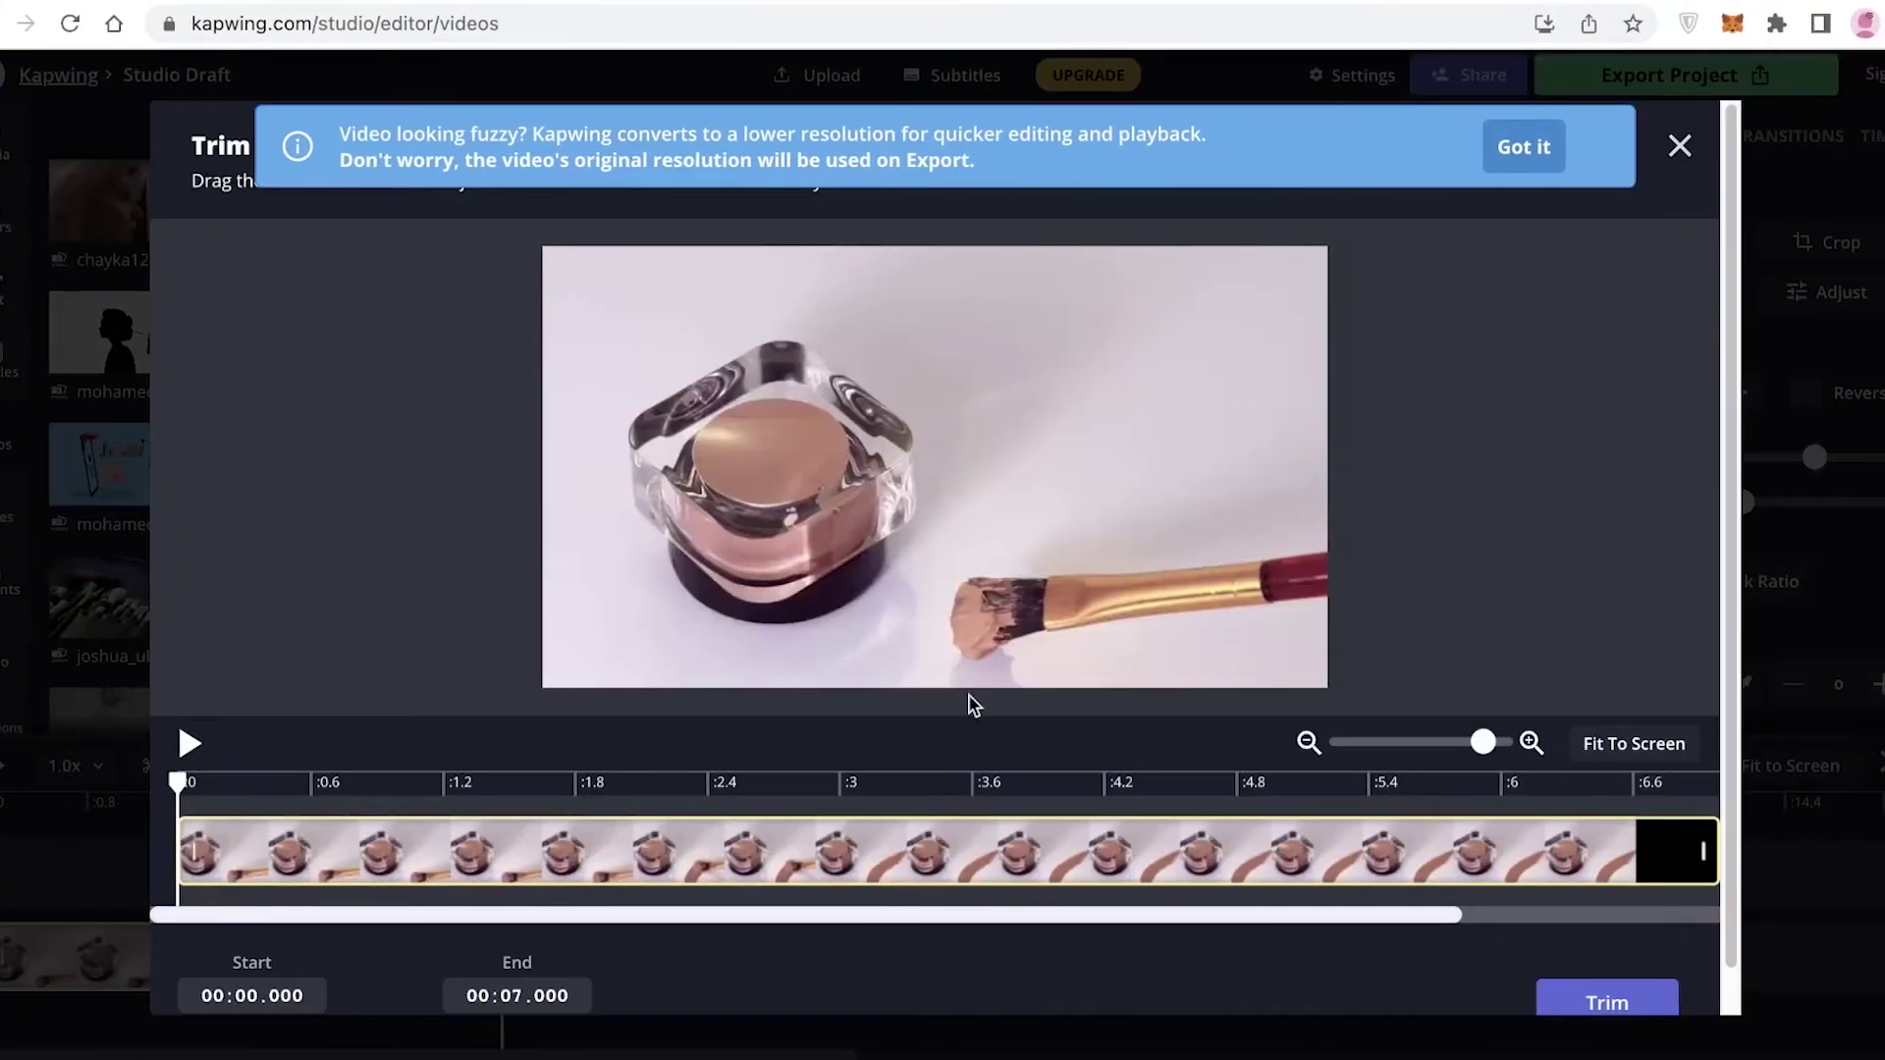
click(187, 749)
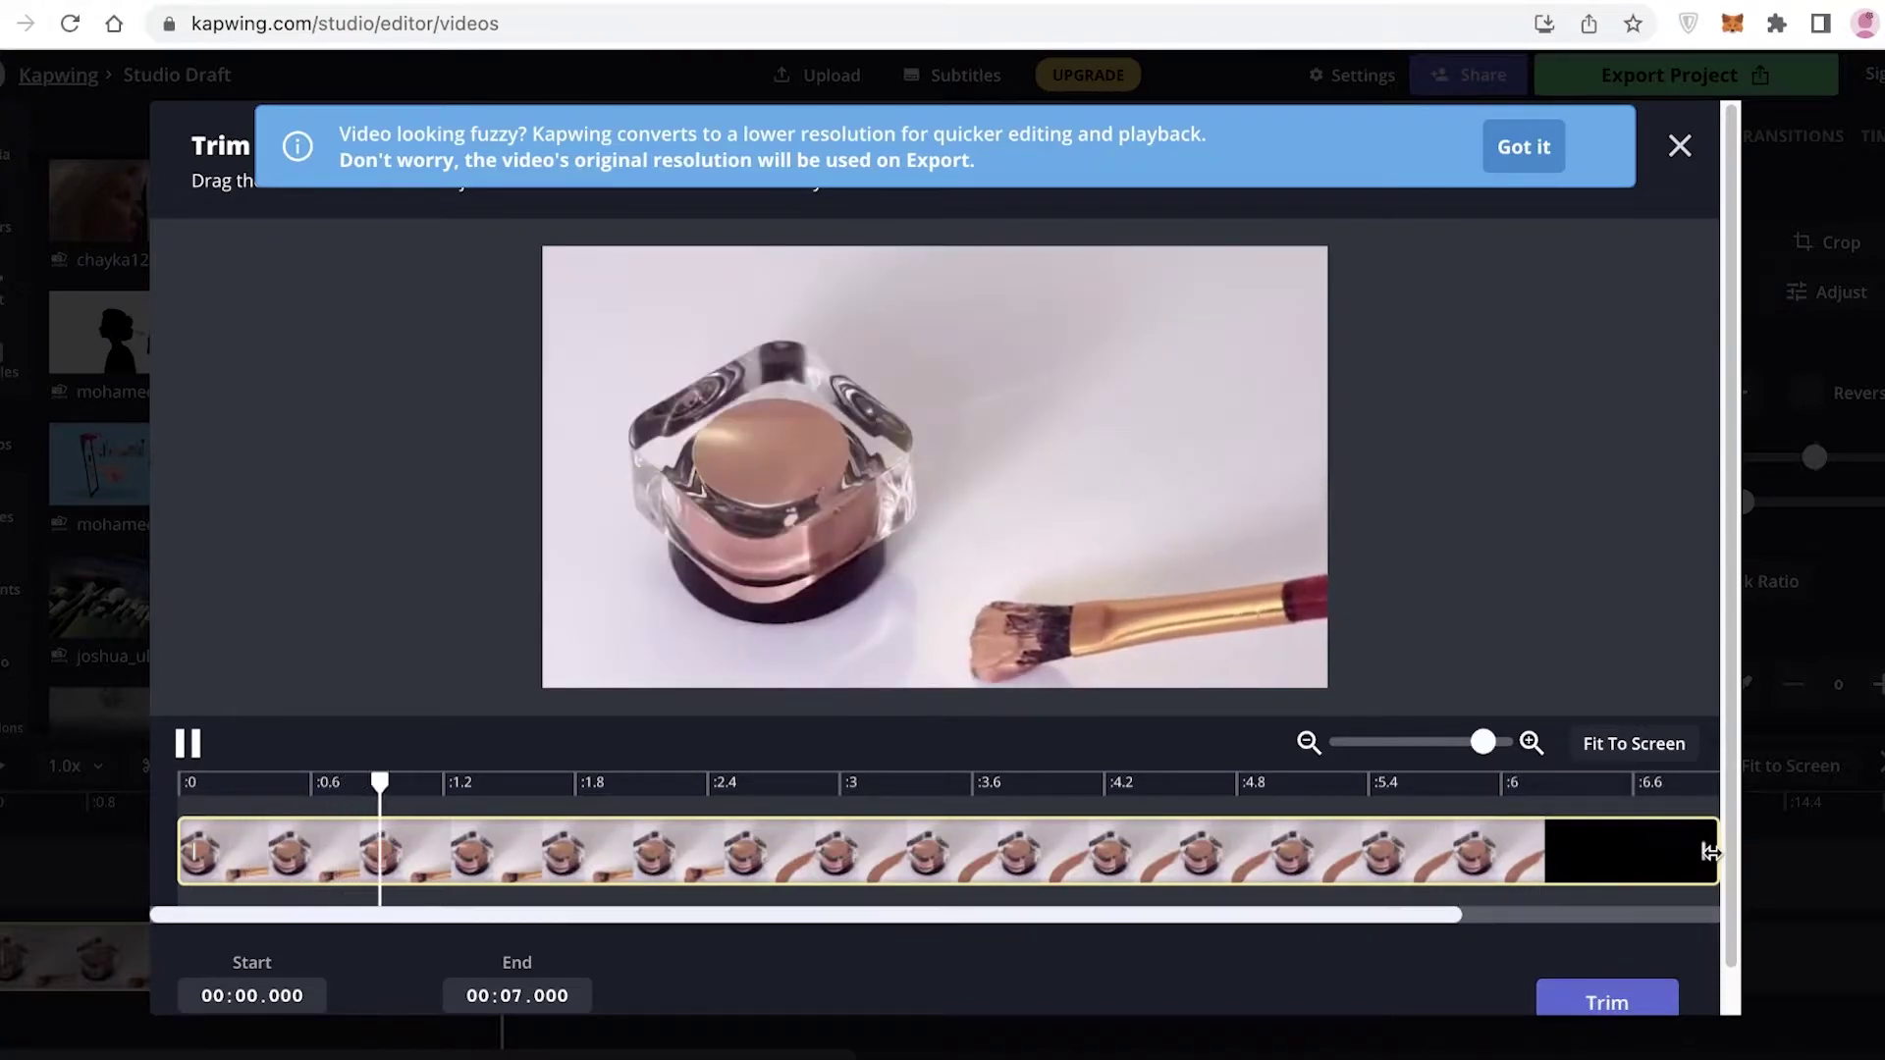
drag(1703, 850, 1540, 863)
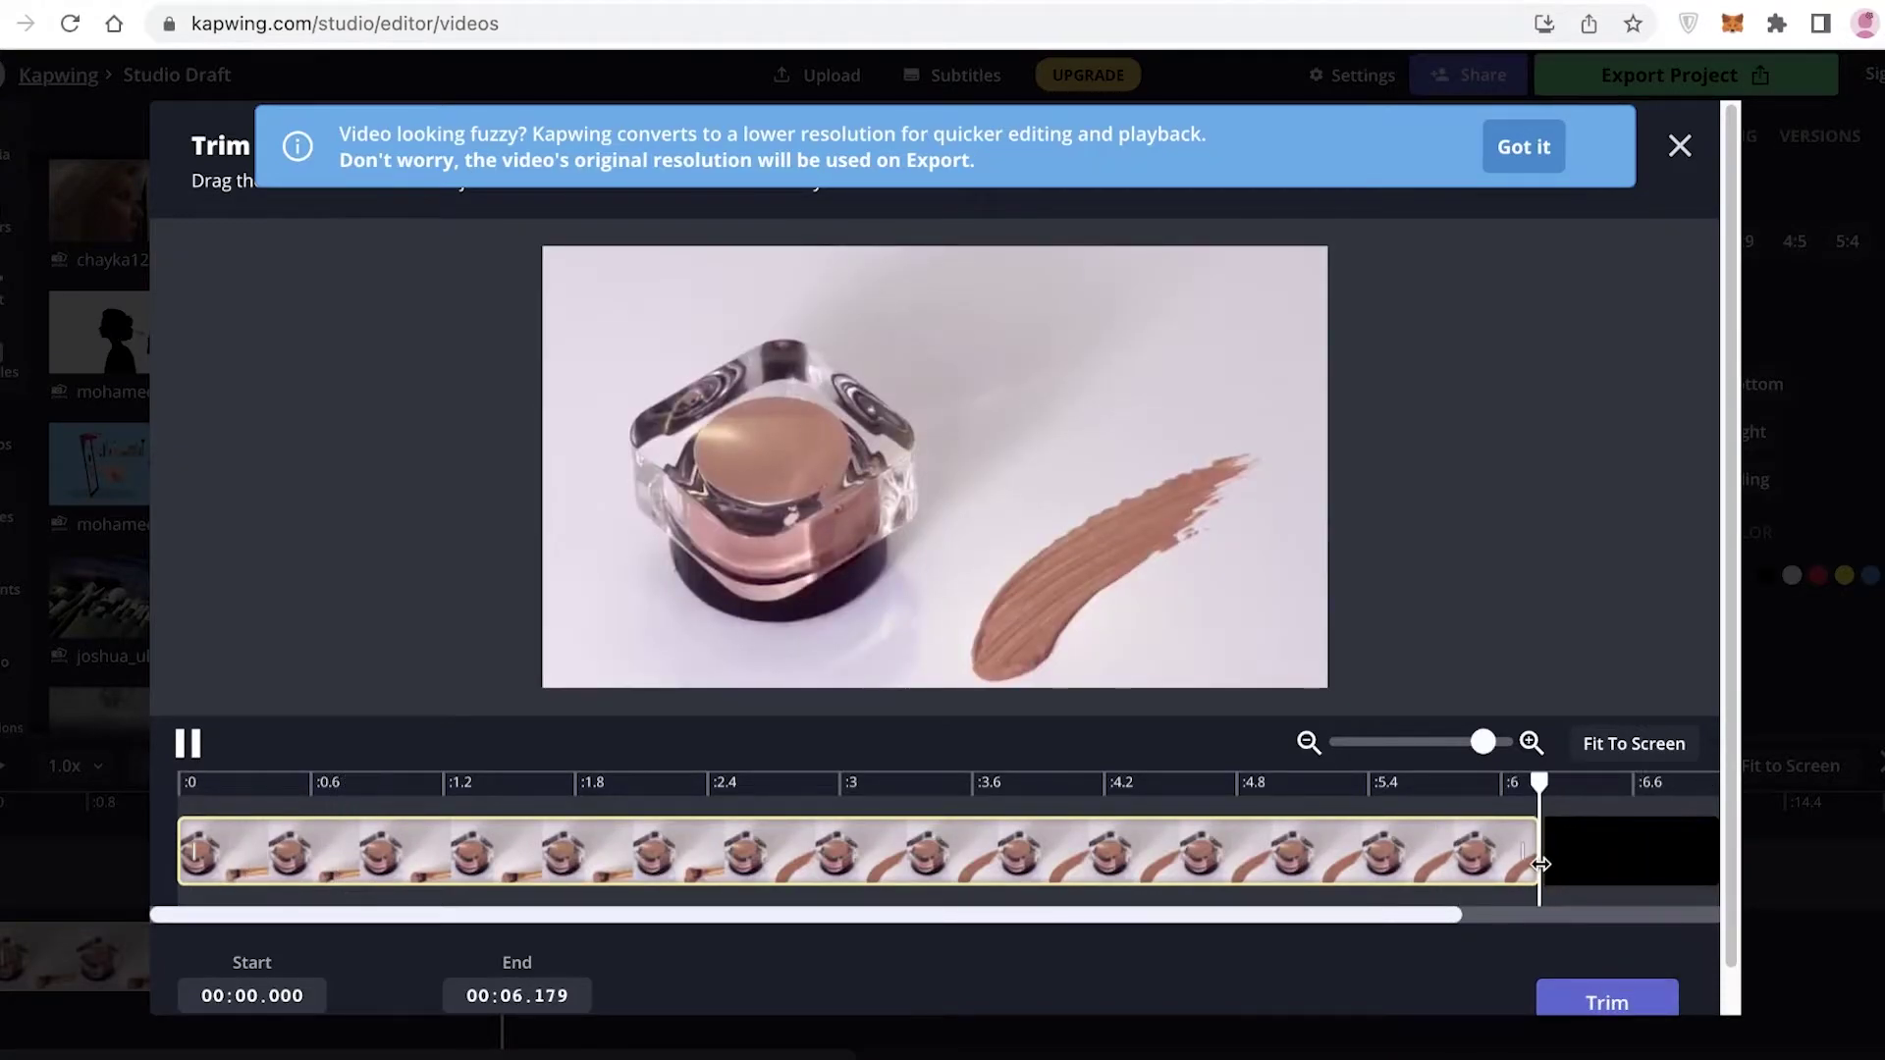
click(1607, 1001)
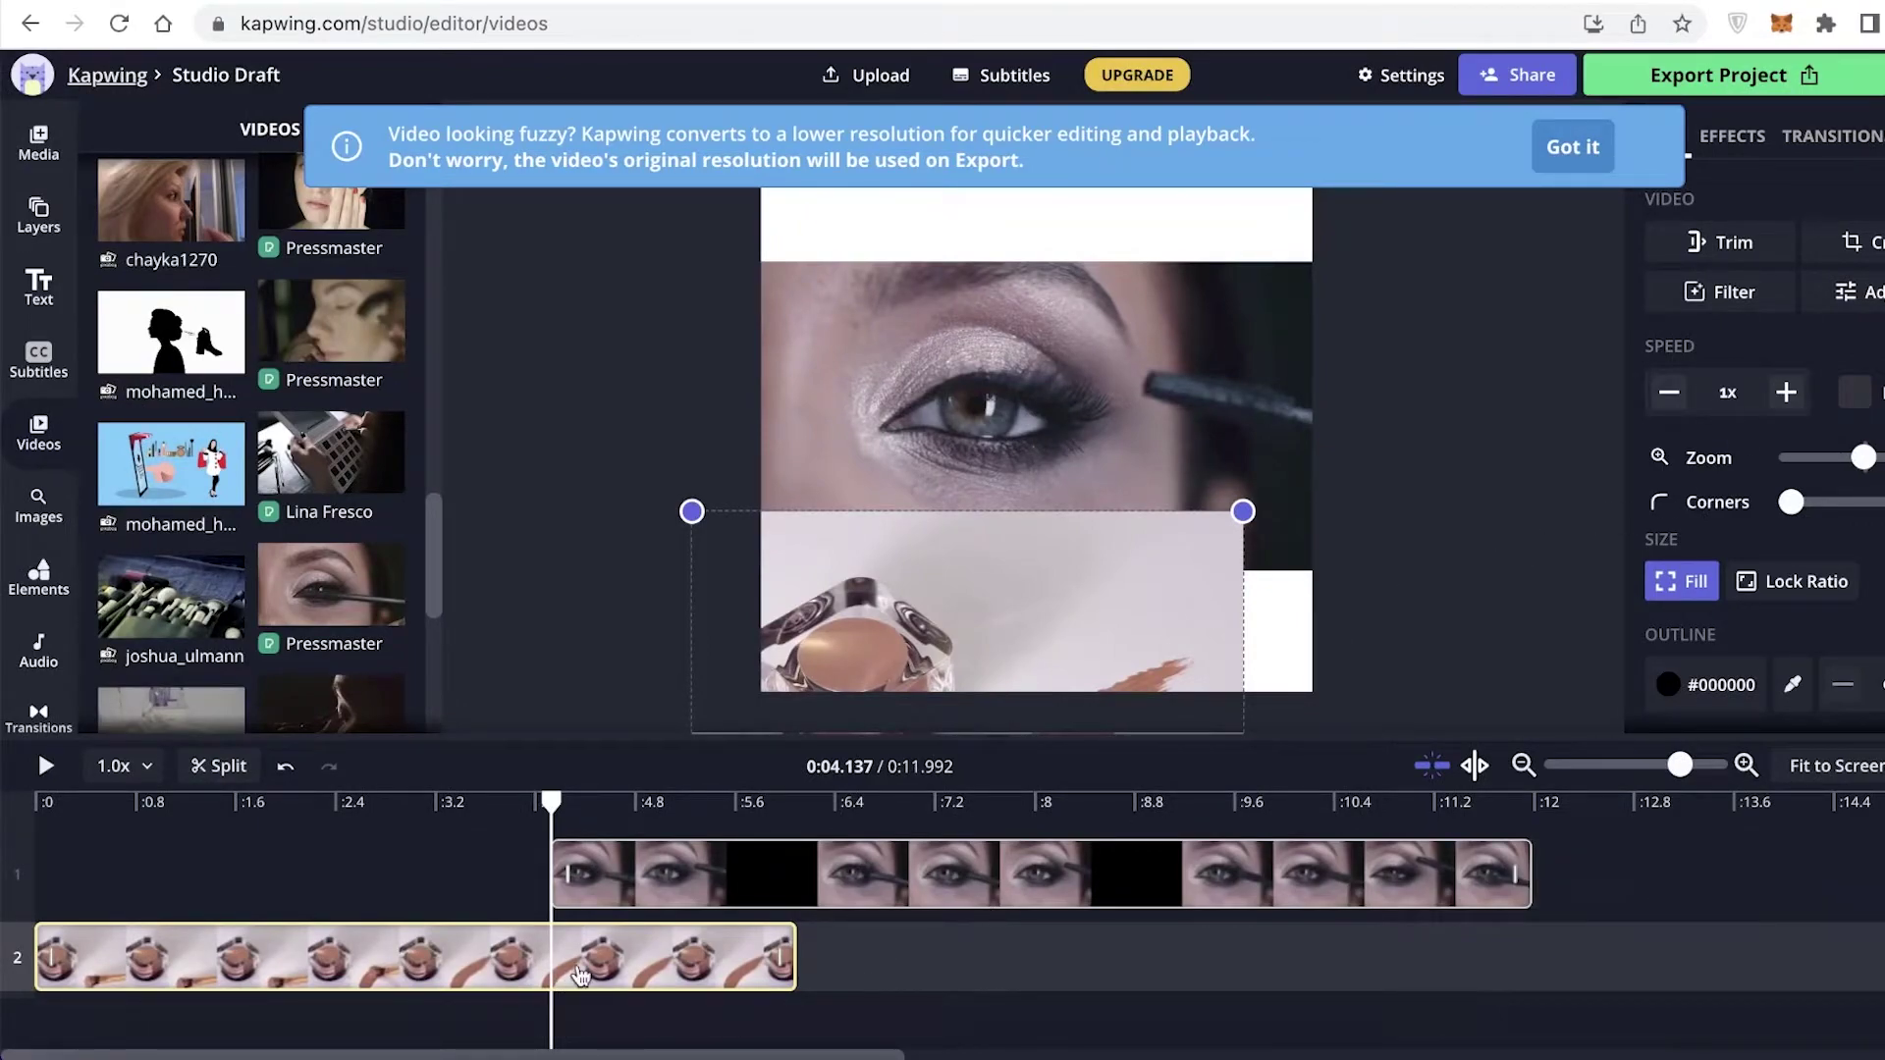
Speed the jar clip up to 1.25x and preview the faster playback.
click(390, 955)
click(1725, 393)
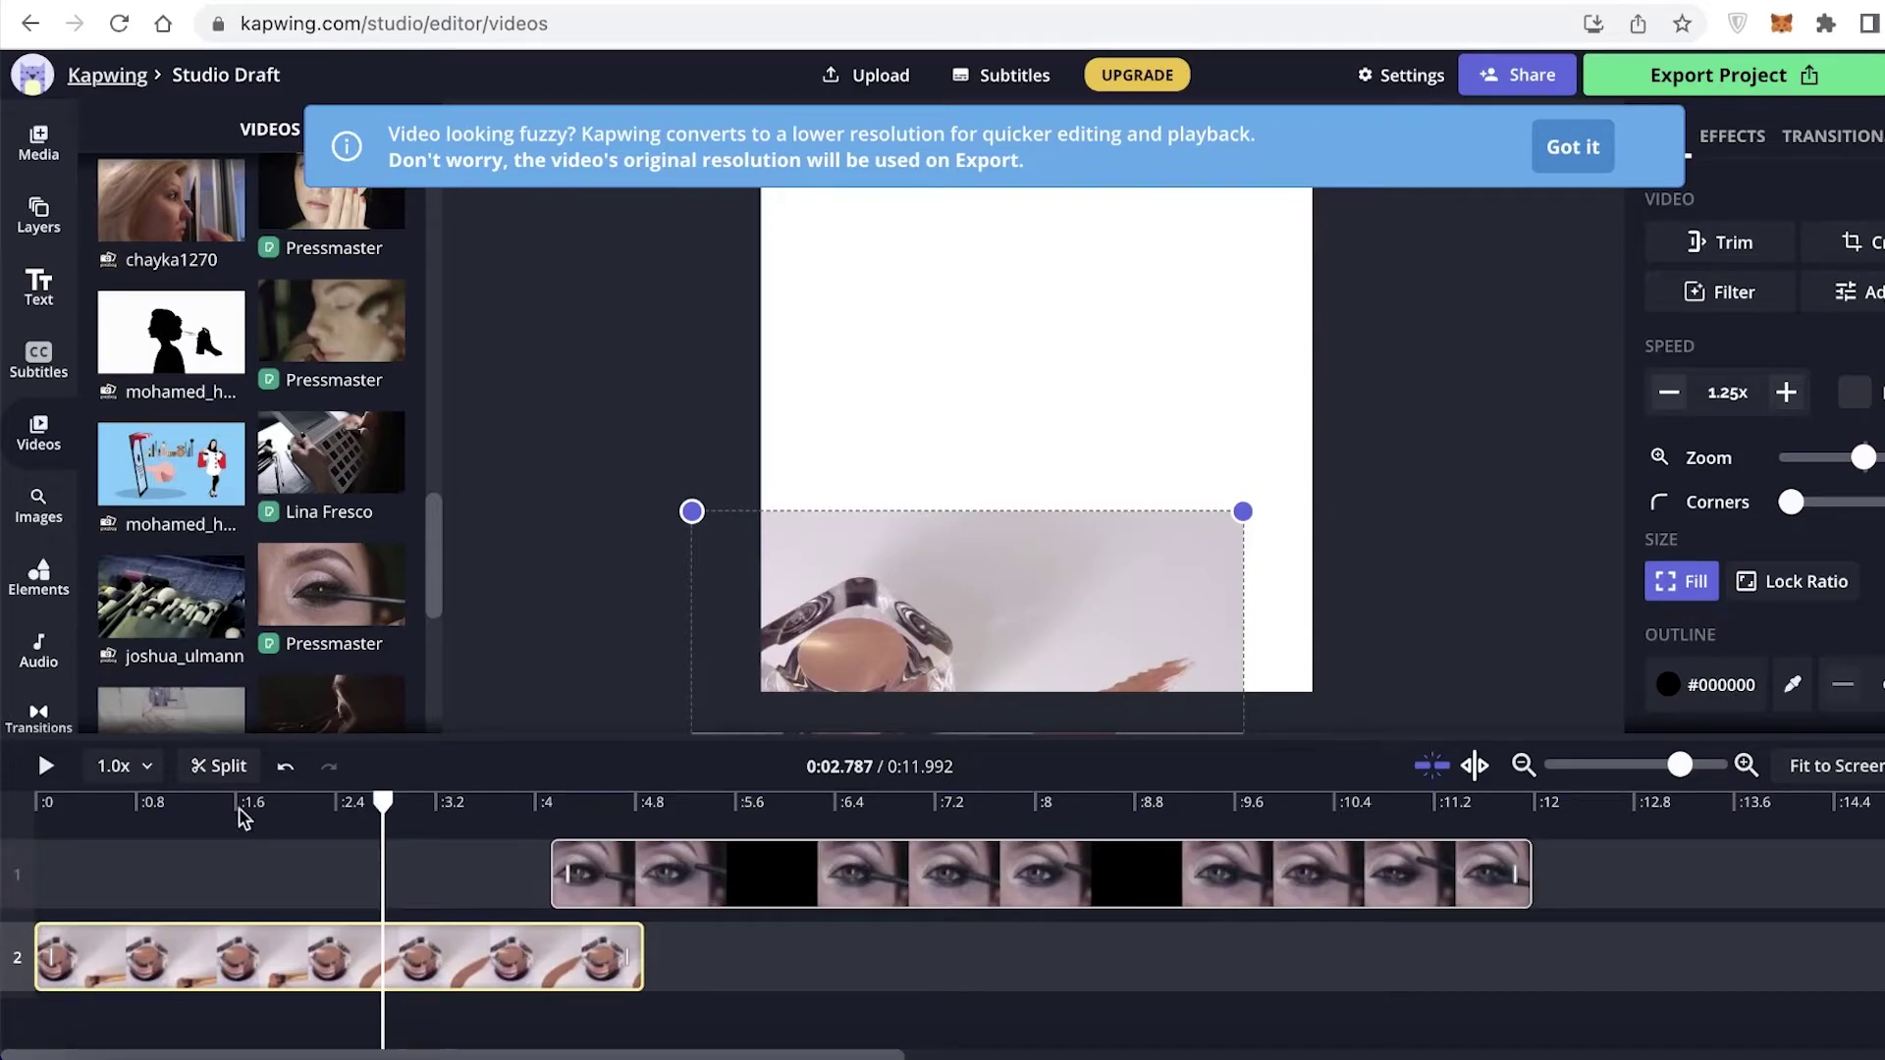
click(46, 779)
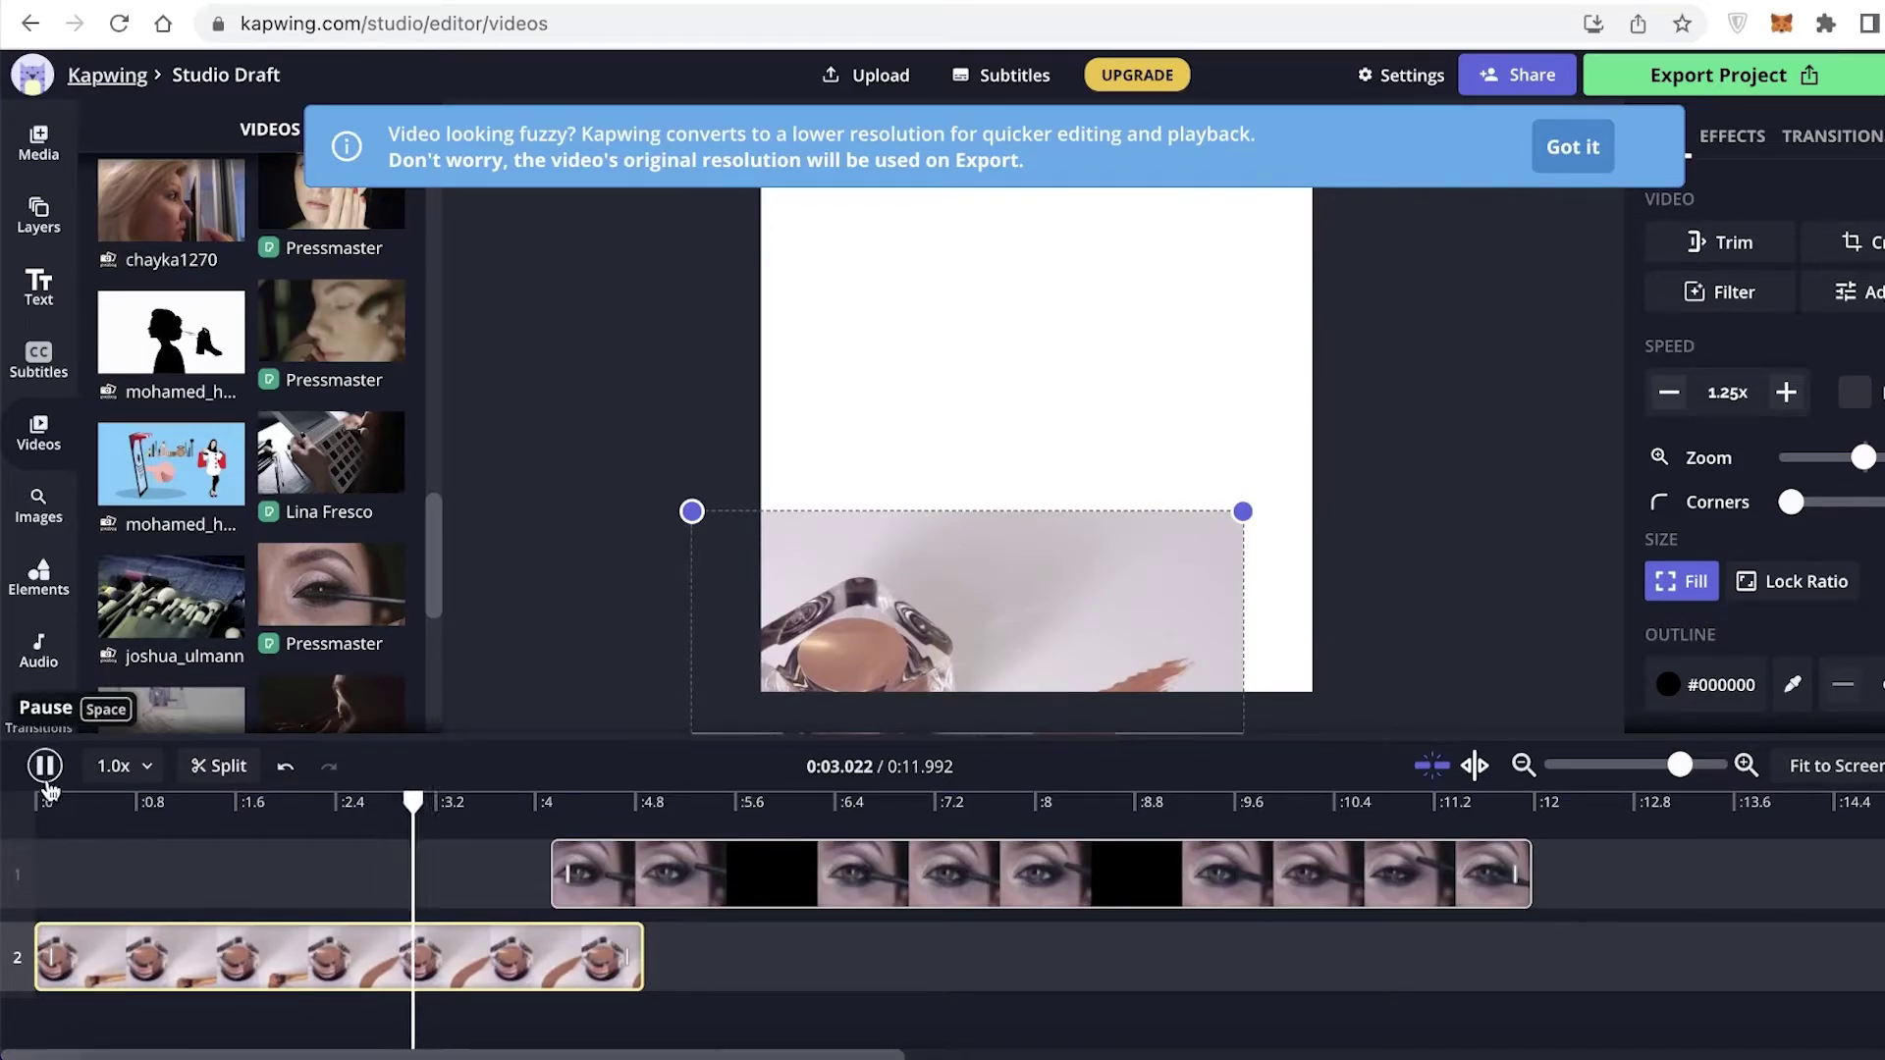
key(space)
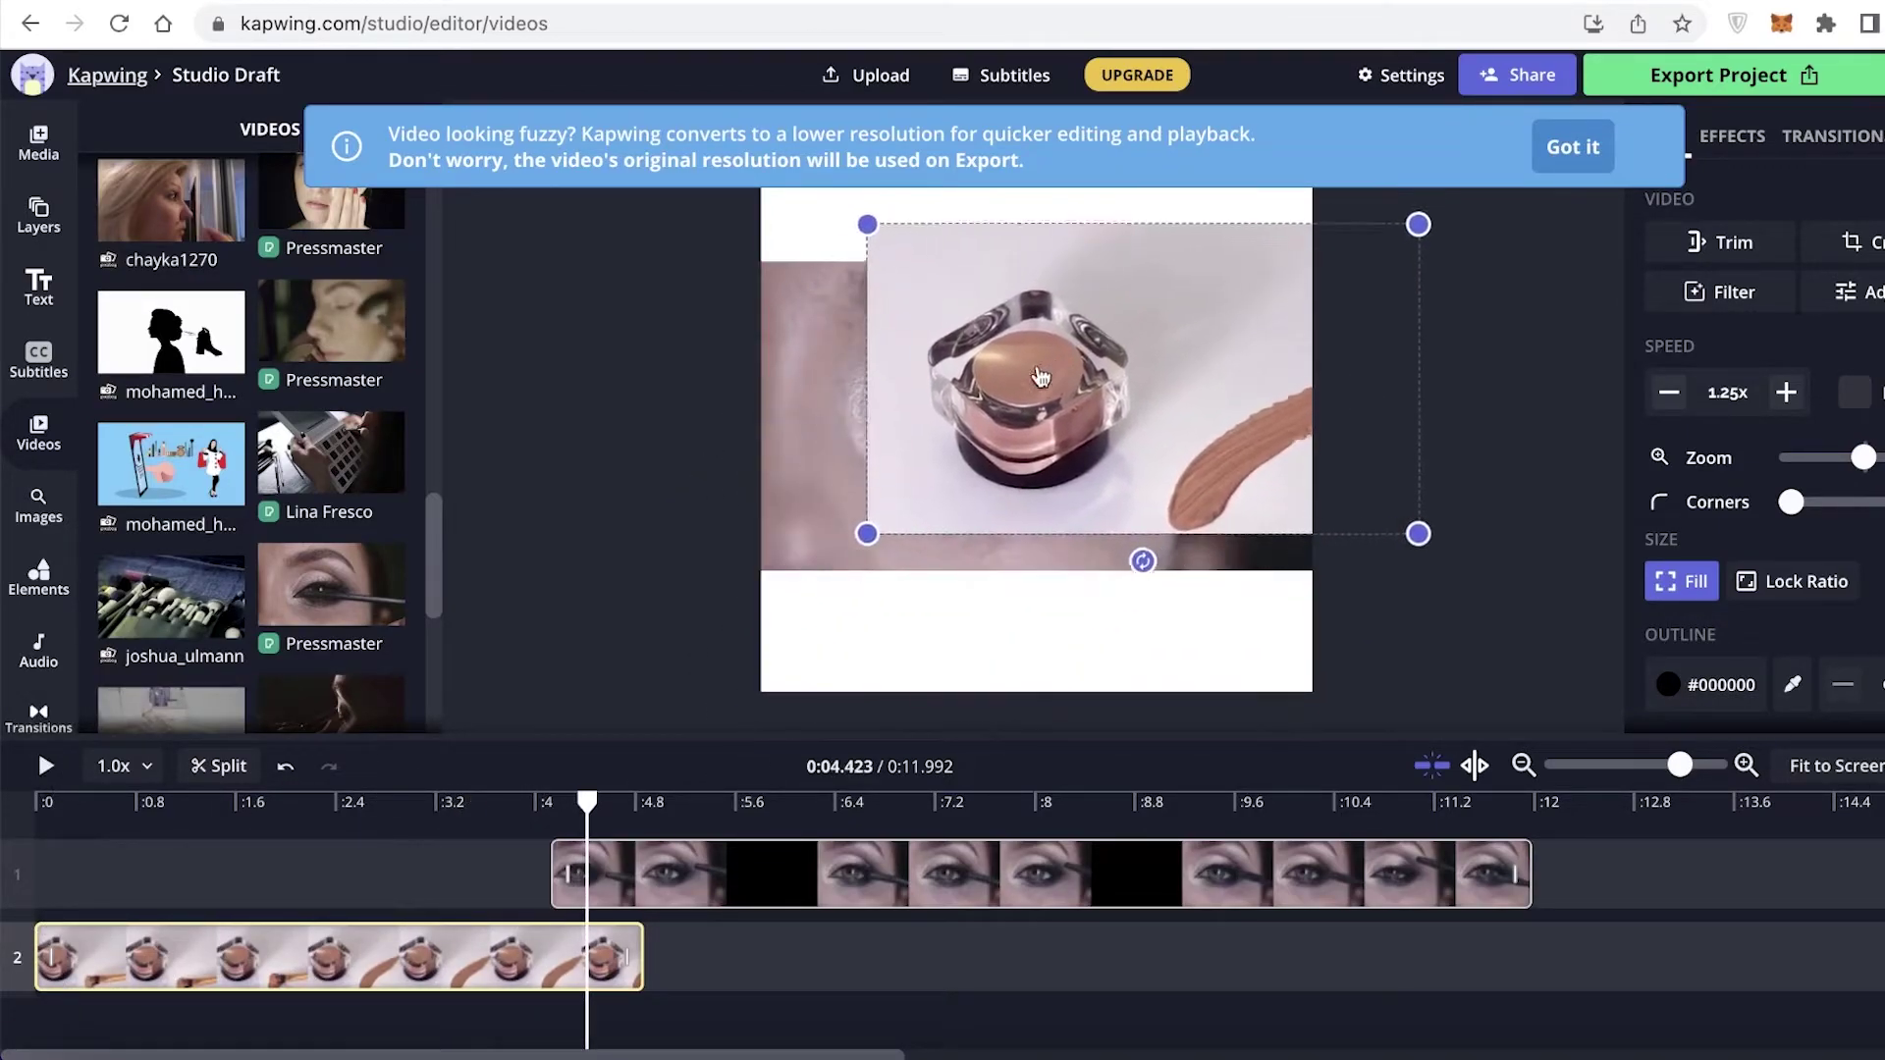
Move the jar clip to the start of track 1, ahead of the eye clip, totalling 12.733 seconds.
drag(285, 971, 295, 895)
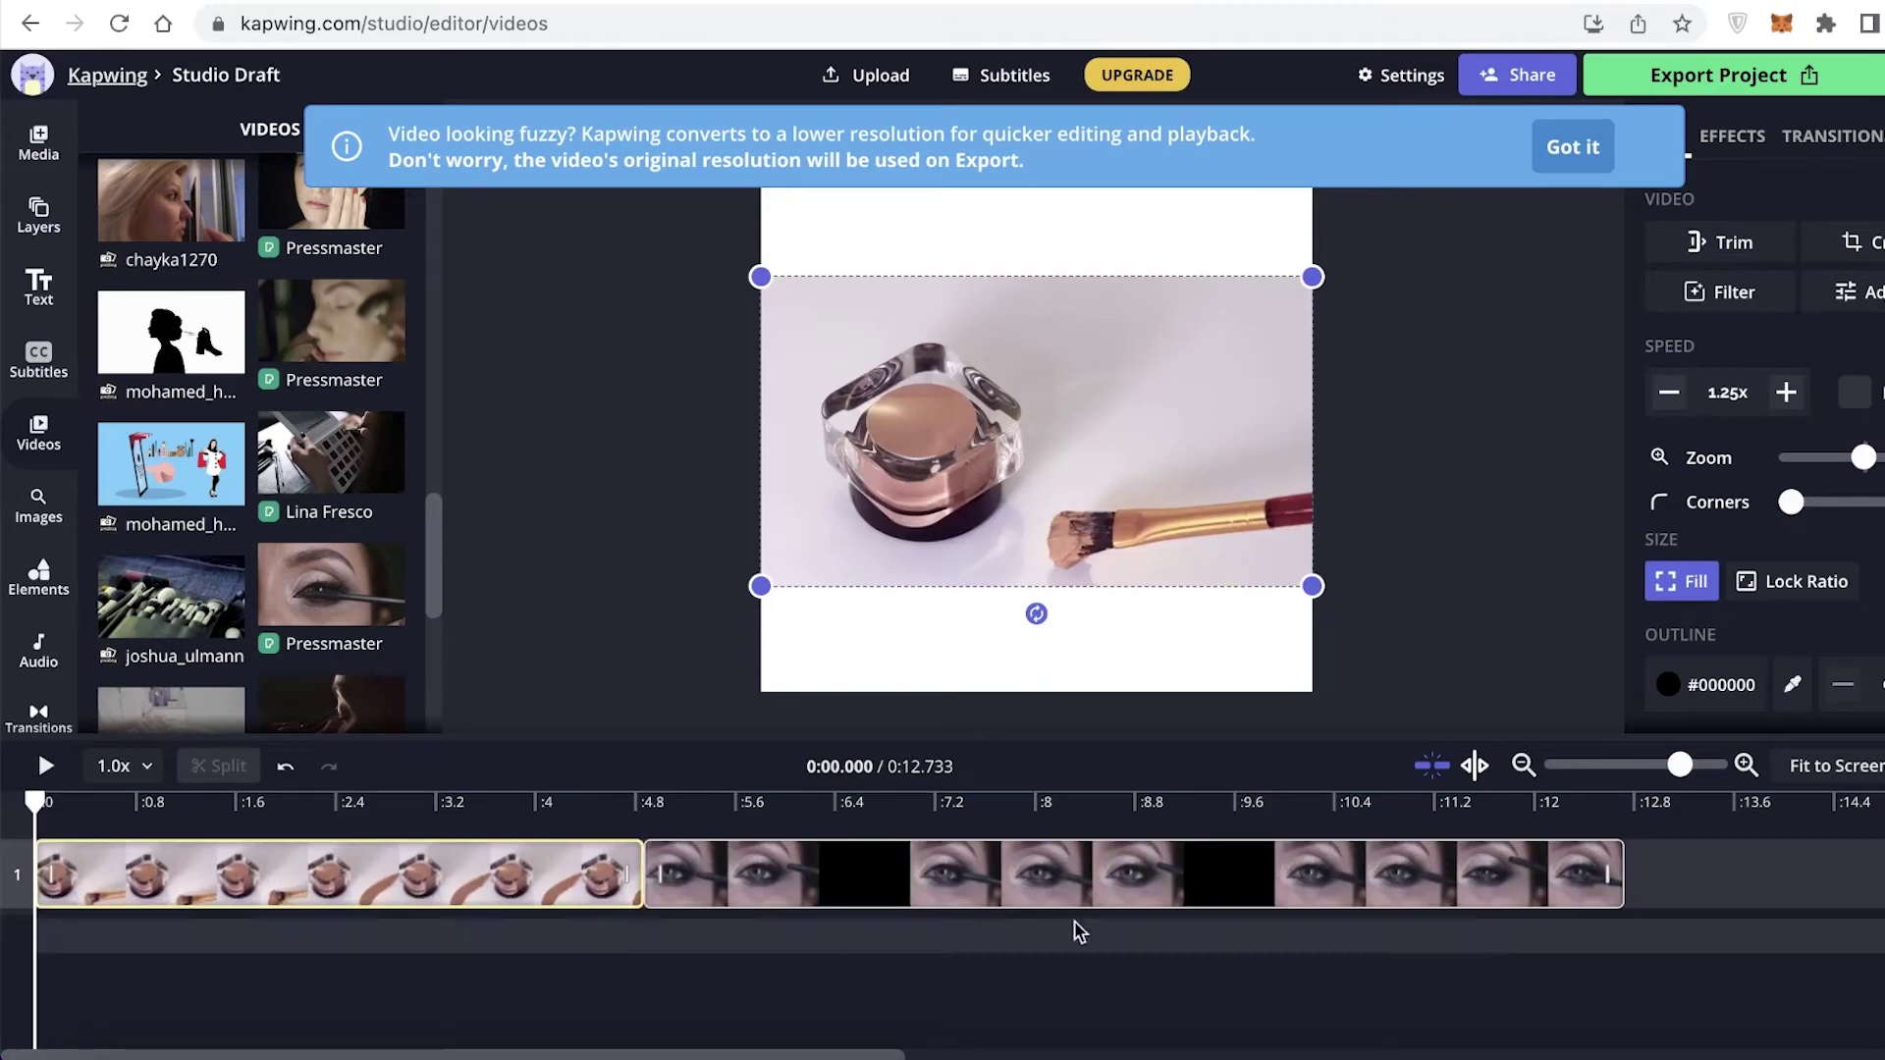
click(1043, 957)
click(881, 890)
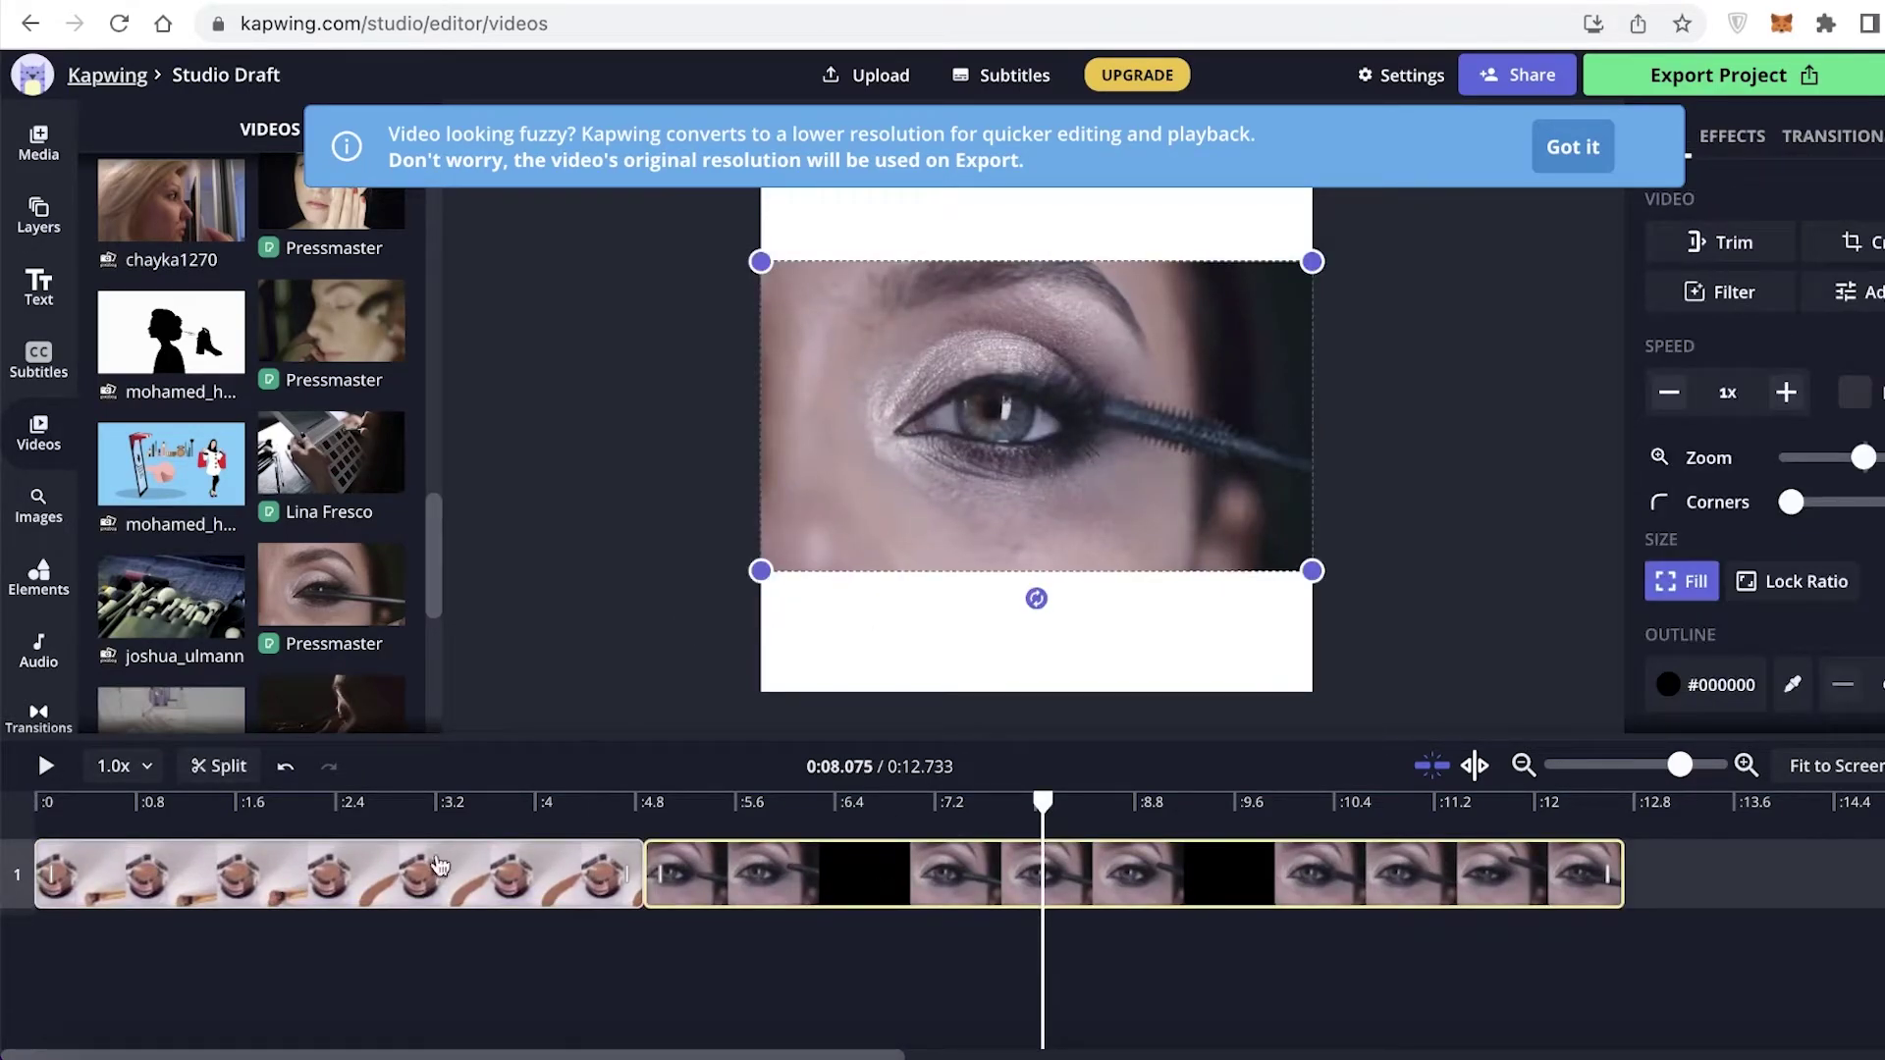
click(417, 895)
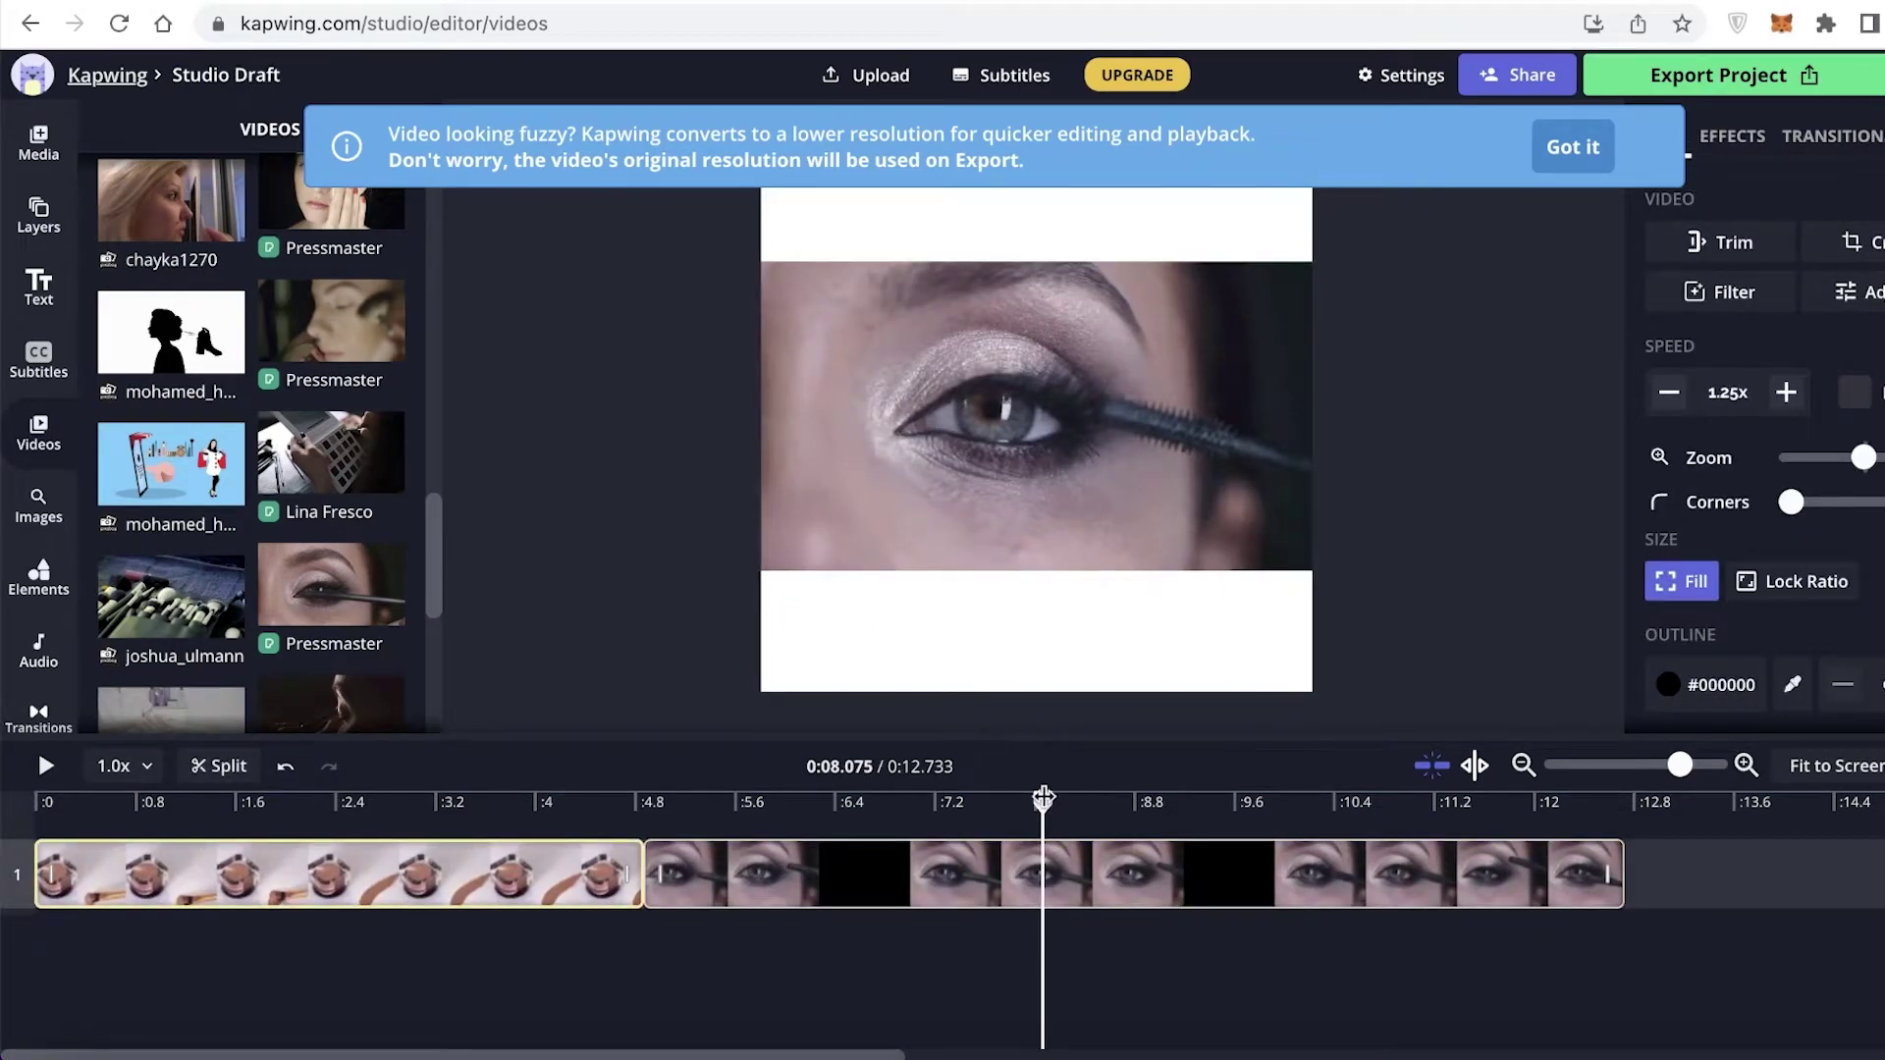
drag(1042, 797, 63, 797)
click(41, 768)
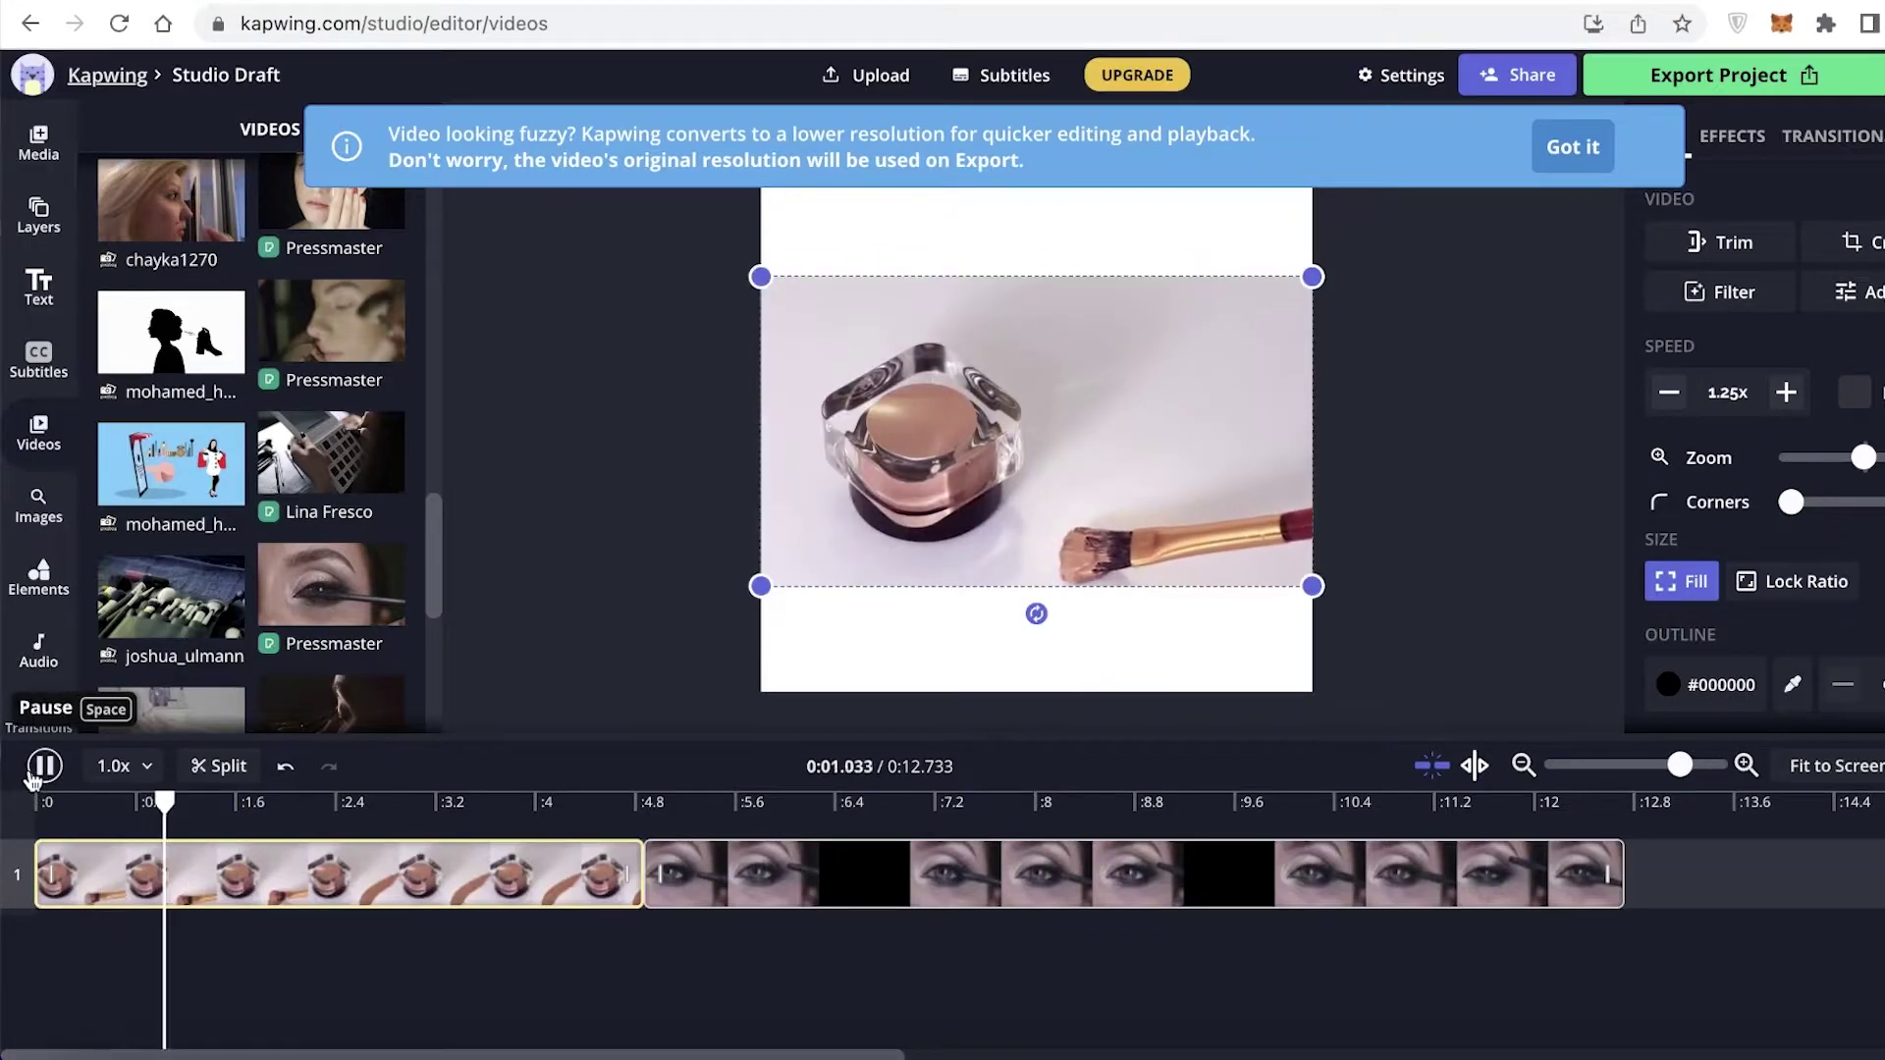
click(1443, 484)
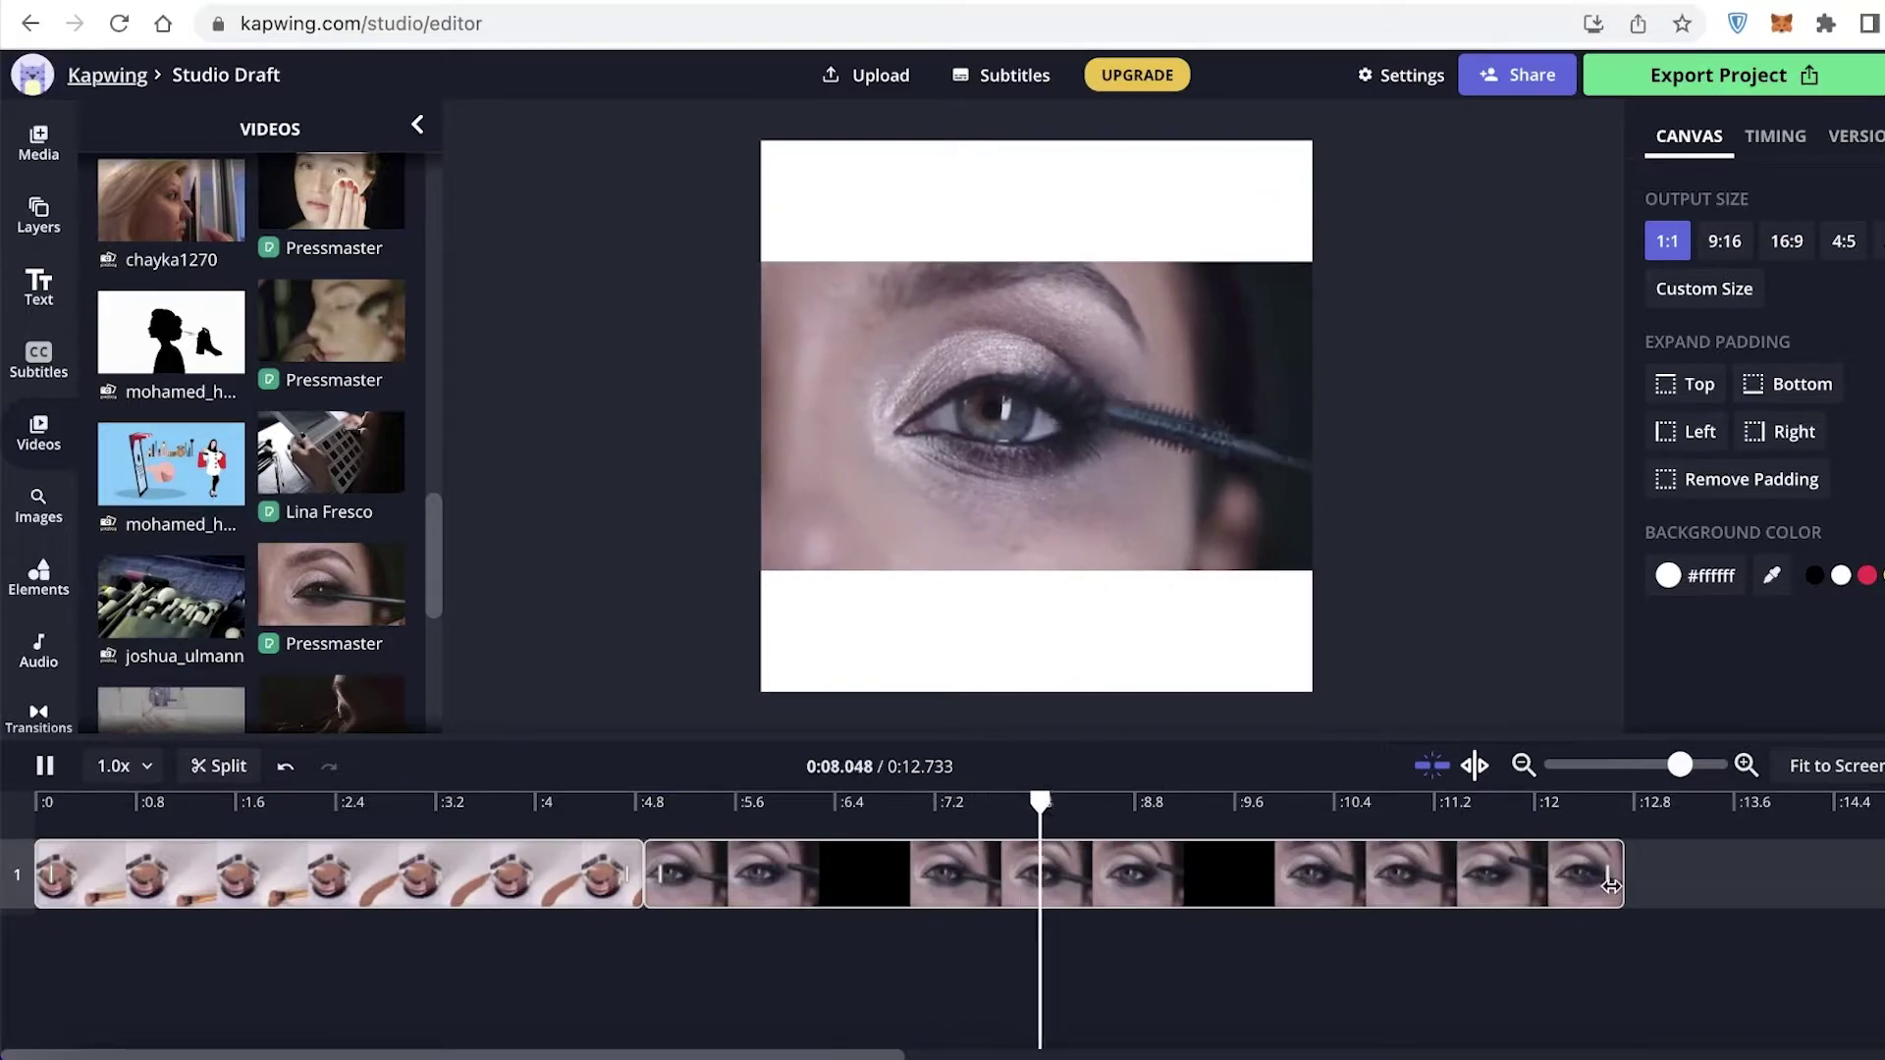
click(118, 766)
click(197, 712)
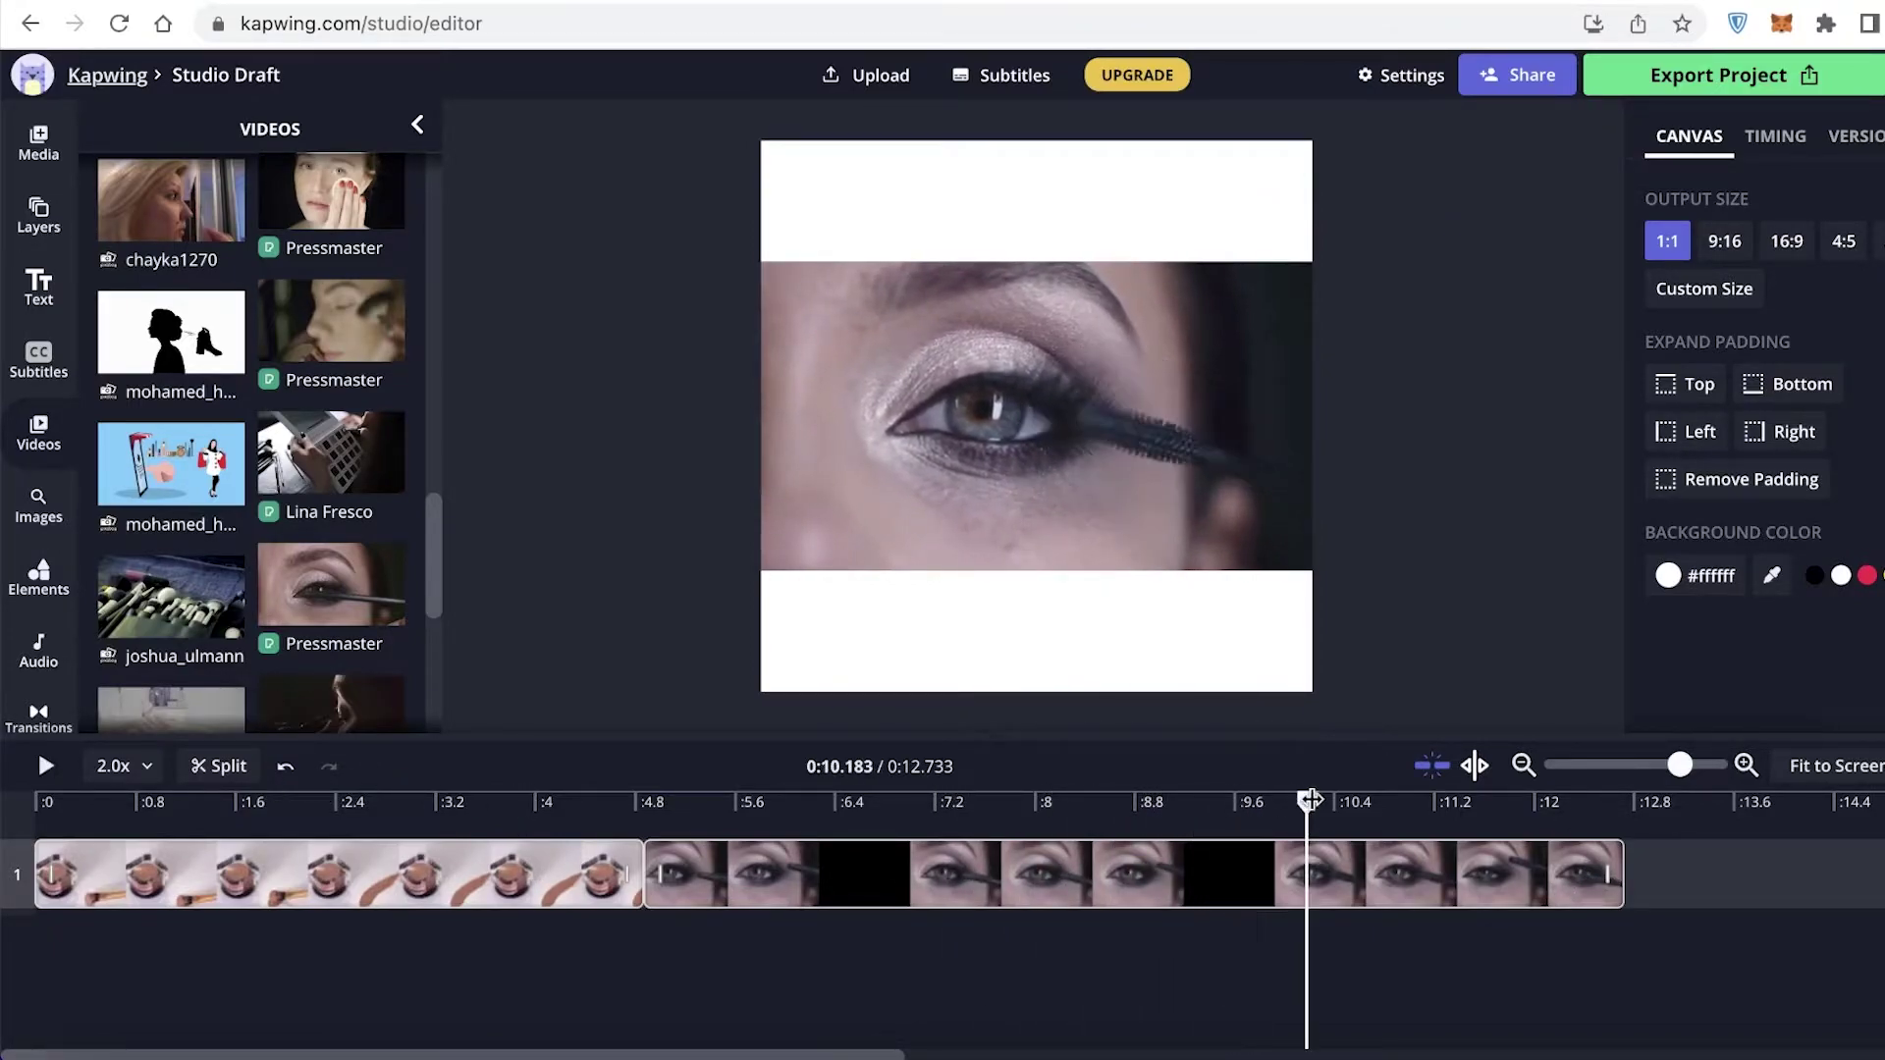
click(324, 802)
drag(324, 805, 36, 802)
click(977, 530)
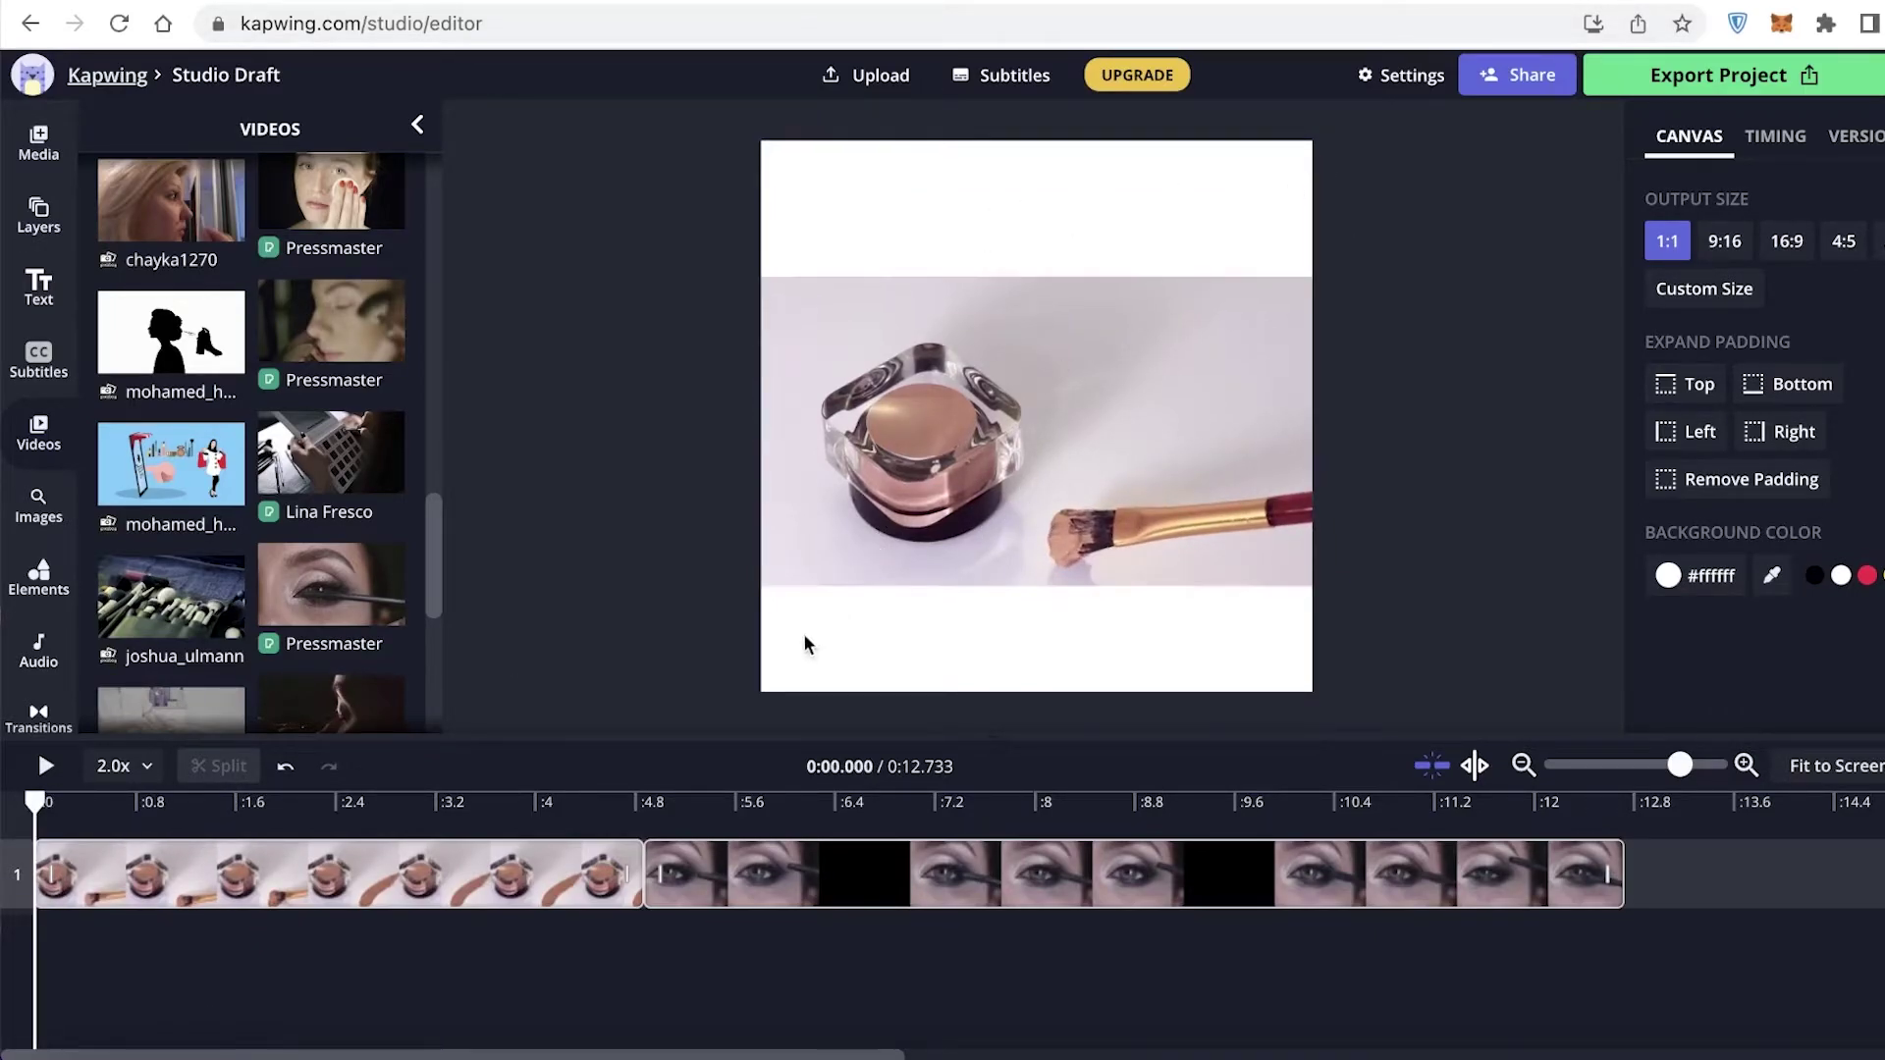
mouse_move(30, 805)
mouse_down()
mouse_move(682, 802)
mouse_move(35, 802)
mouse_up()
scroll(113, 383, up, 4)
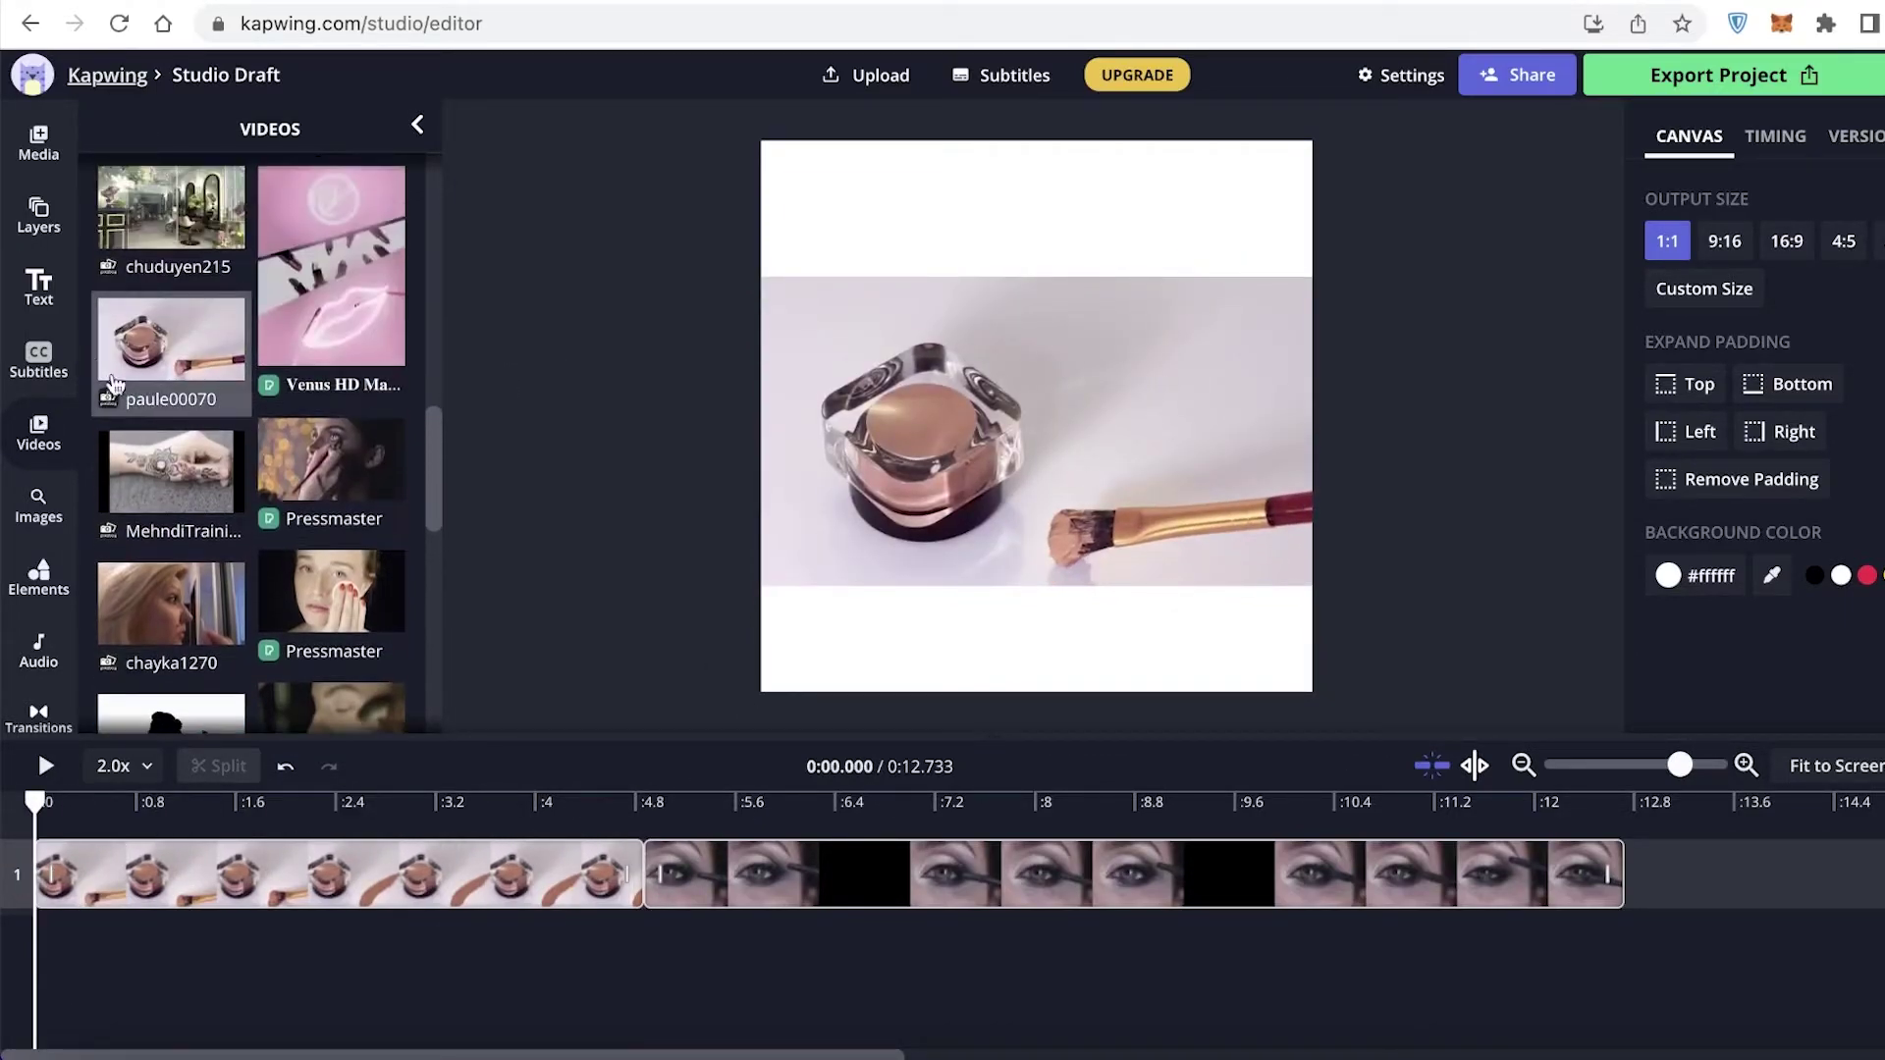
Add an Indie Flower text box reading 'want flawess skin?'.
click(40, 286)
scroll(294, 334, up, 5)
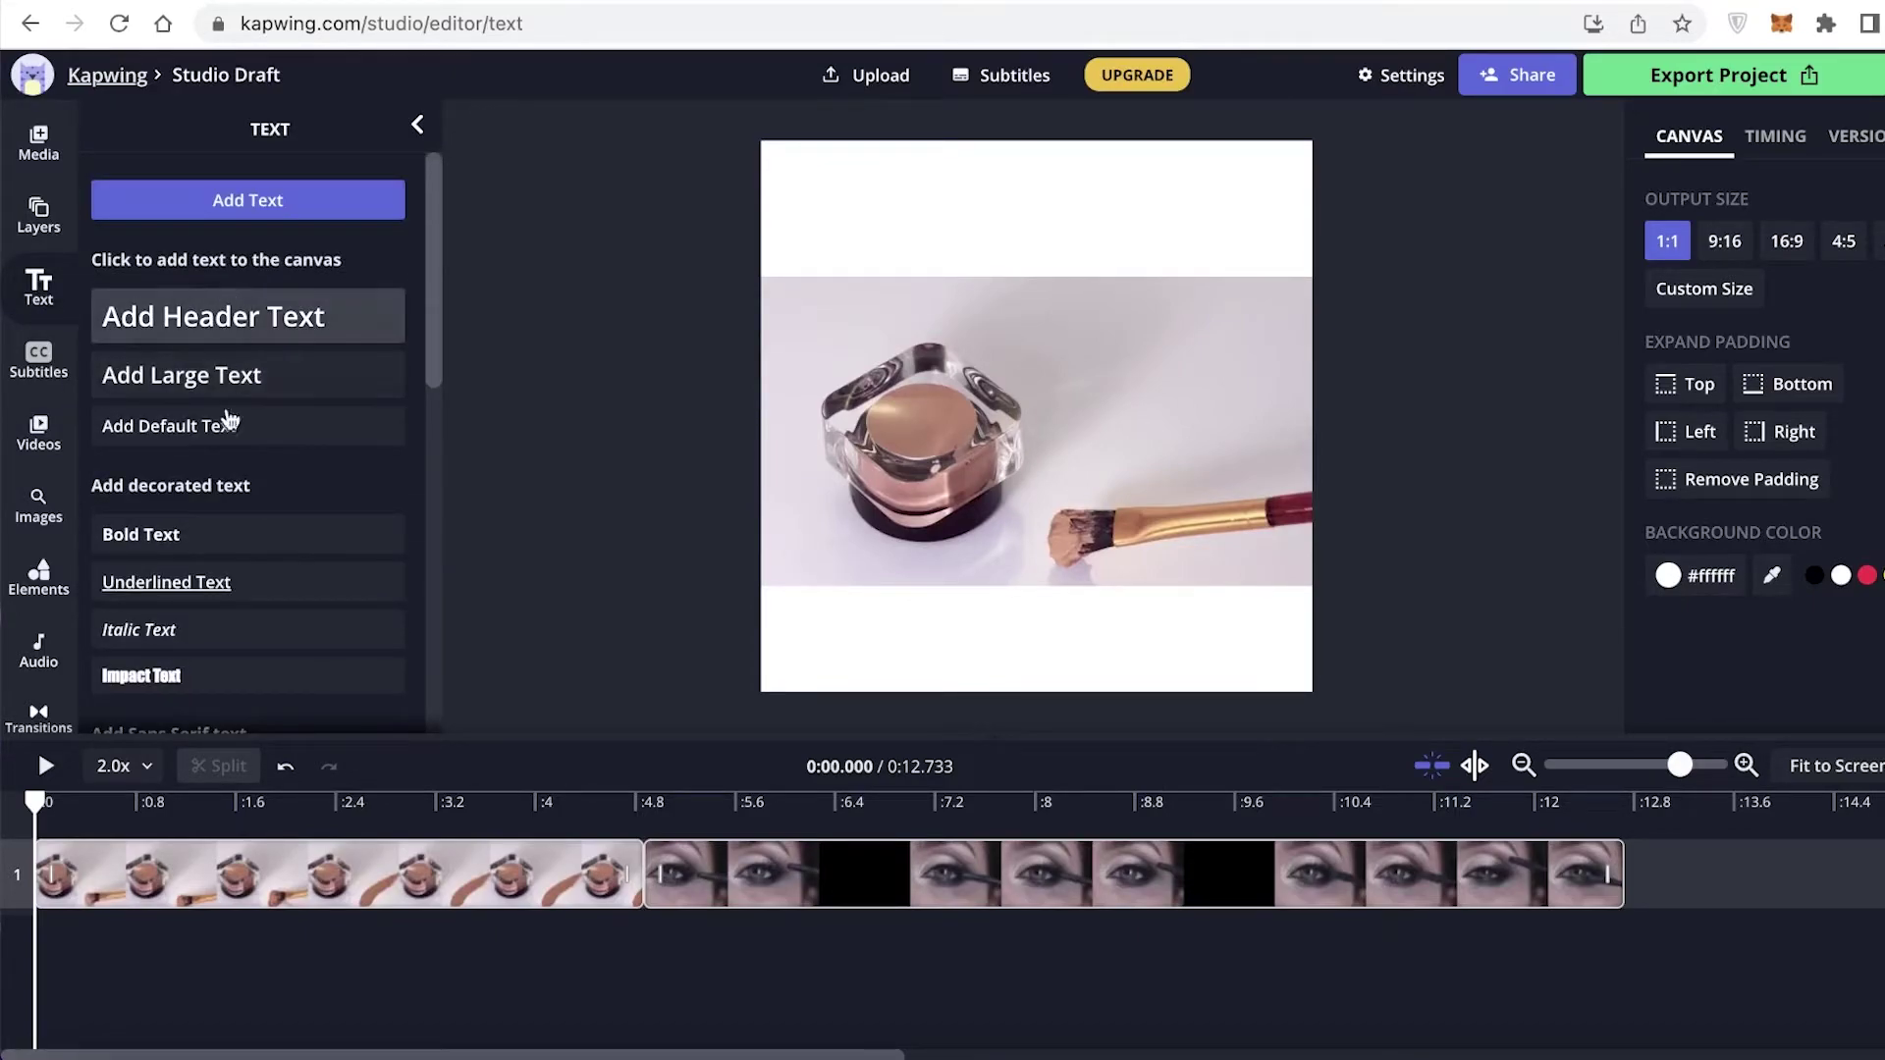
scroll(245, 427, down, 10)
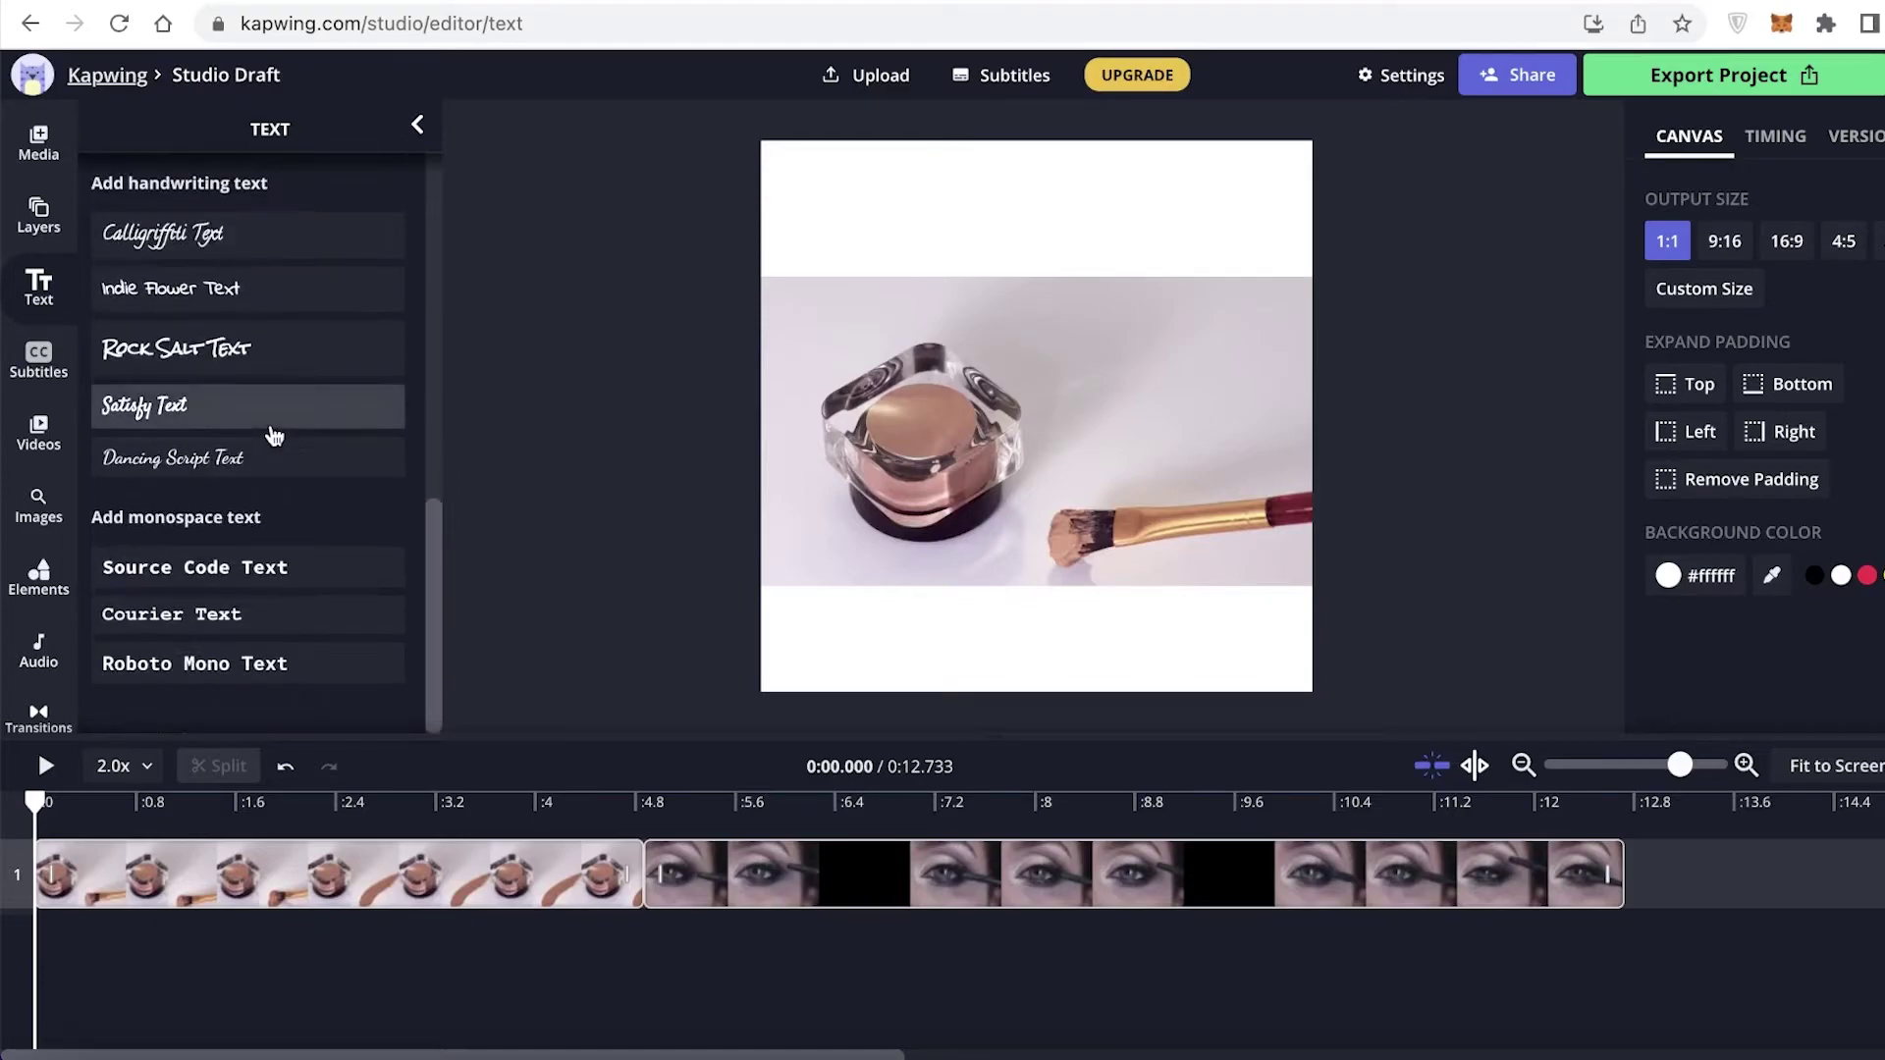
click(263, 294)
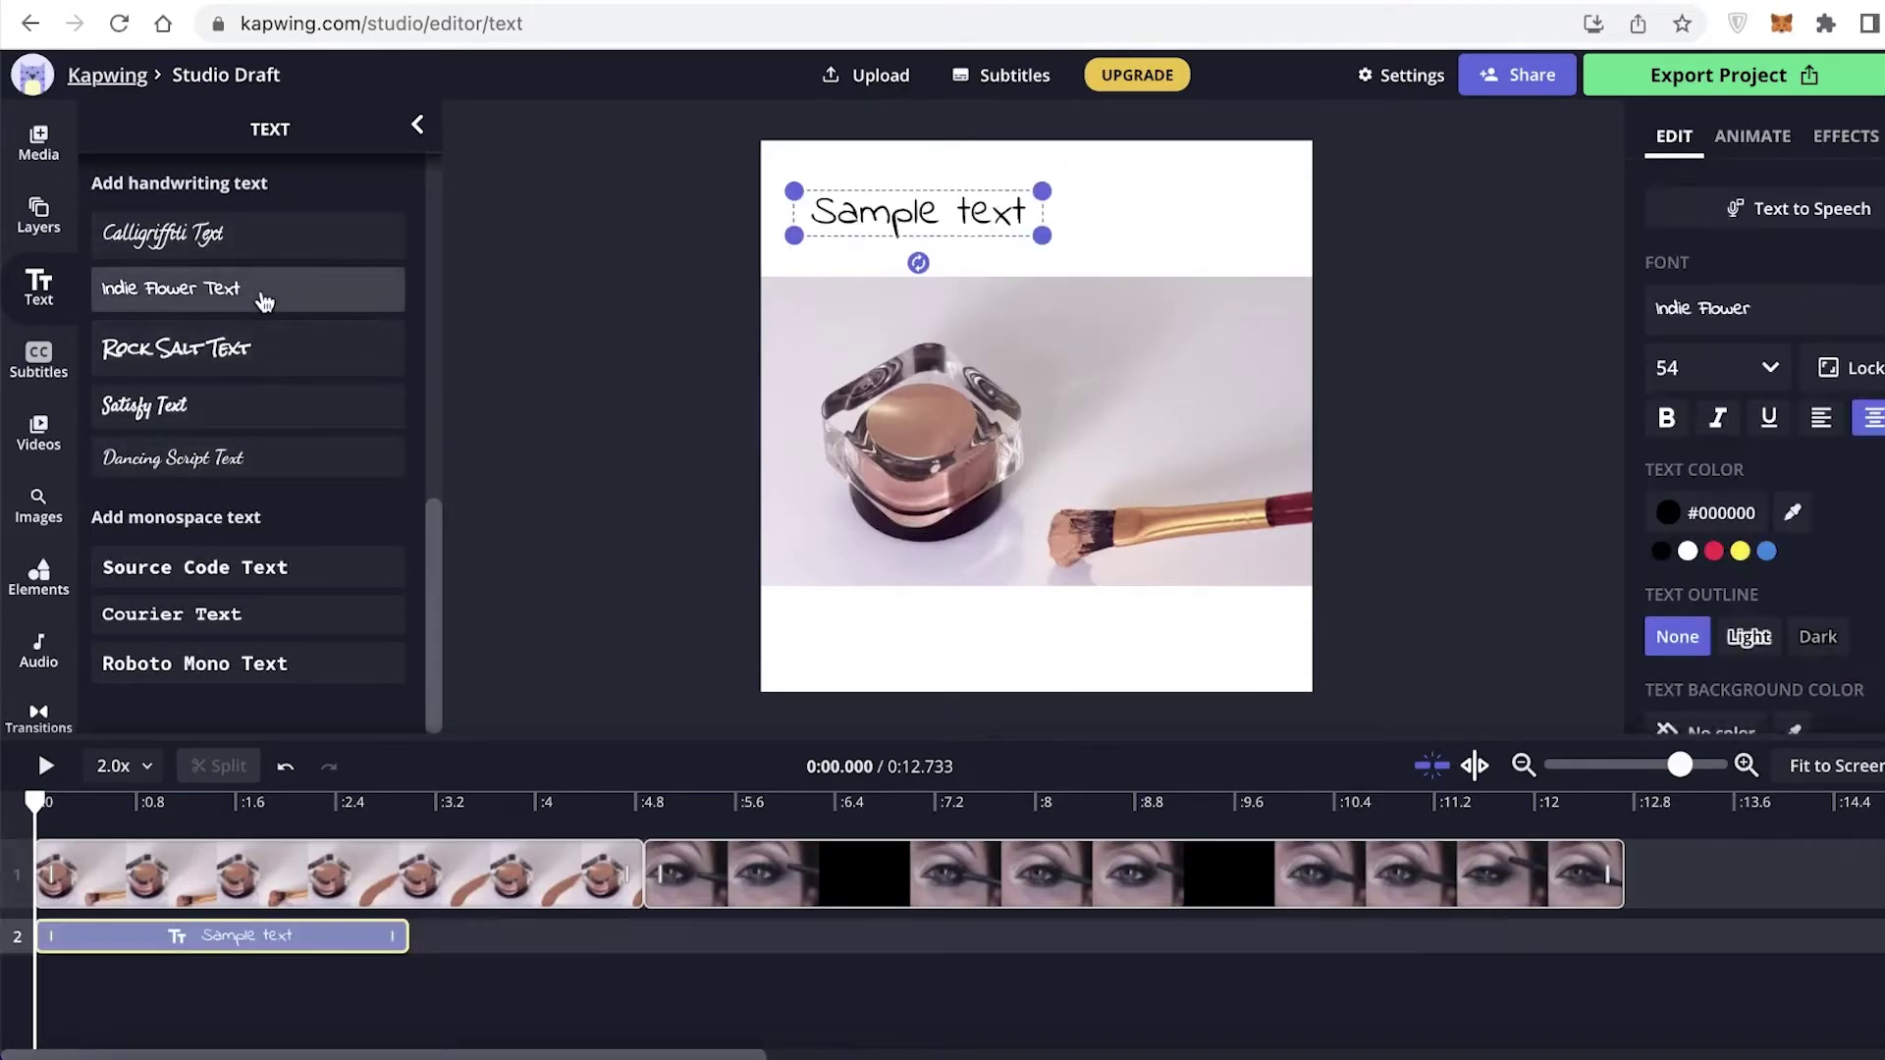
triple_click(888, 204)
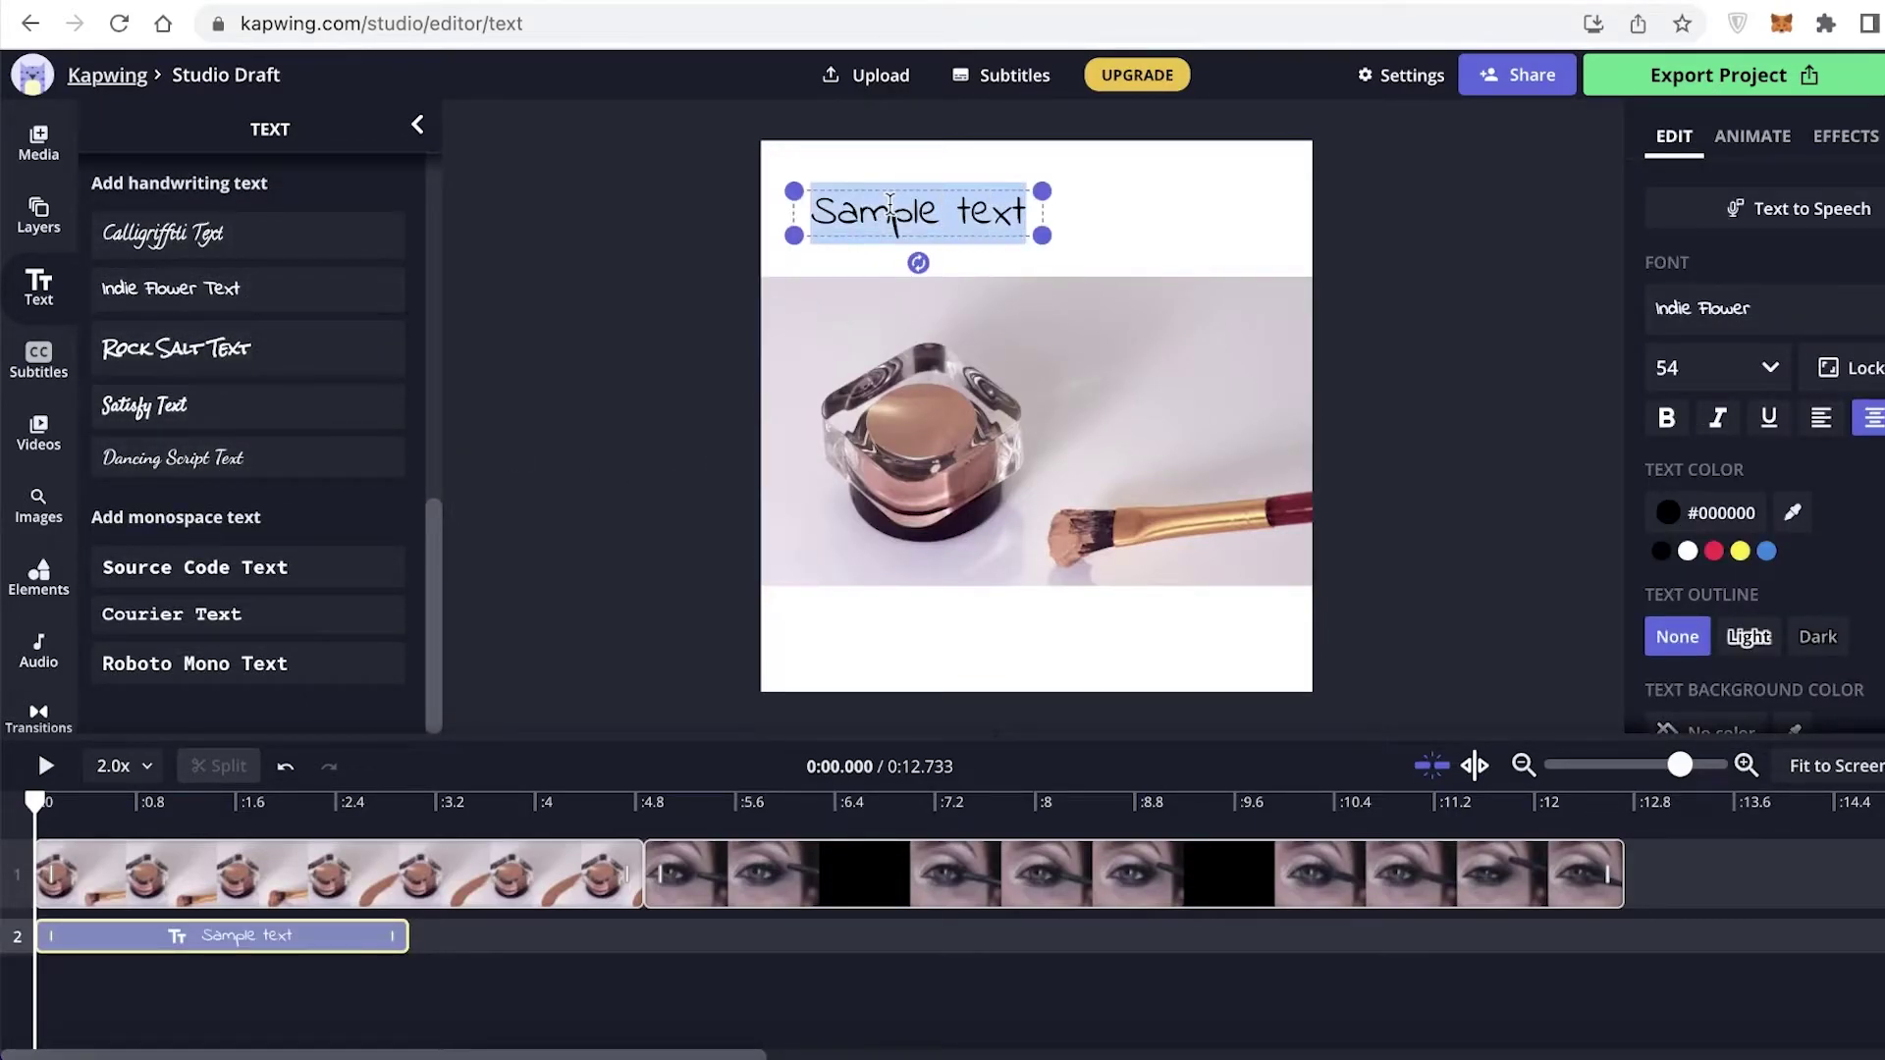
text(want flaw)
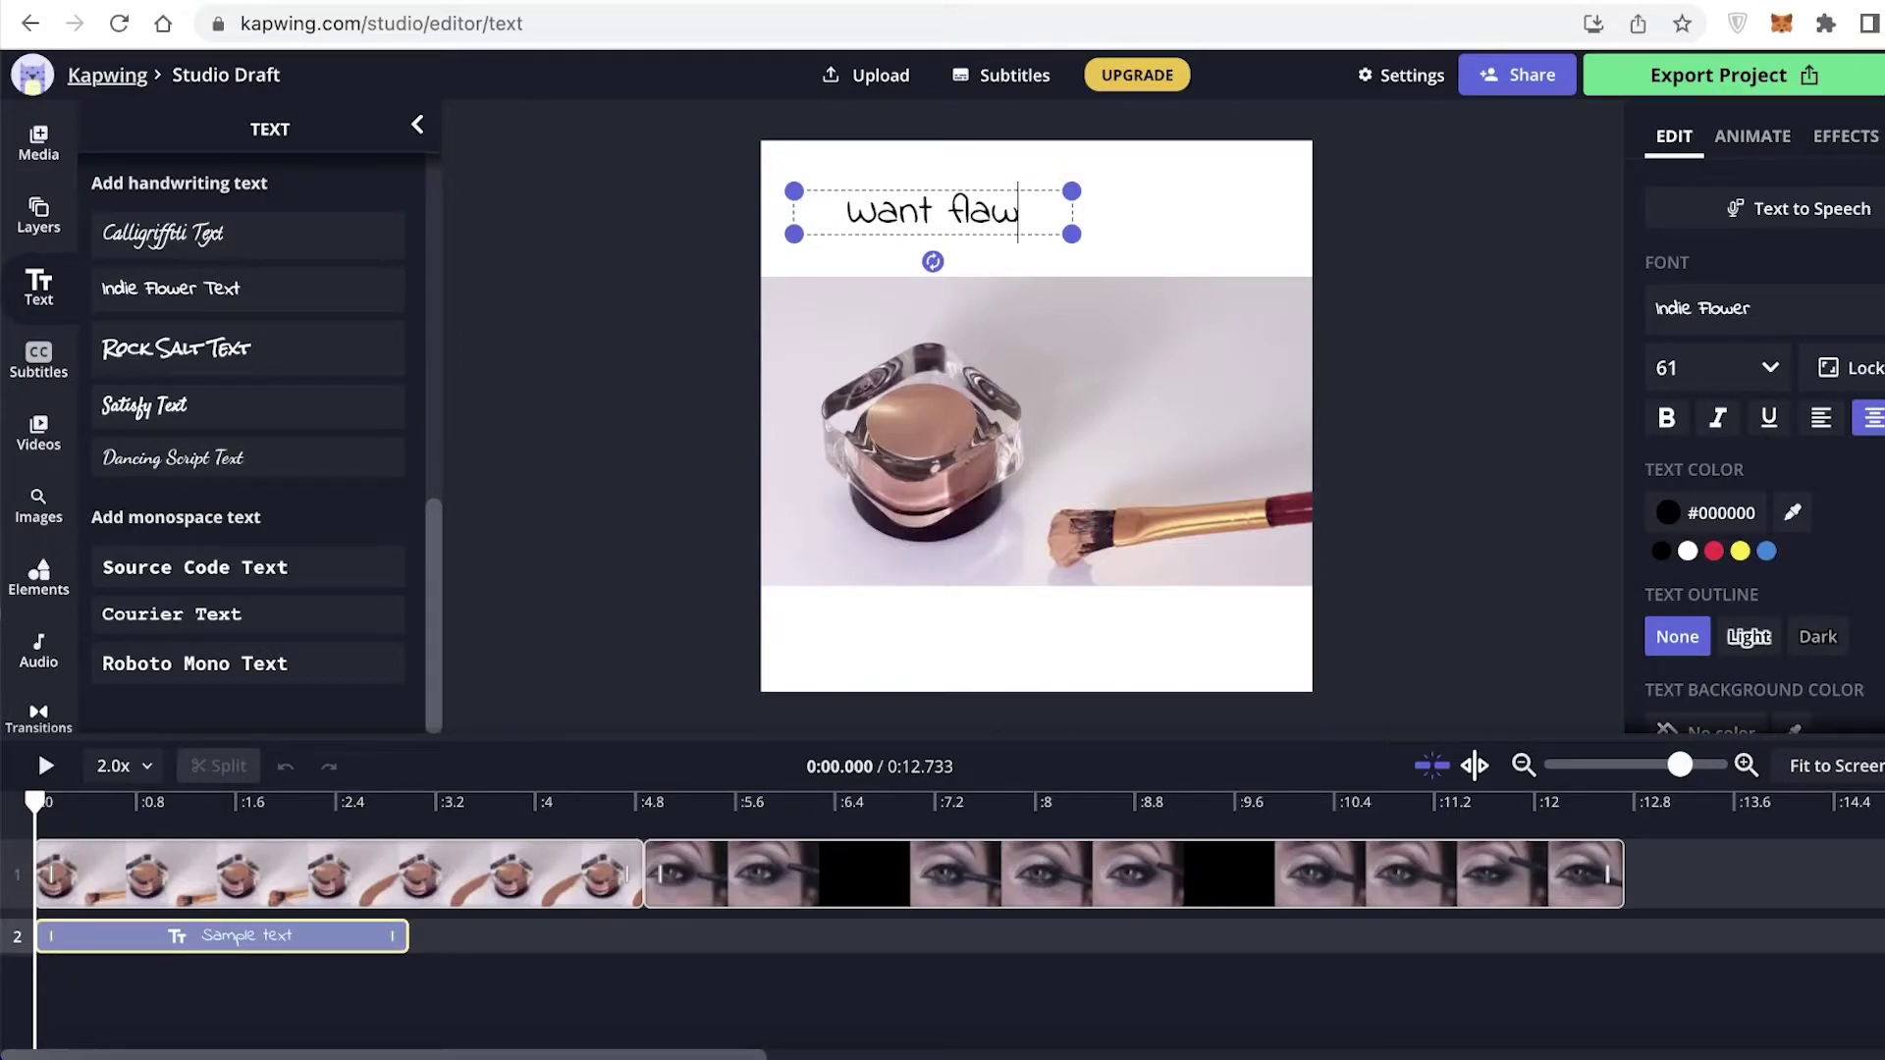
text(ess skin?)
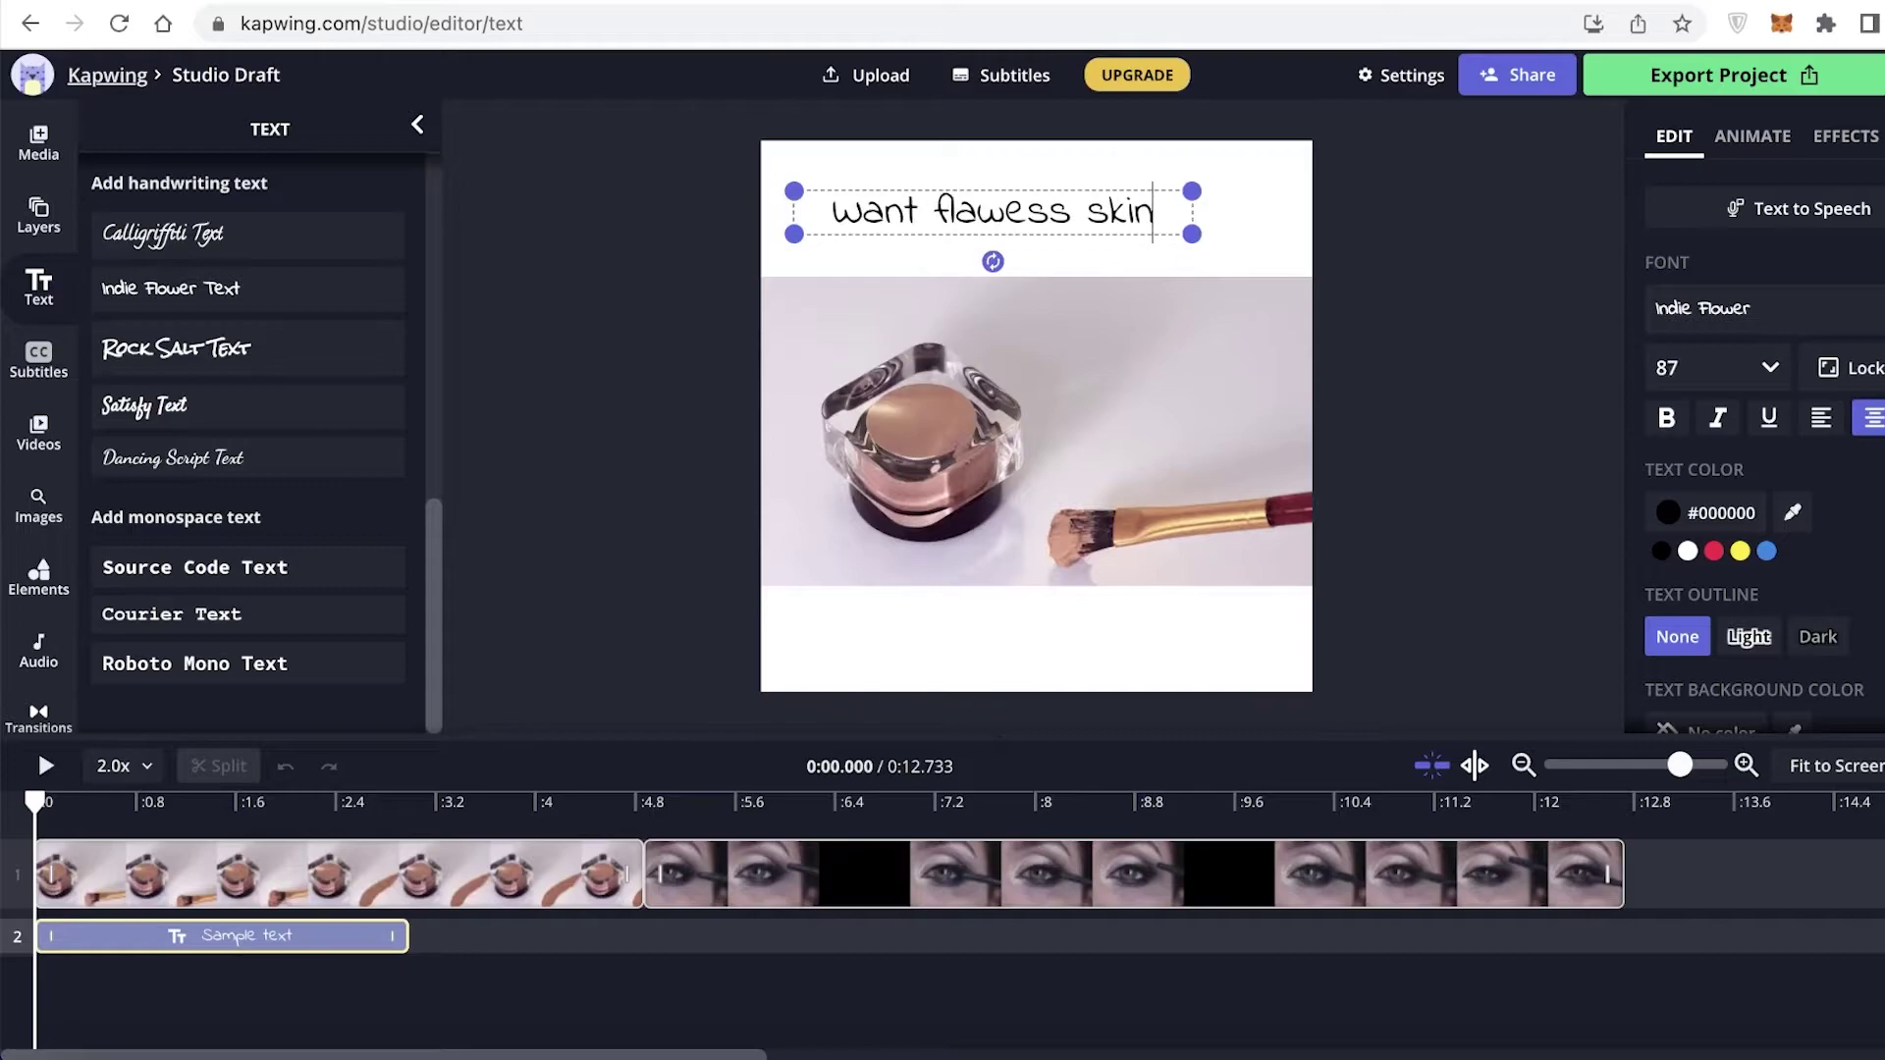
Give the caption a dark outline and enlarge it to size 70.
triple_click(1043, 209)
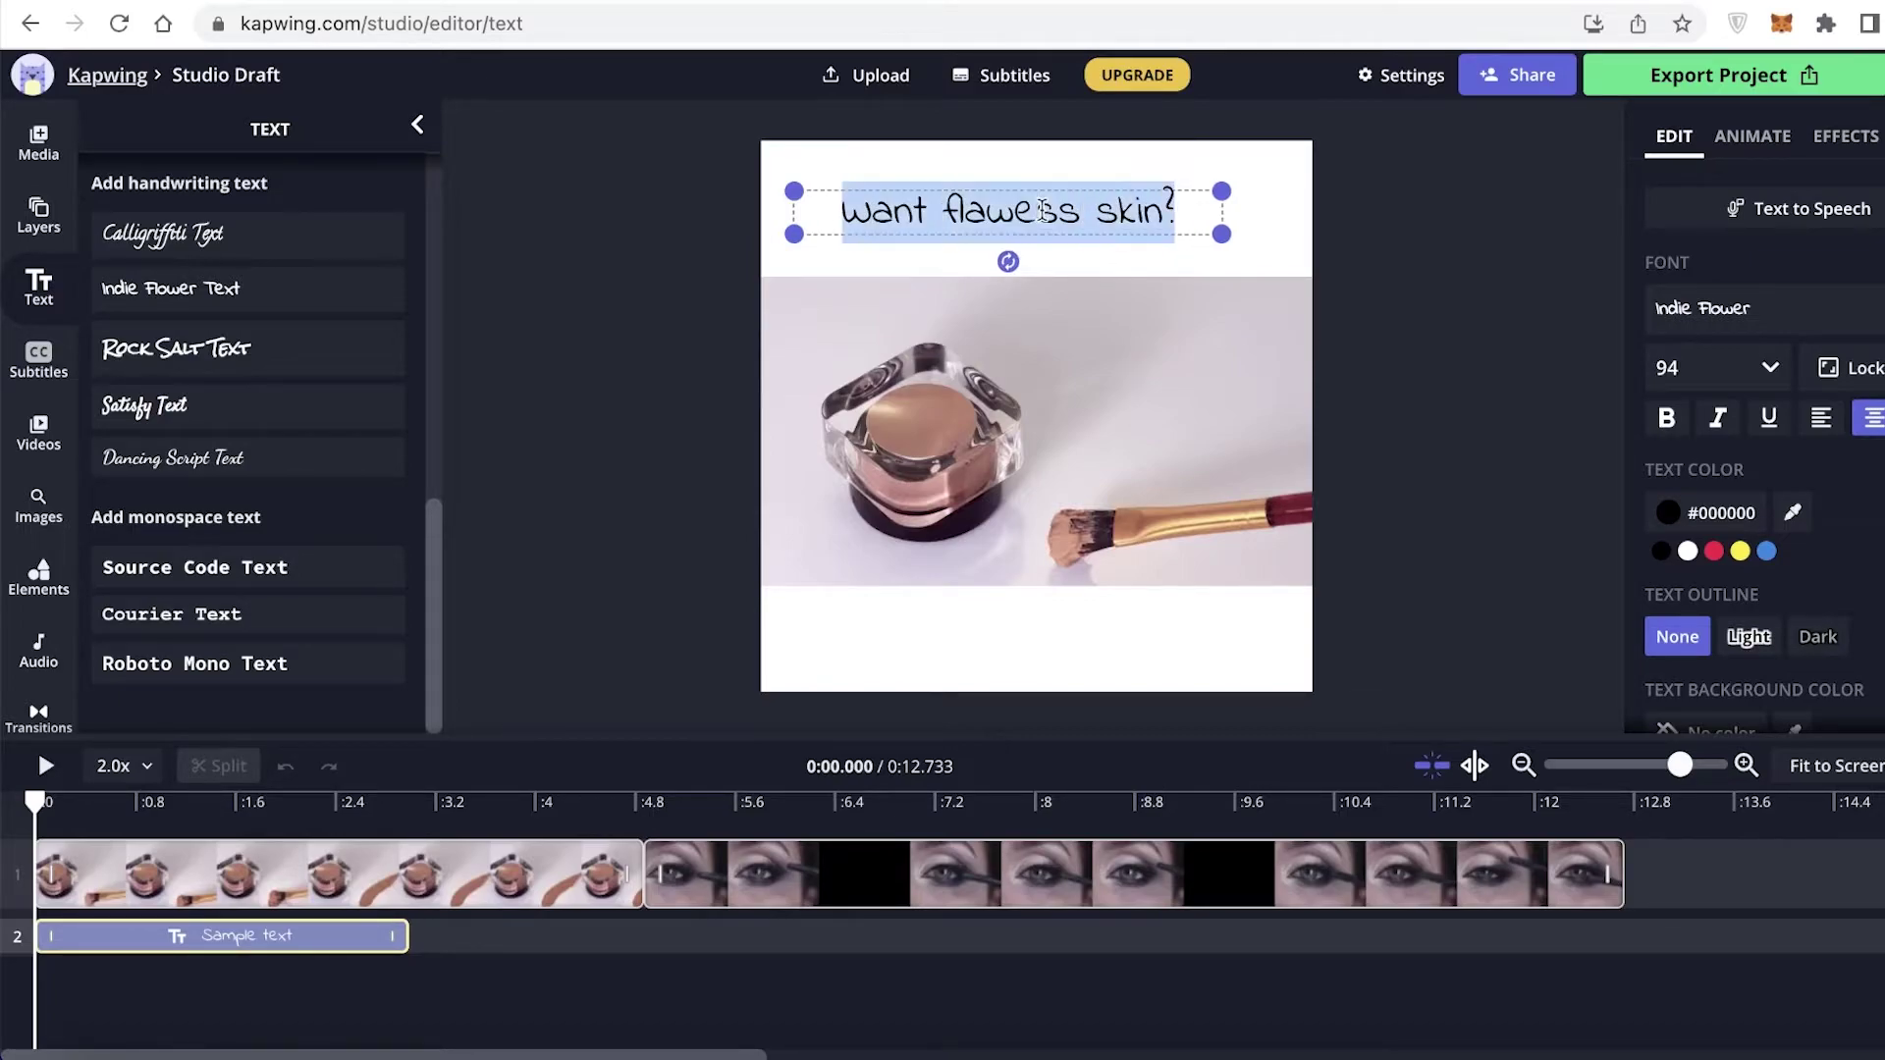
click(1764, 648)
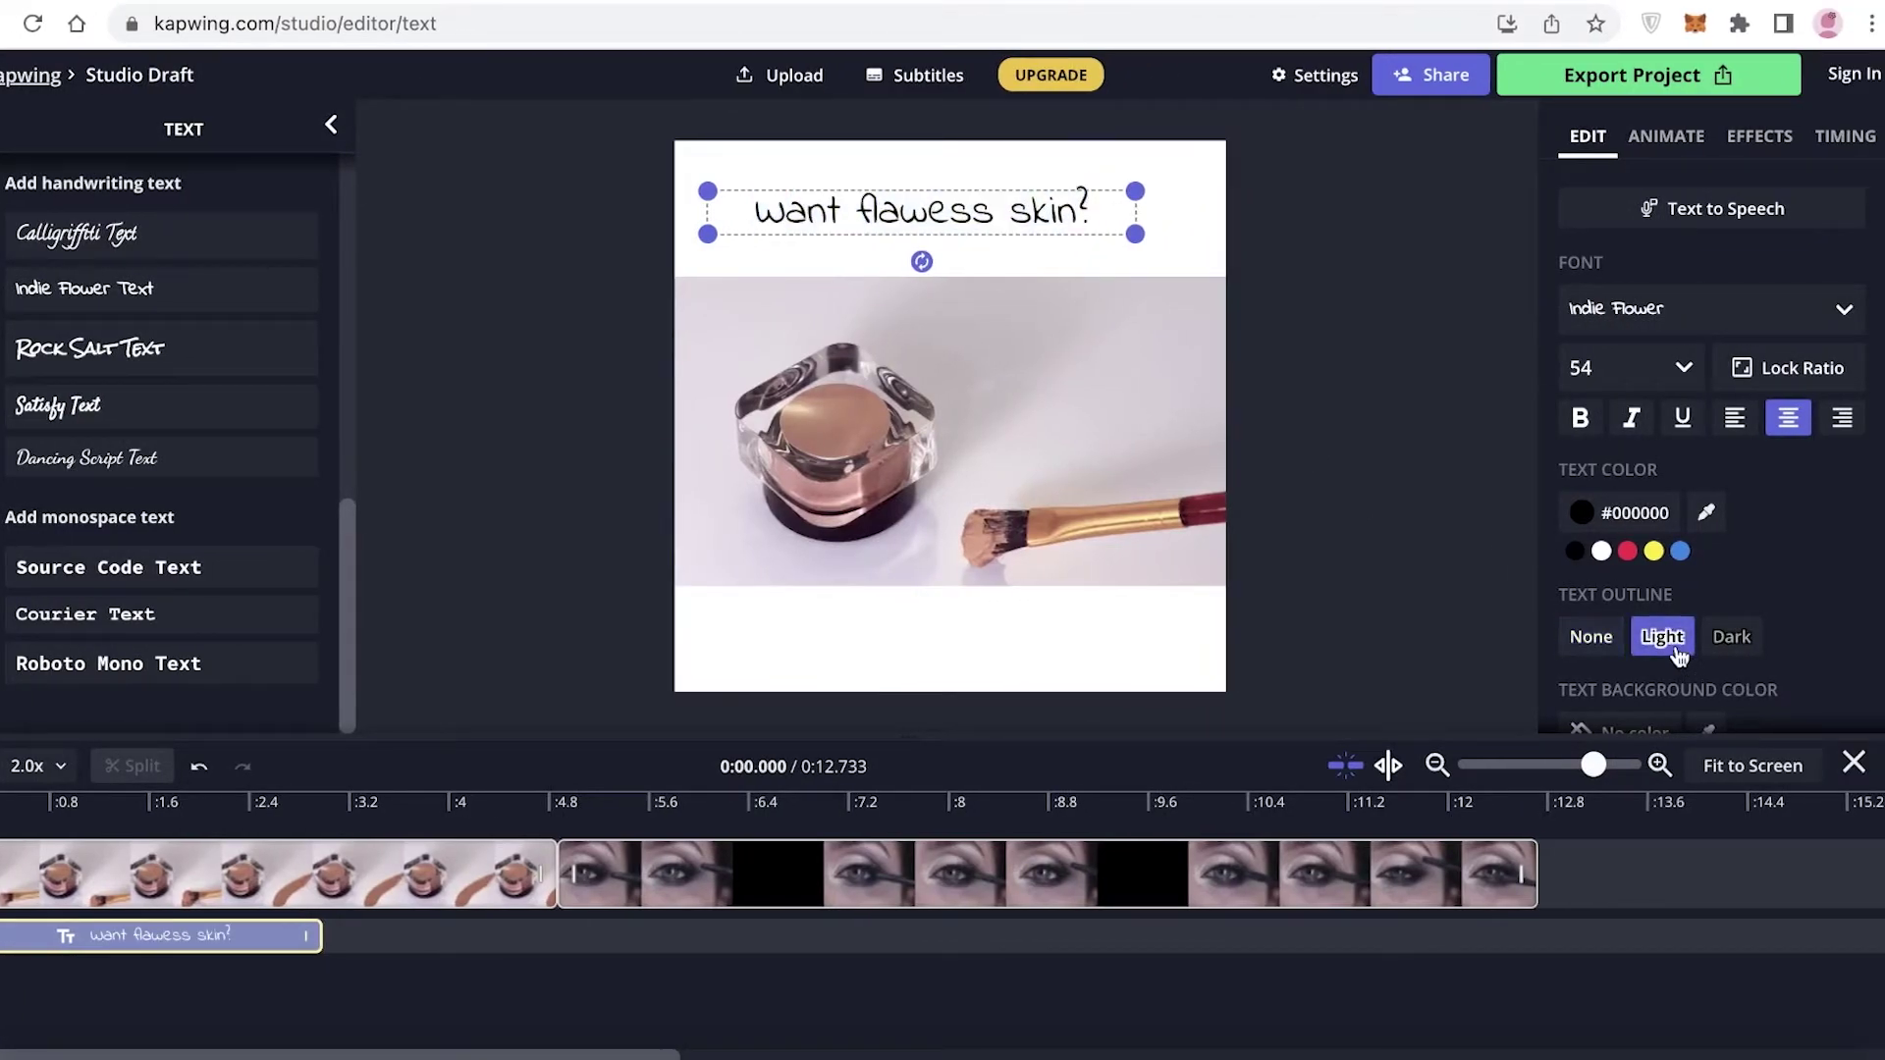
triple_click(992, 190)
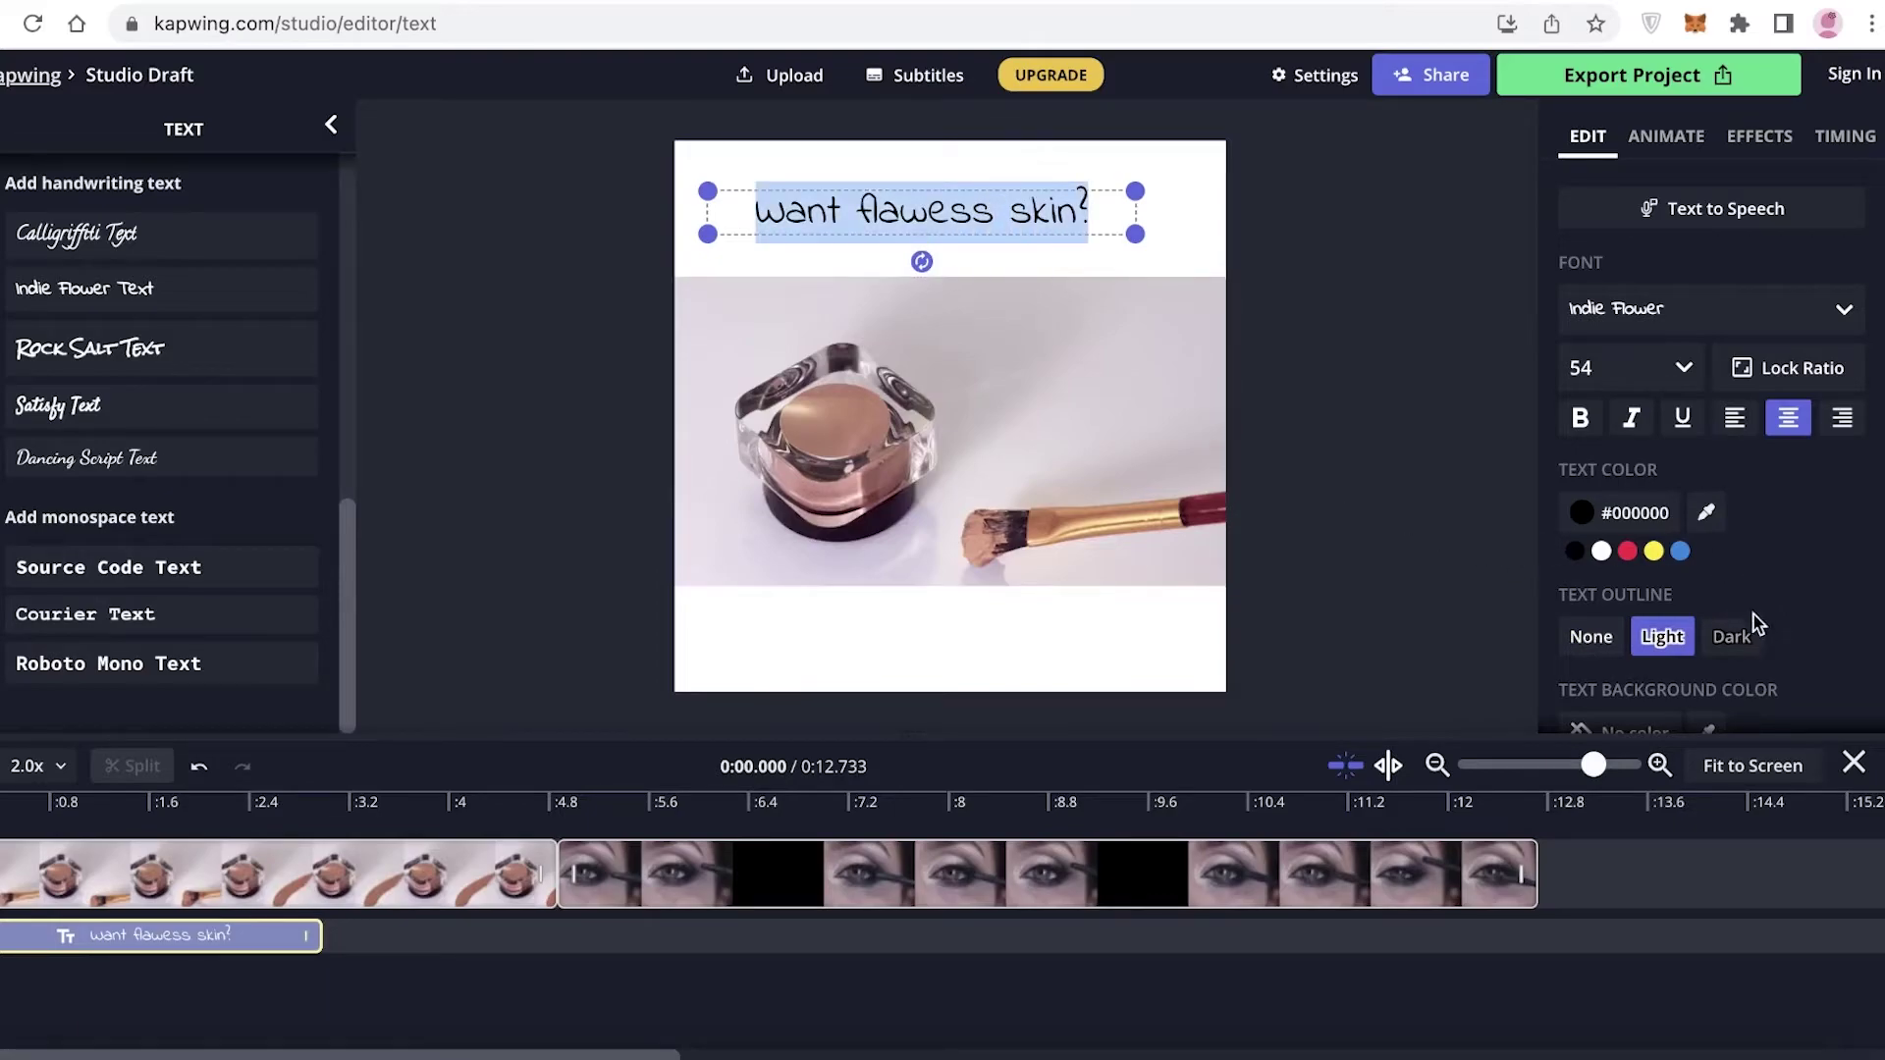
click(1731, 640)
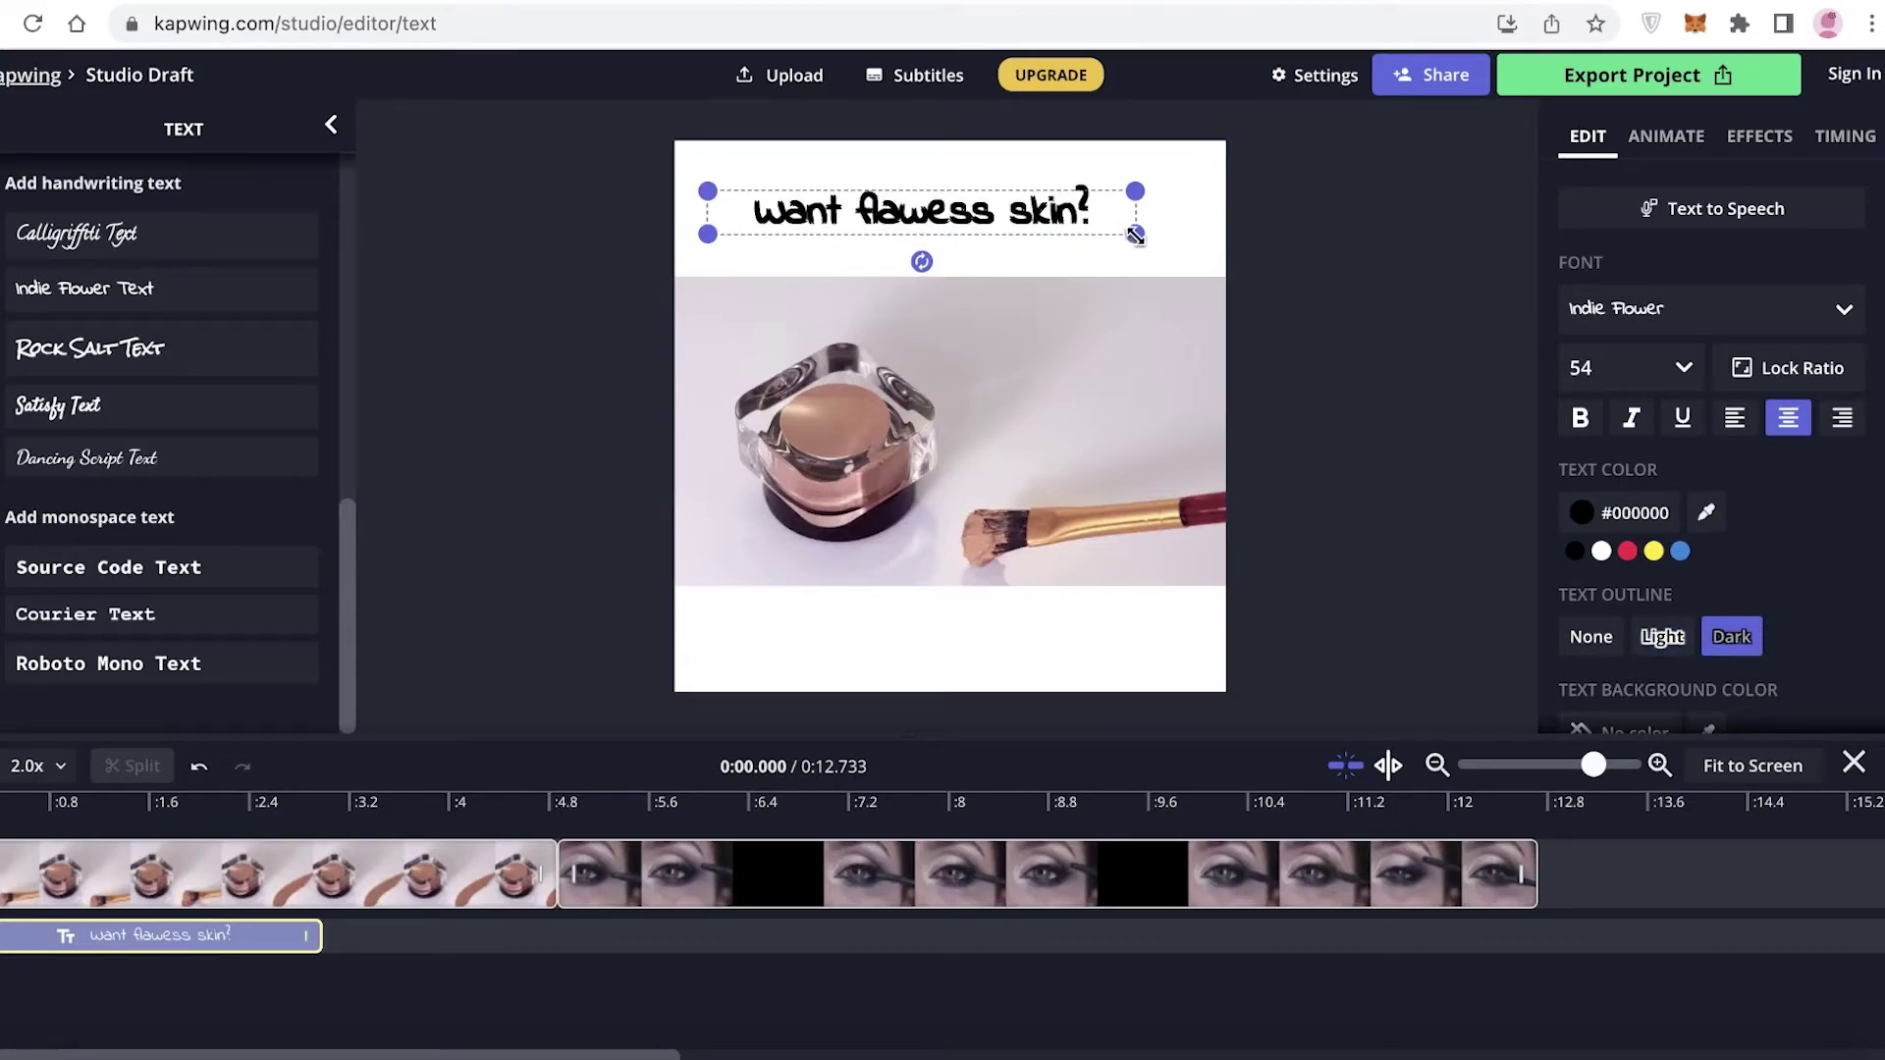
drag(1136, 236, 1175, 246)
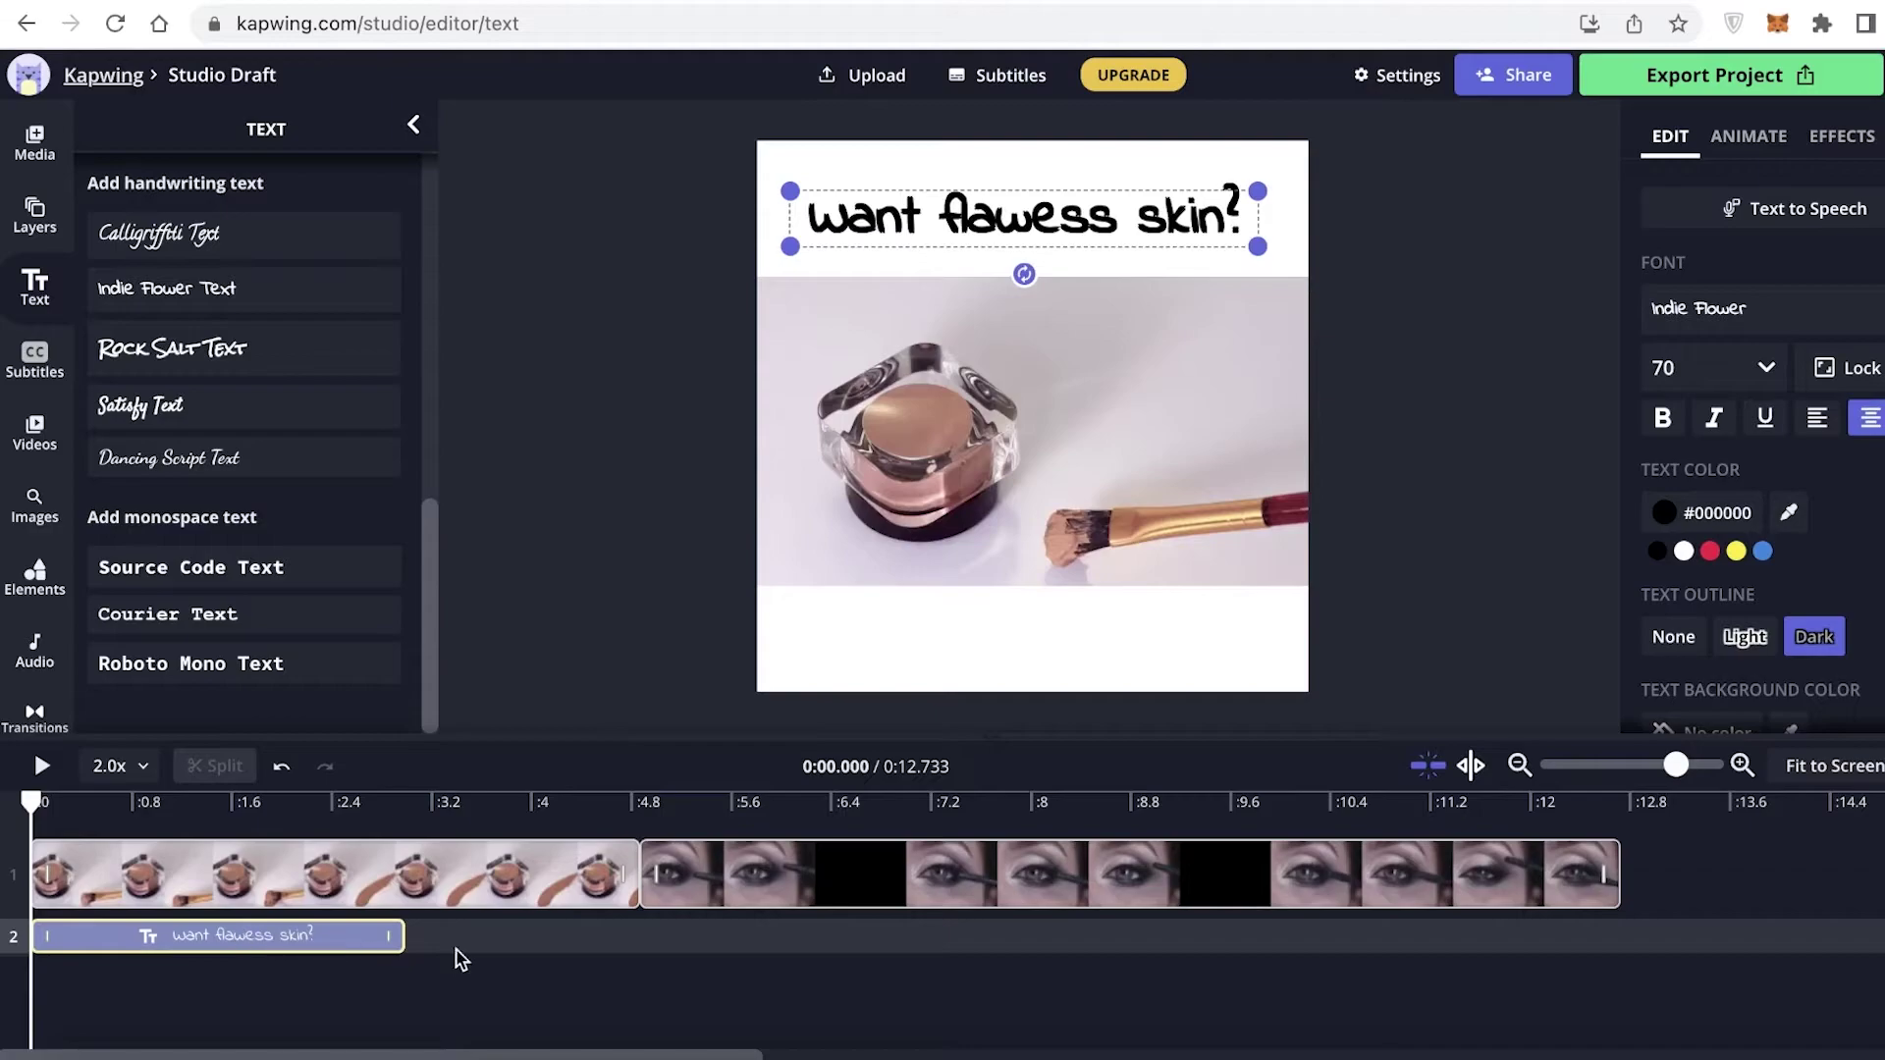
Extend the 'want flawess skin?' caption clip to end where the eye clip begins, about 4.6 s.
drag(385, 933, 592, 933)
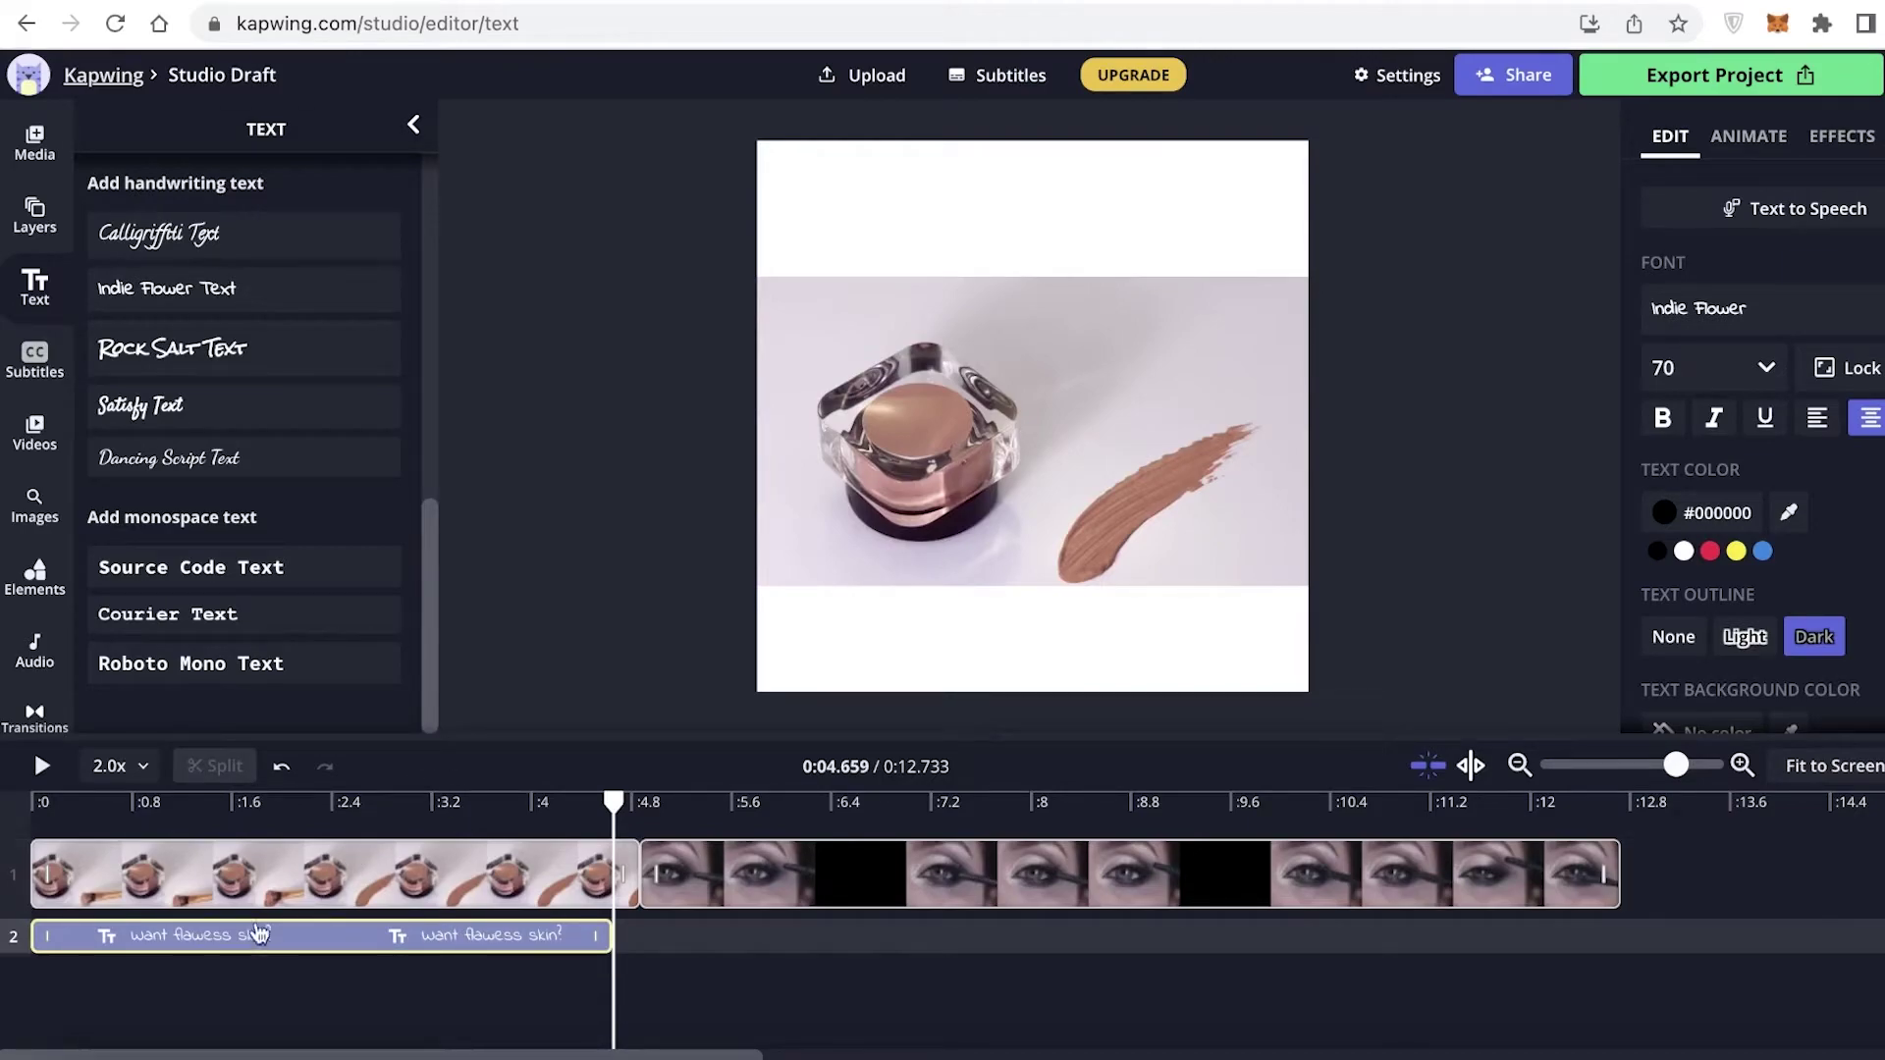
click(340, 944)
drag(341, 944, 344, 929)
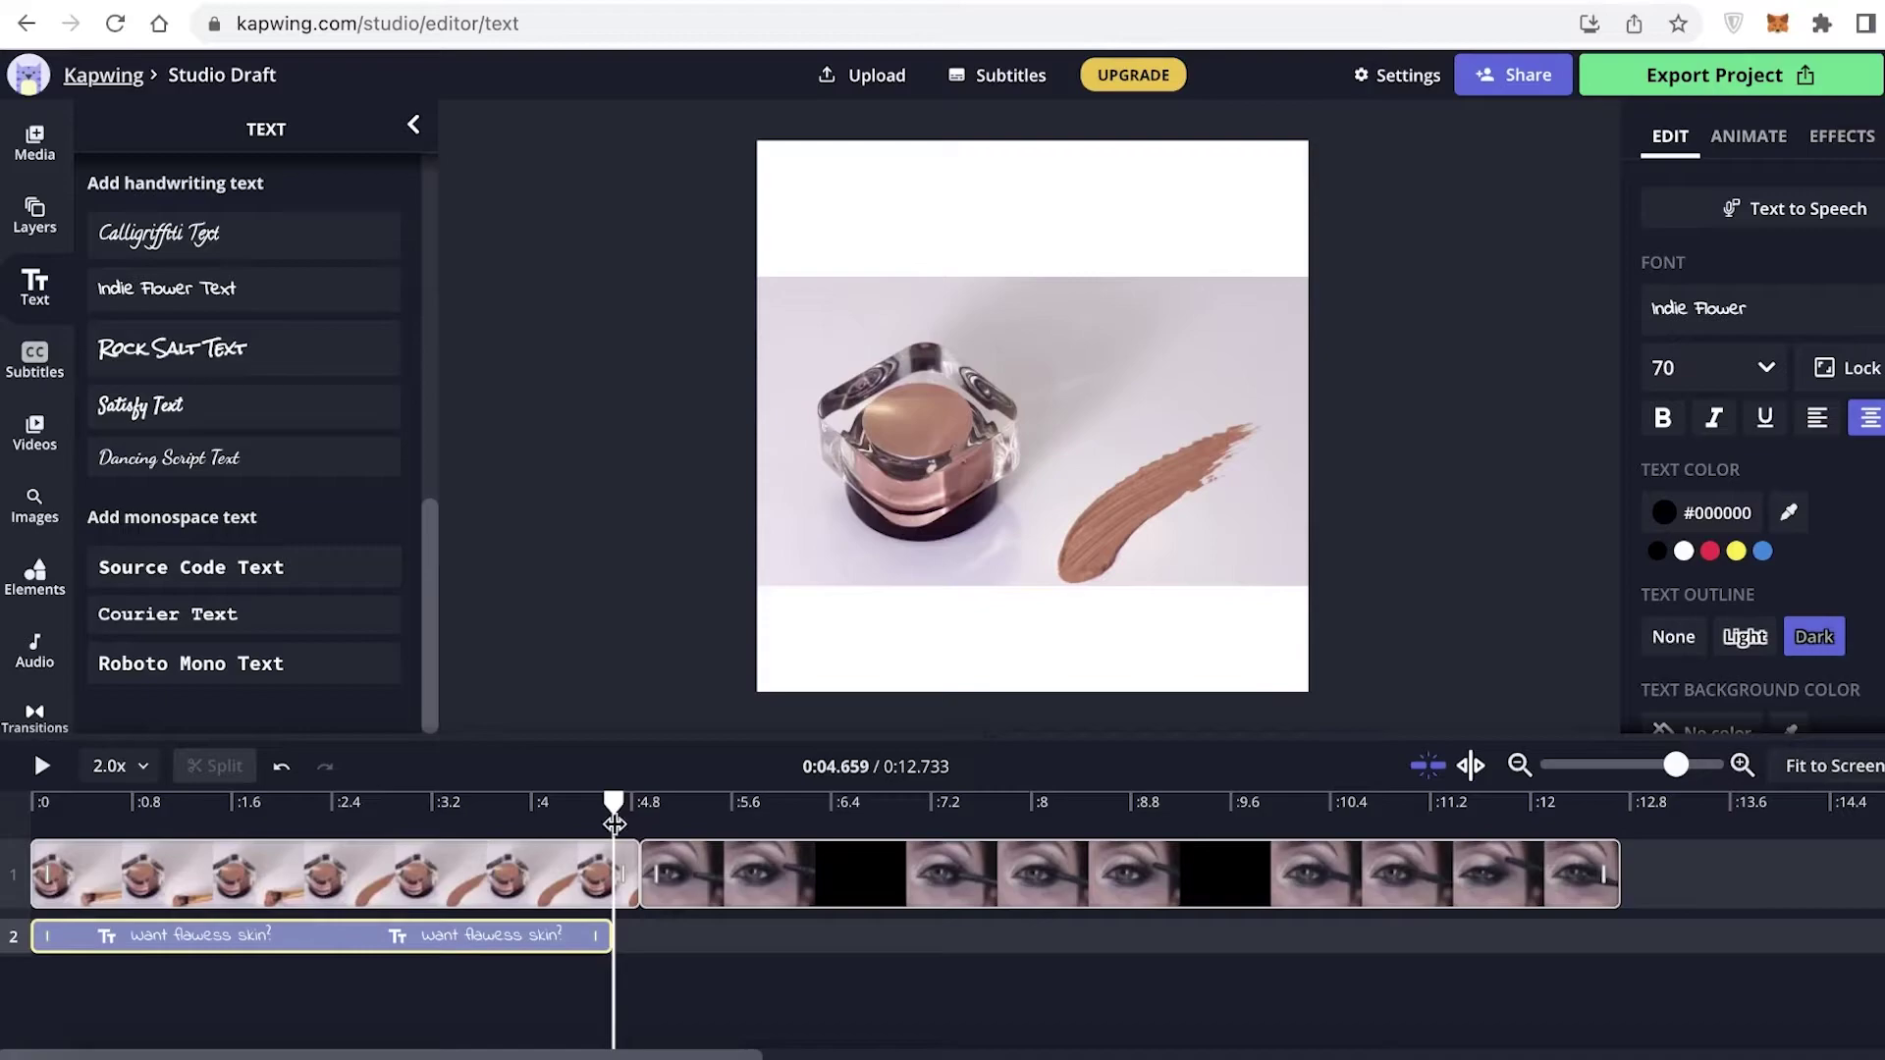
mouse_move(616, 803)
mouse_down()
mouse_move(670, 807)
mouse_move(608, 823)
mouse_up()
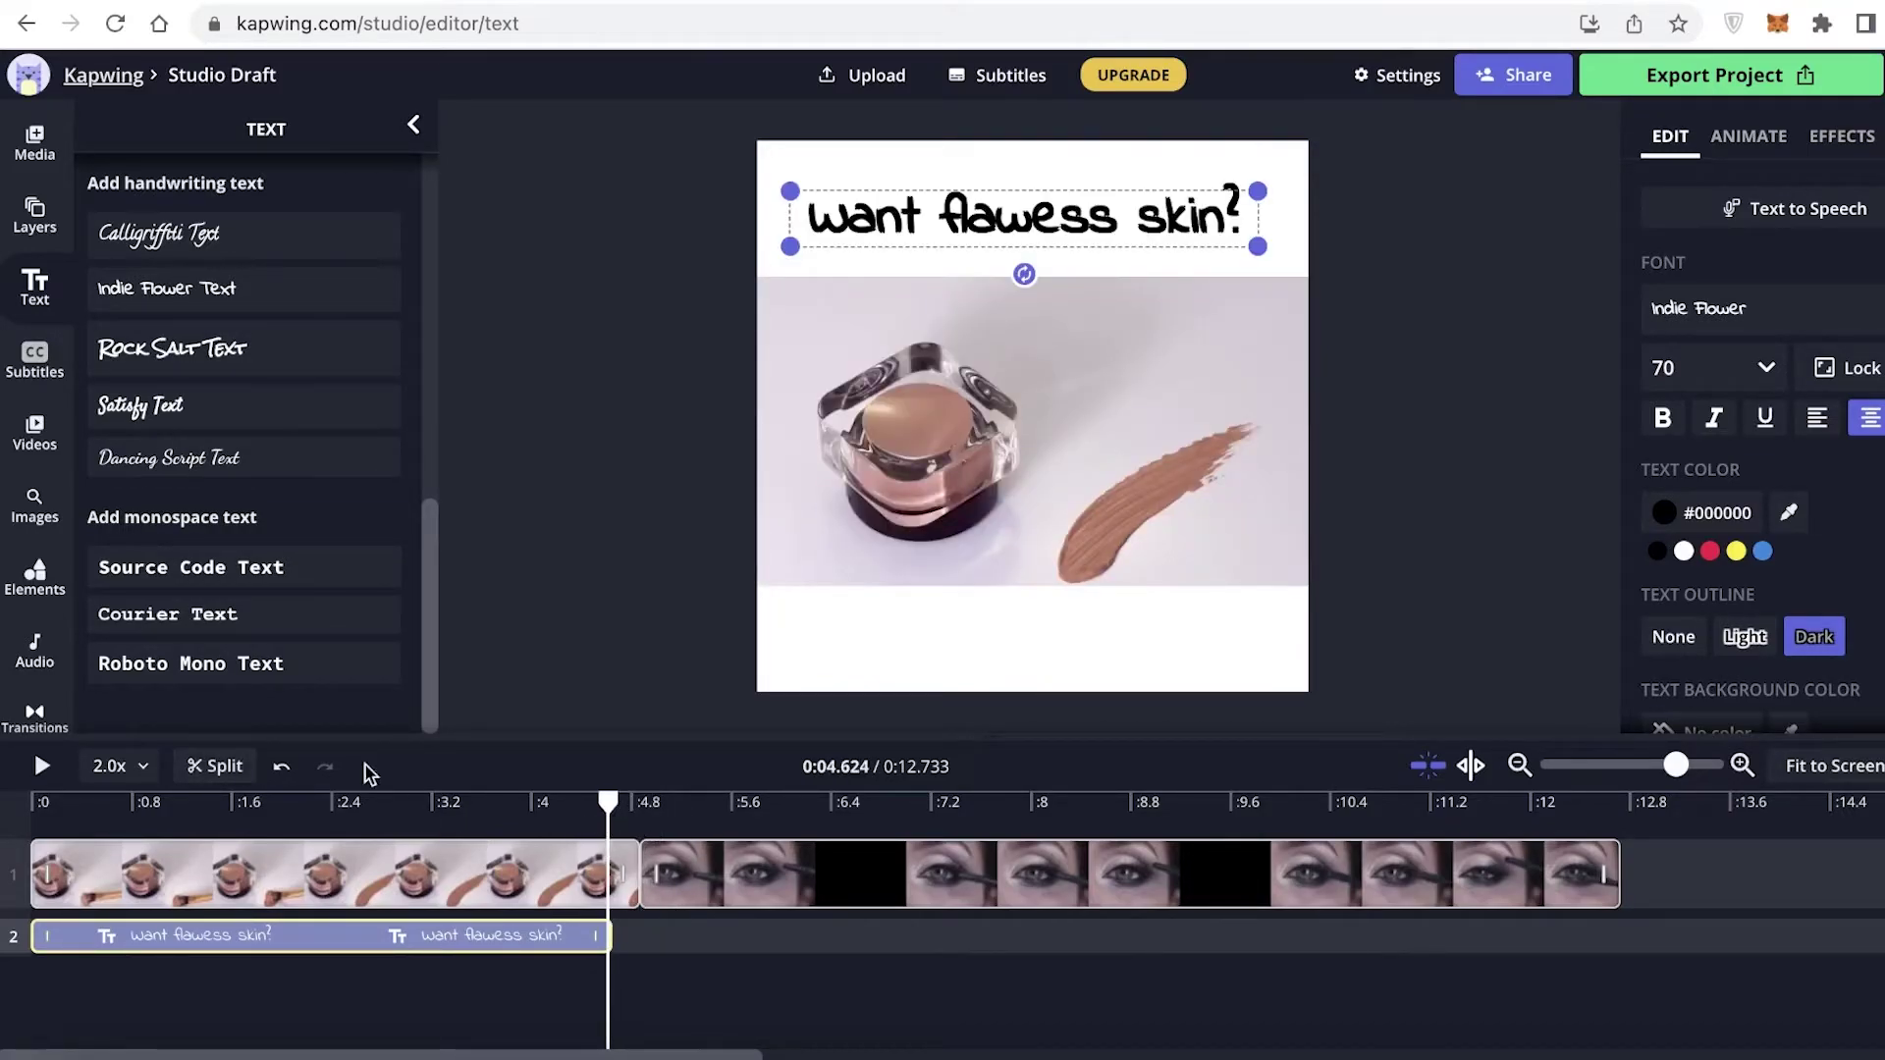
click(574, 471)
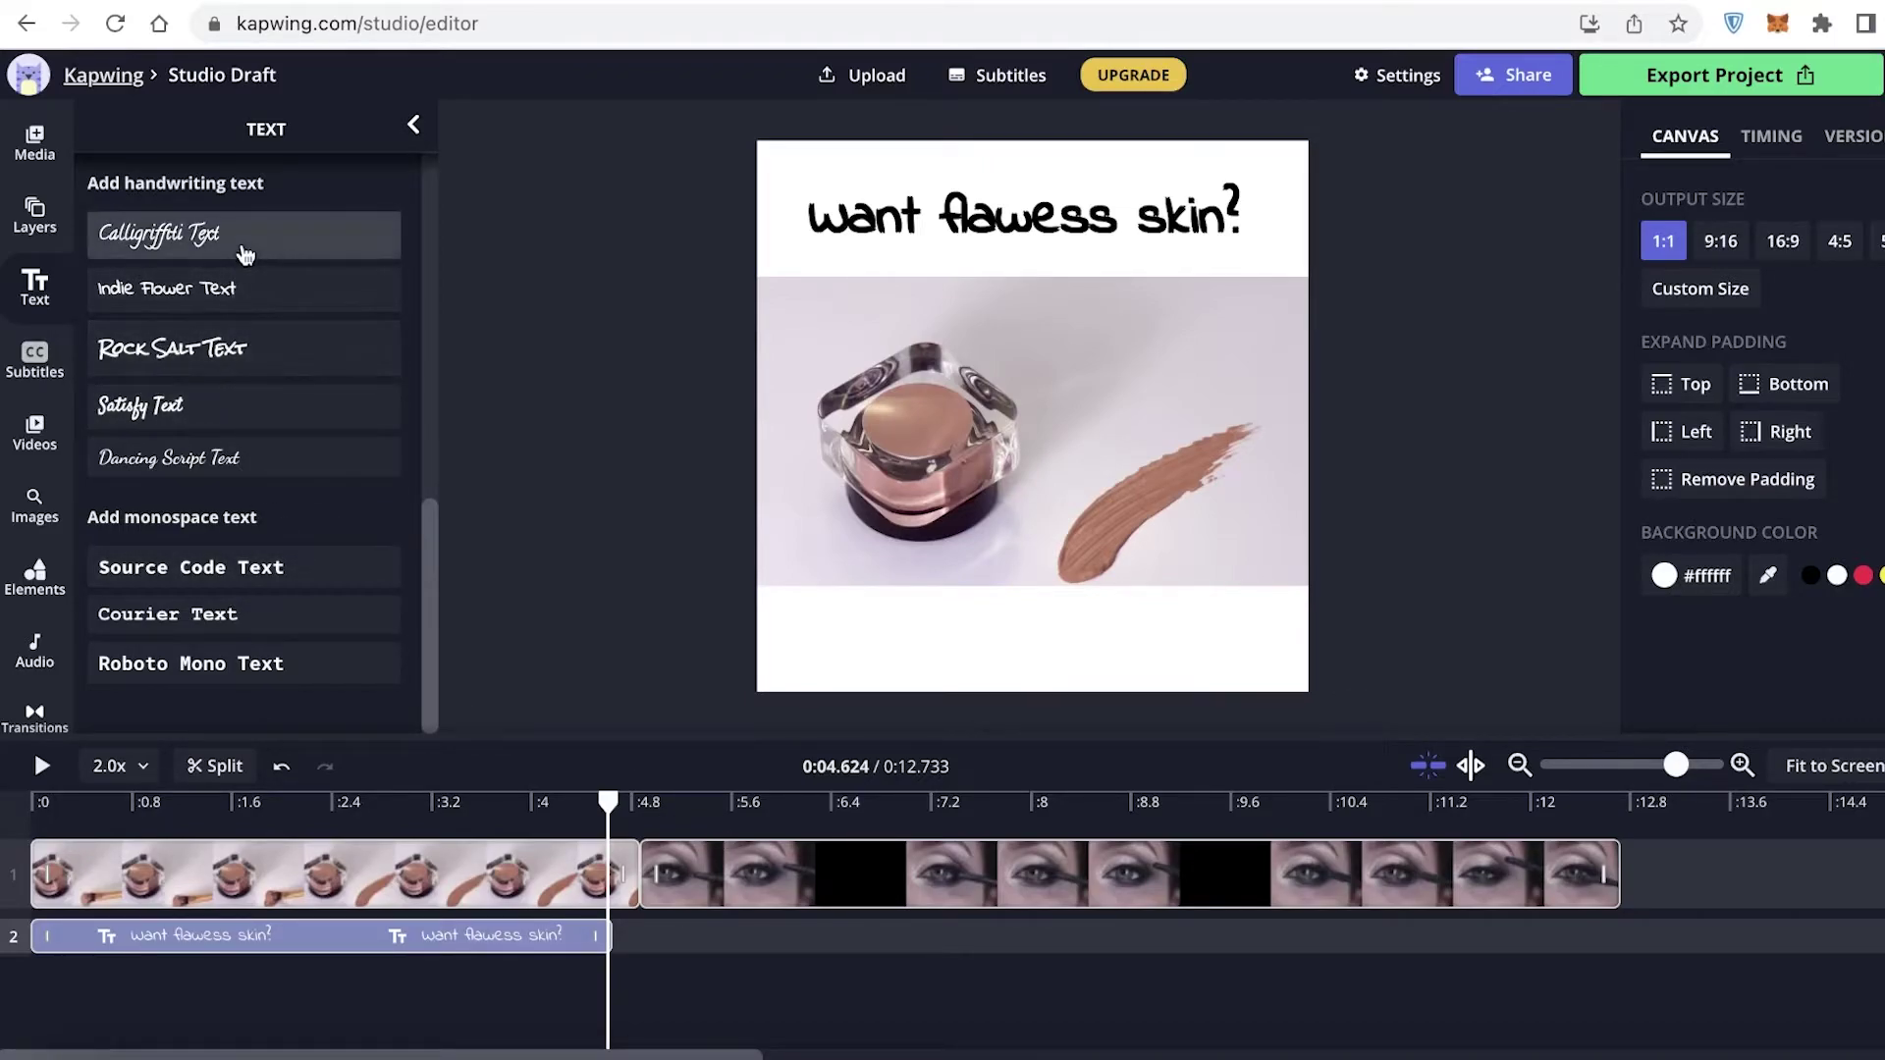
Add an Indie Flower text on track 2, starting at 4.88 s where the eye clip begins.
click(247, 297)
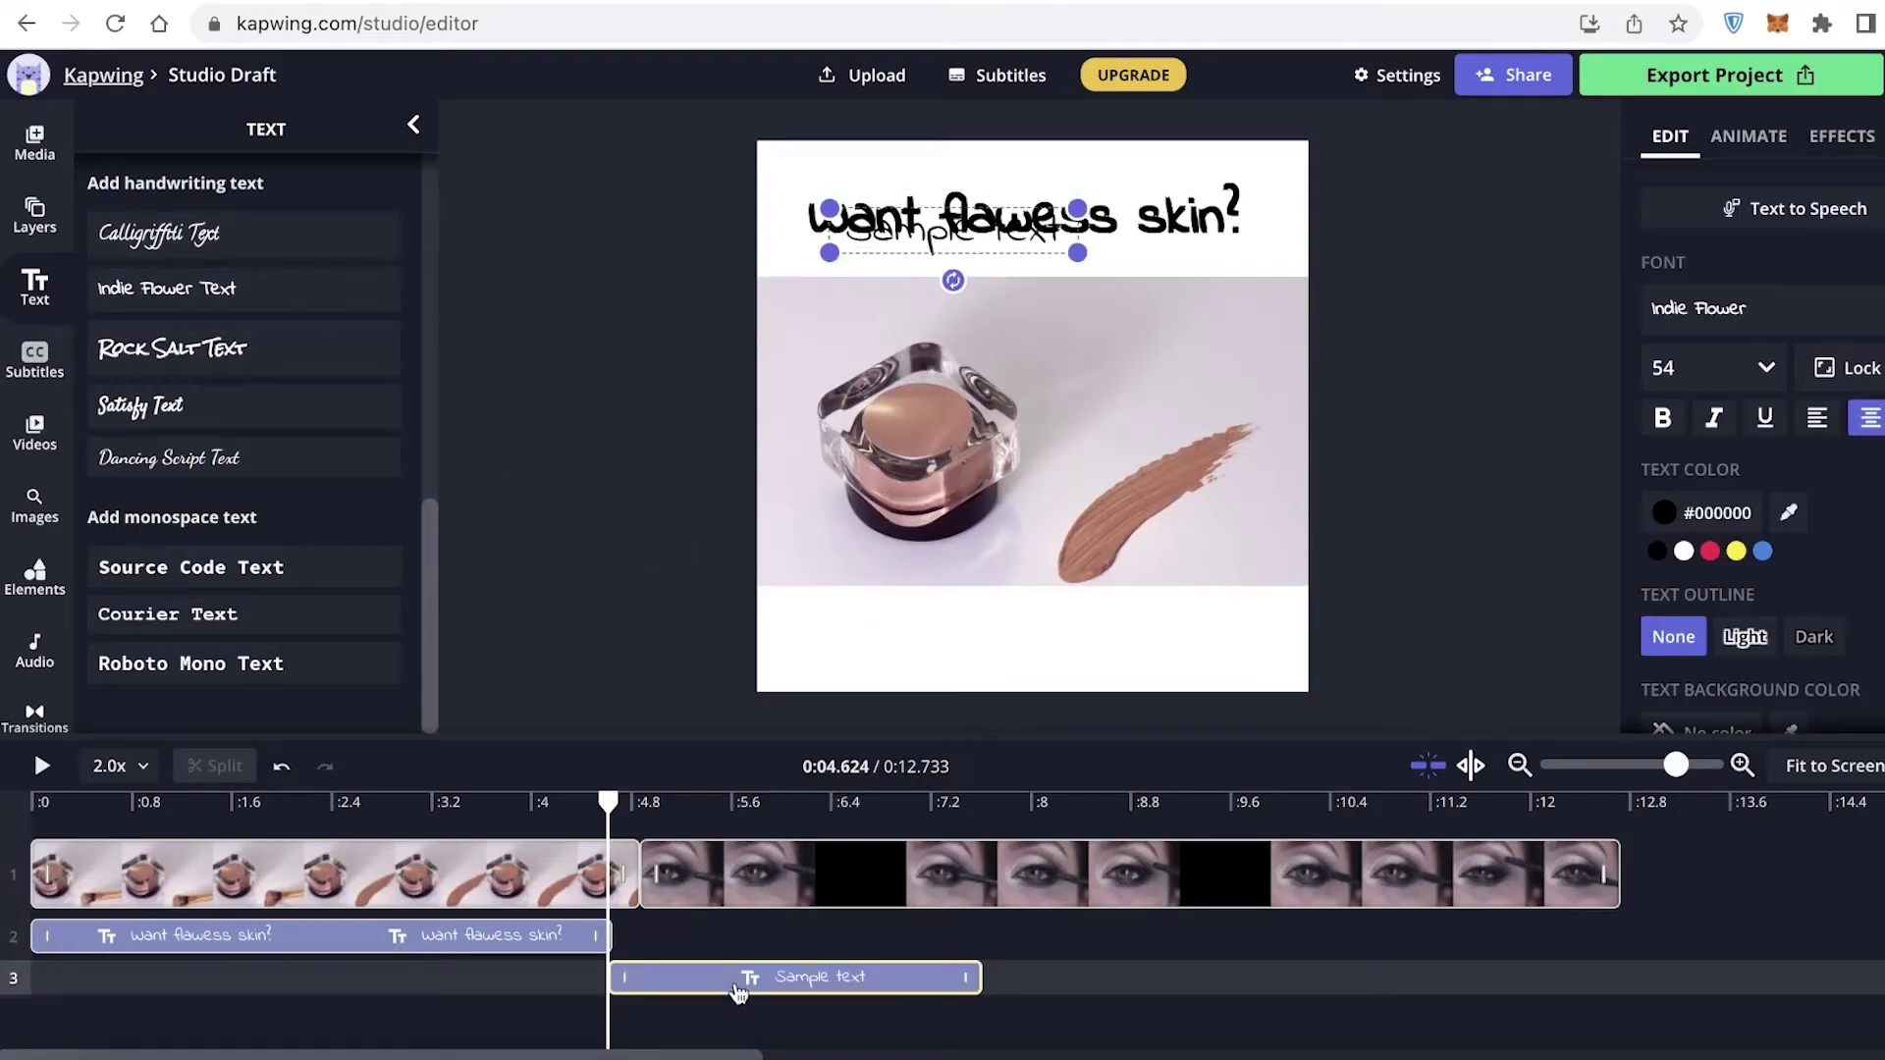
drag(736, 978, 746, 944)
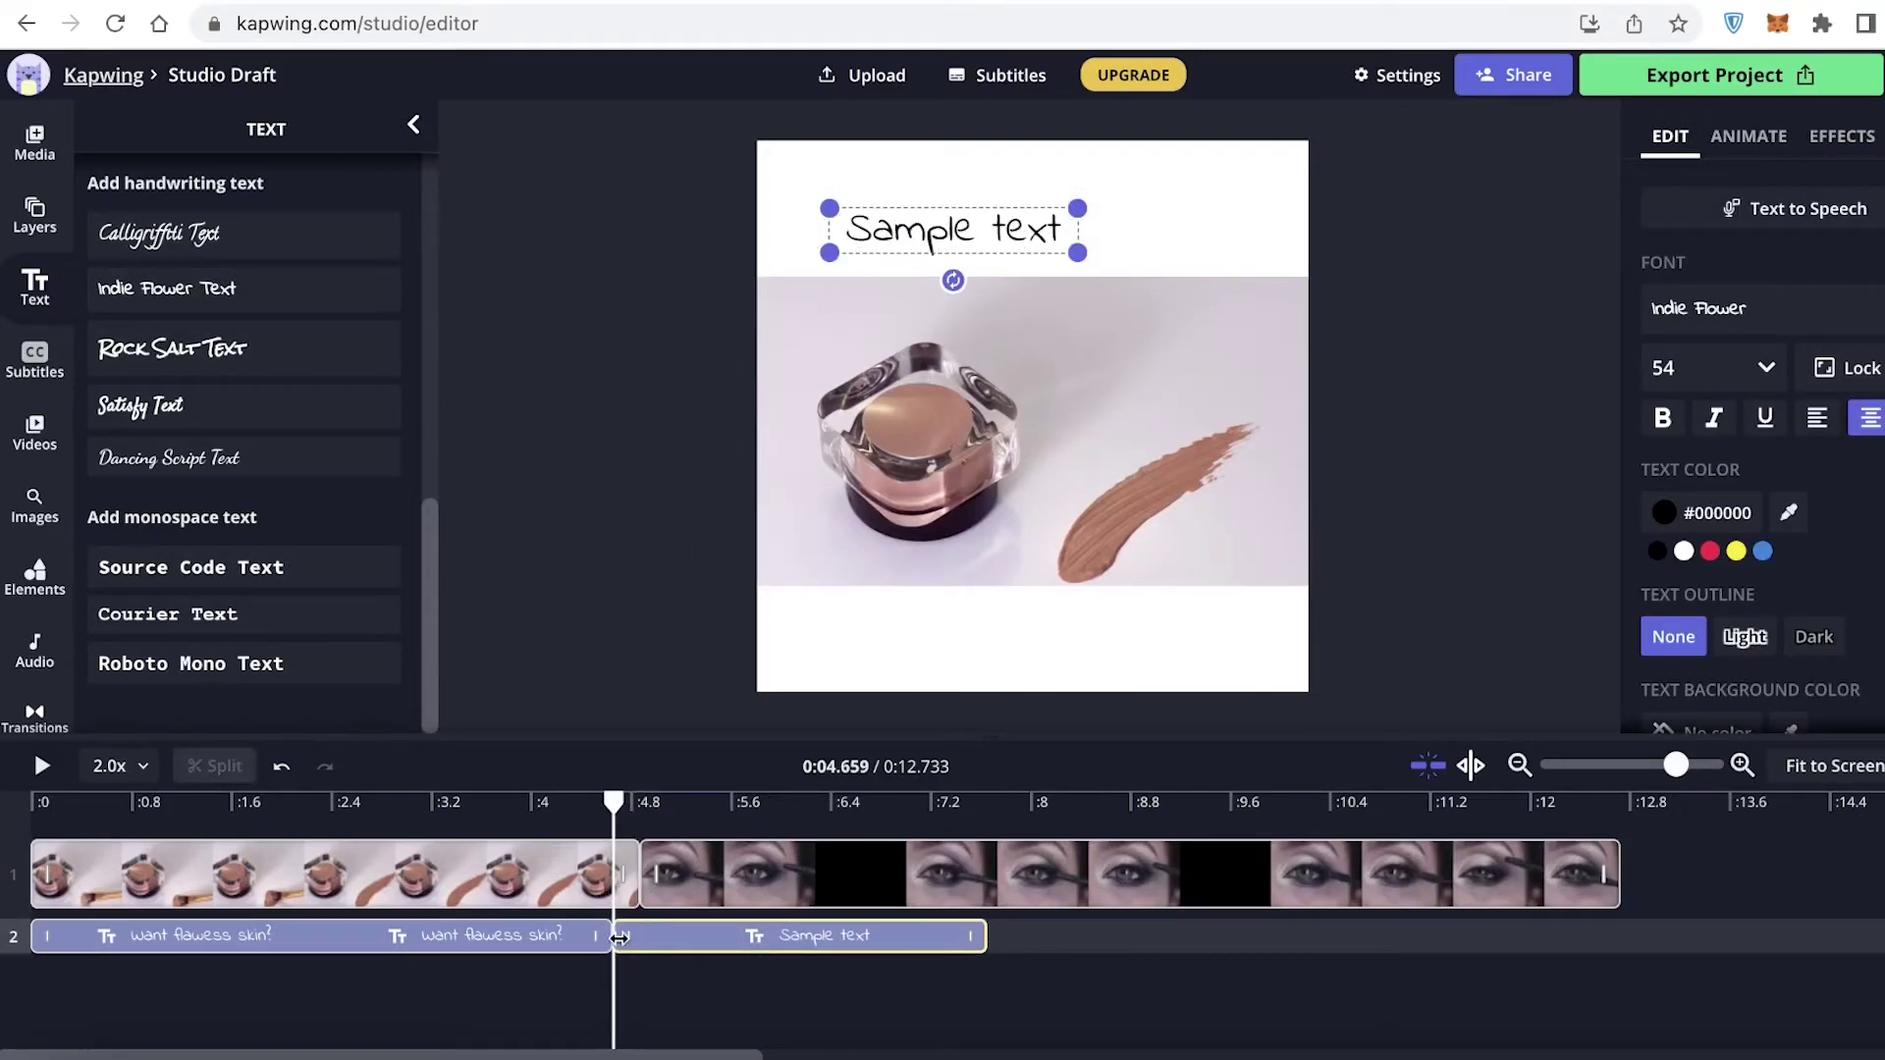
drag(632, 935, 639, 948)
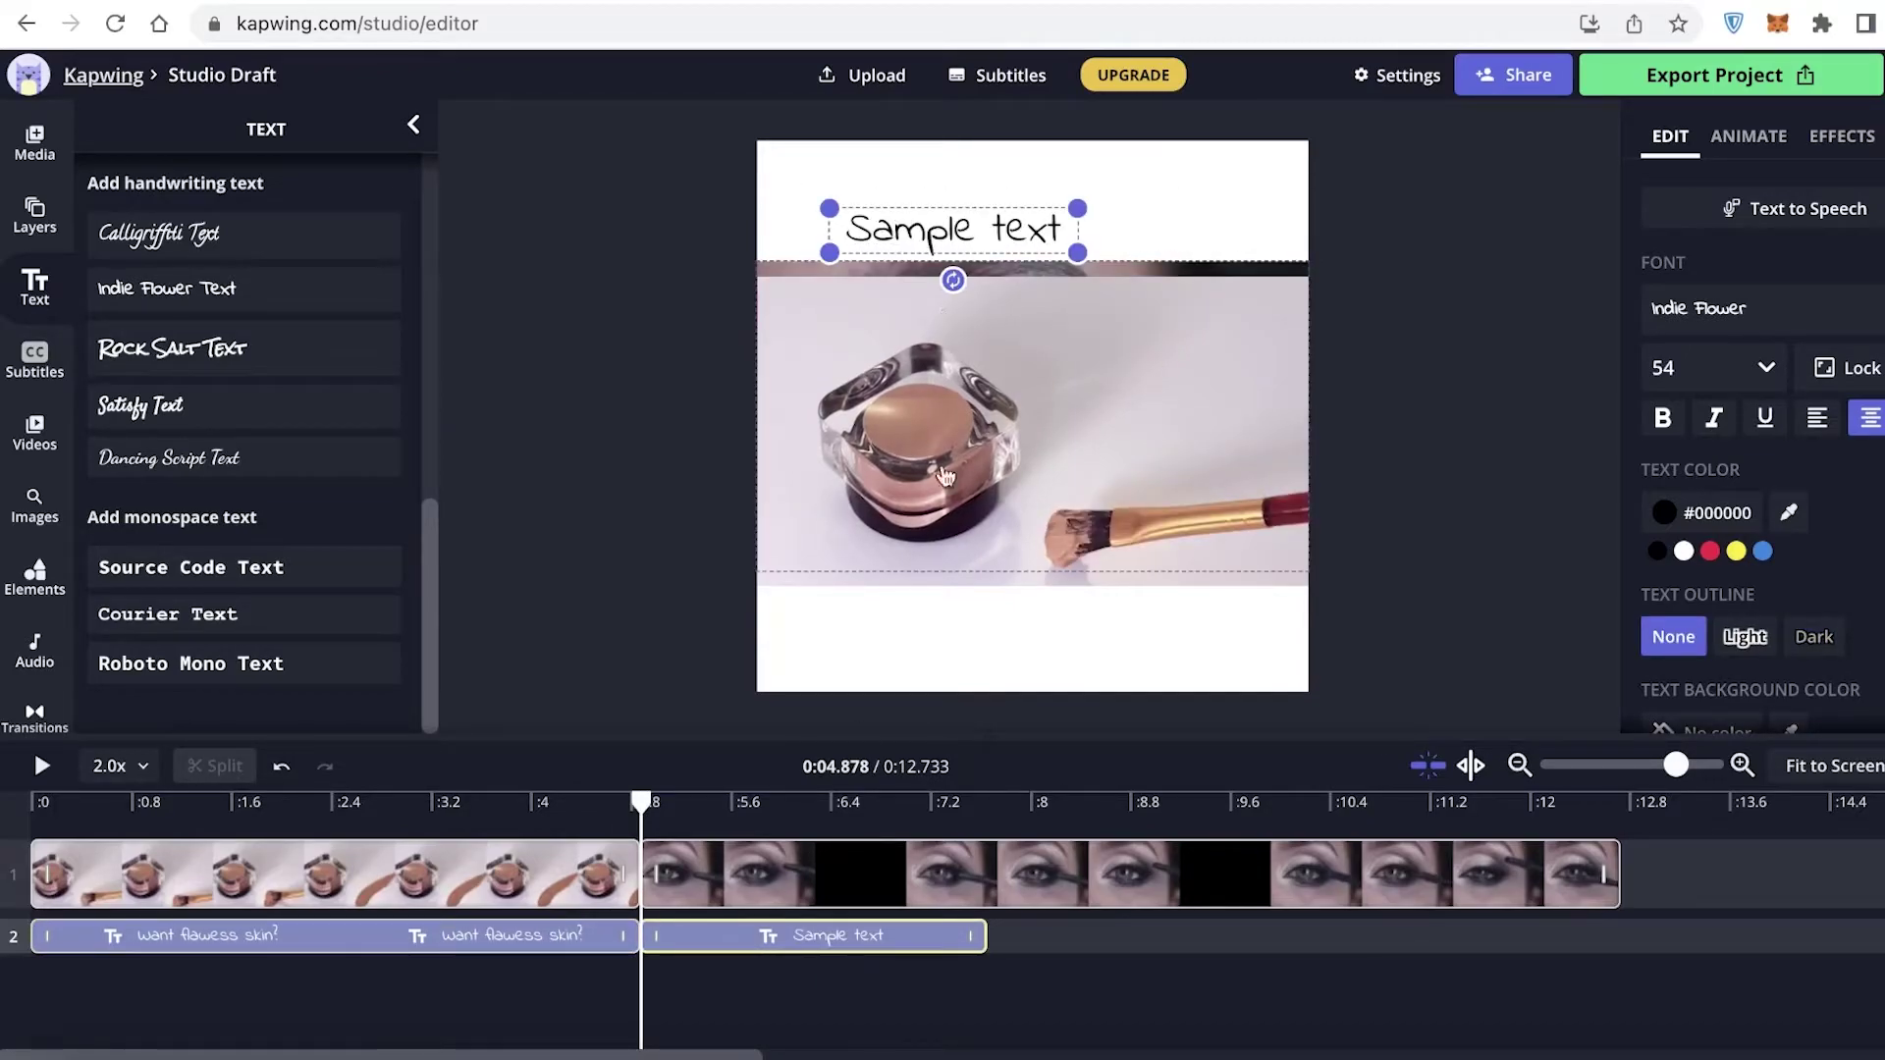
Change the text to 'want flawess eye makeup?', fit it on one line, and give it a Dark outline.
click(909, 270)
click(907, 227)
double_click(905, 216)
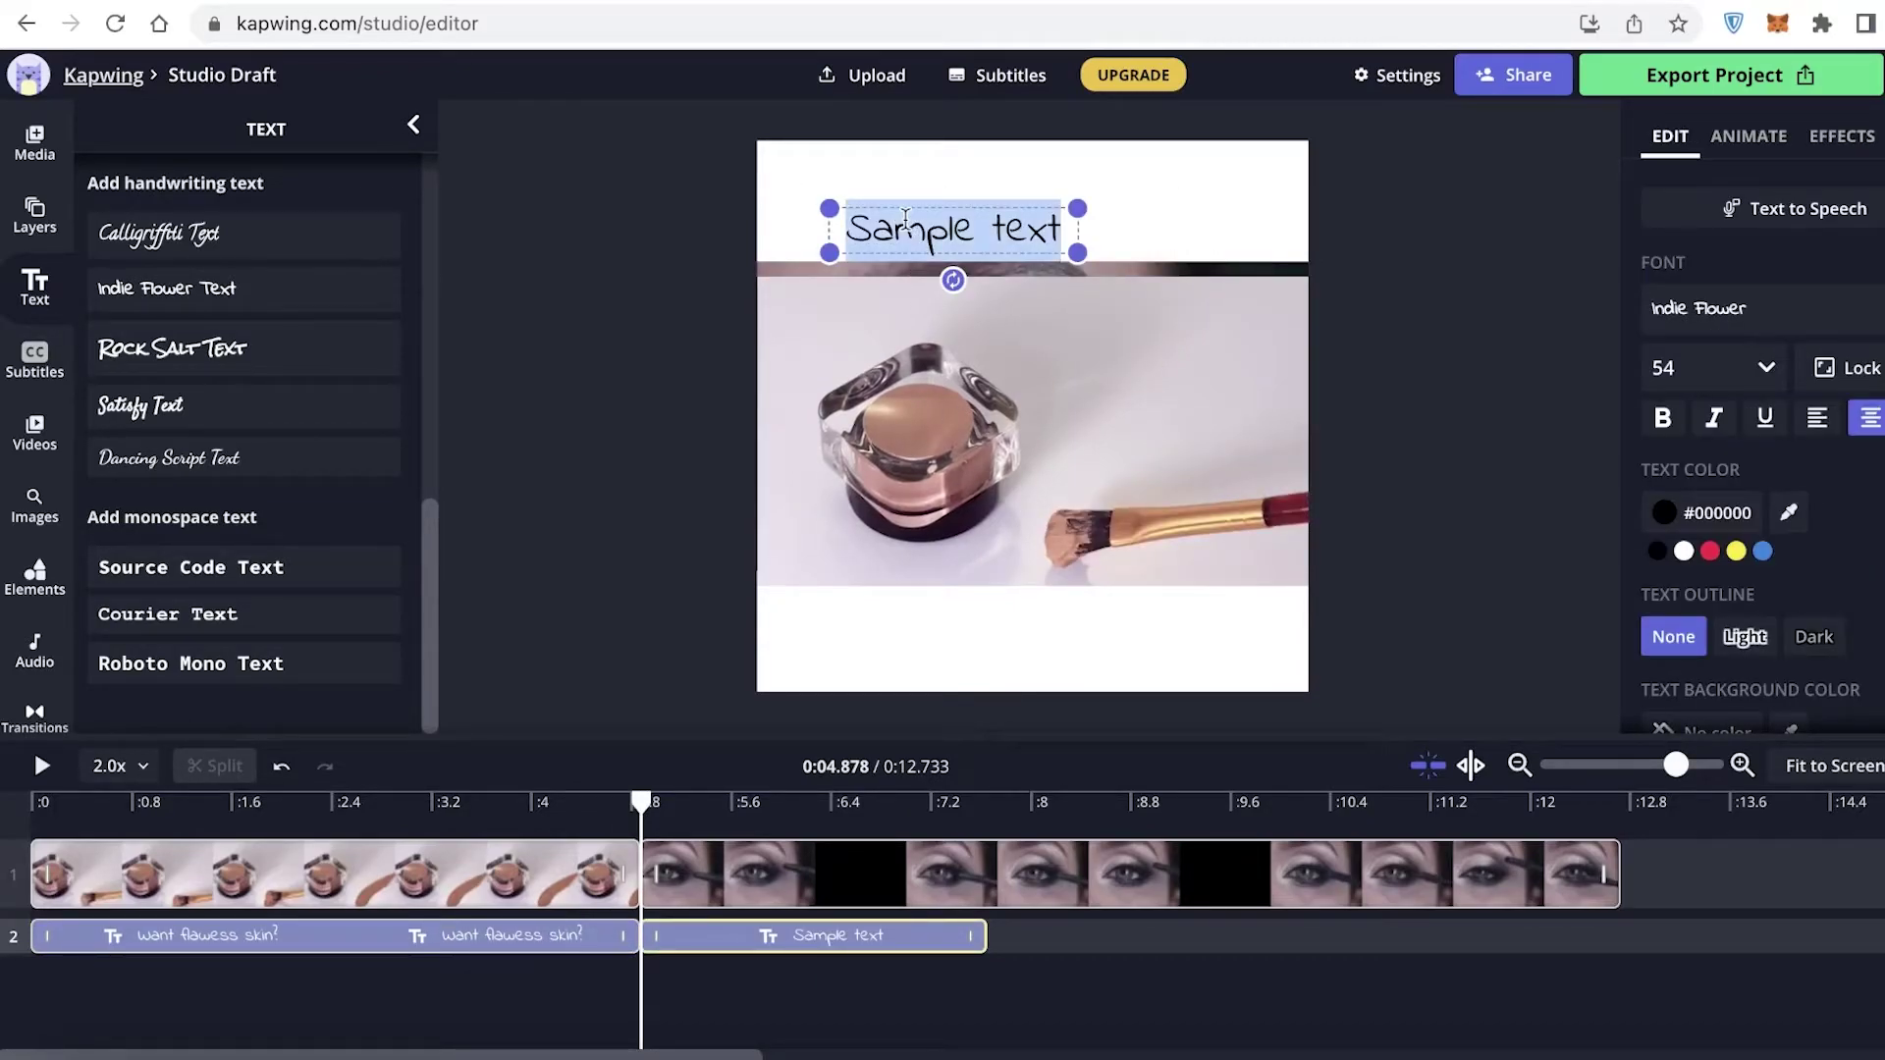
text(want)
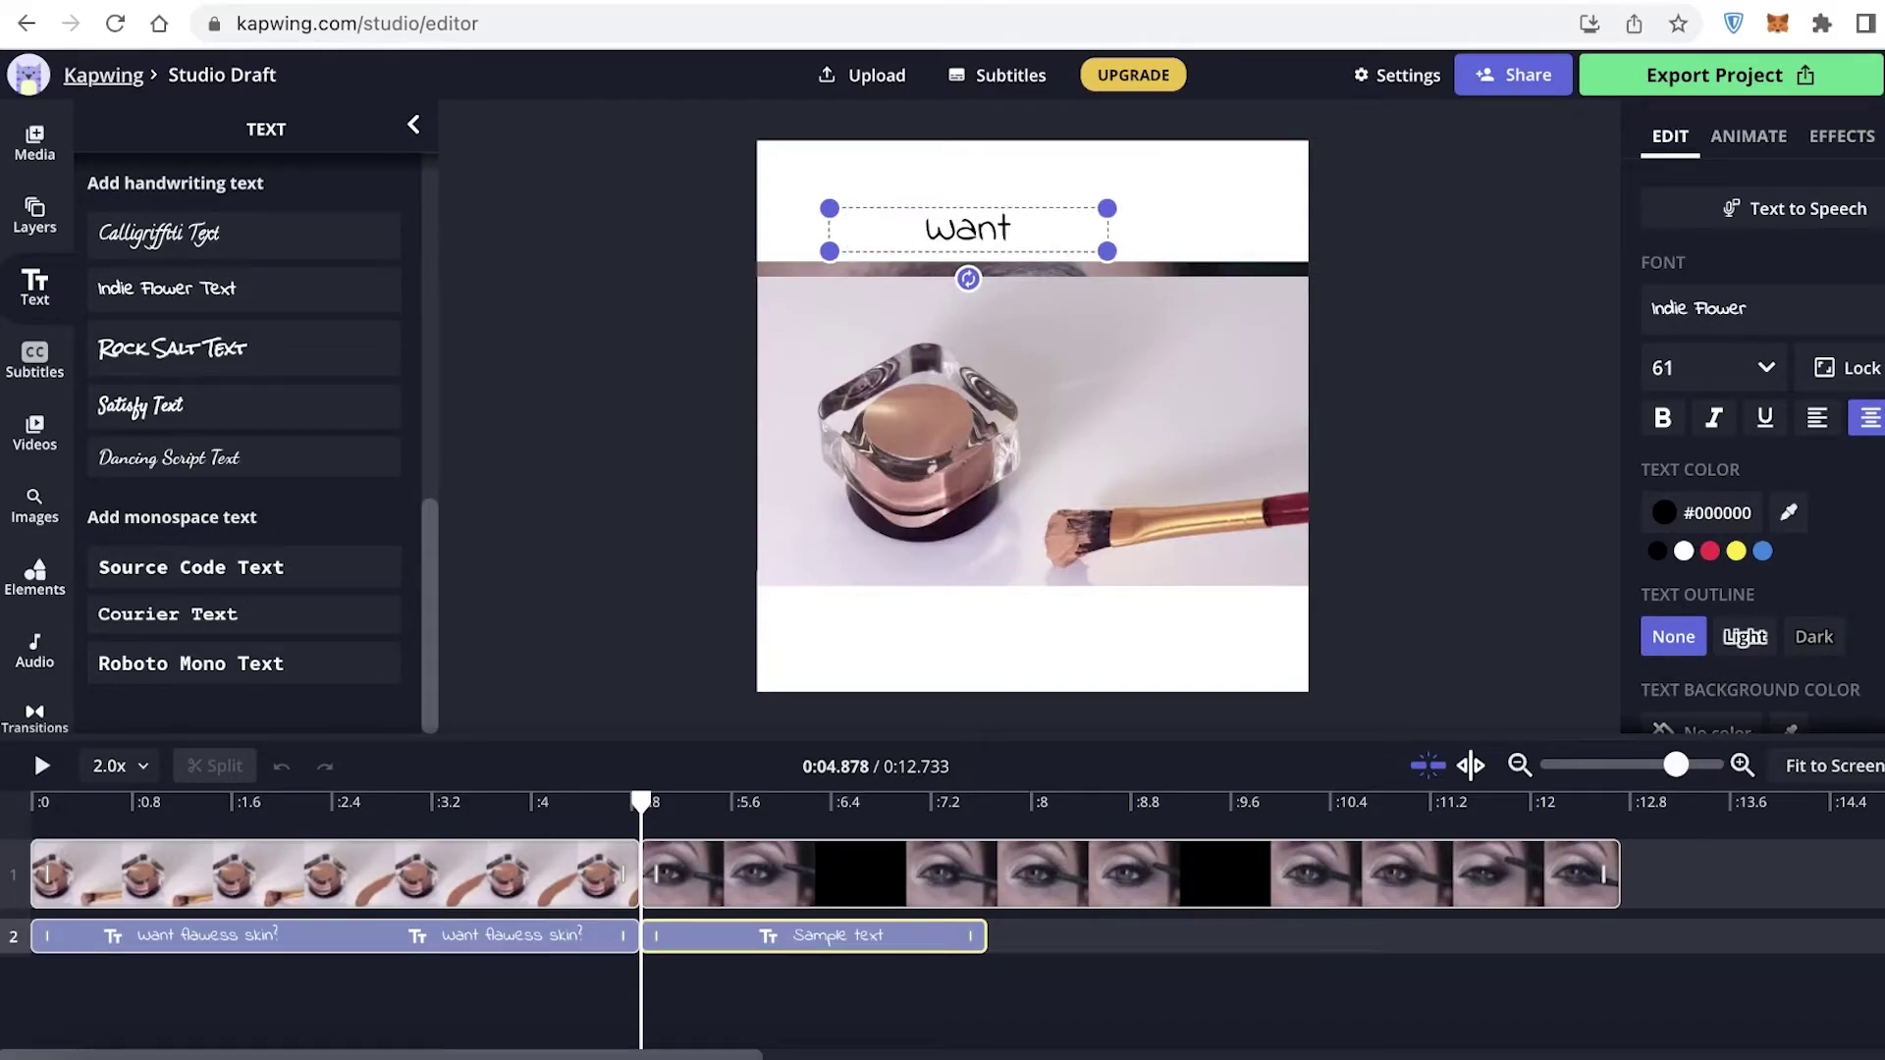
text( flawess eye mak)
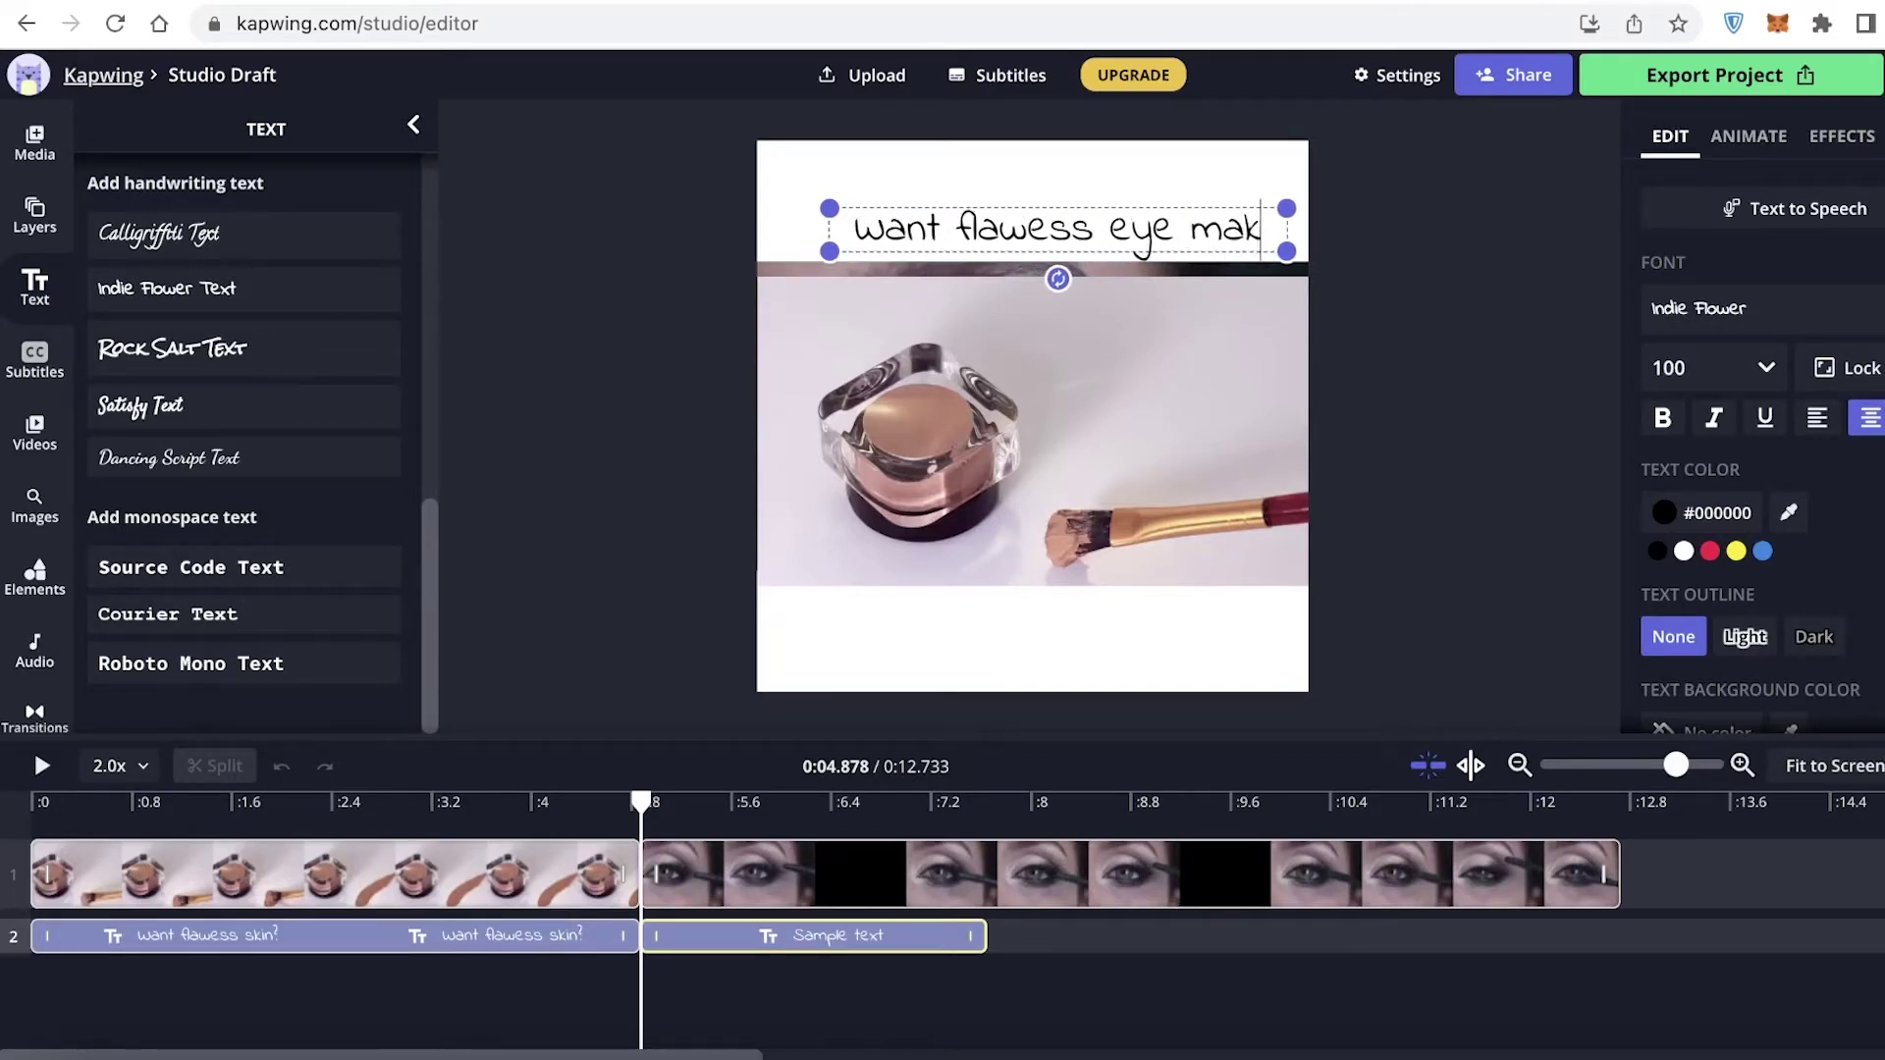
text(eup?)
drag(1208, 265, 1175, 226)
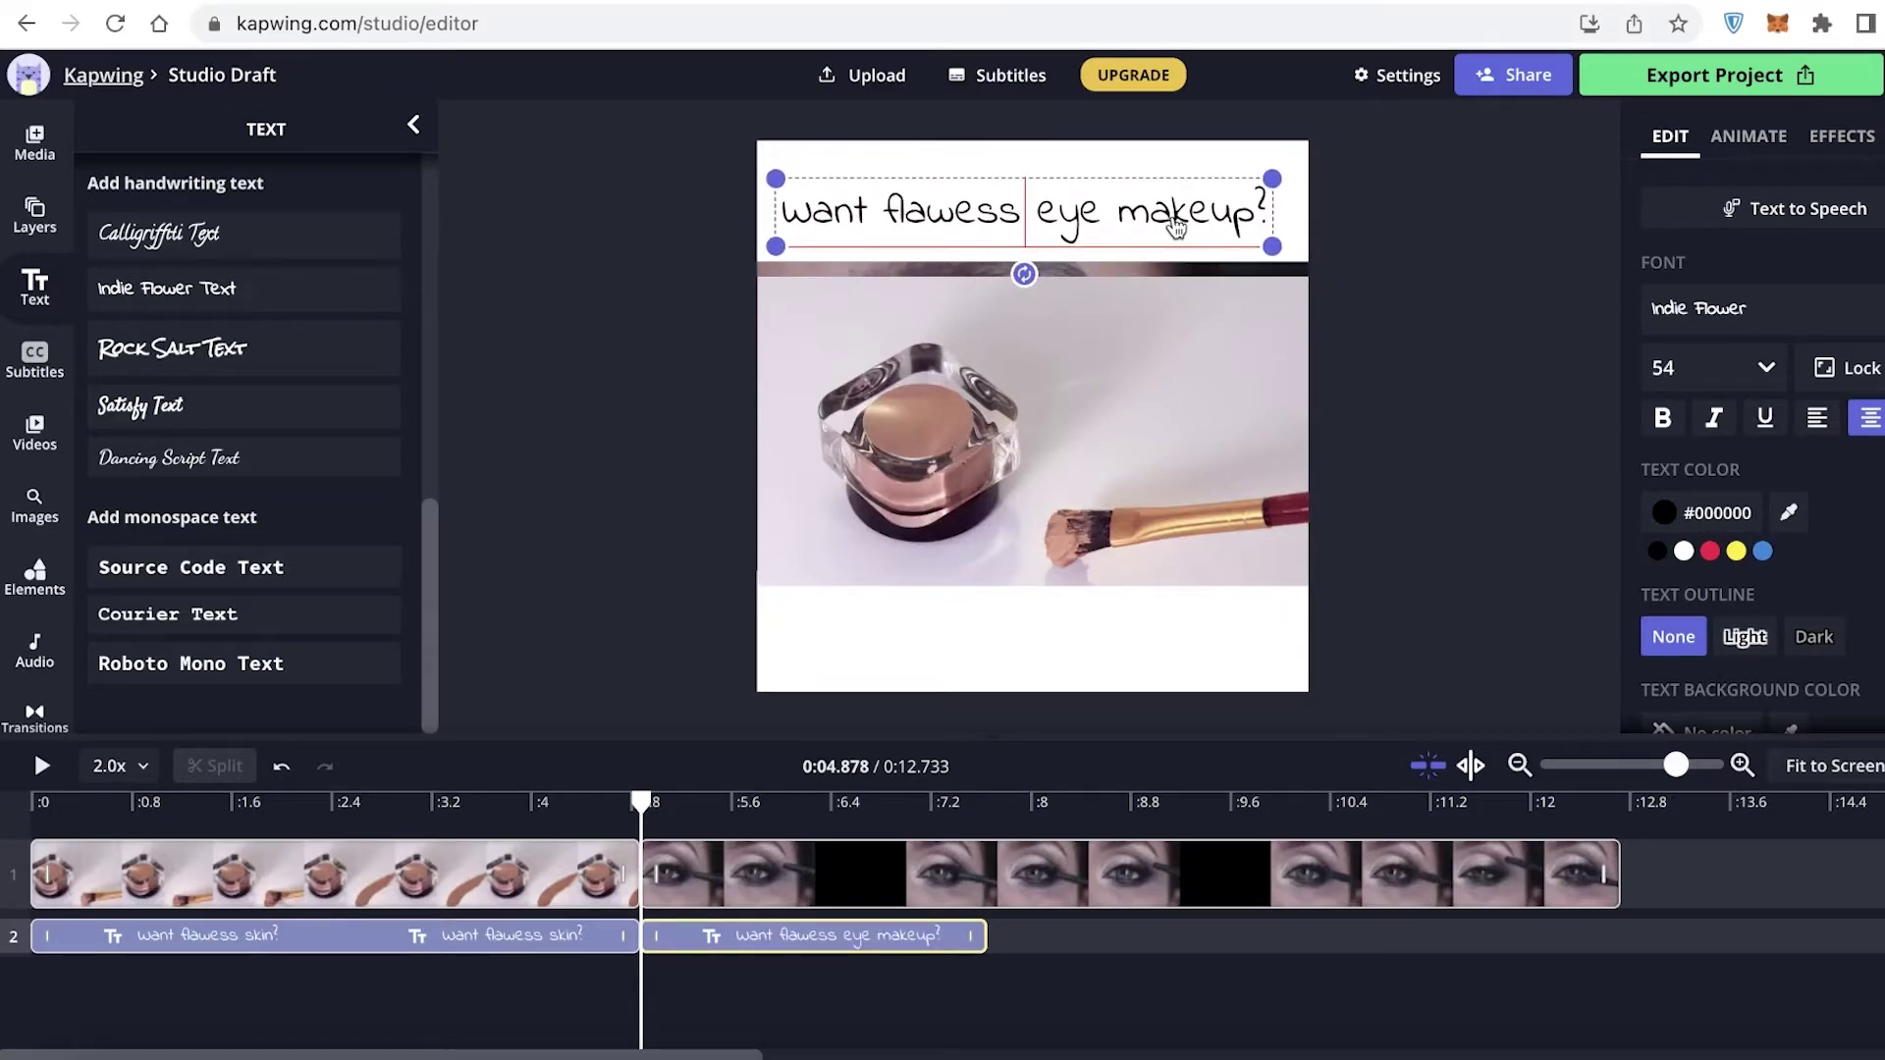
click(1814, 636)
Stretch the eye makeup caption clip to the video's end at 12.733 s.
click(1299, 544)
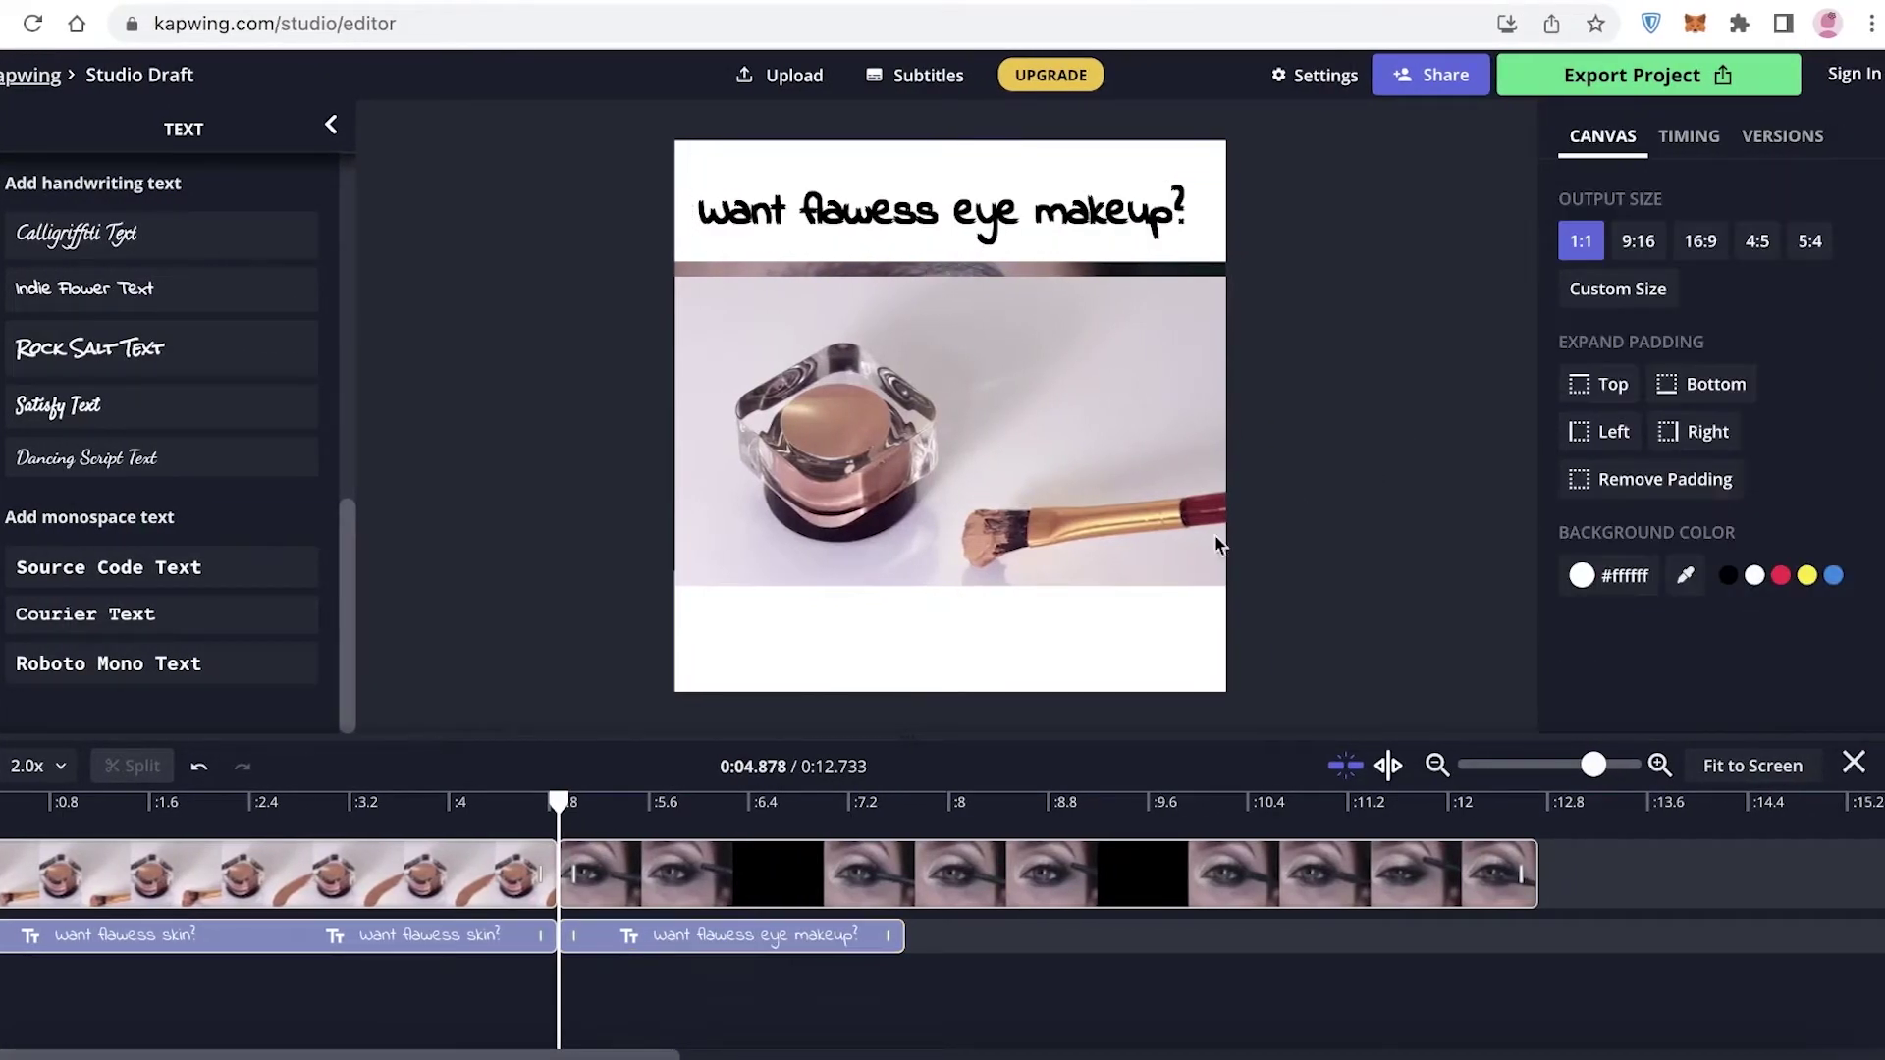
drag(889, 935, 1534, 928)
click(1351, 585)
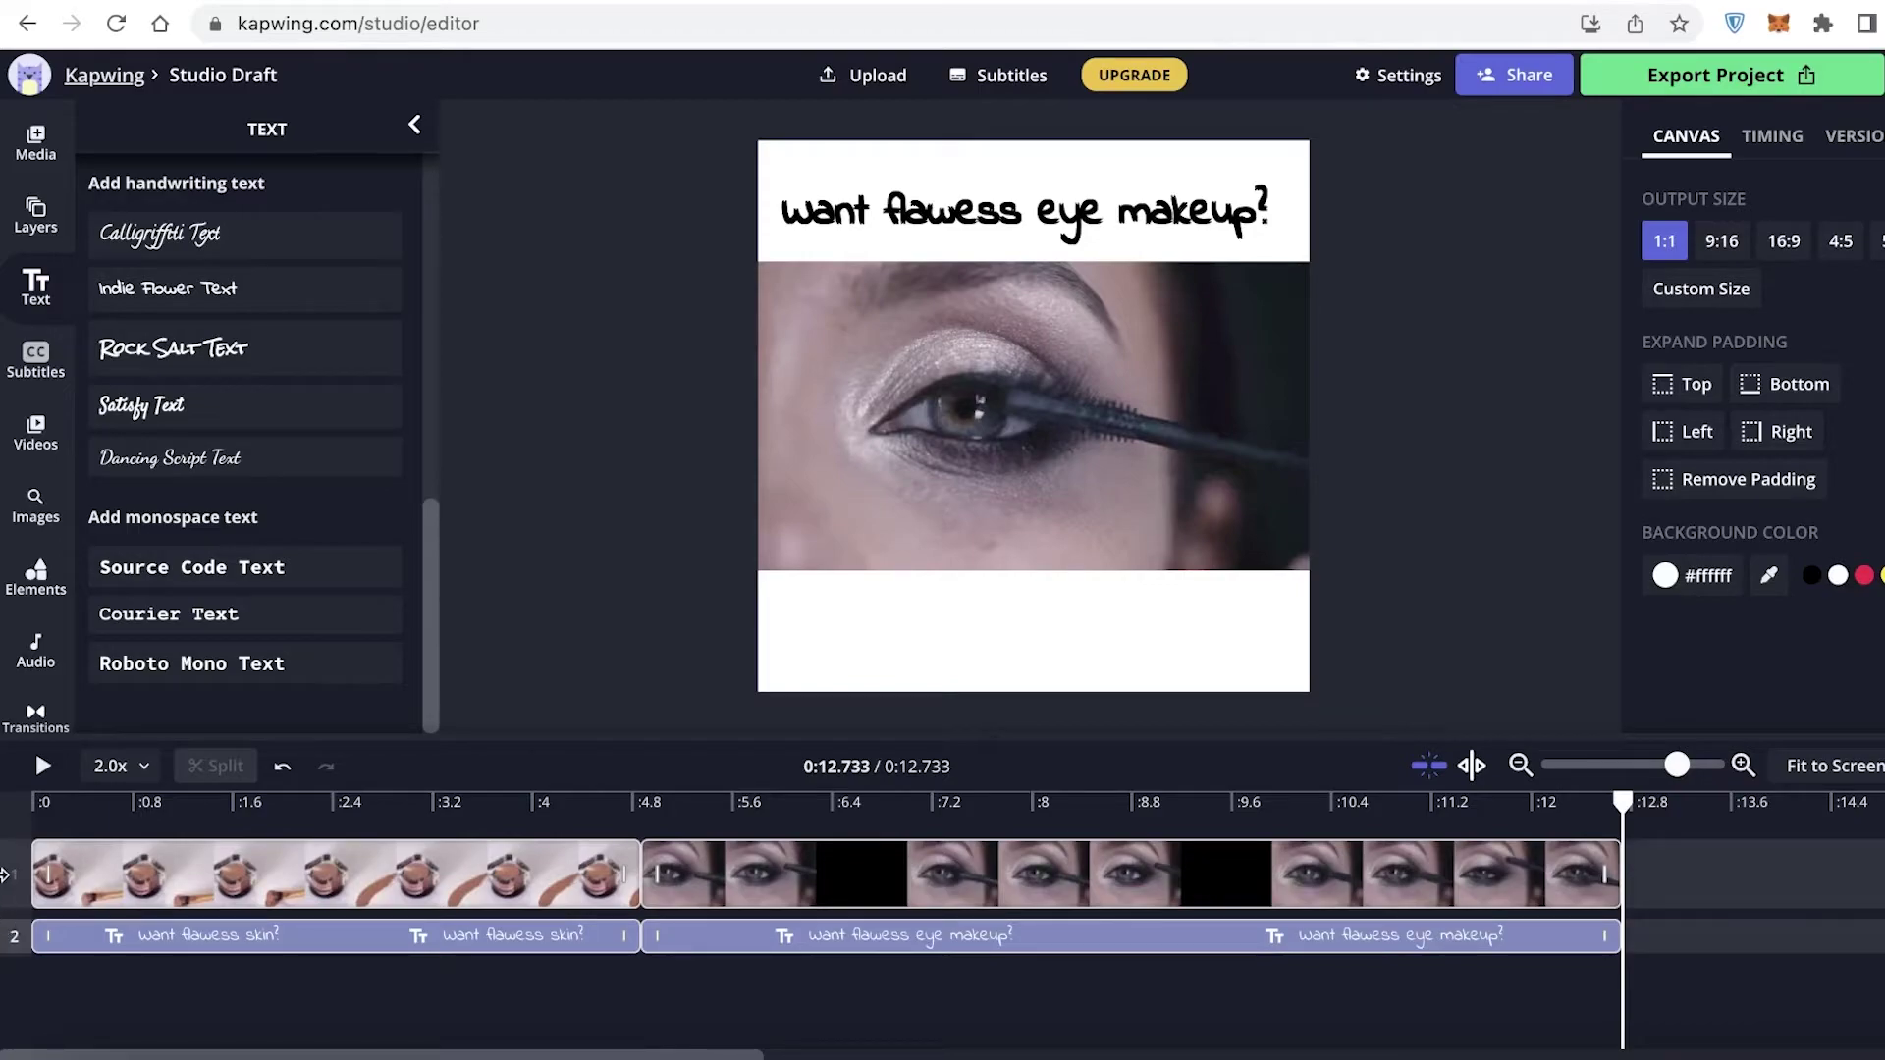
Play the video from 0:00 to preview both captions.
drag(1639, 808, 21, 776)
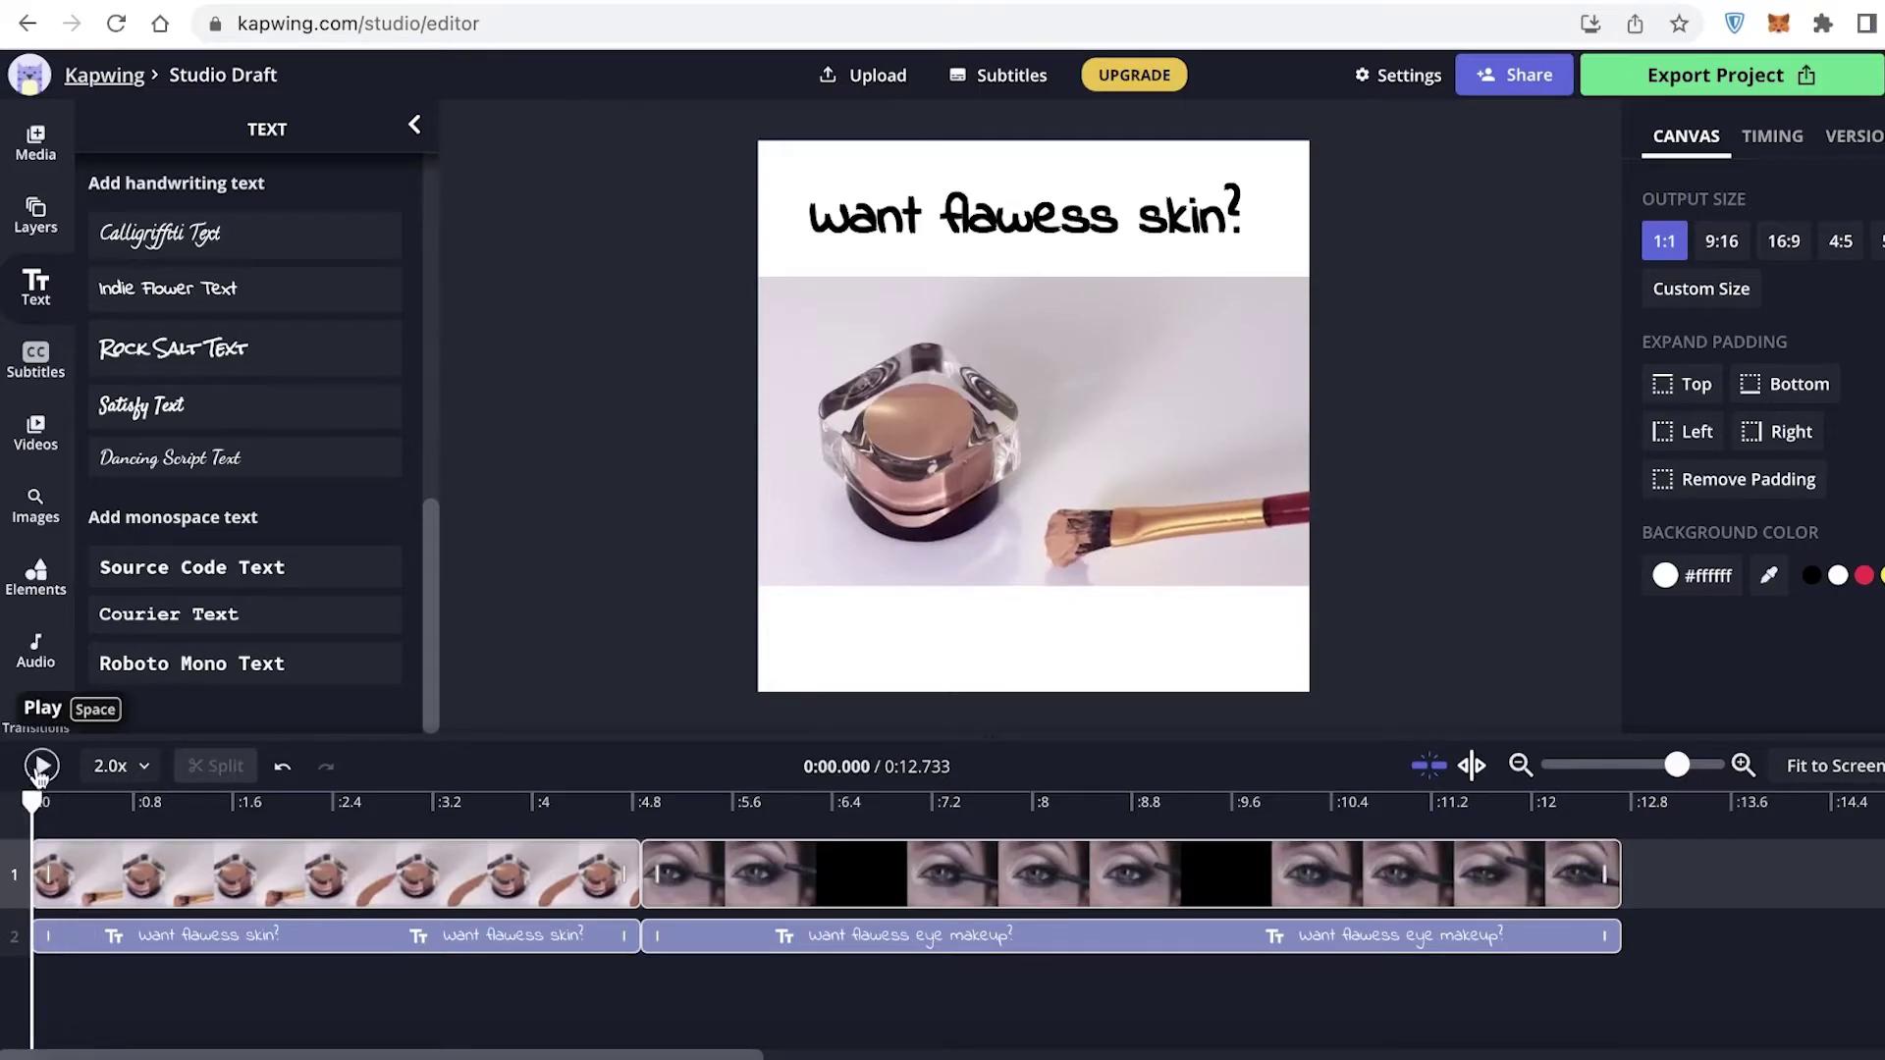
click(40, 769)
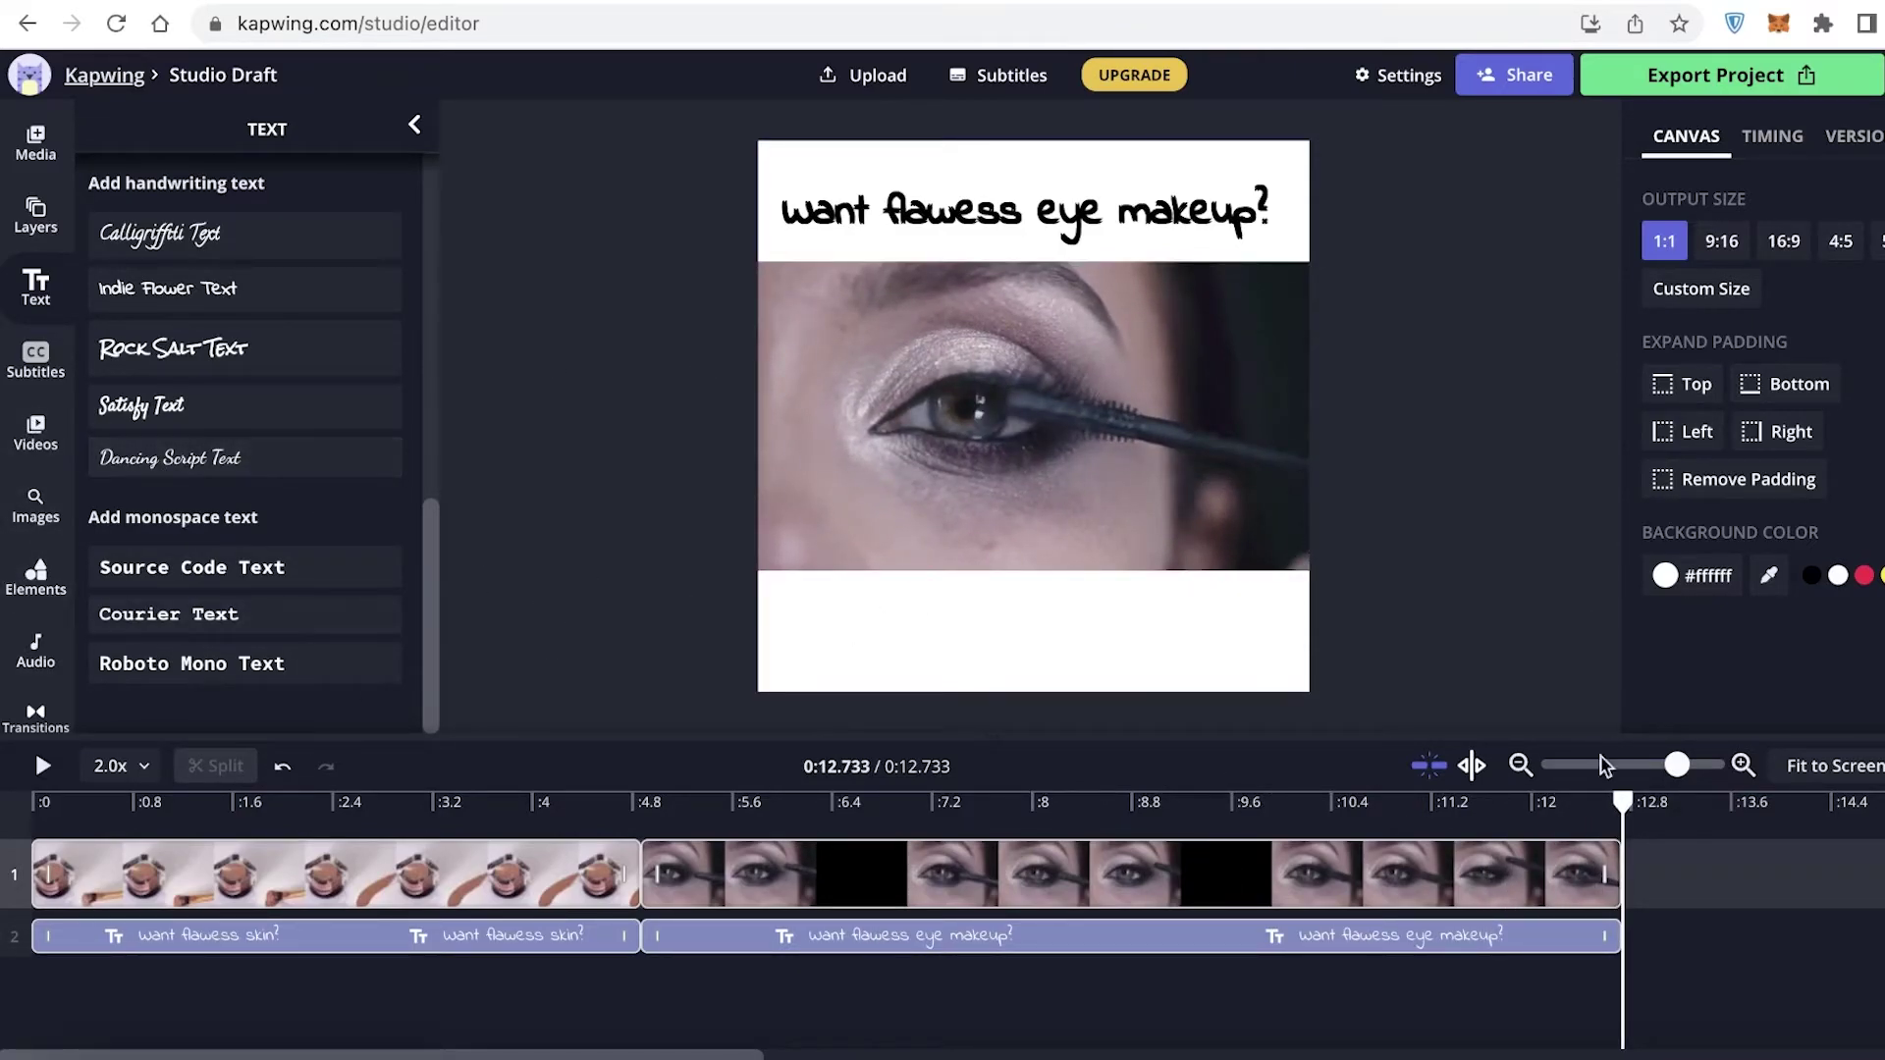
drag(1627, 803, 33, 803)
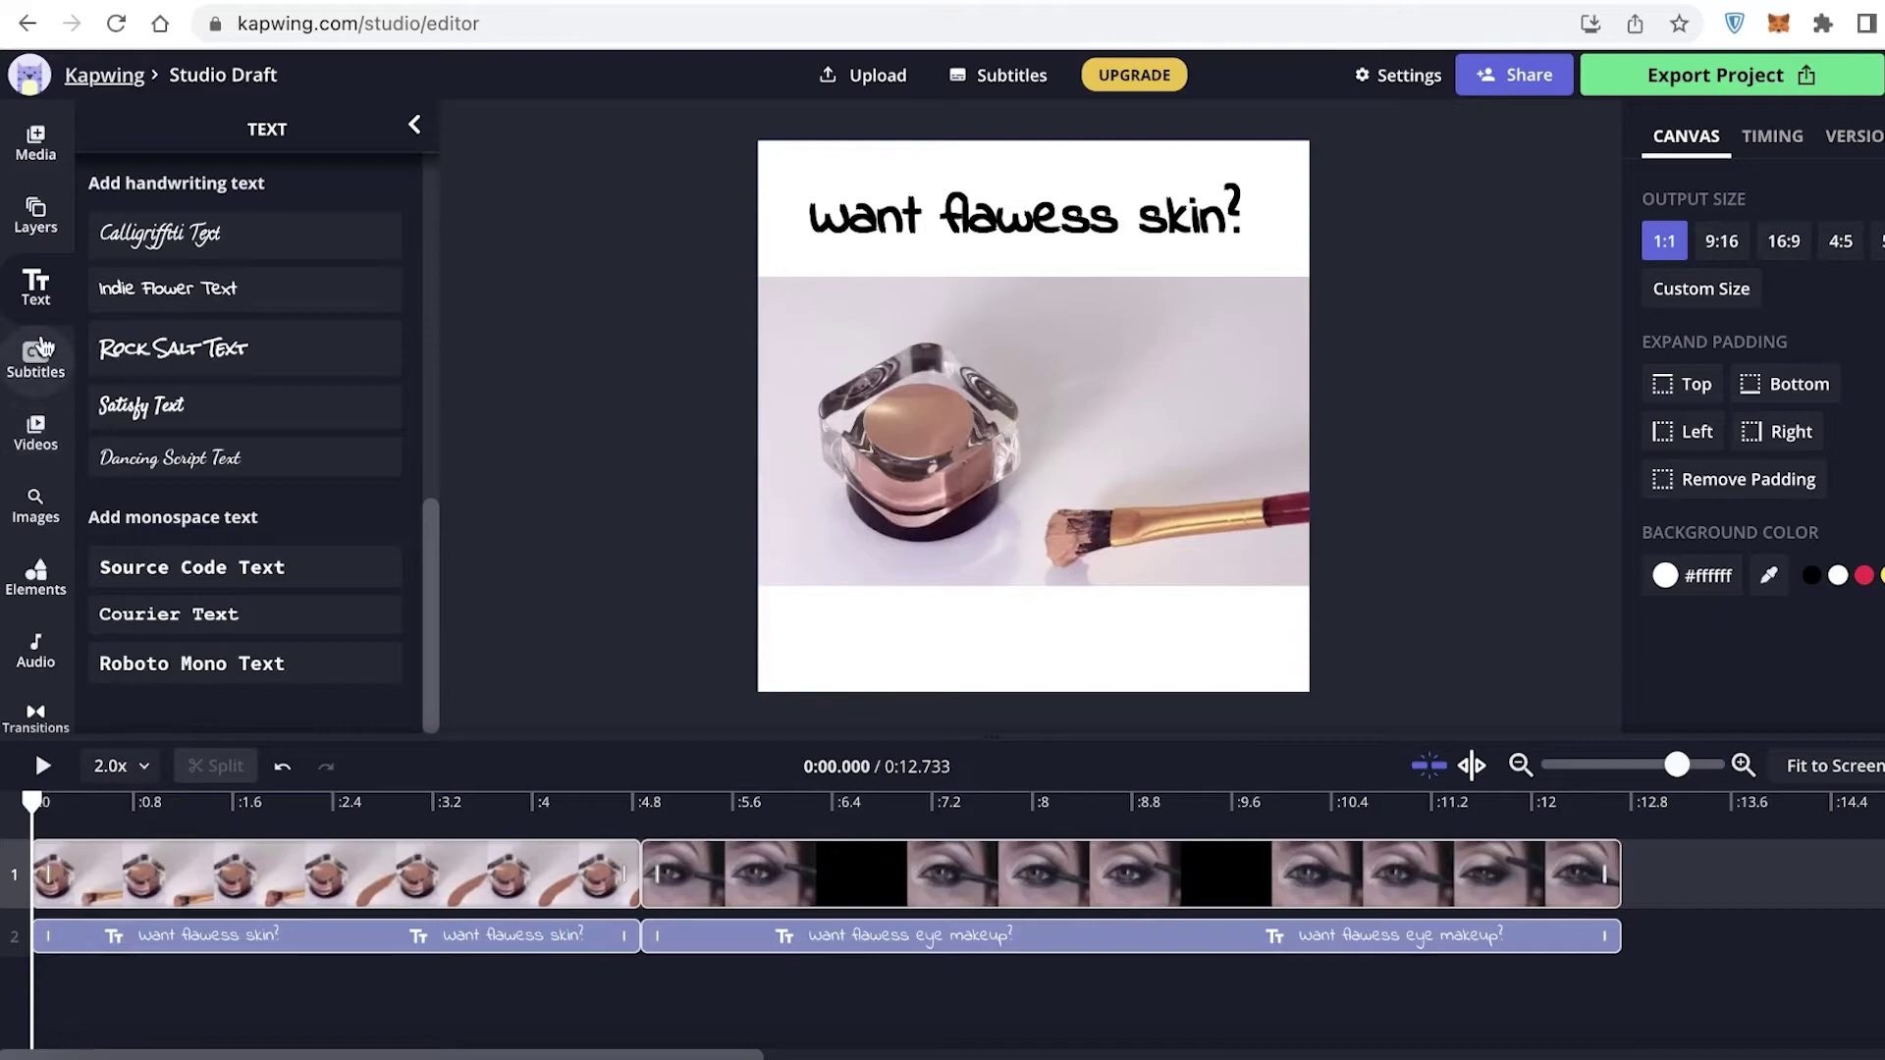
Open the Elements library and search Giphy stickers for 'hearts'.
scroll(10, 500, down, 3)
scroll(148, 510, up, 10)
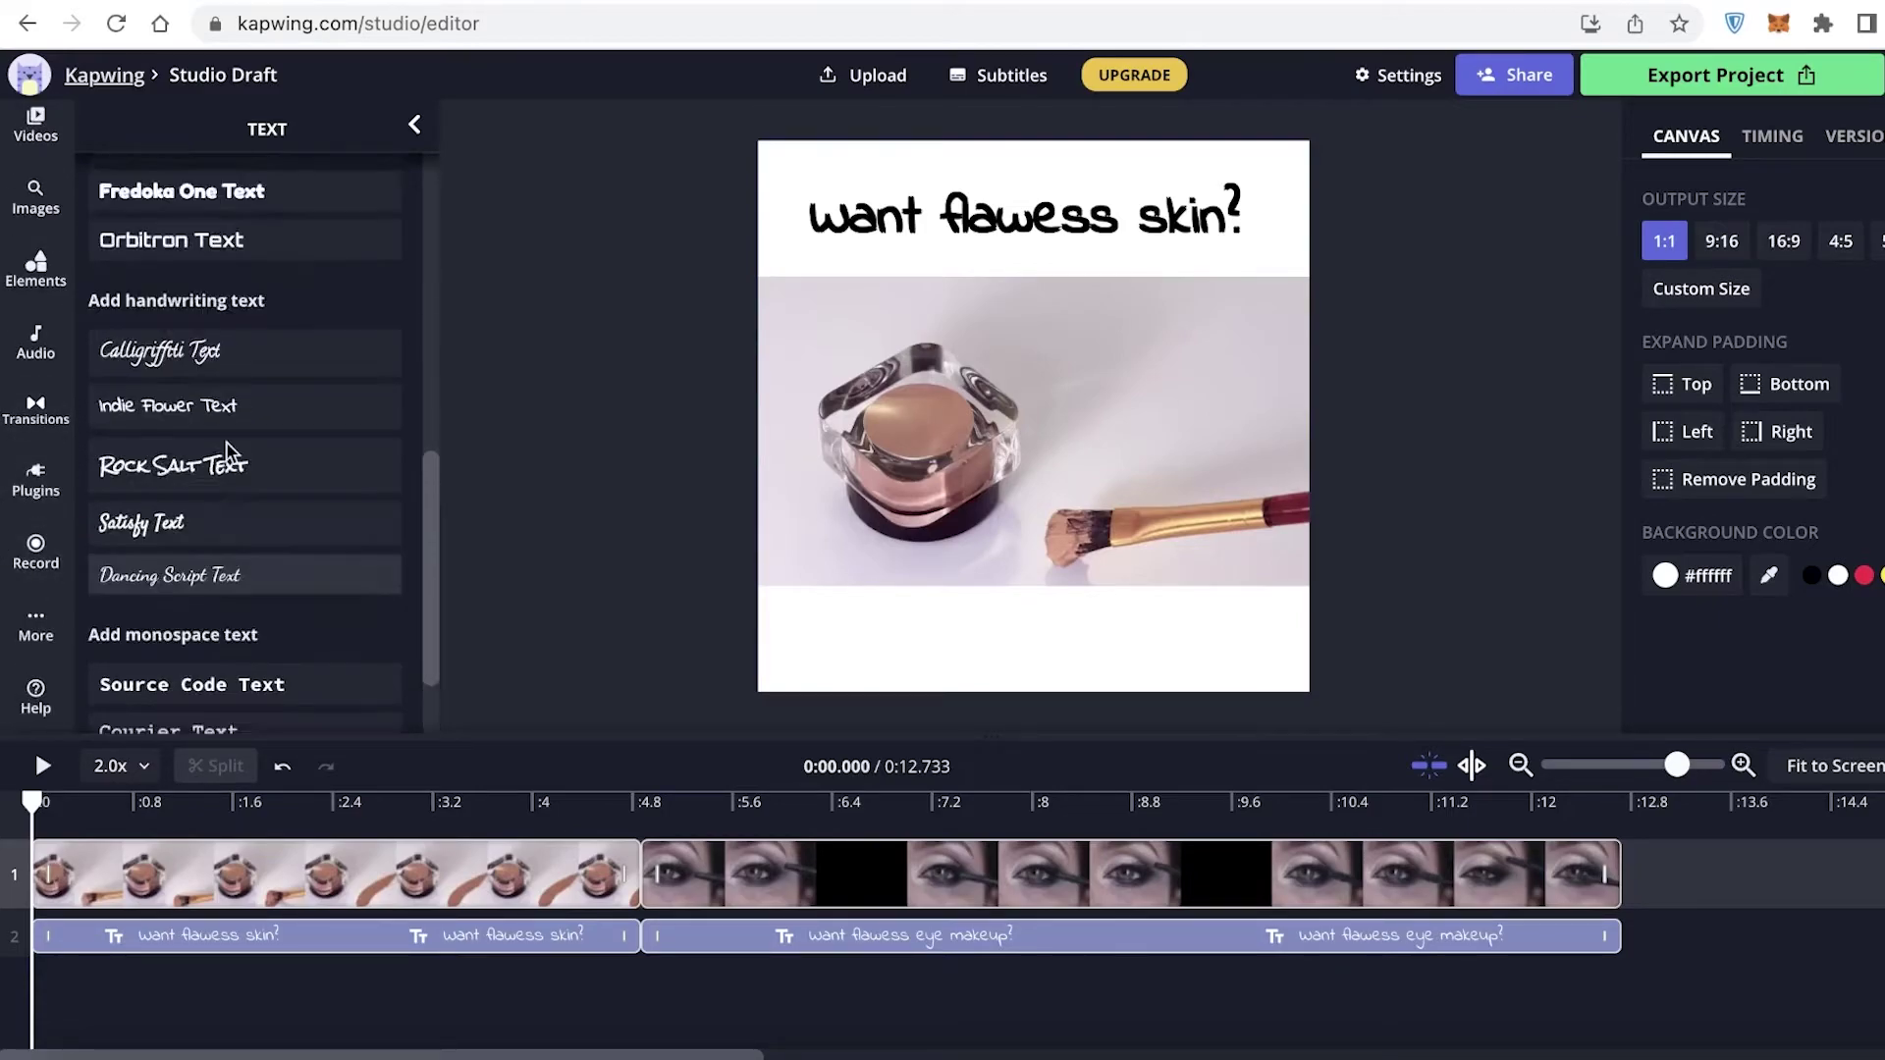
scroll(27, 402, up, 3)
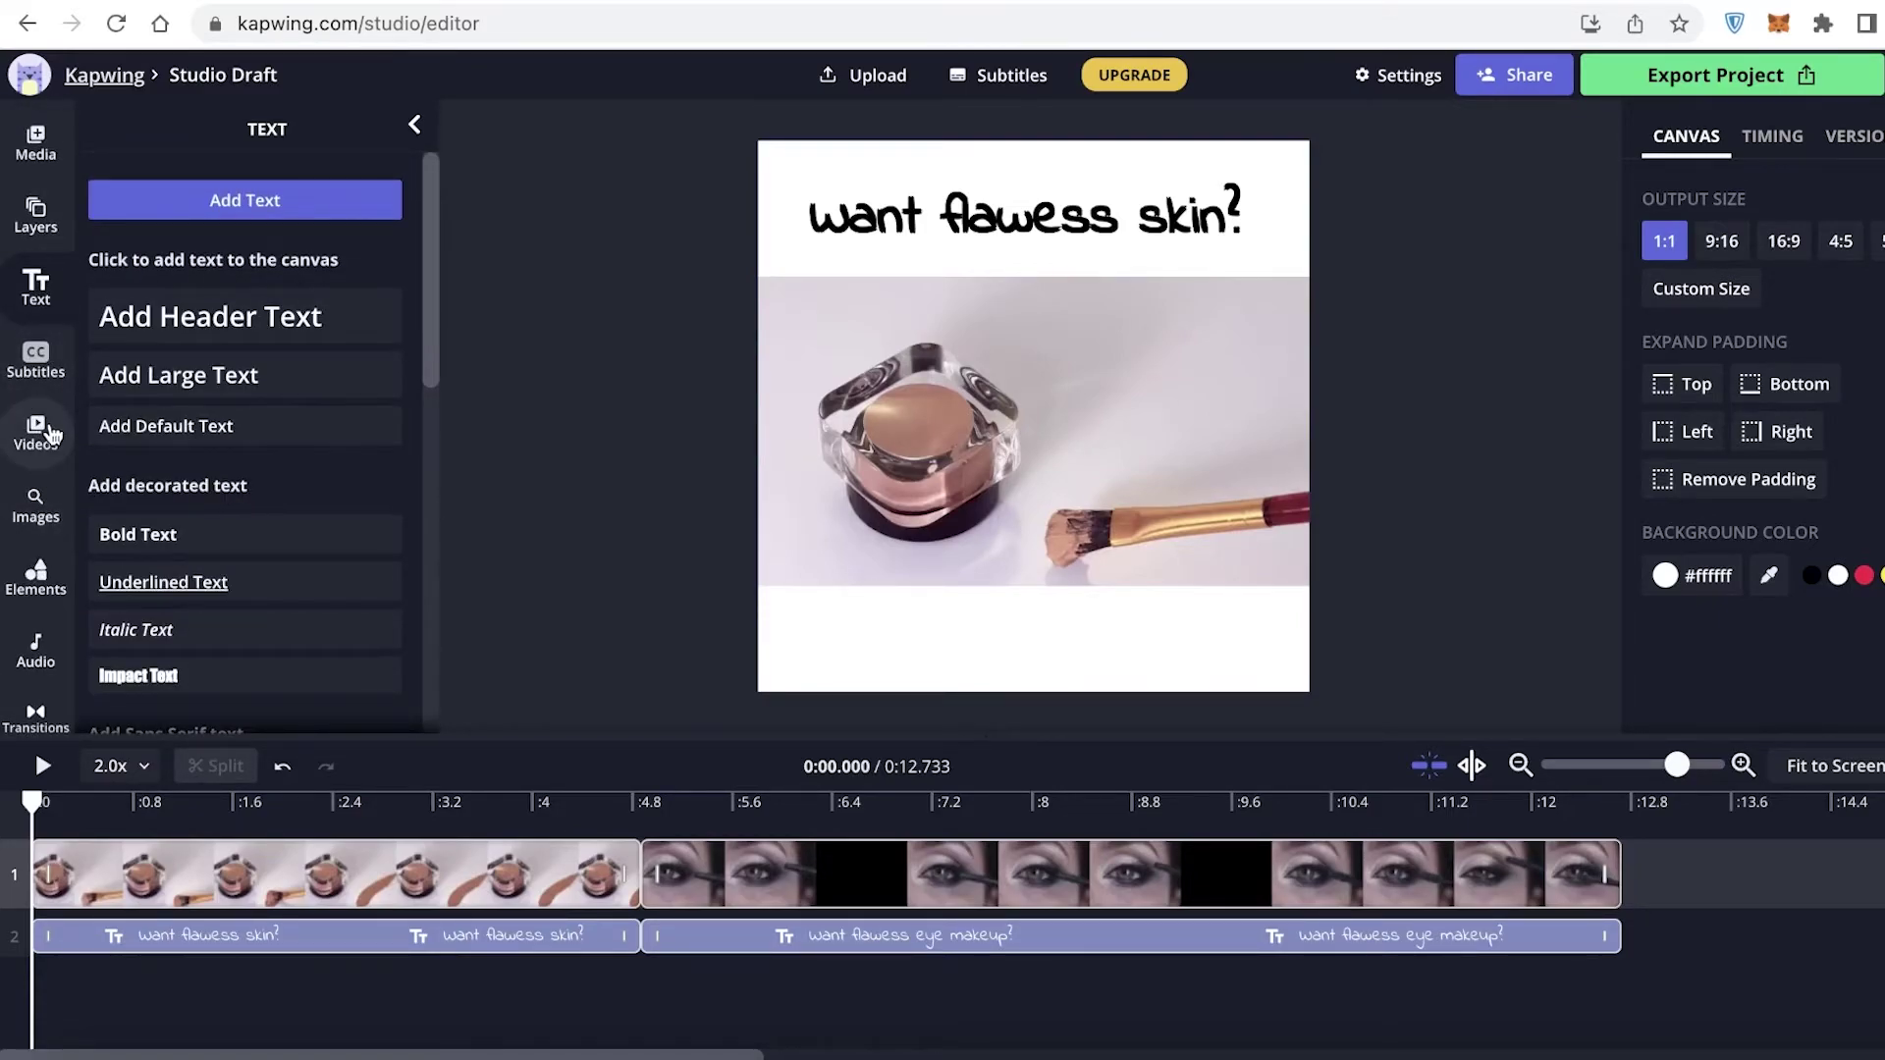
click(39, 434)
click(308, 192)
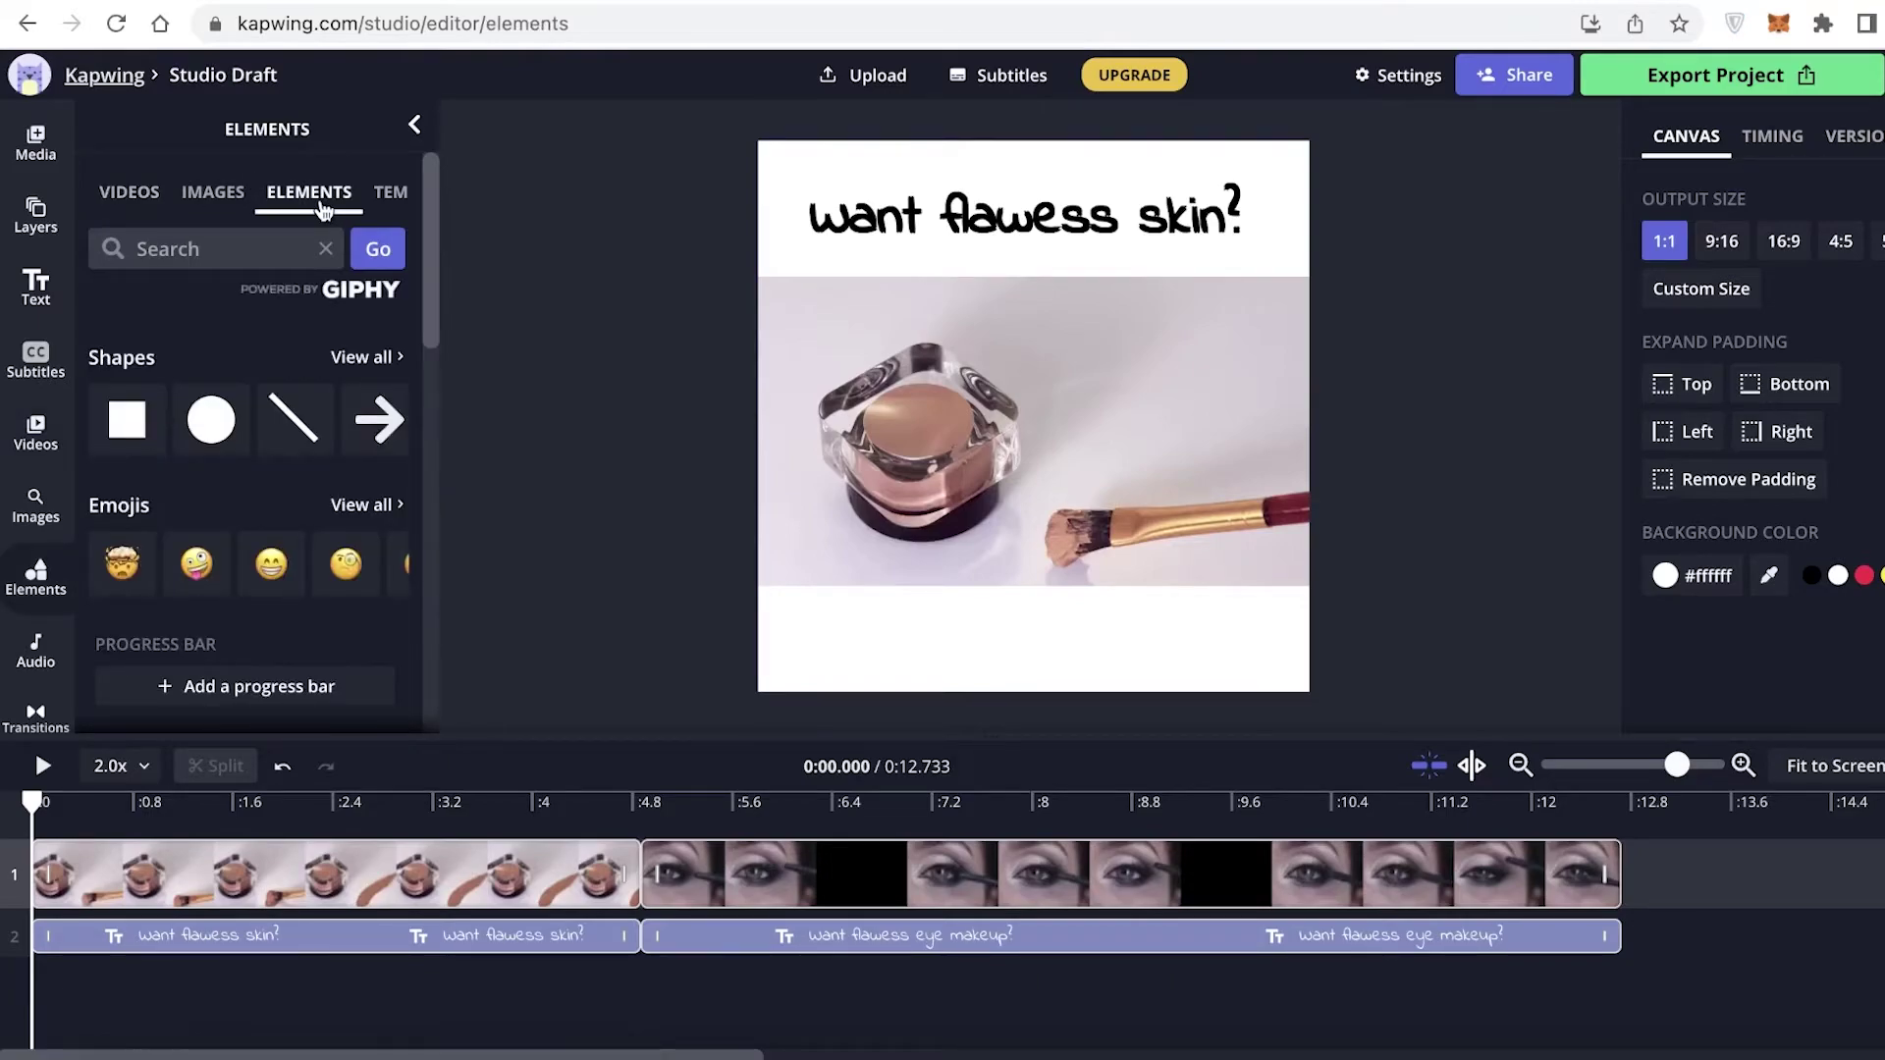
scroll(235, 483, down, 5)
scroll(271, 389, down, 6)
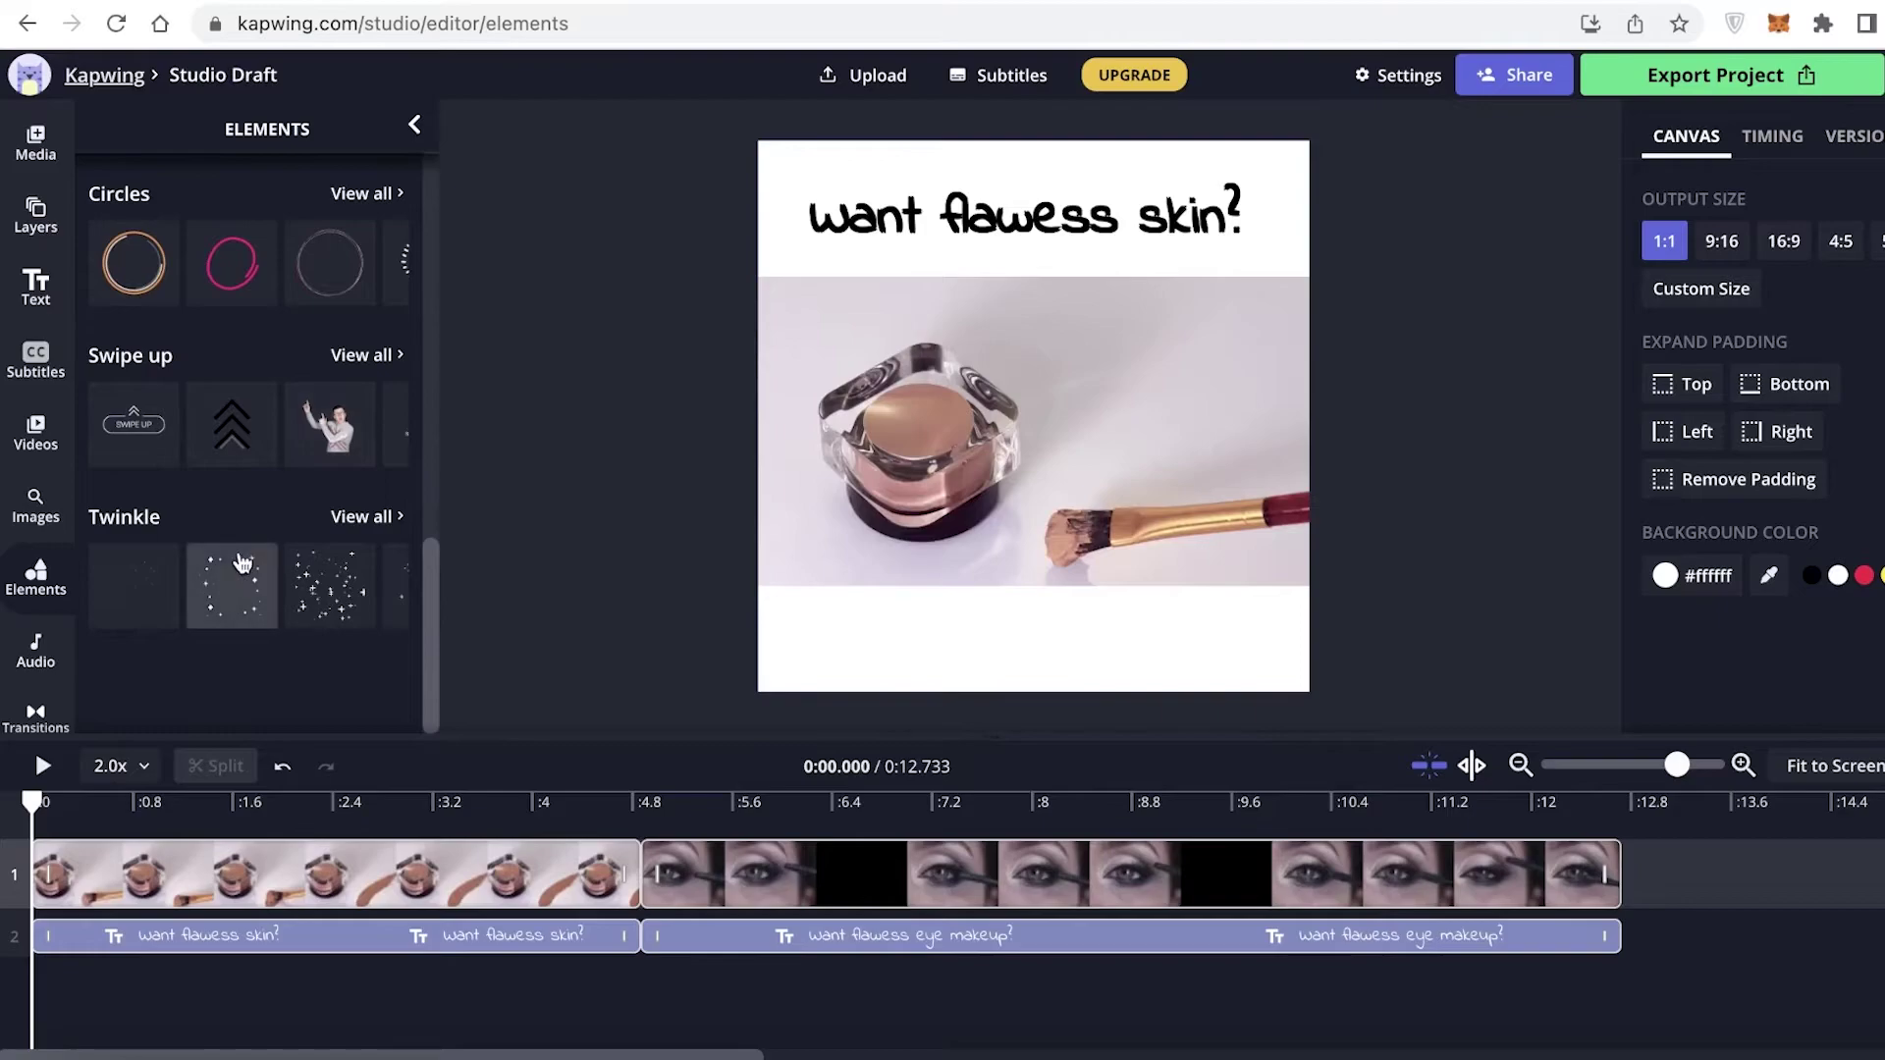
scroll(241, 555, up, 10)
click(253, 261)
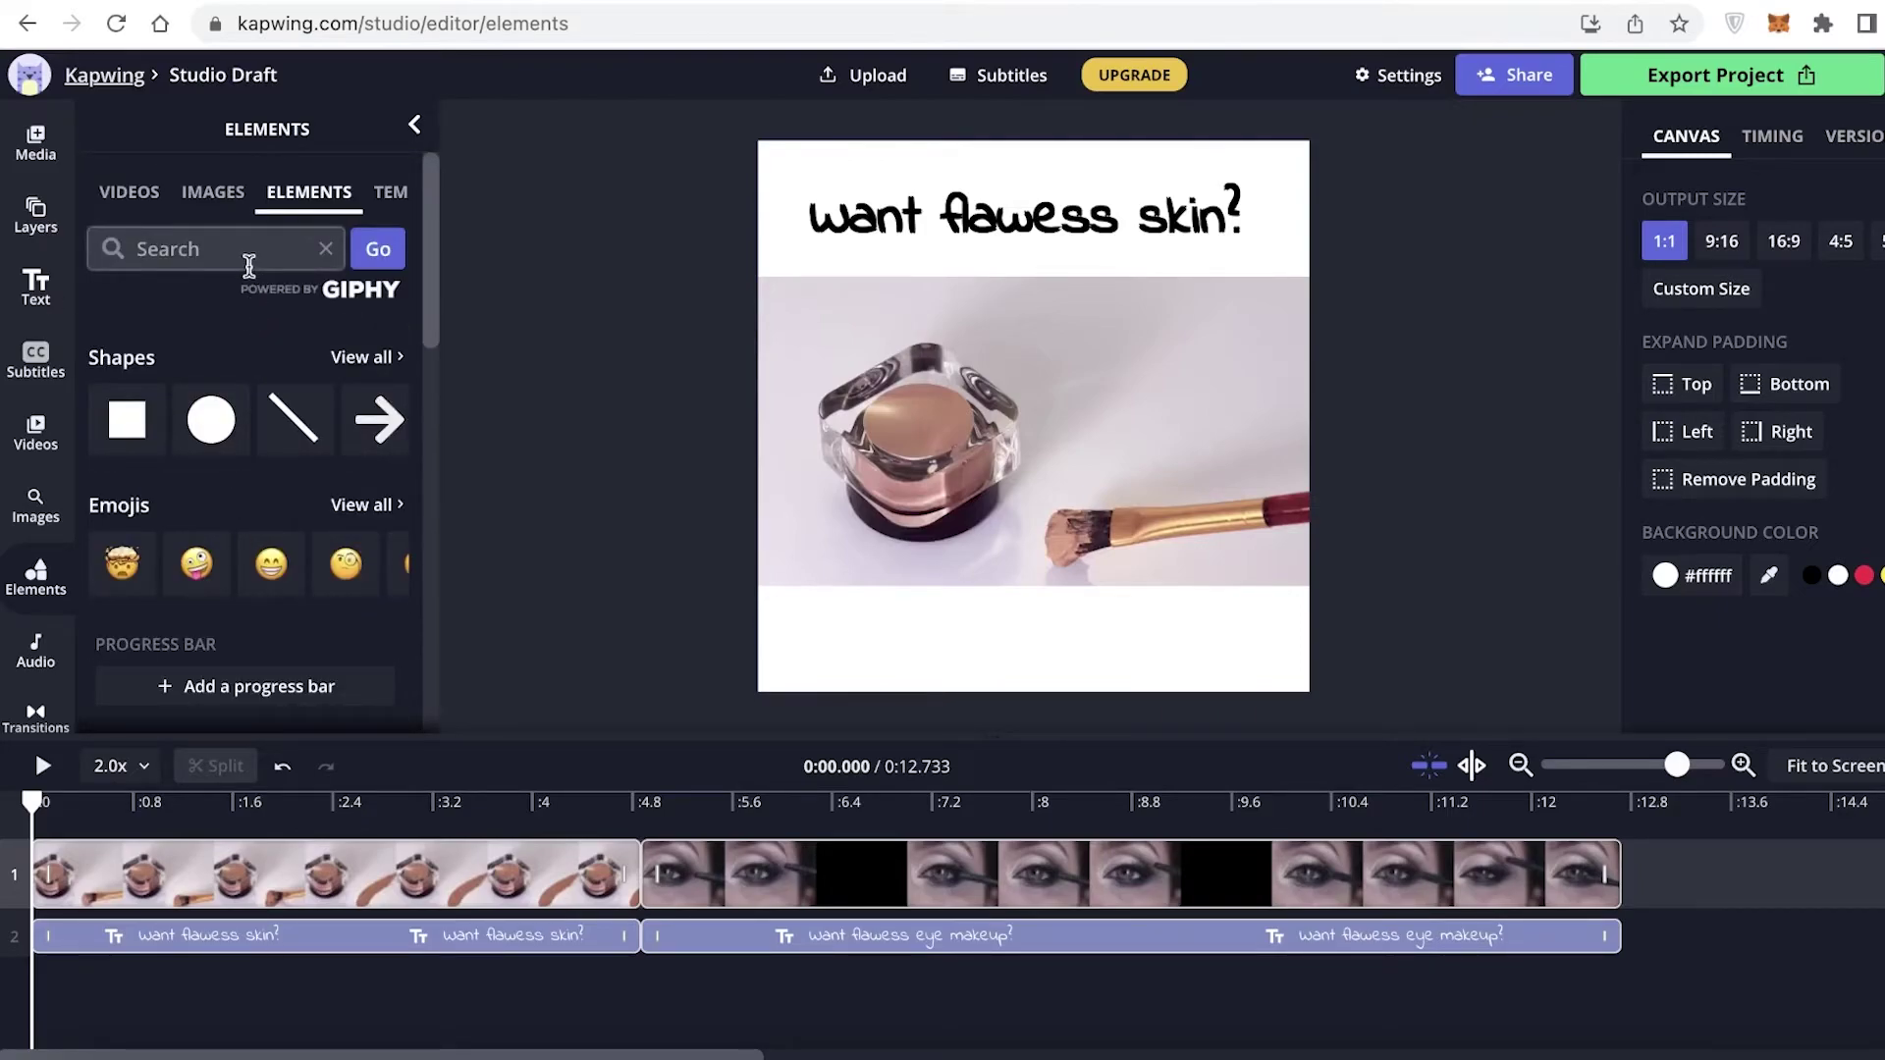
text(a)
key(BackSpace)
text(hearts)
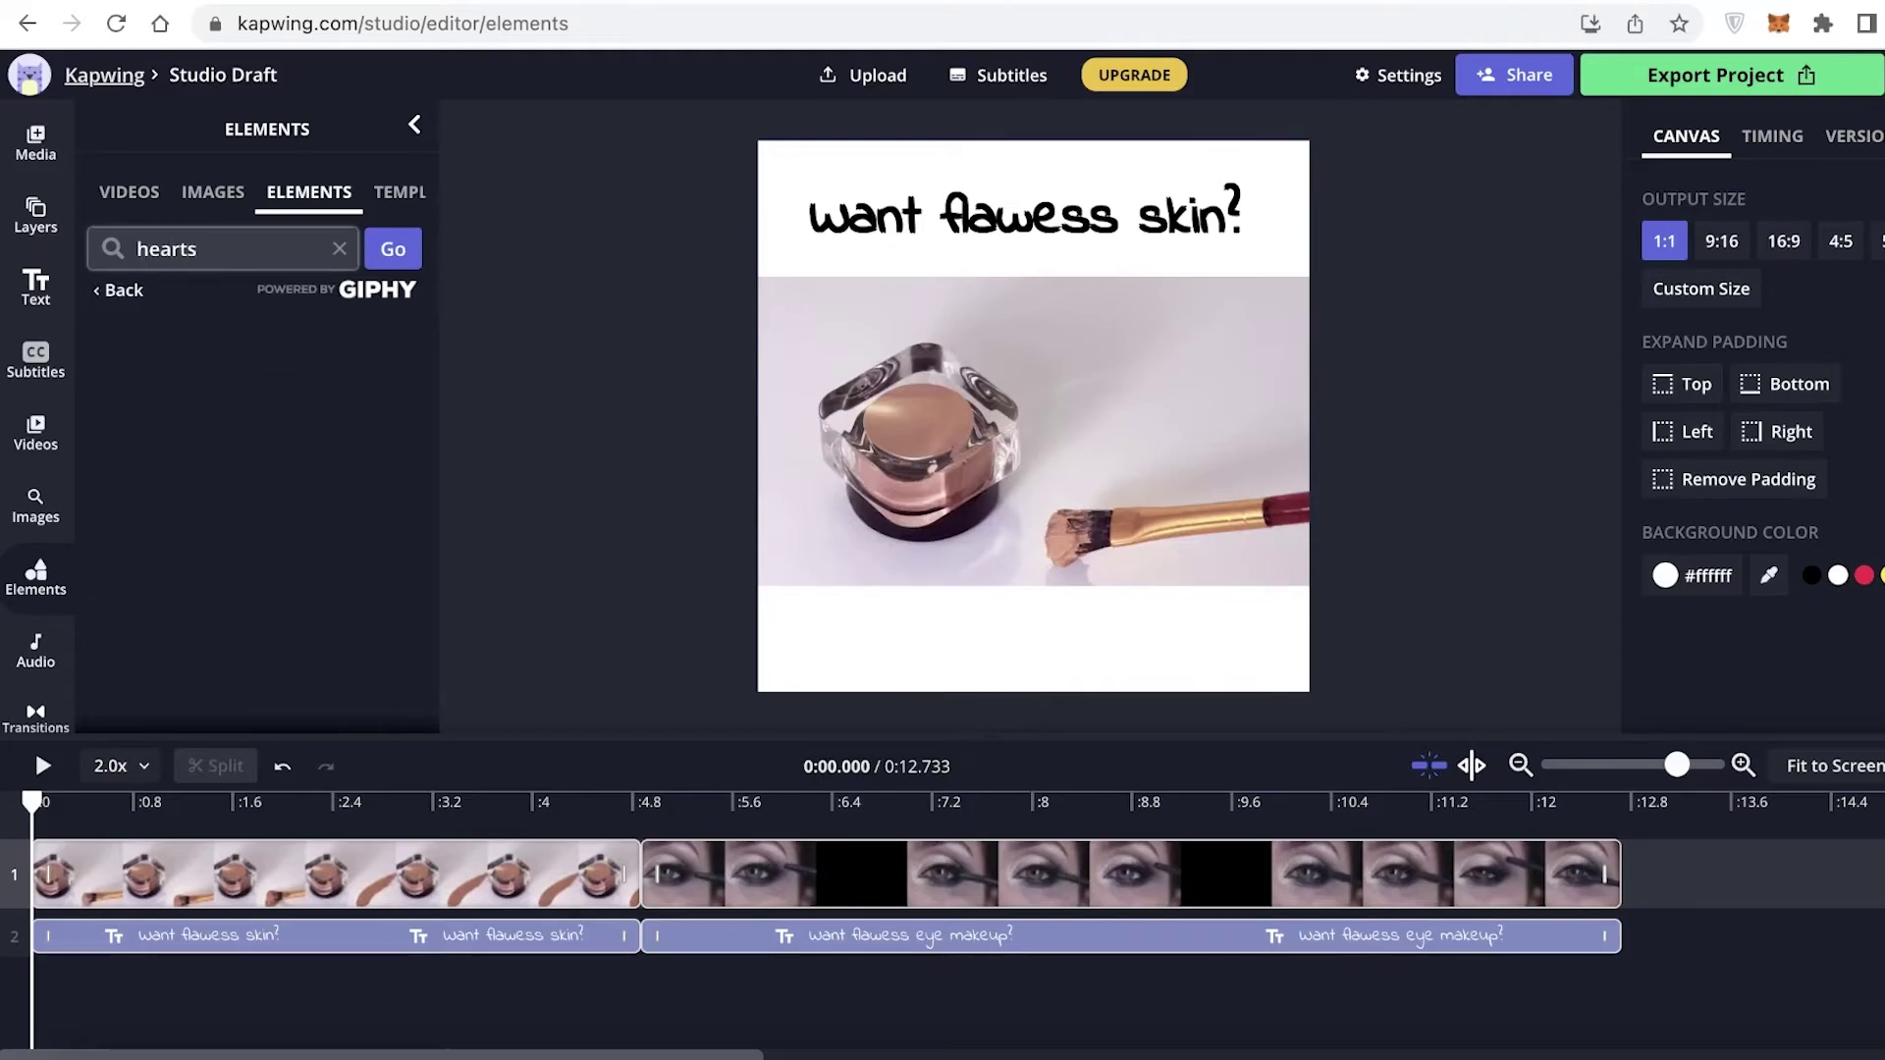
scroll(409, 555, down, 2)
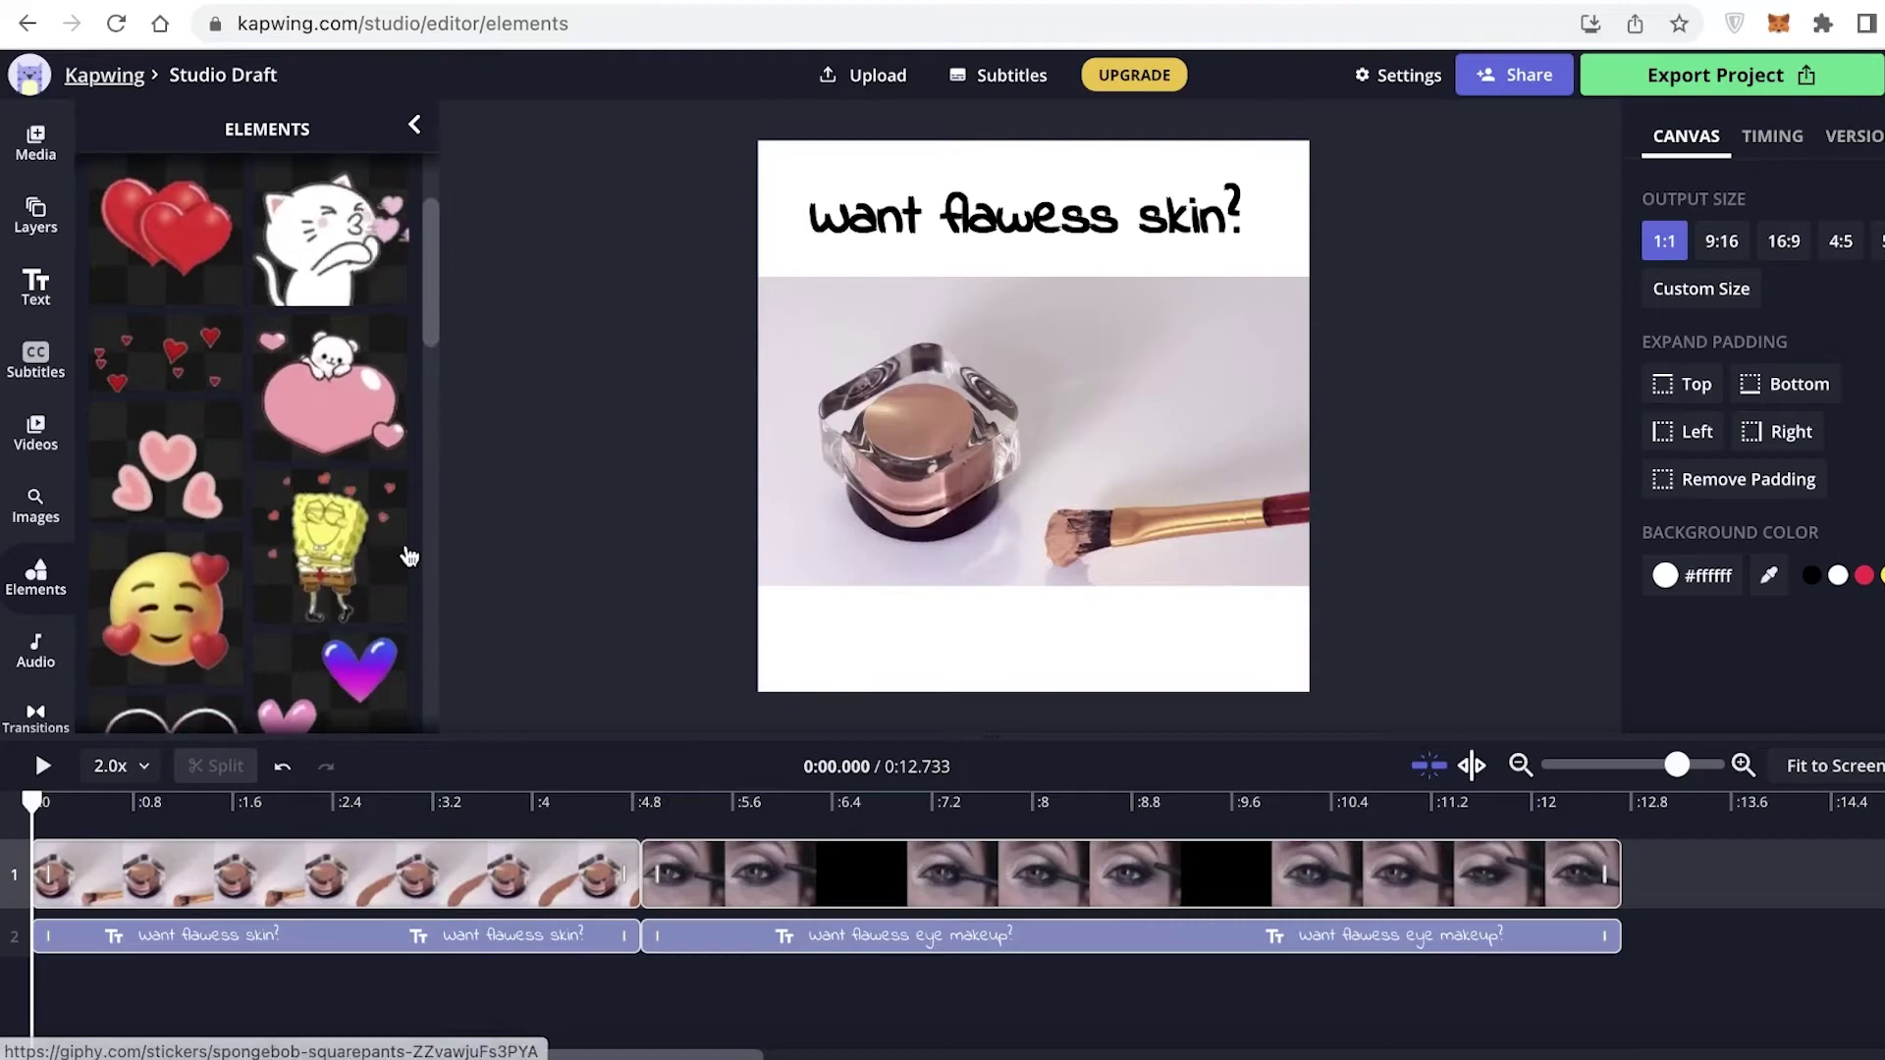
scroll(409, 555, down, 3)
Try out the purple concentric heart sticker, resizing it with Lock Ratio, then delete it.
click(168, 378)
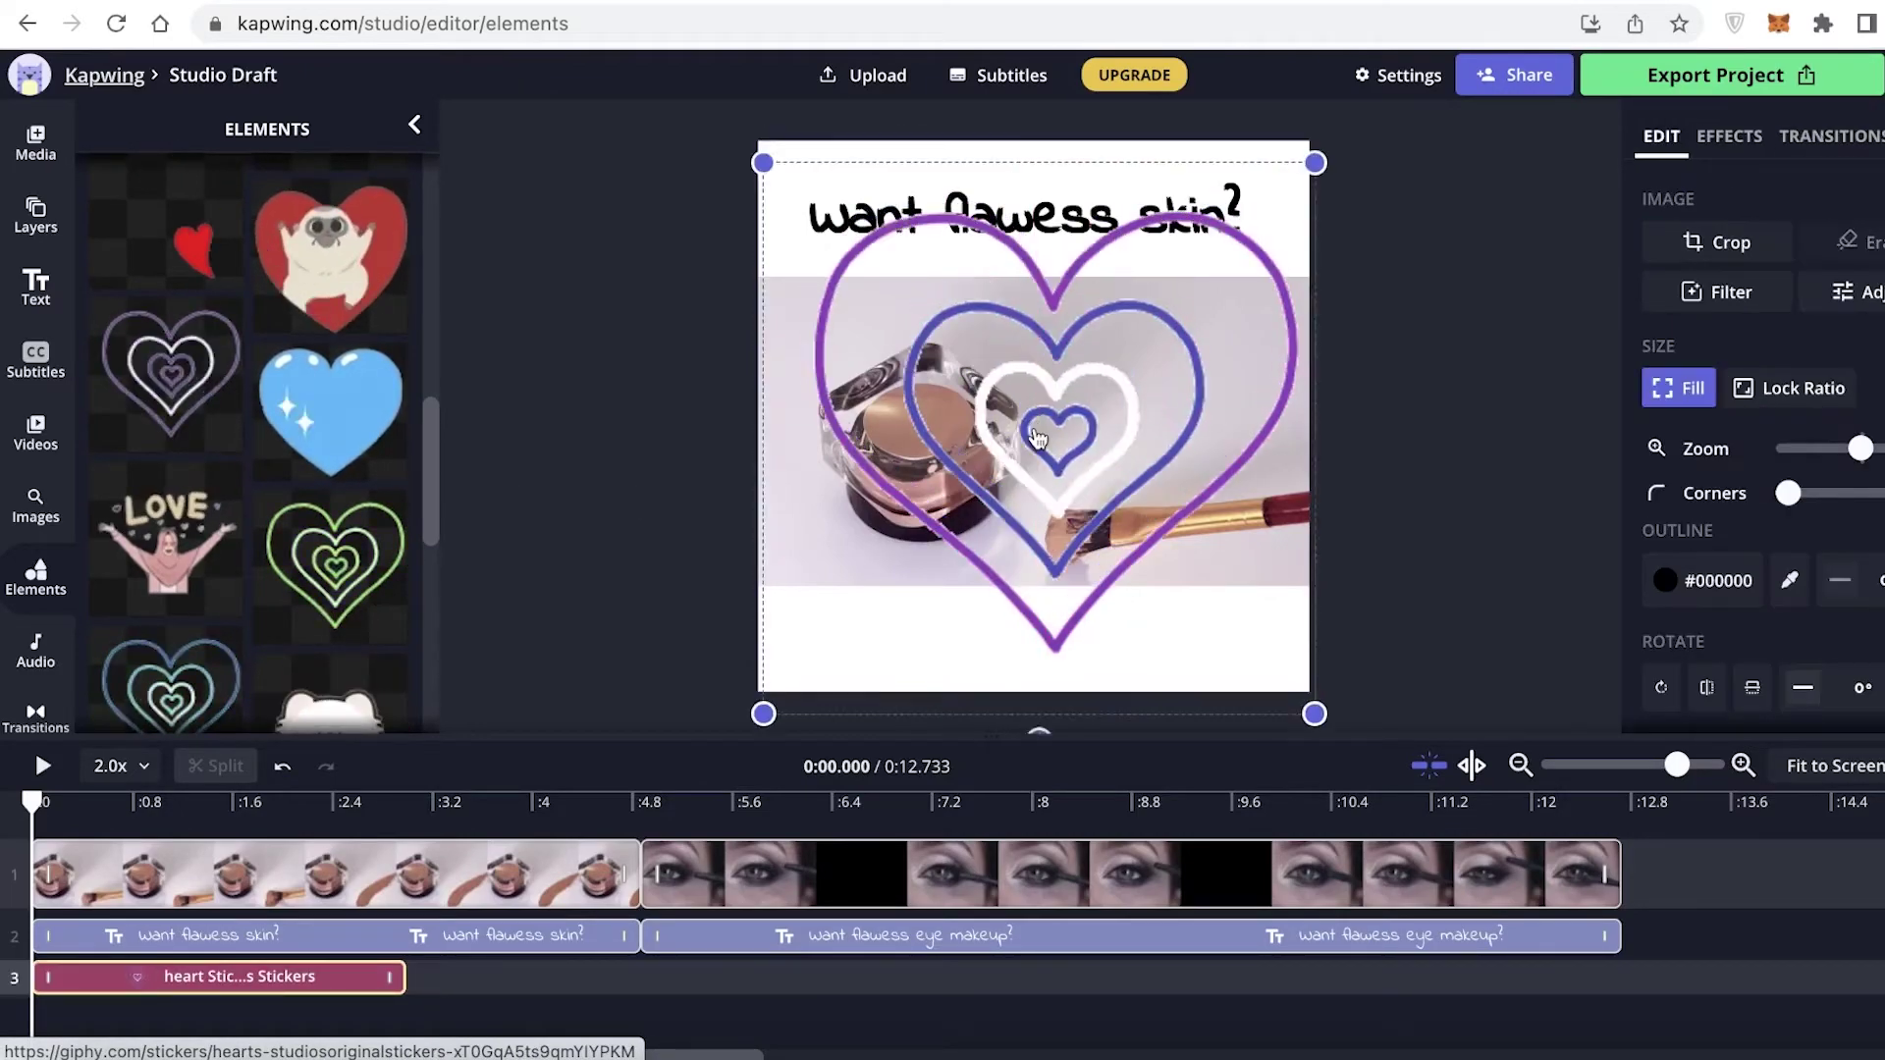
drag(1039, 437, 914, 536)
drag(1191, 261, 782, 509)
drag(791, 706, 991, 572)
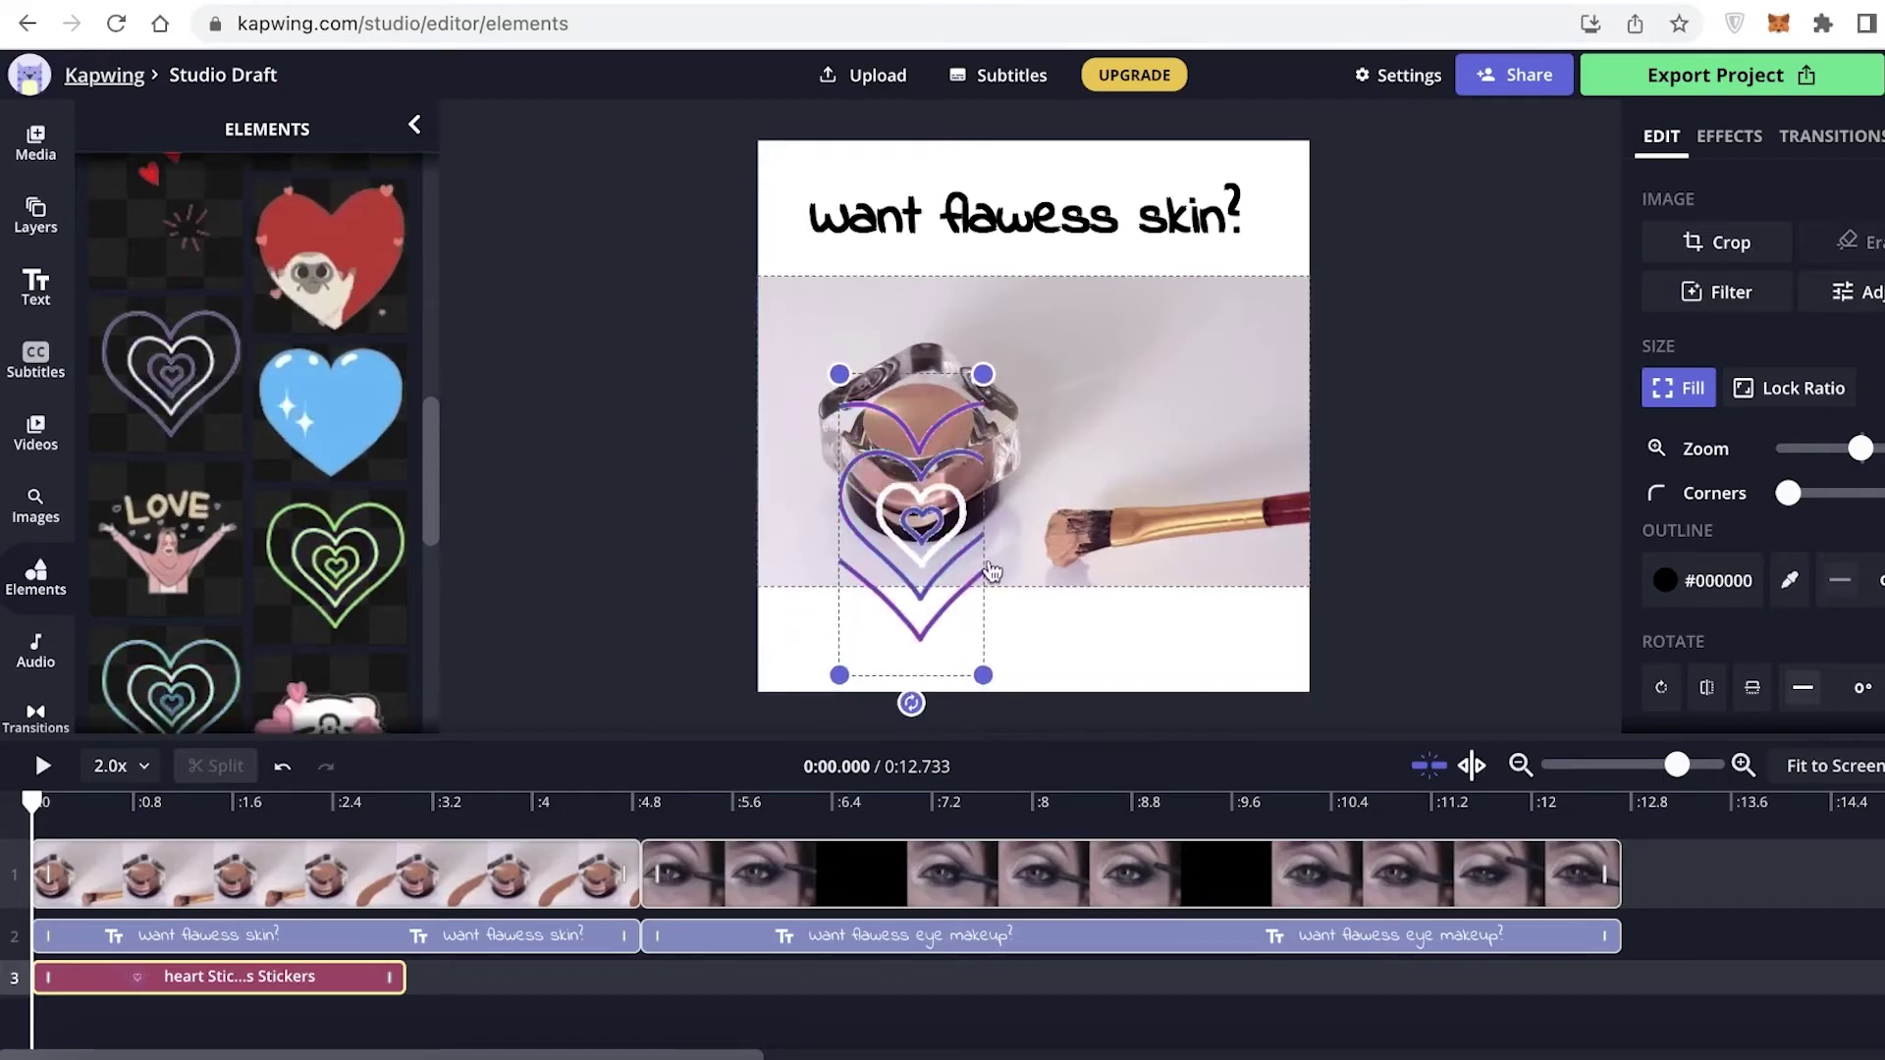
drag(983, 674, 1210, 642)
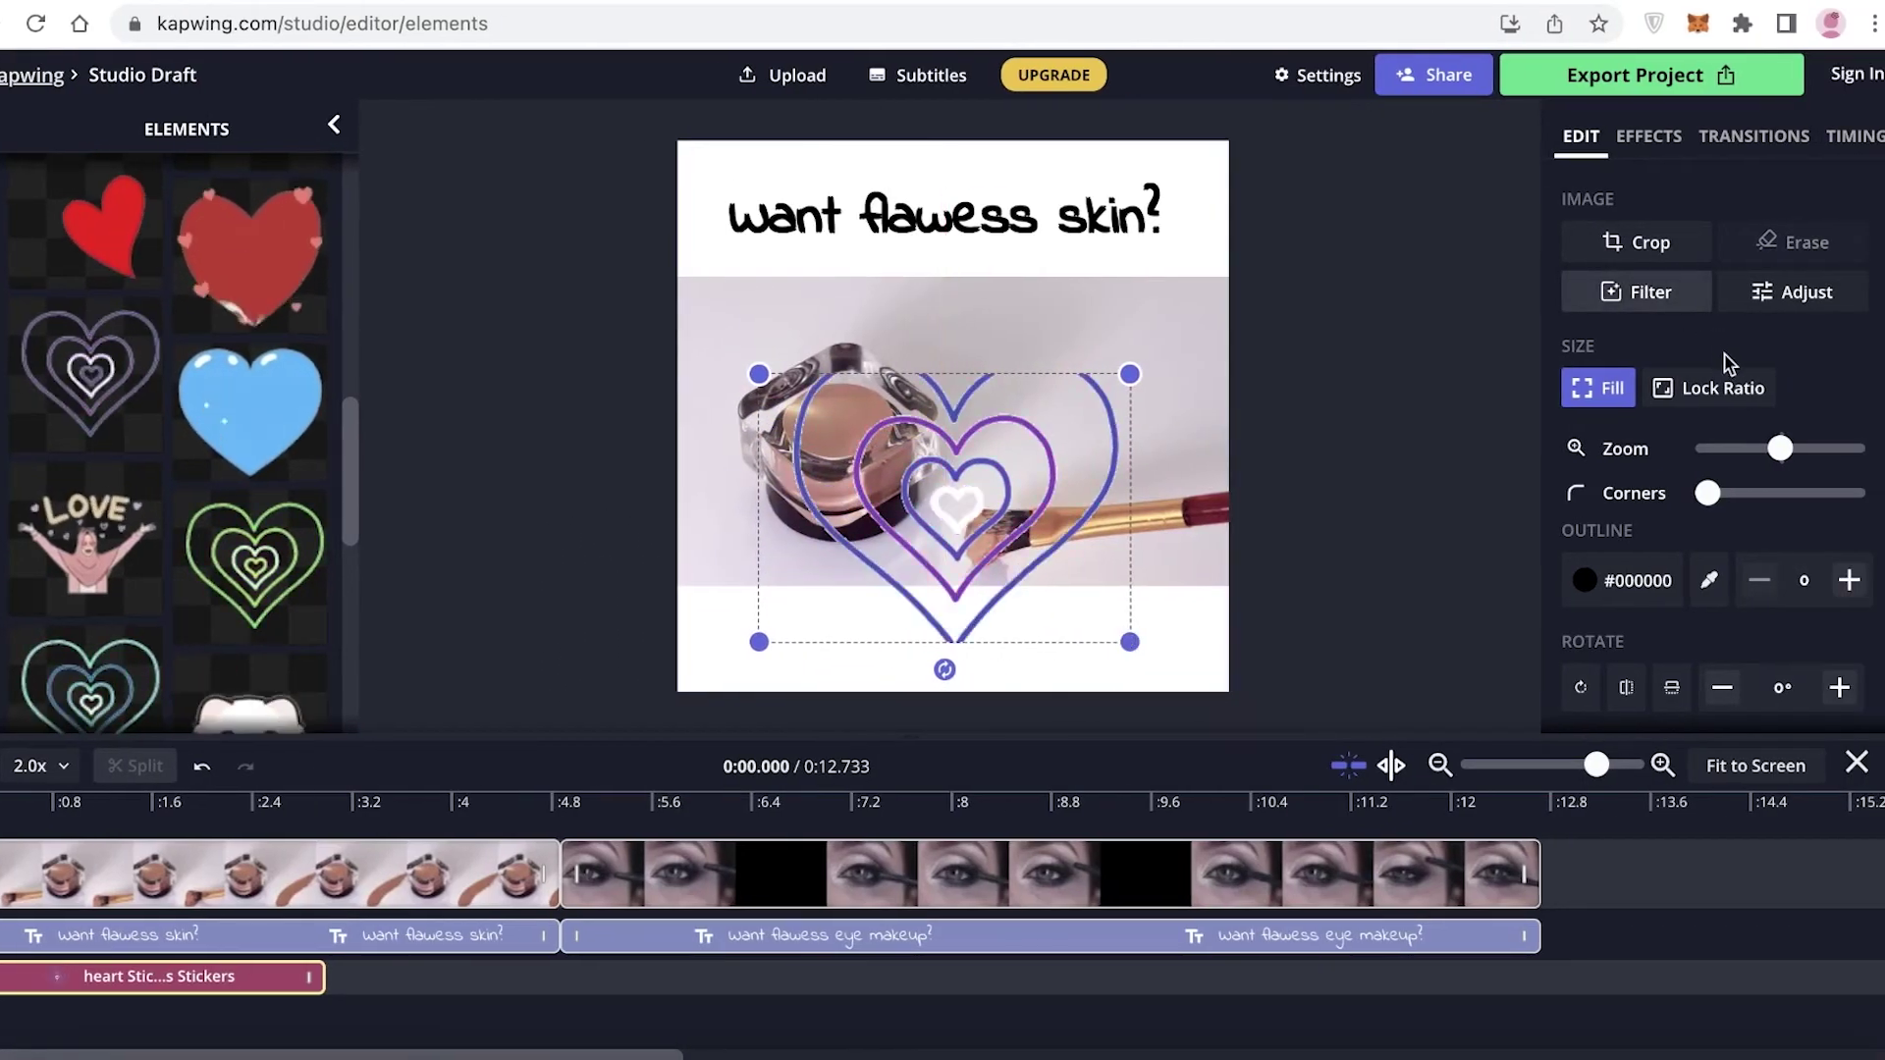
click(1723, 387)
drag(1026, 642, 911, 523)
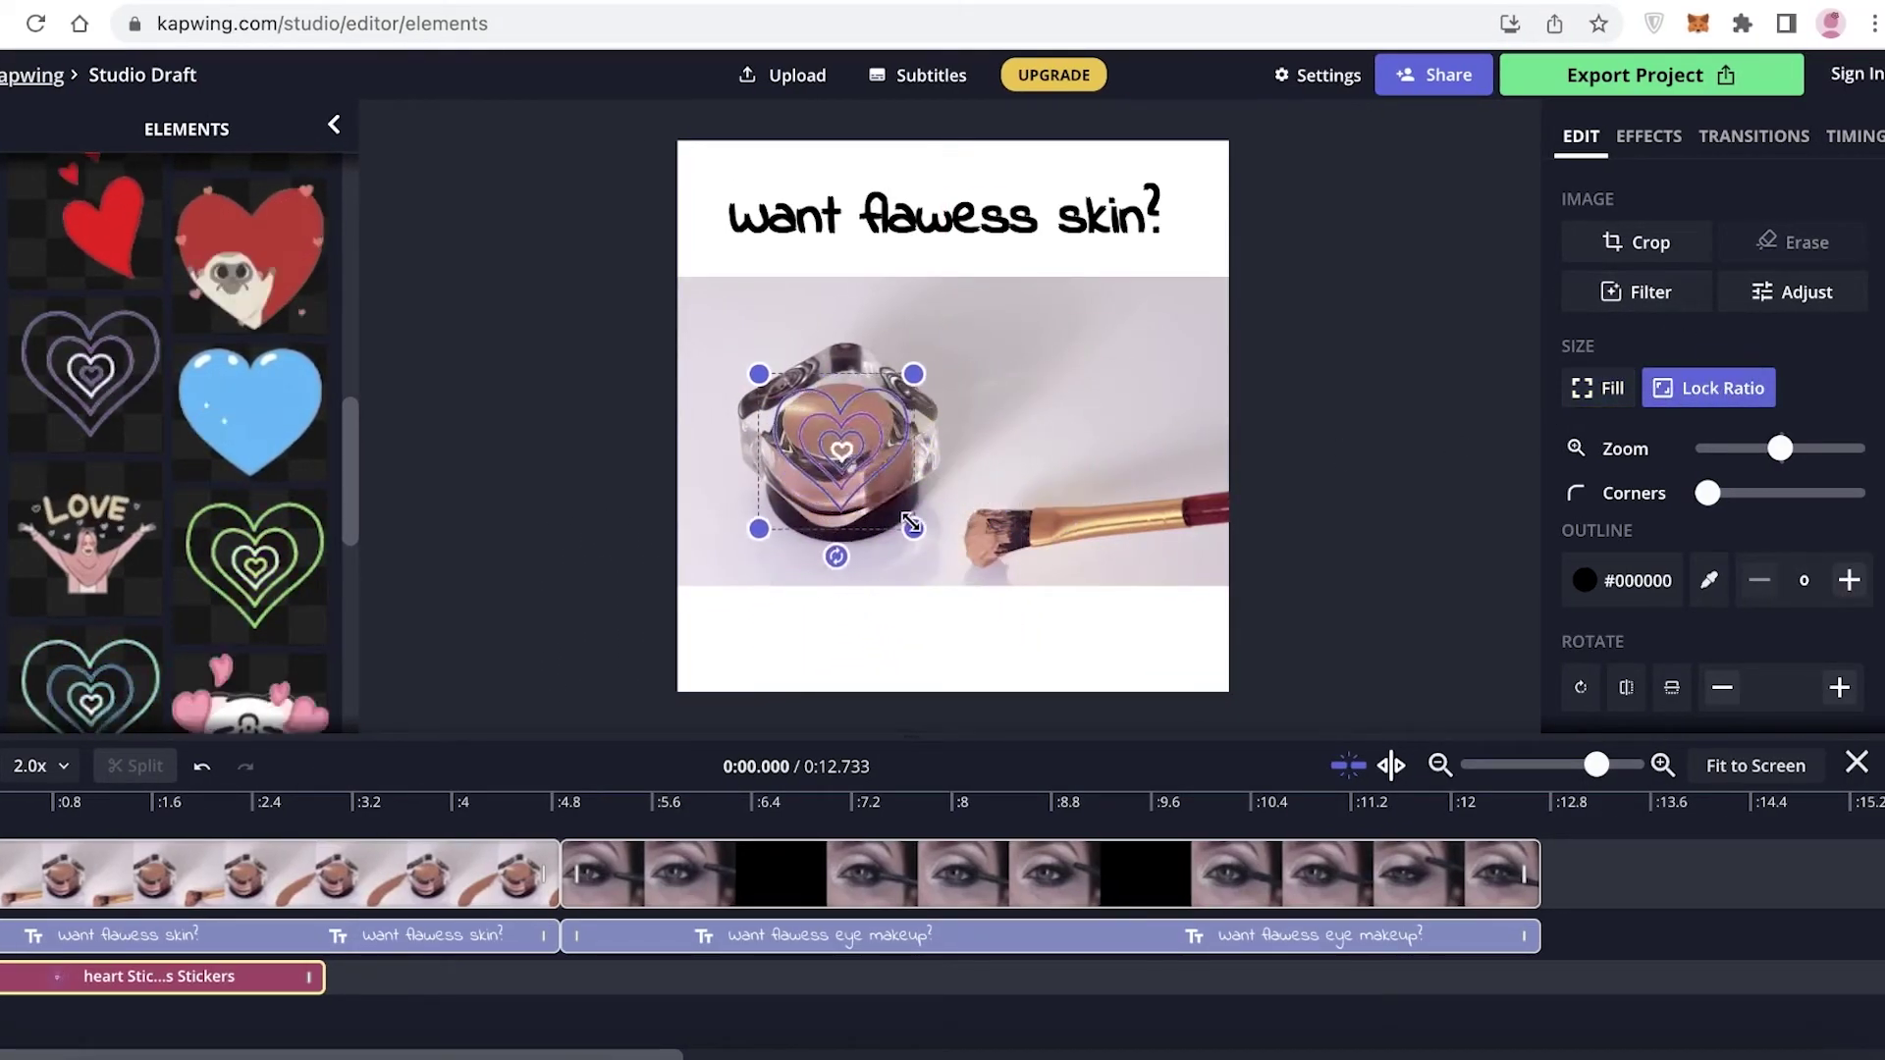
drag(837, 452, 1191, 179)
key(Delete)
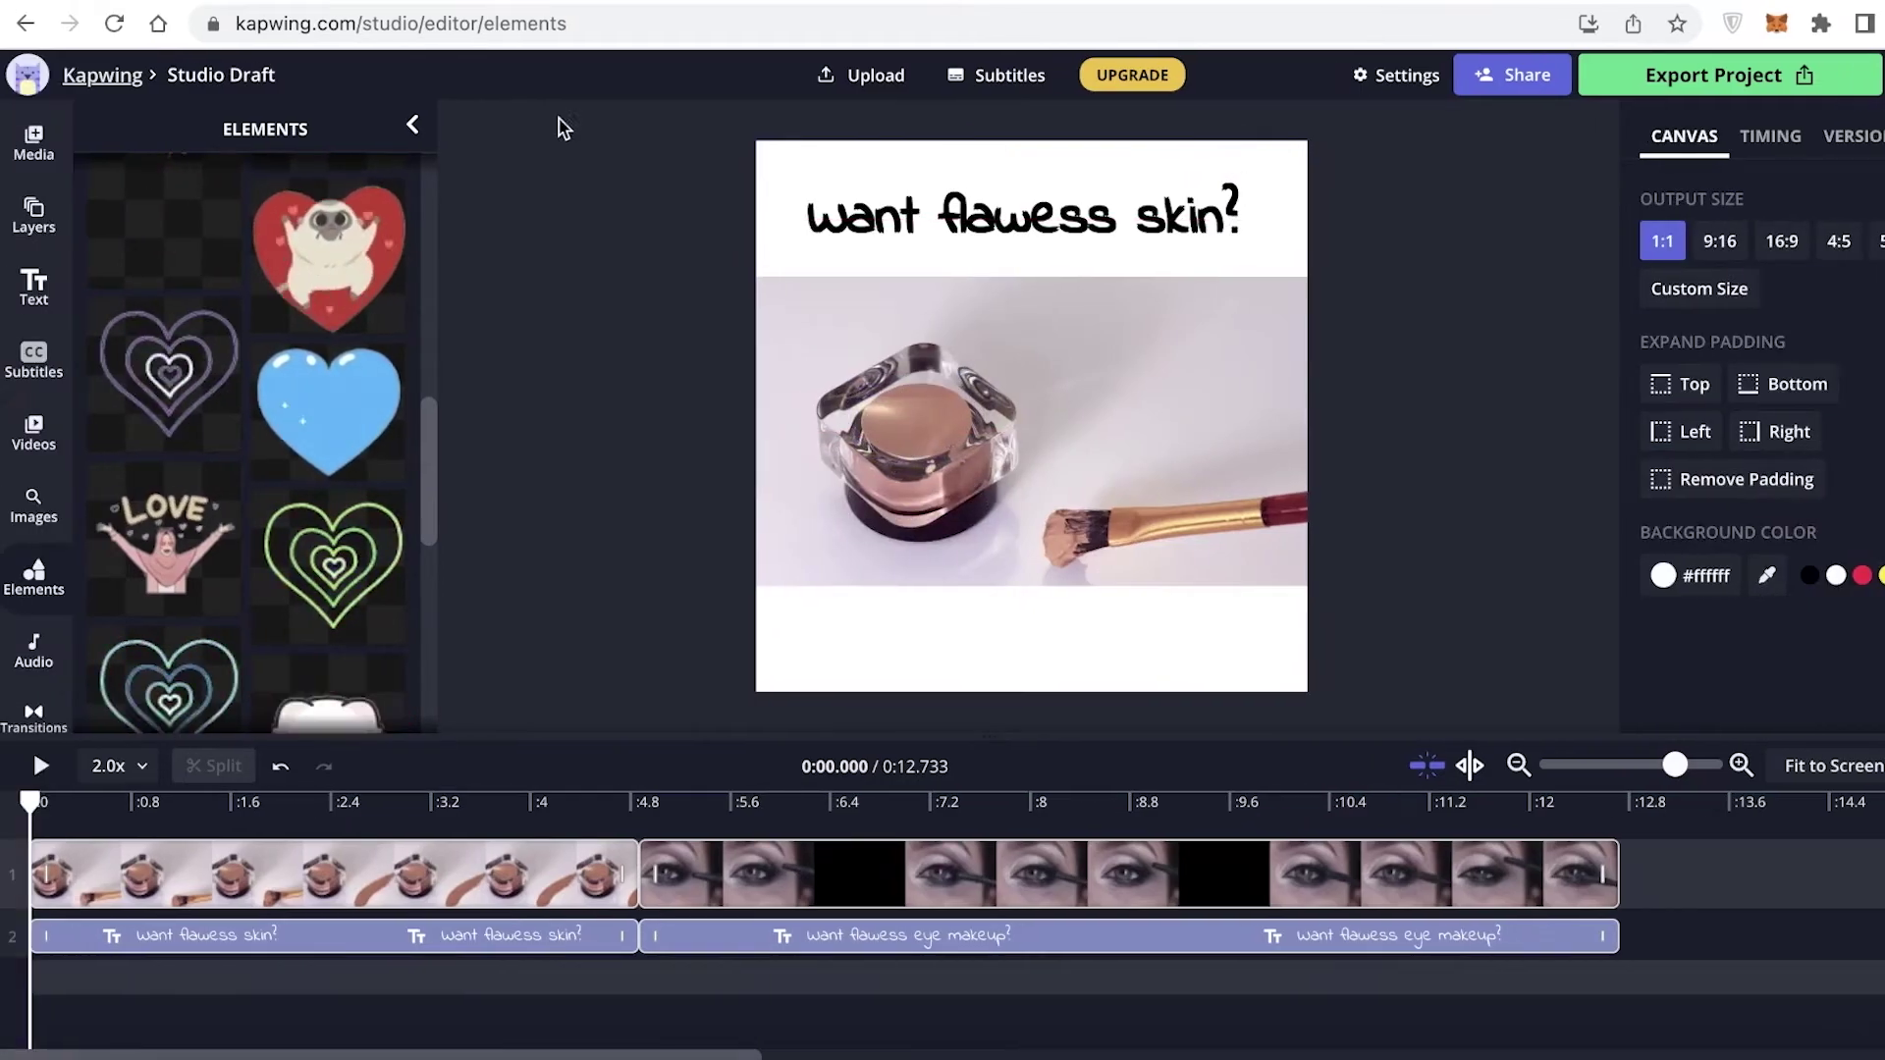
Search Giphy for 'question mark' and place a small thought-cloud sticker on the photo's upper right.
scroll(232, 223, up, 10)
double_click(302, 248)
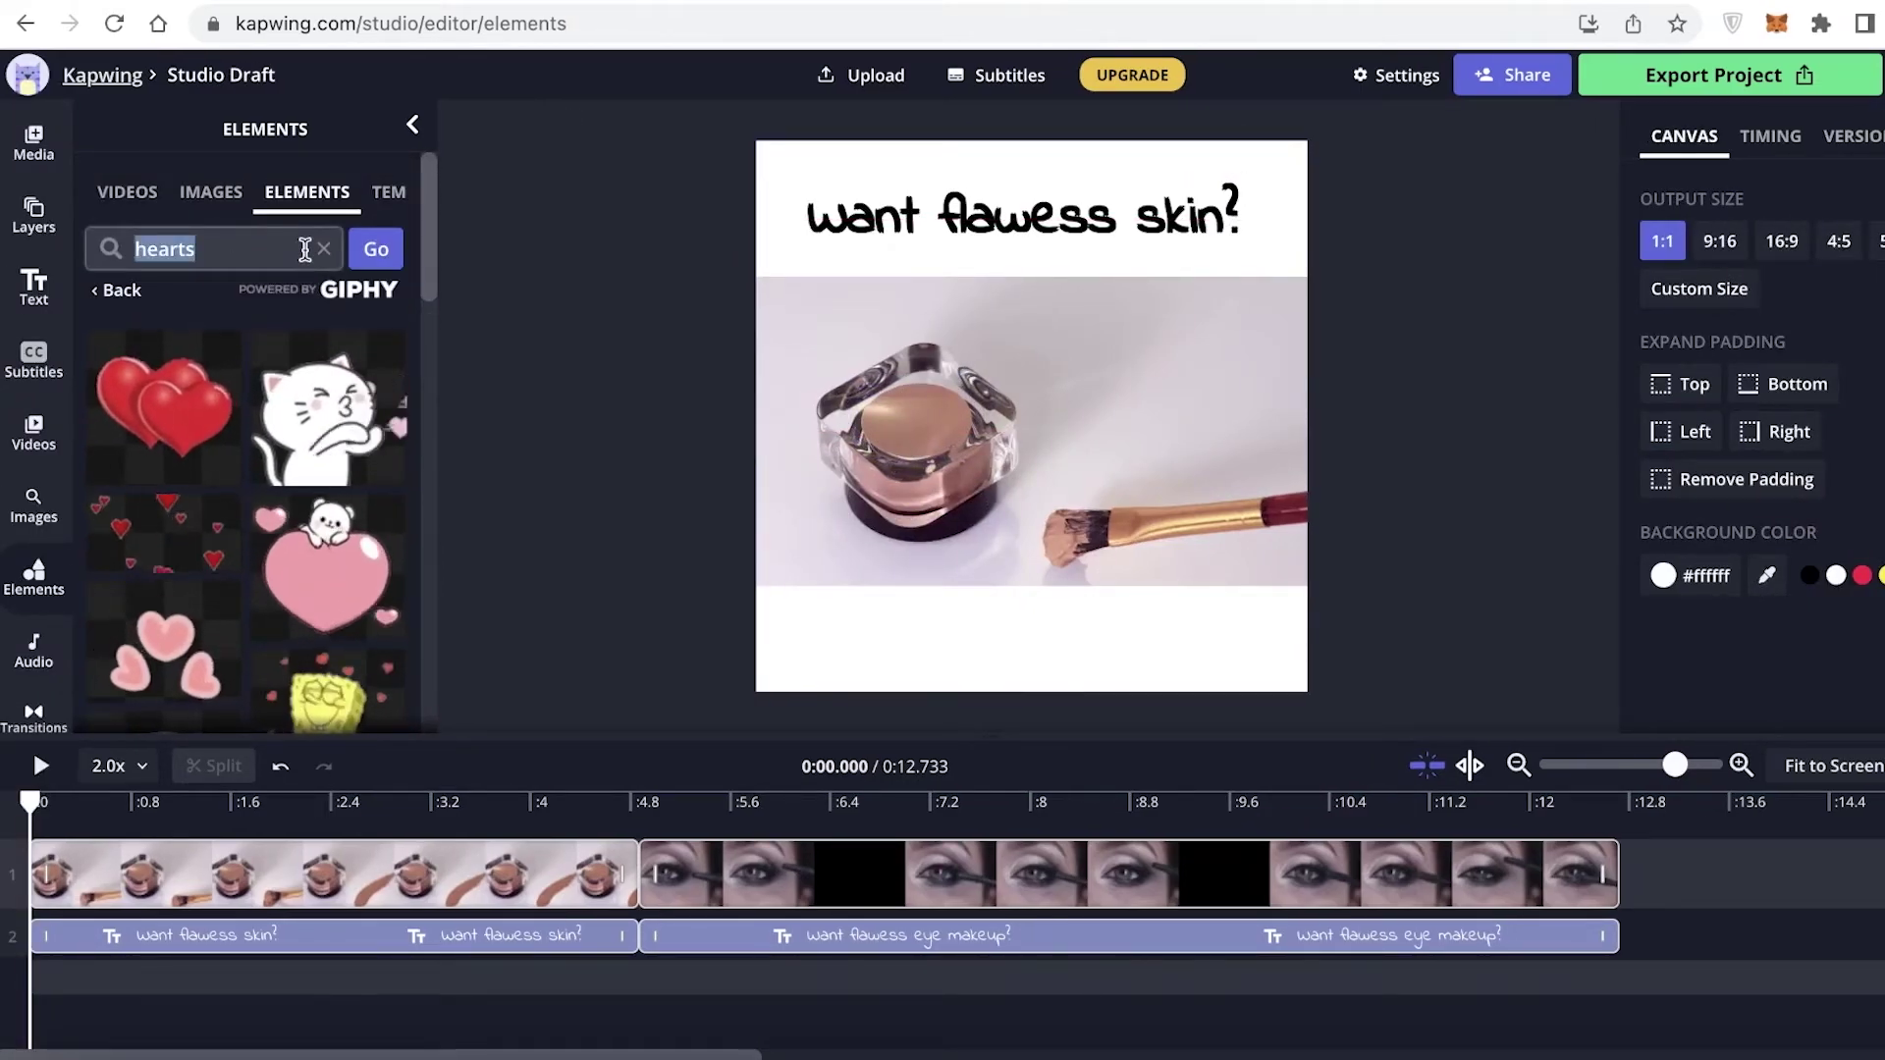
text(c)
text(uestion m)
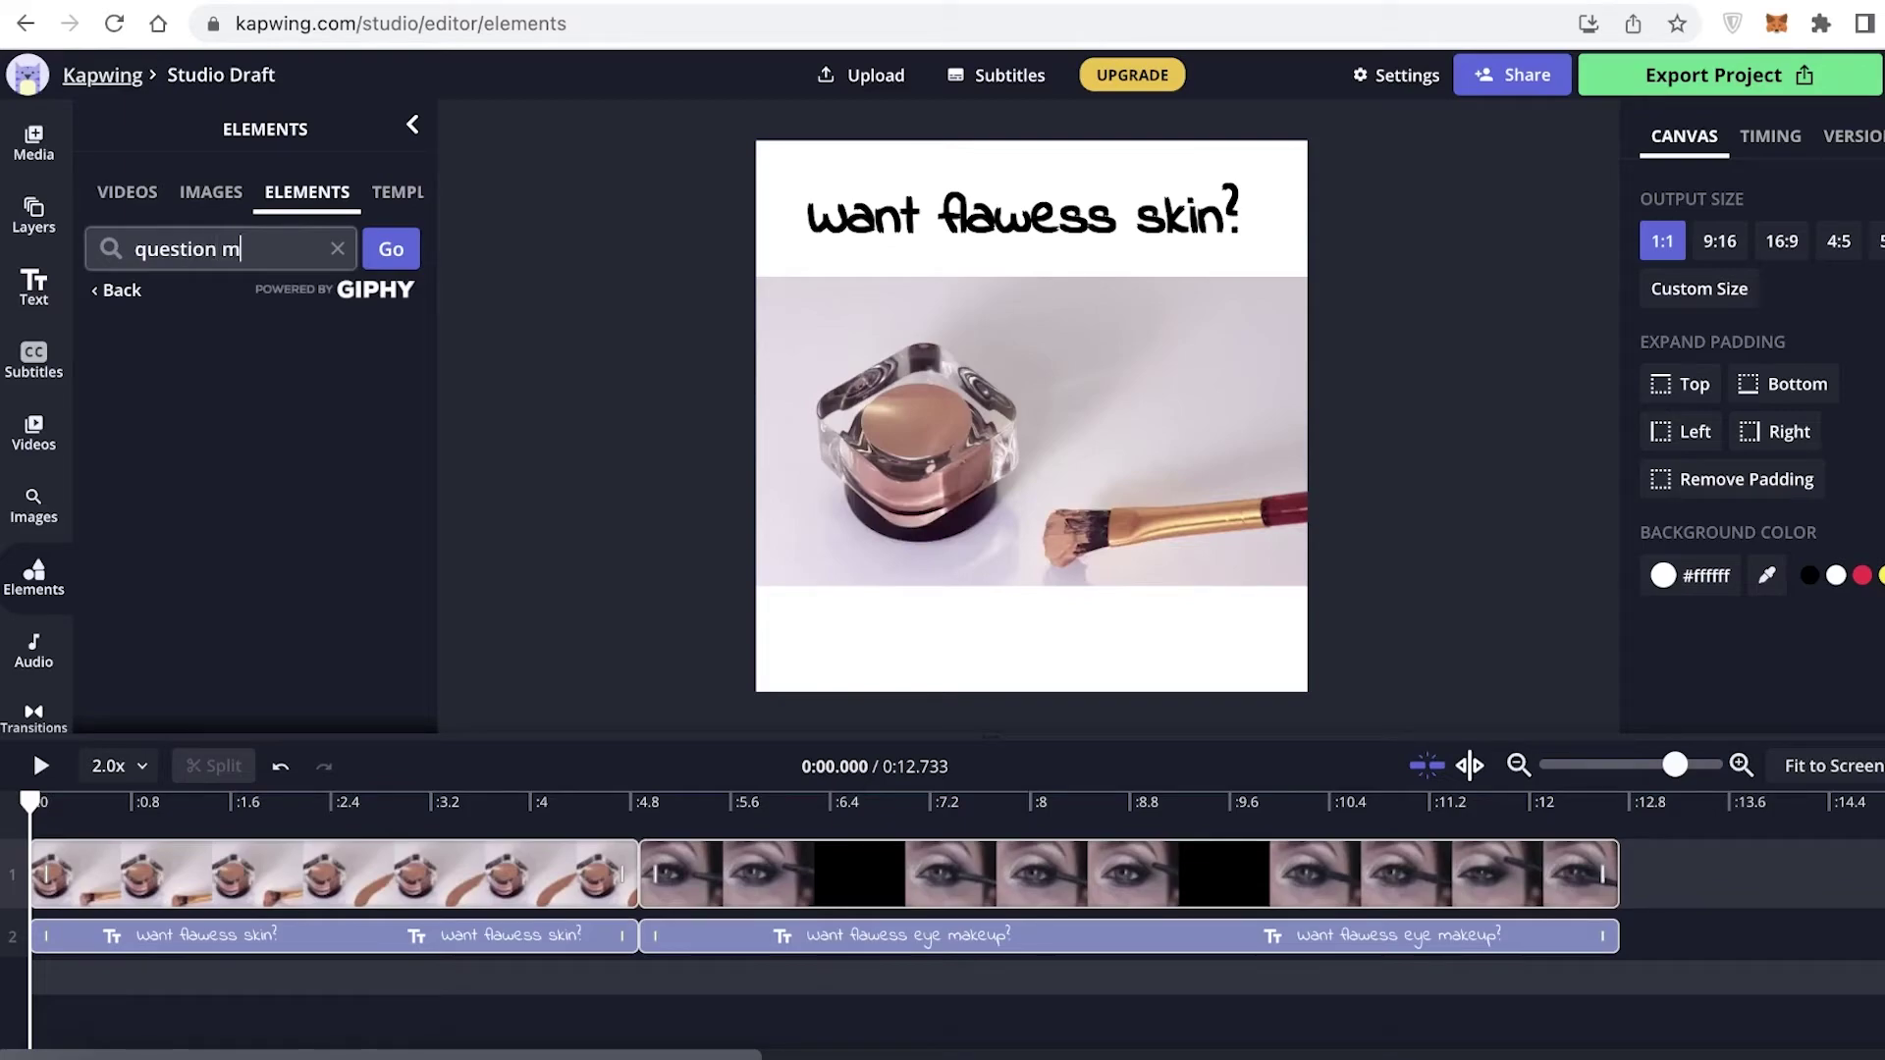
key(Return)
click(332, 584)
drag(767, 691, 1145, 277)
drag(1238, 173, 1186, 343)
Lengthen the sticker's clip through the jar clip and enlarge it slightly with Lock Ratio on.
drag(403, 977, 636, 975)
click(1435, 368)
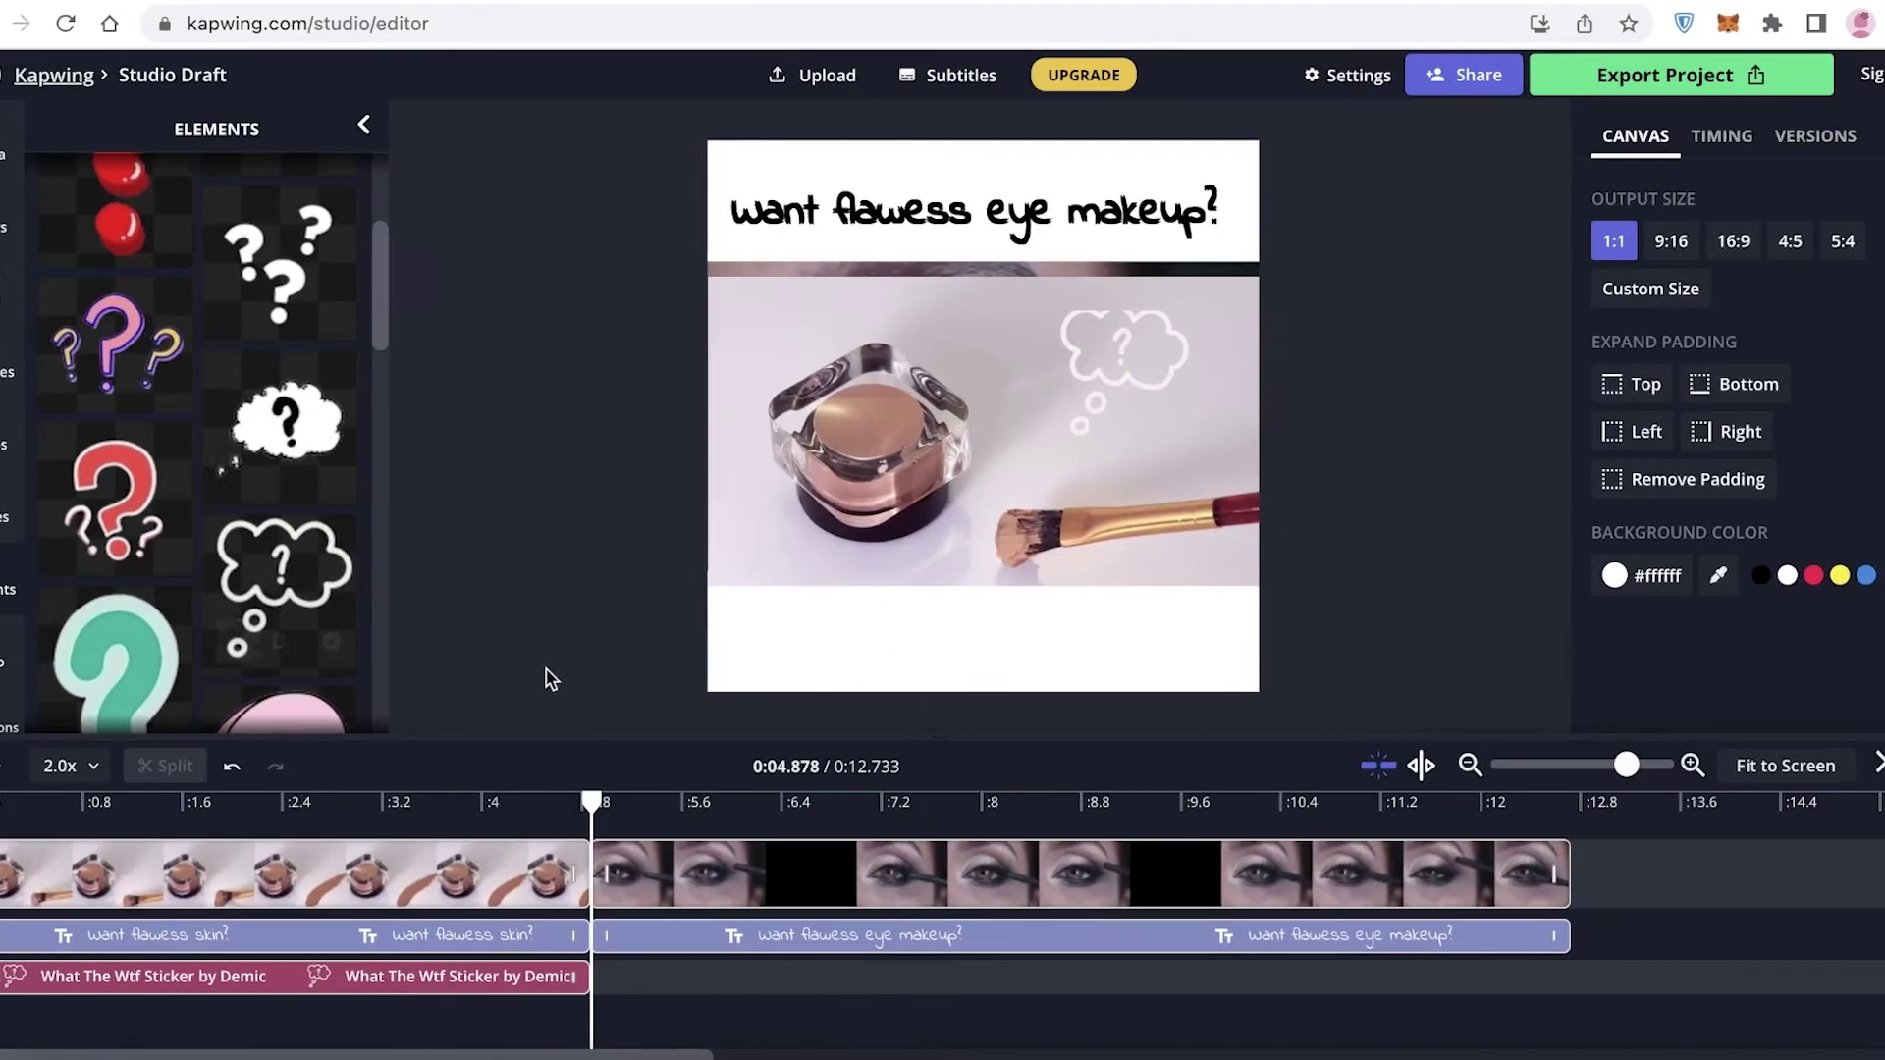
click(1163, 356)
click(1721, 389)
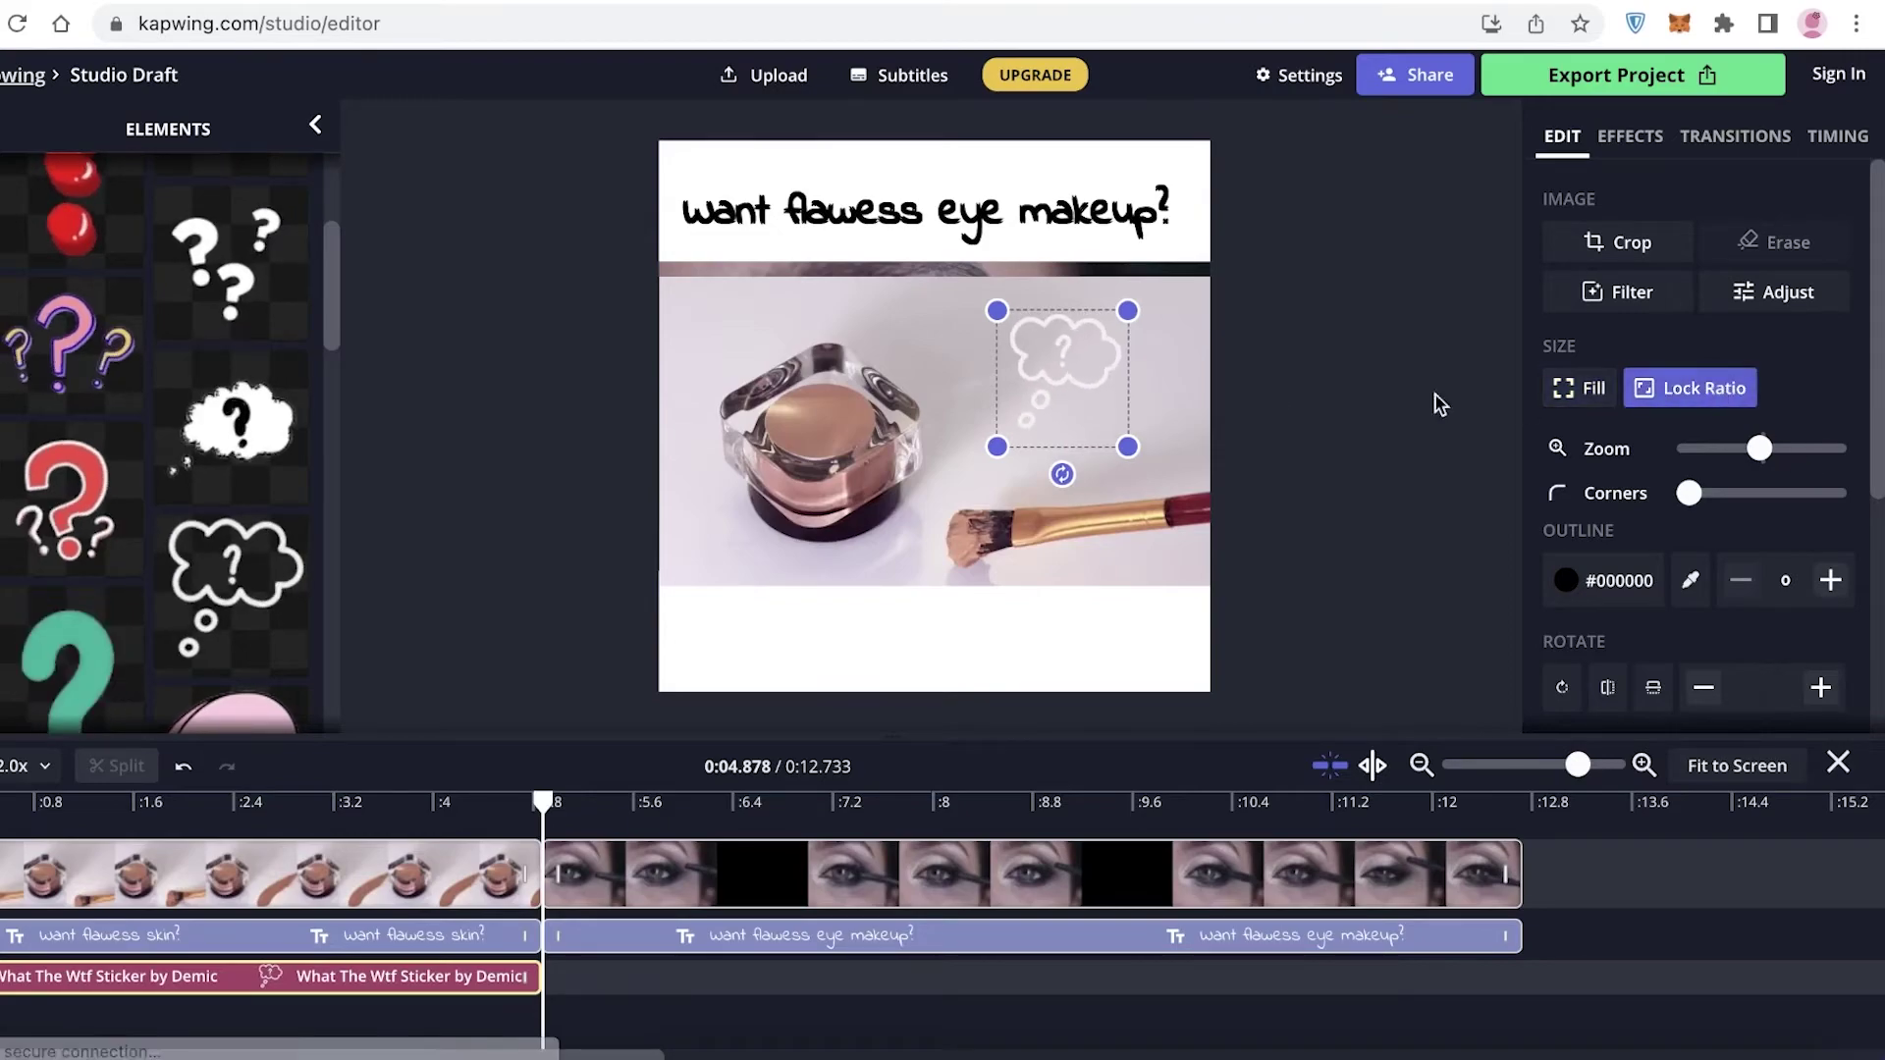
drag(1146, 447, 1186, 471)
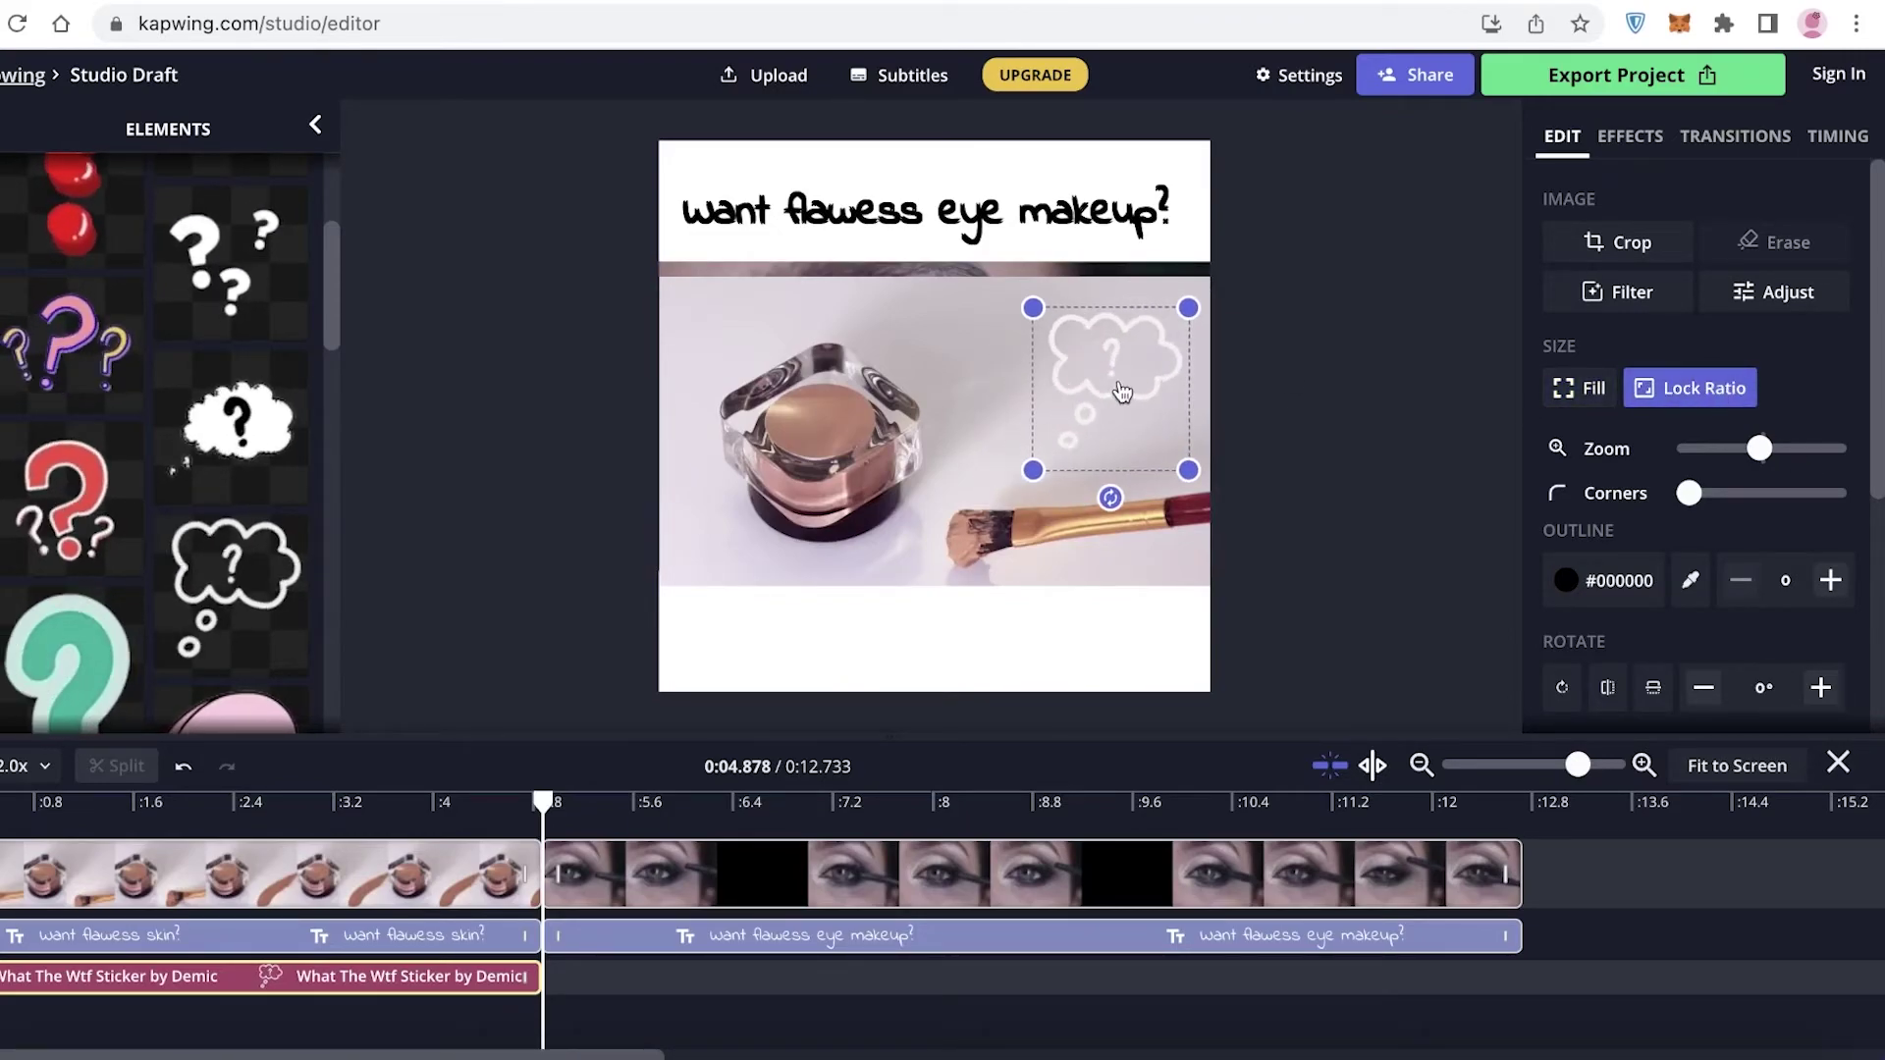
click(1381, 509)
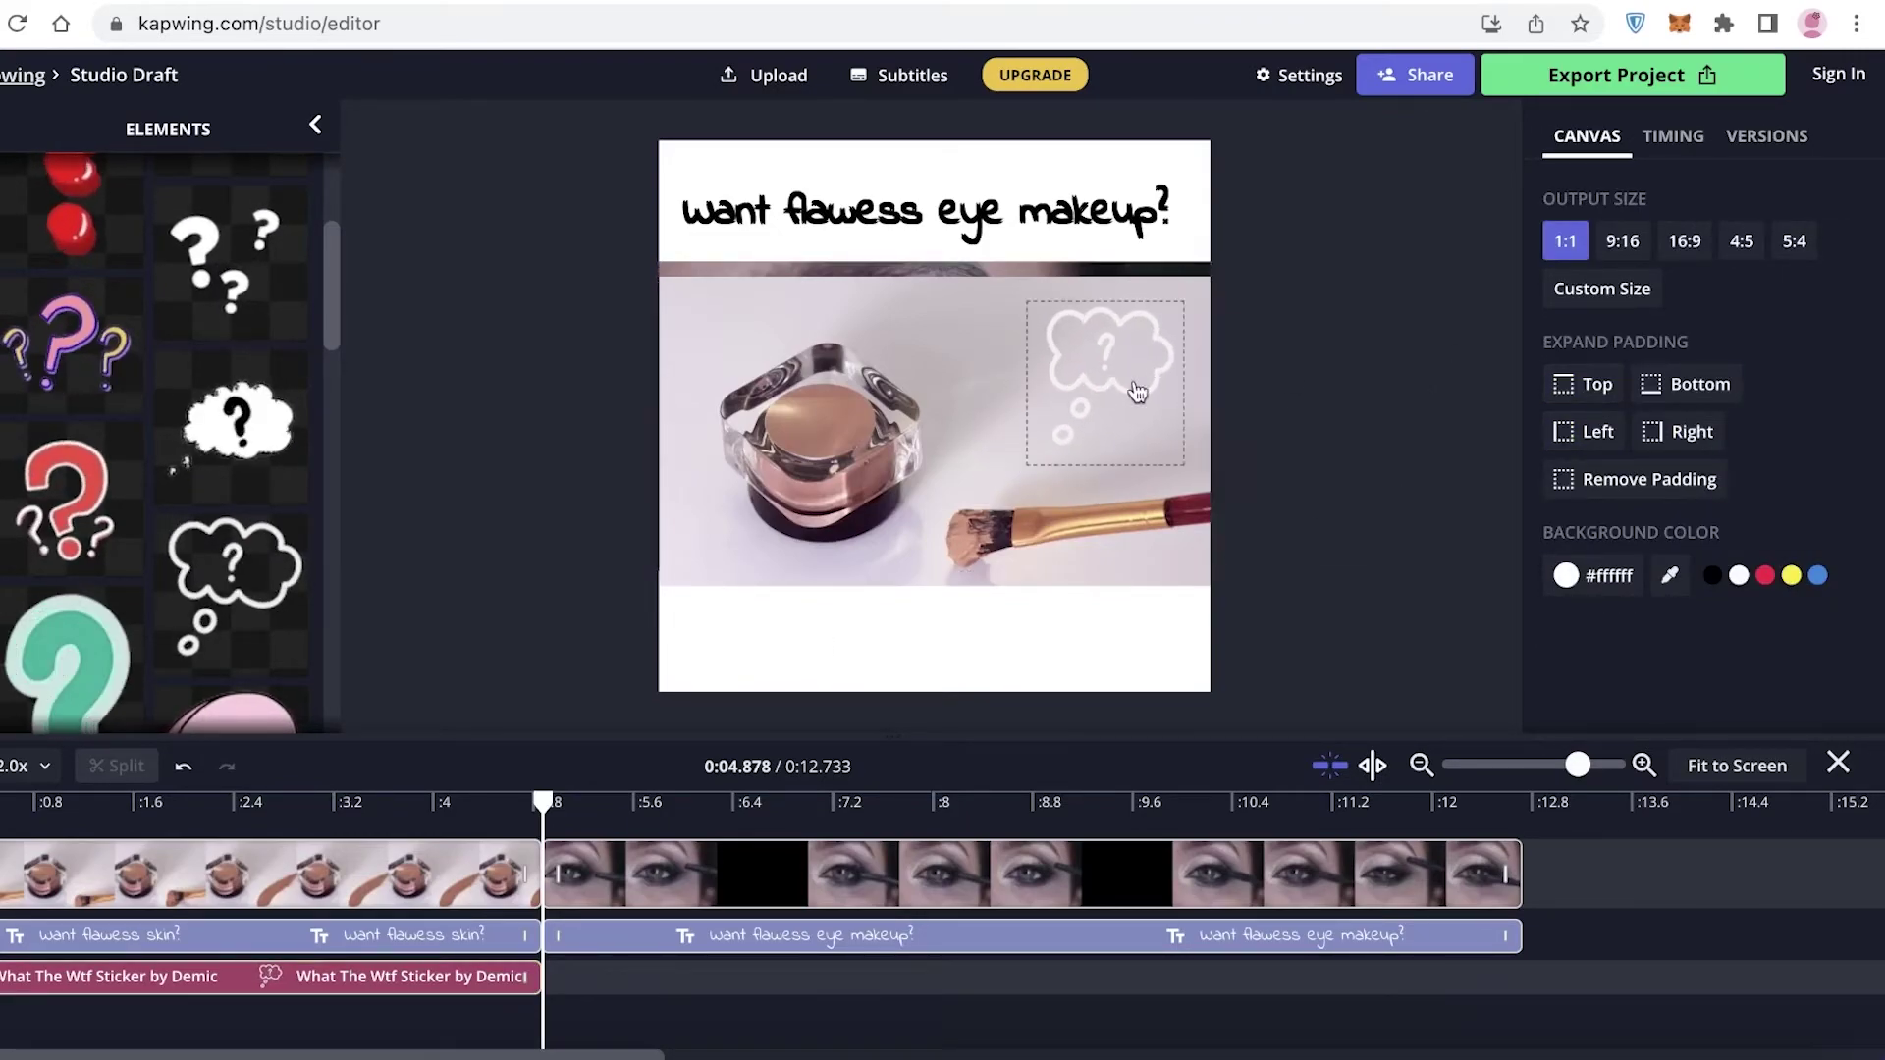
Add the GIPHY 'Rainbow Love Hearts' sticker from the Elements stickers.
scroll(246, 628, down, 5)
scroll(65, 390, down, 3)
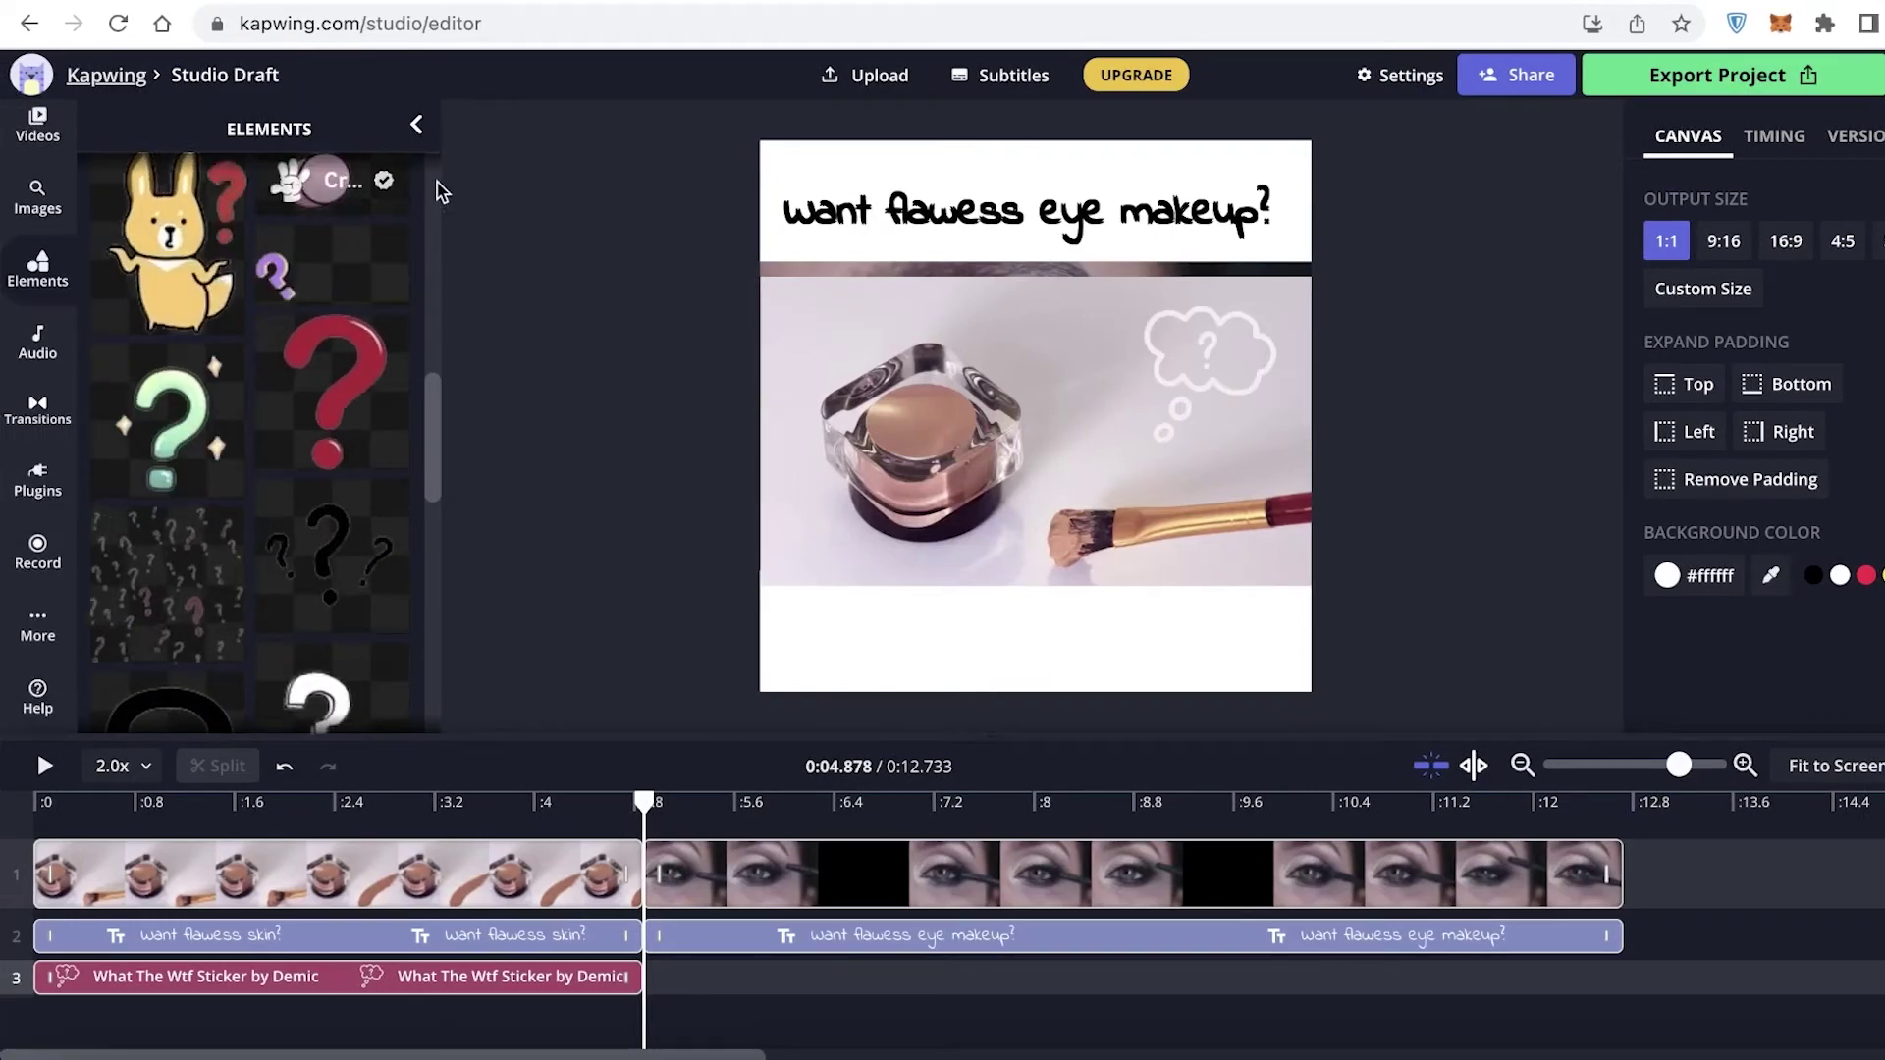
scroll(257, 436, up, 10)
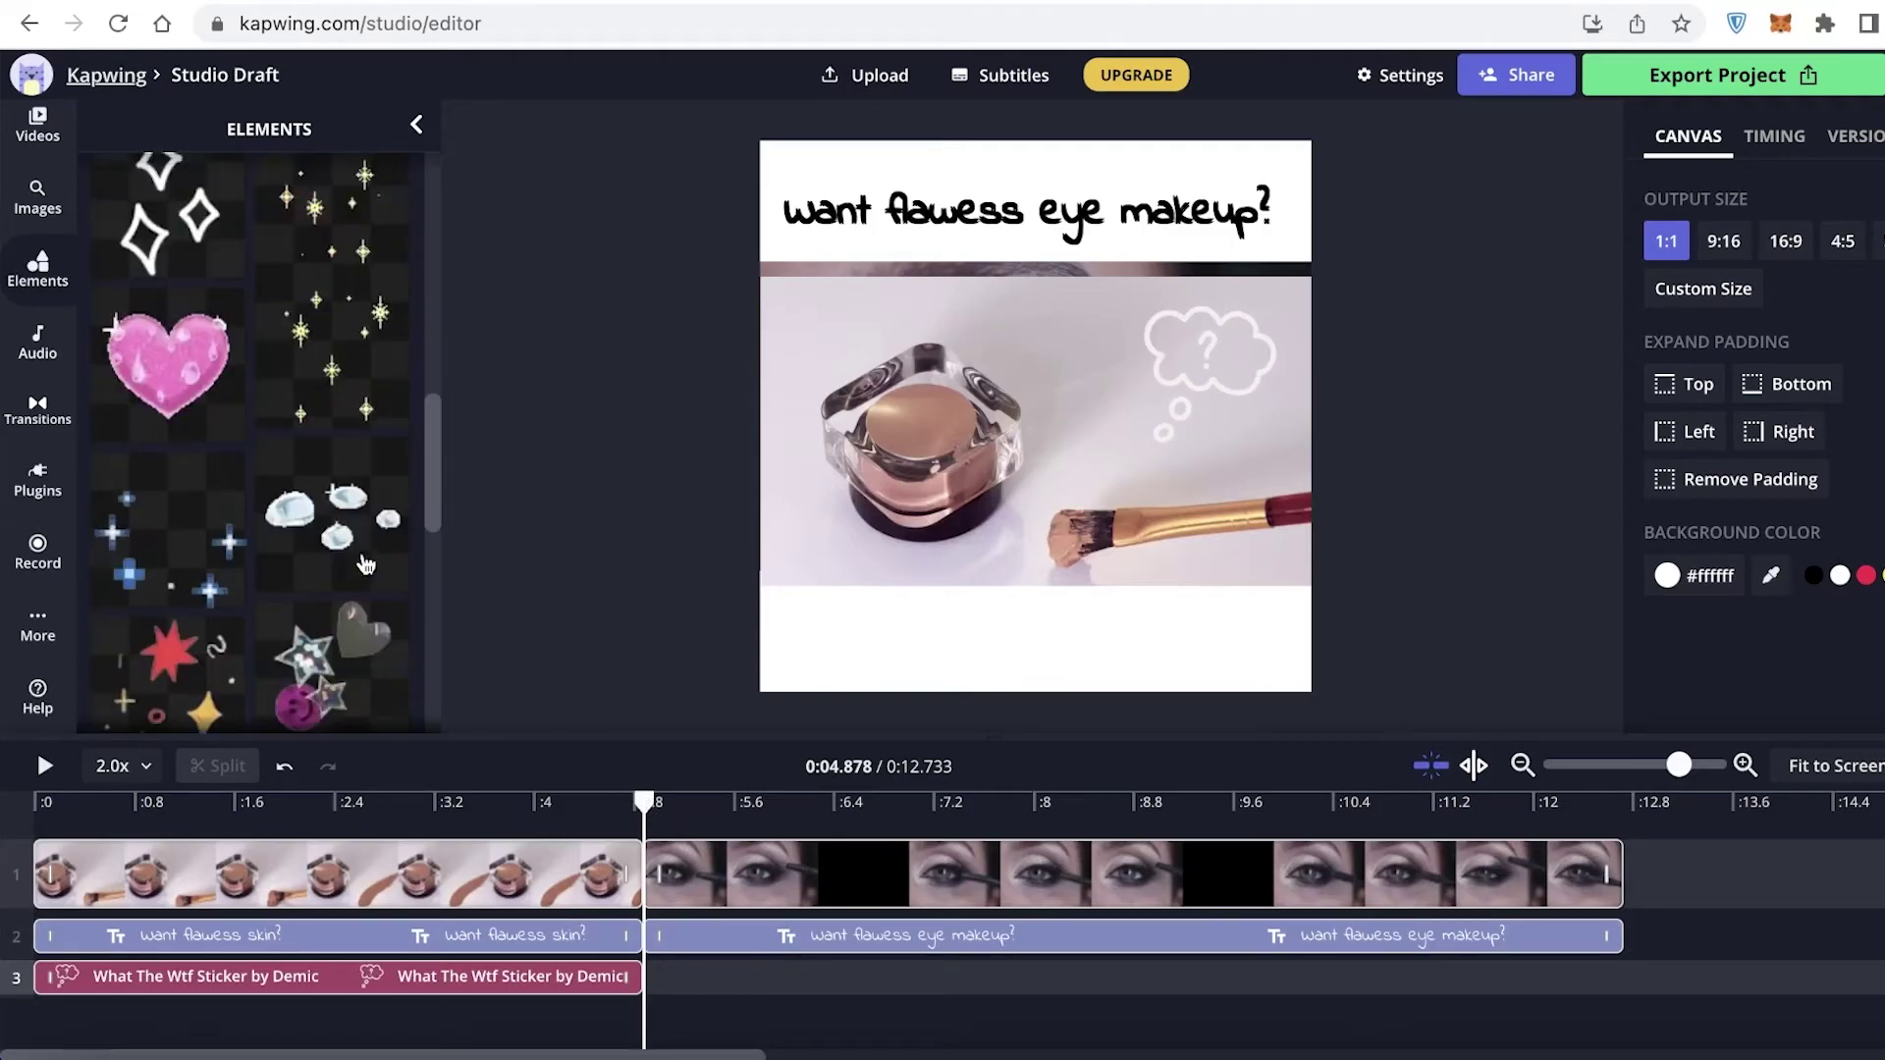
scroll(365, 565, up, 10)
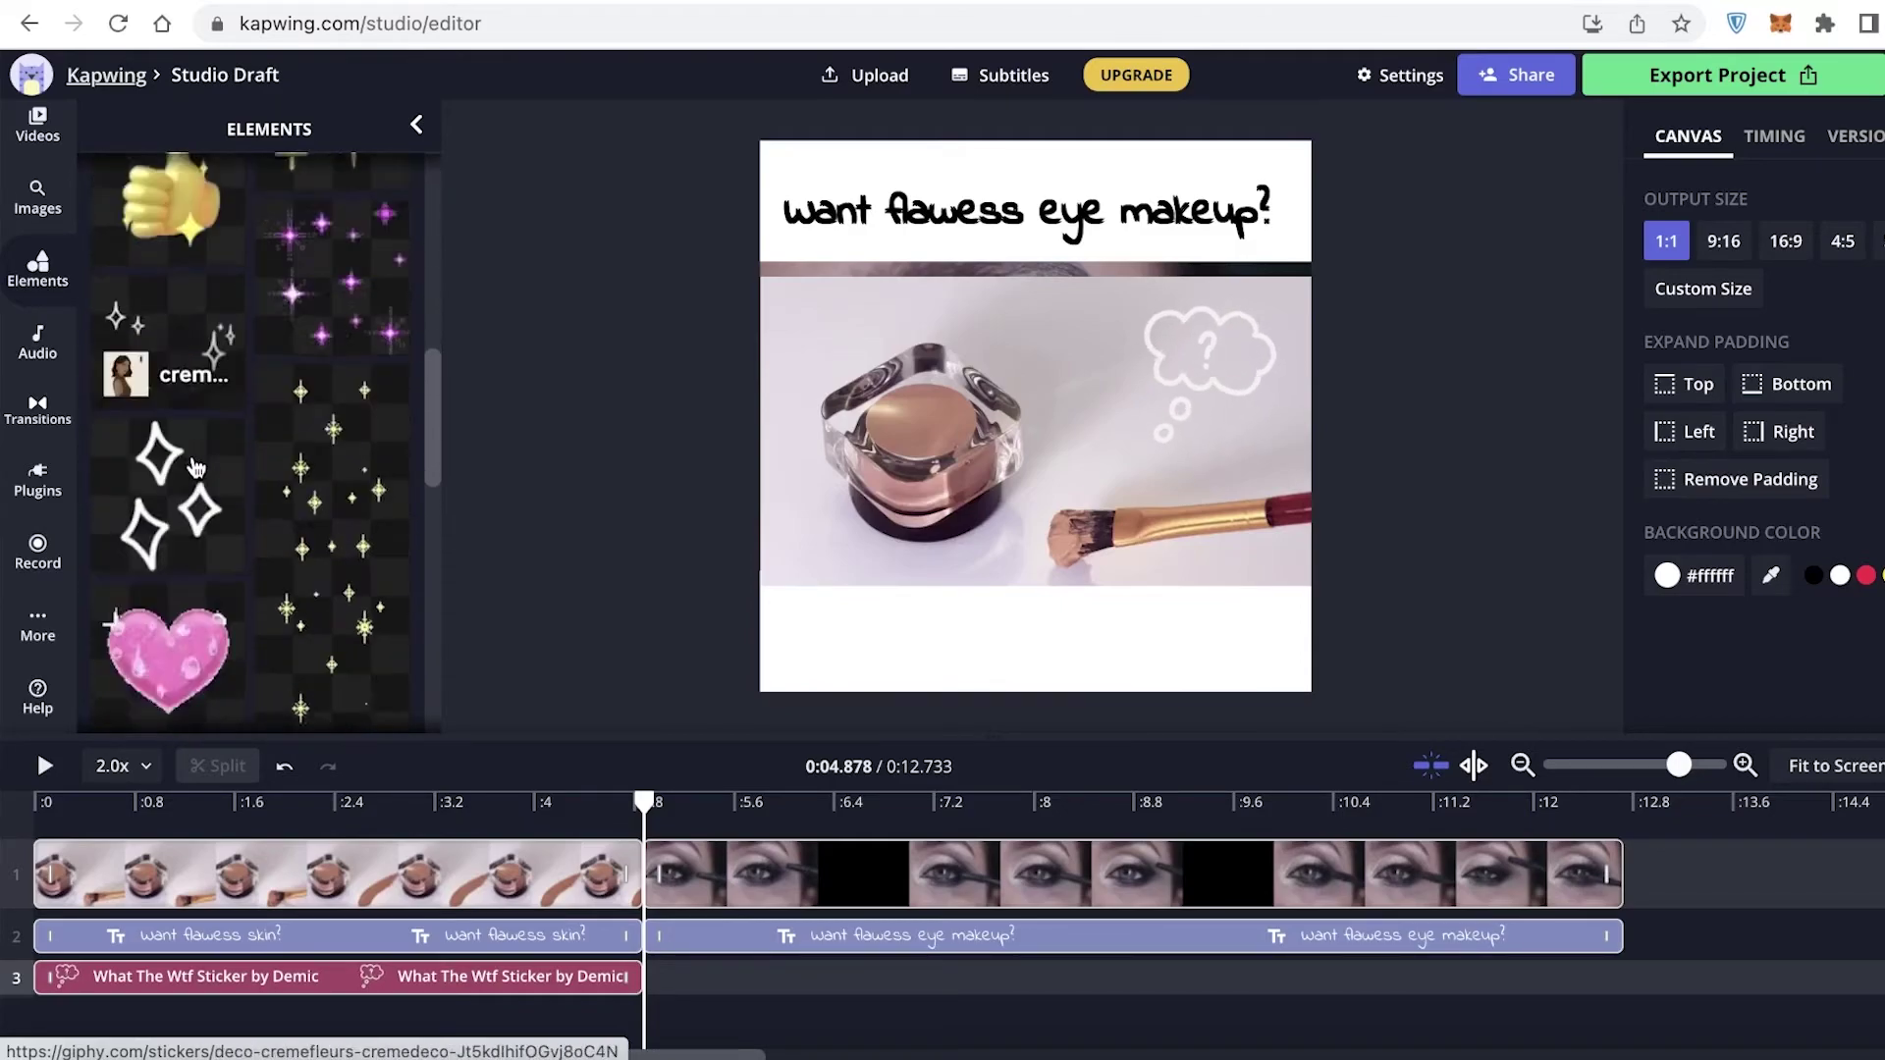
scroll(196, 468, down, 2)
scroll(196, 481, up, 7)
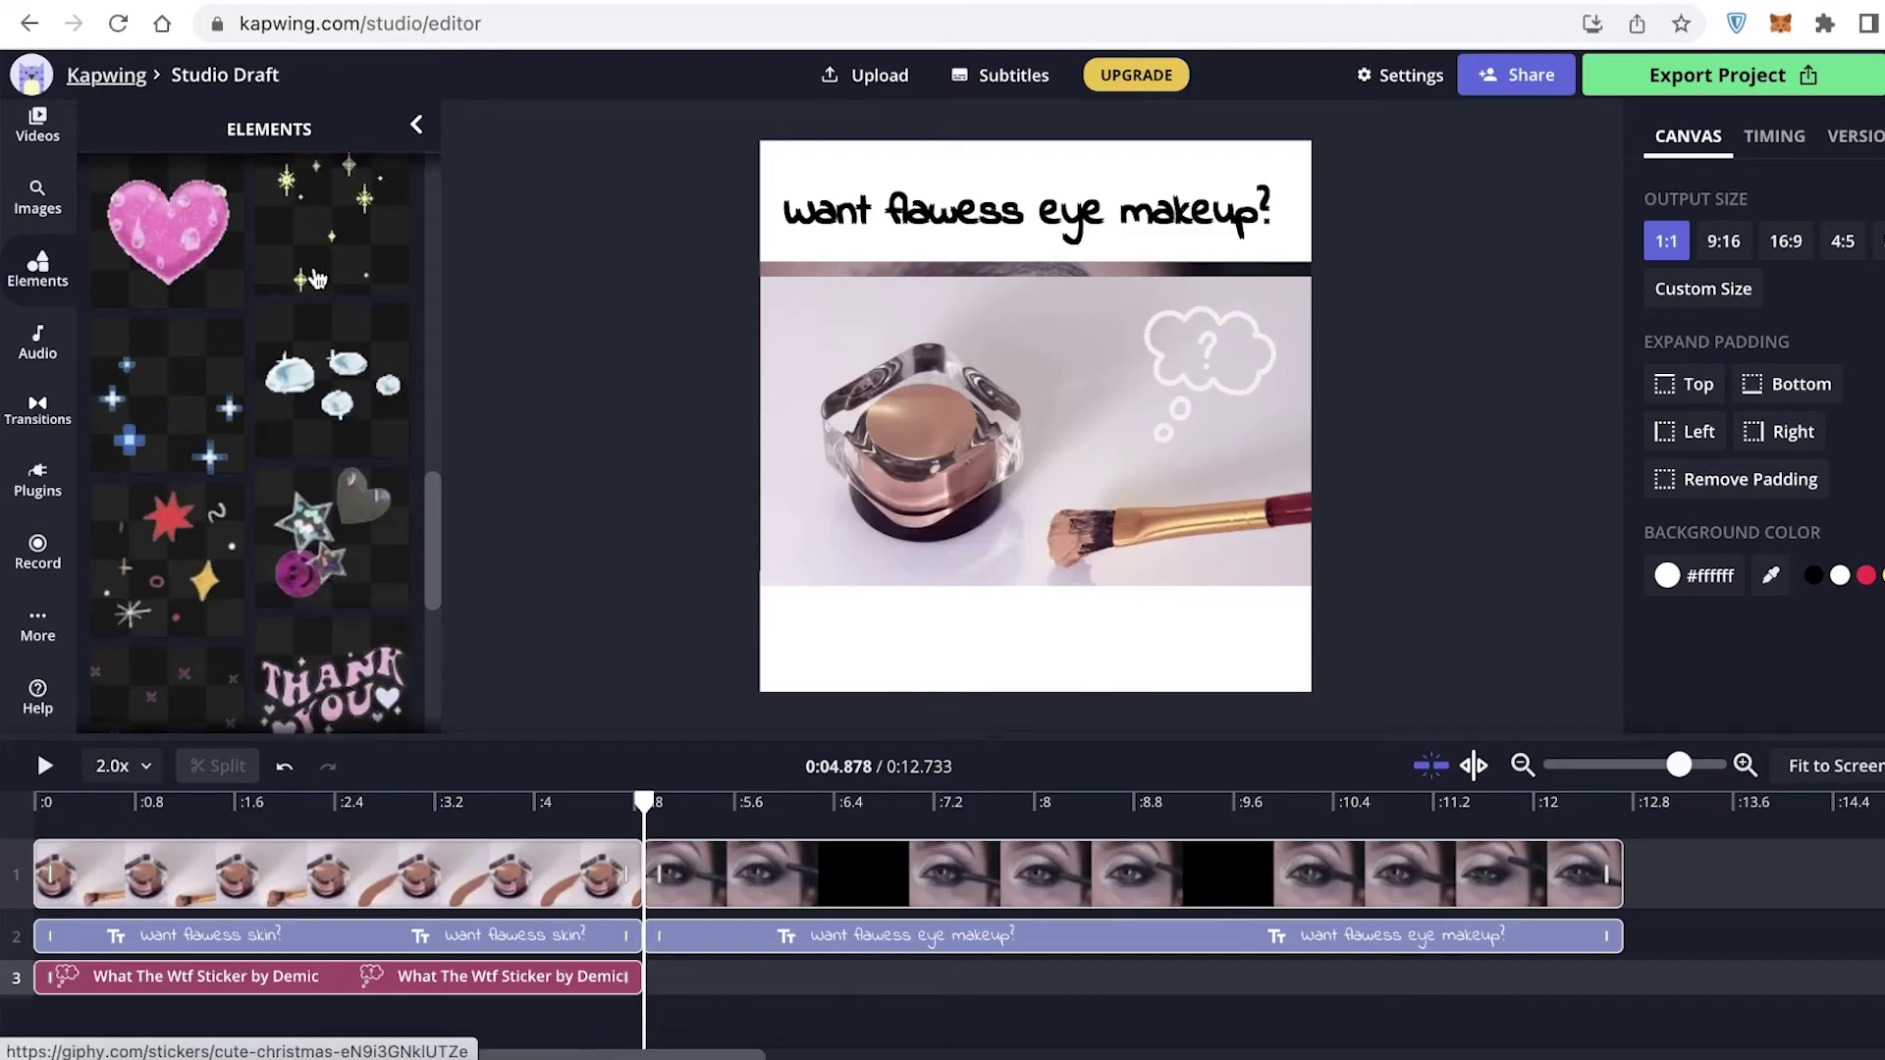
scroll(163, 428, down, 5)
click(324, 471)
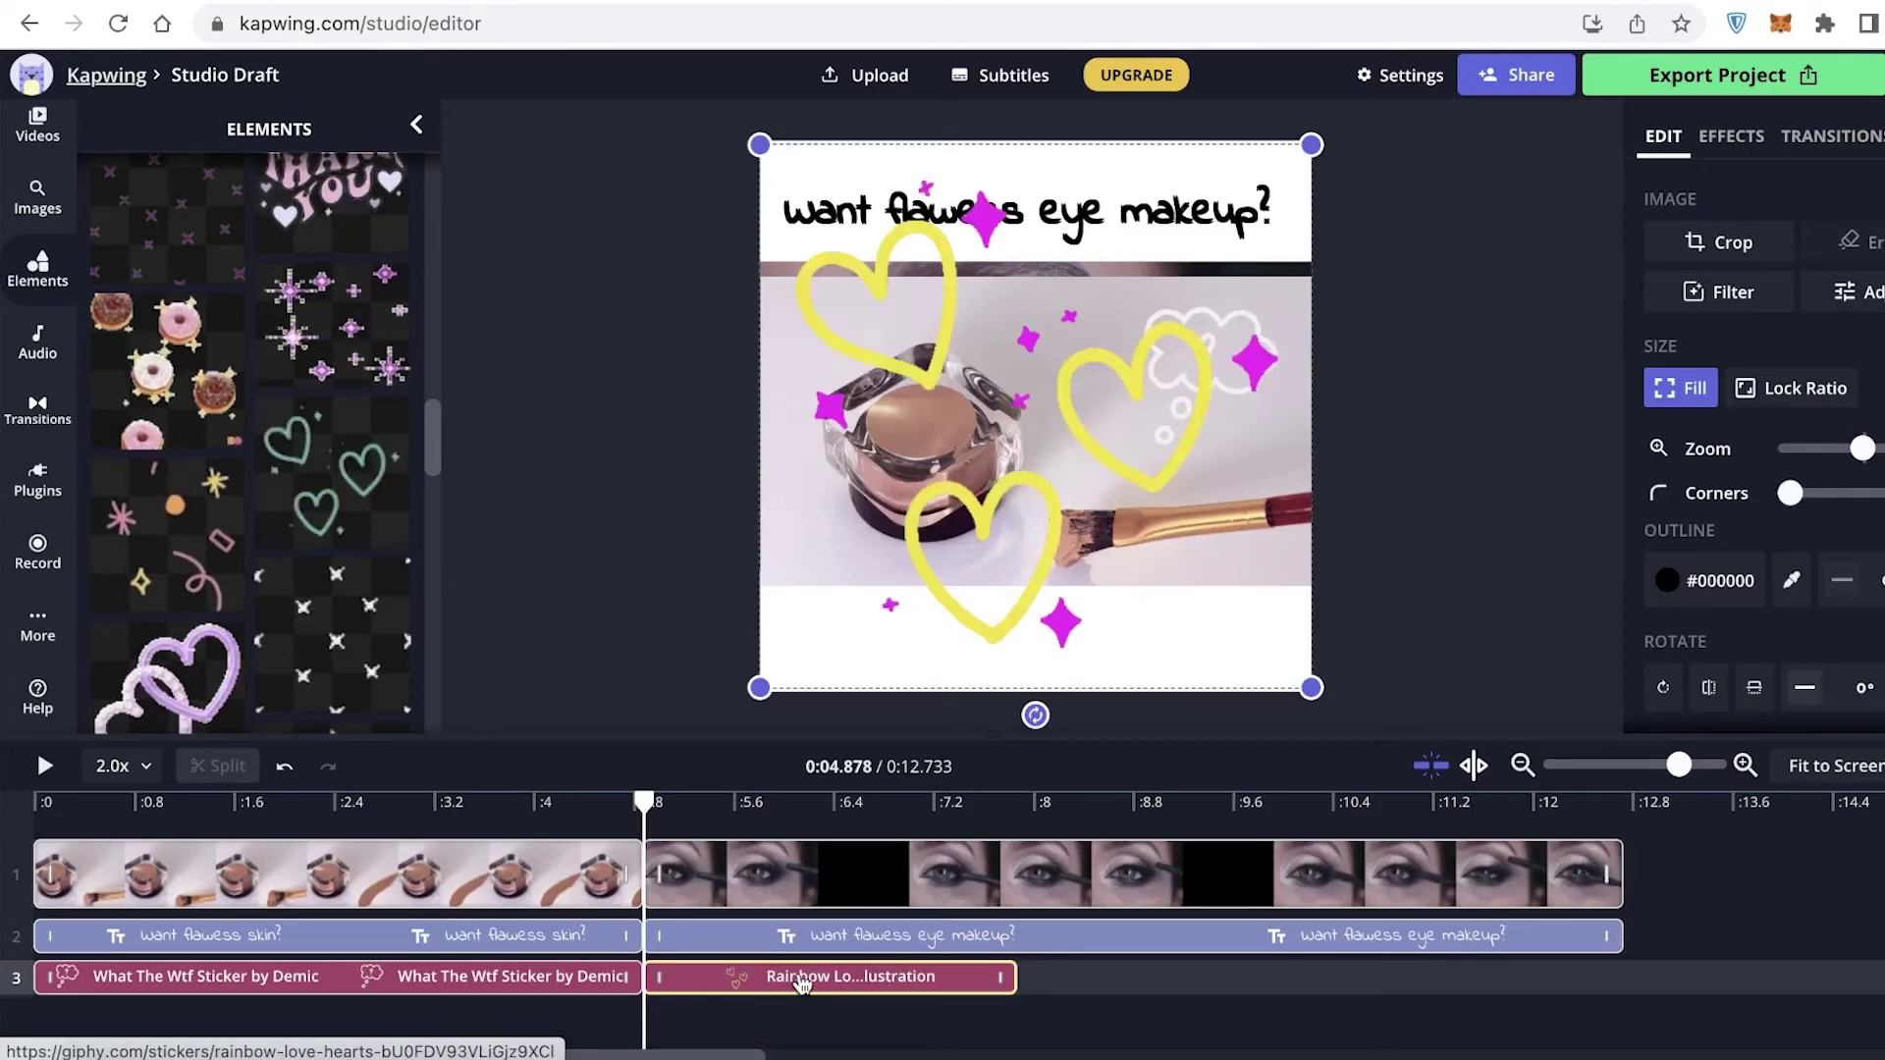
Preview around 5.3 s in the eye clip and shrink the hearts sticker into the bottom-left corner.
click(864, 884)
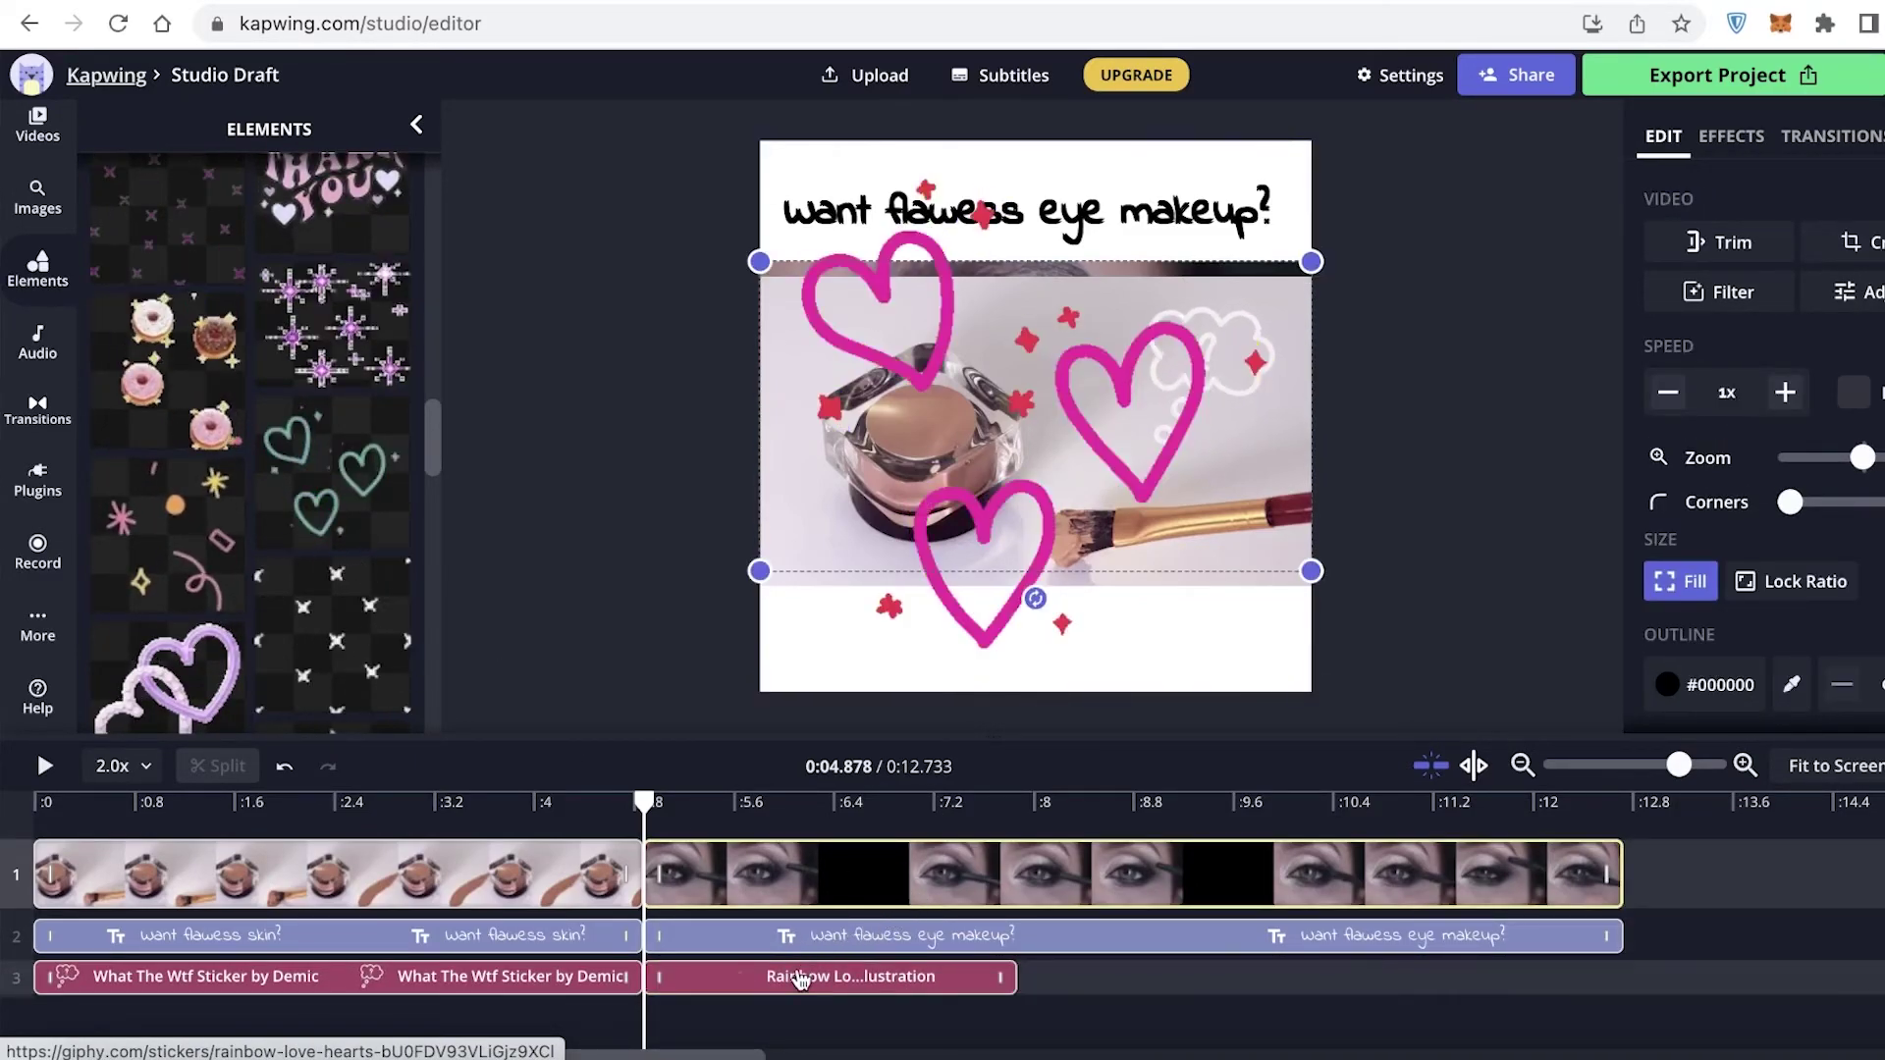
click(856, 893)
click(776, 979)
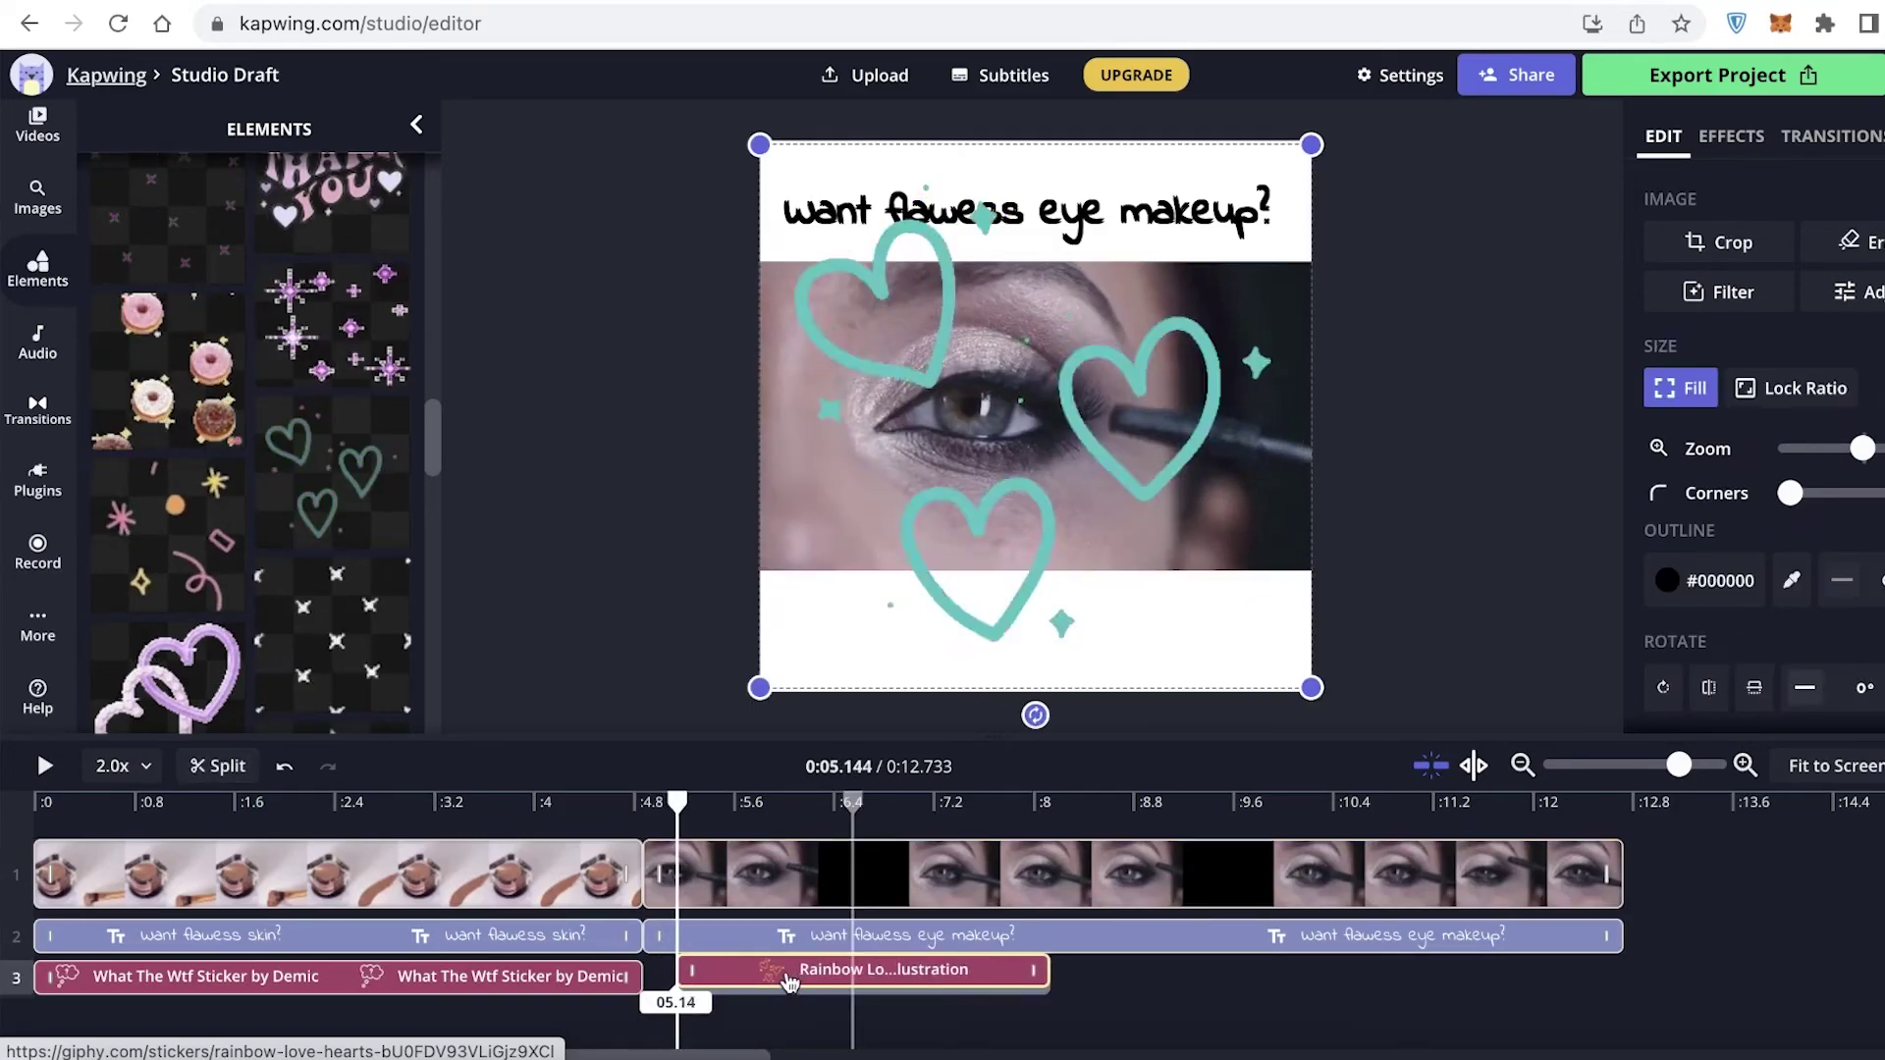
click(648, 802)
click(694, 802)
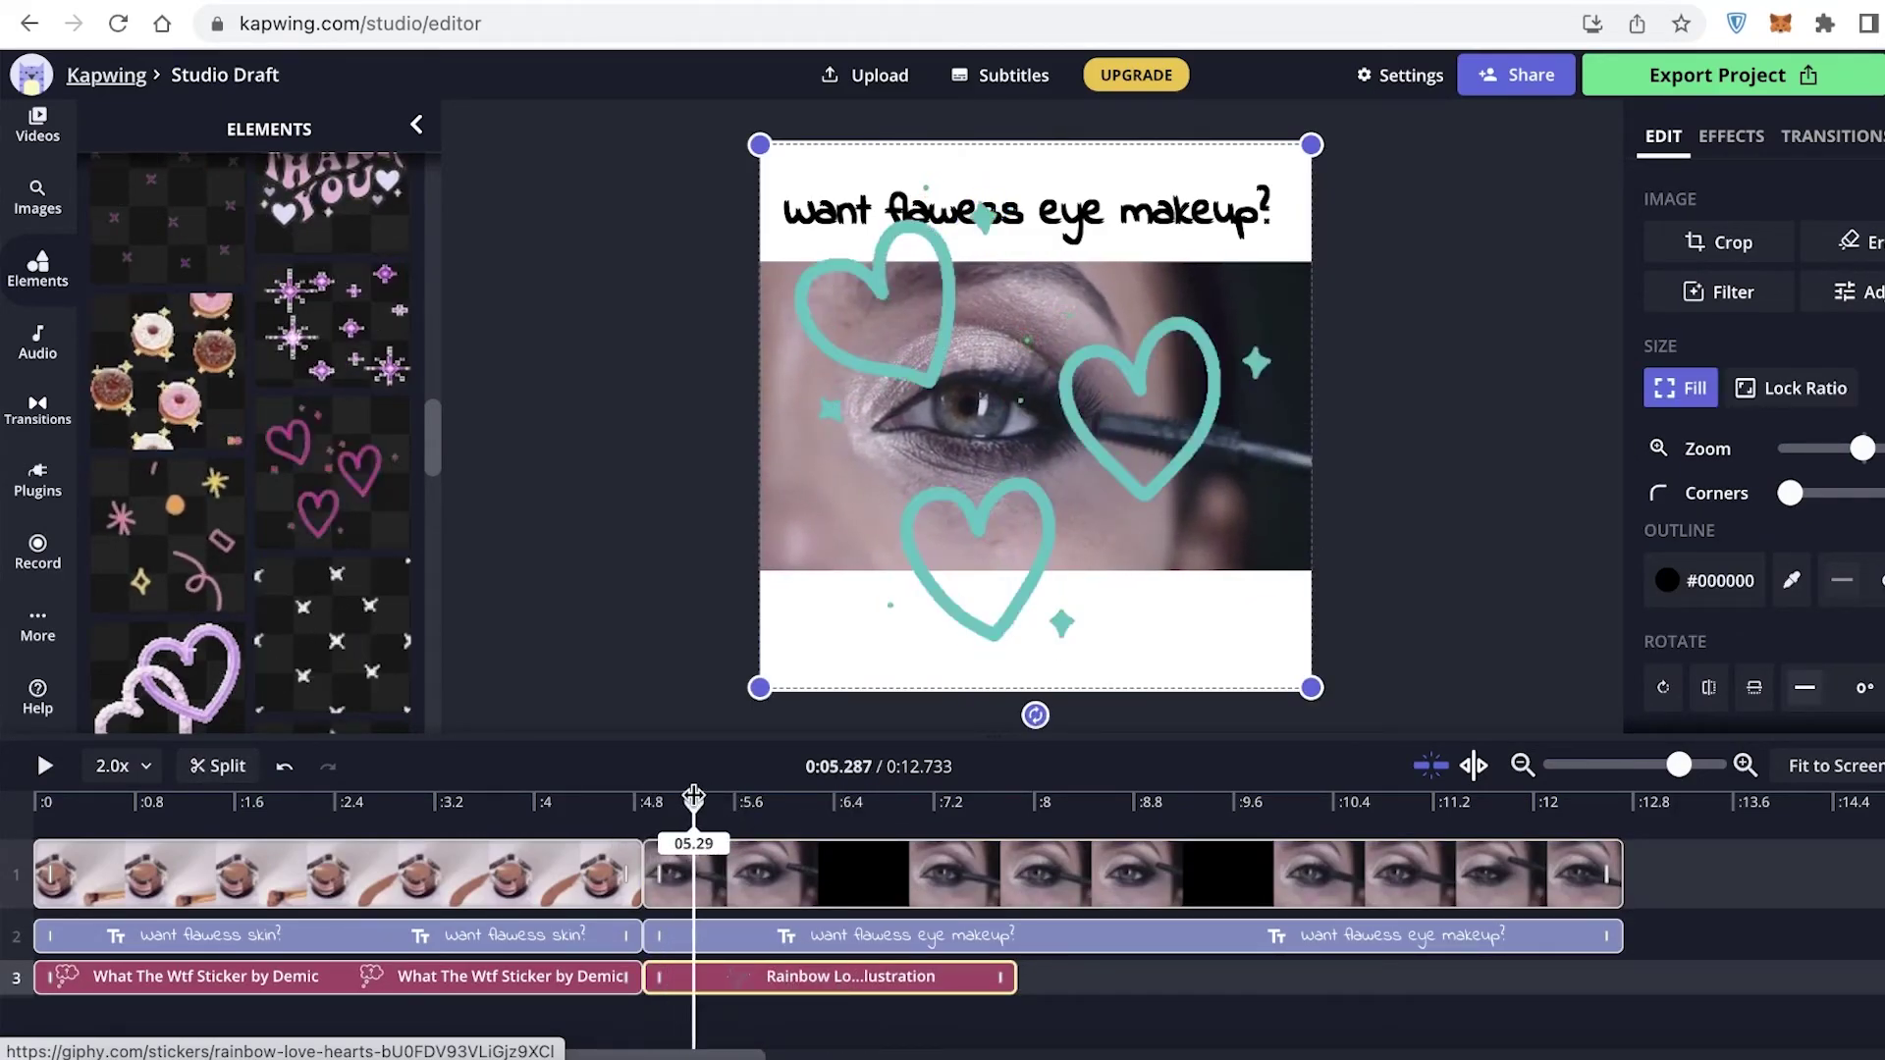
drag(1310, 688, 870, 646)
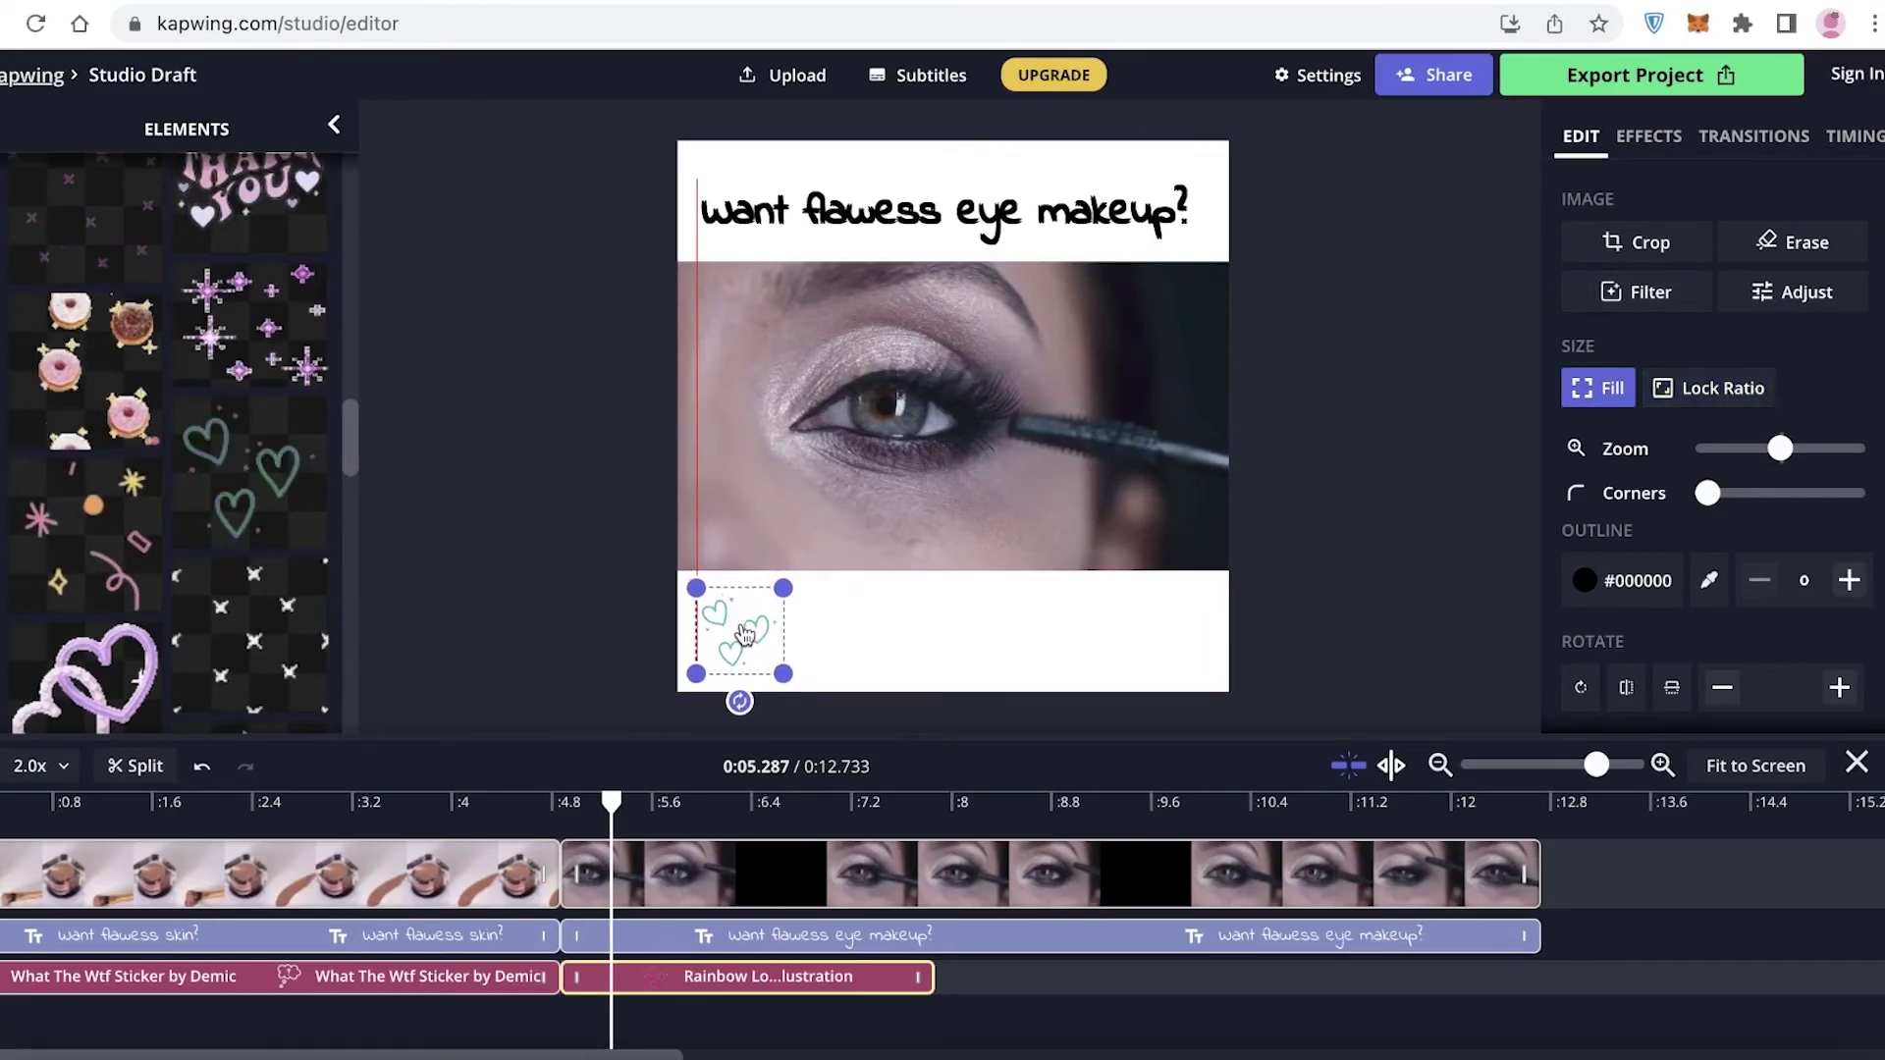
click(1408, 447)
Browse the Templates tab for sparkle templates.
scroll(63, 420, down, 3)
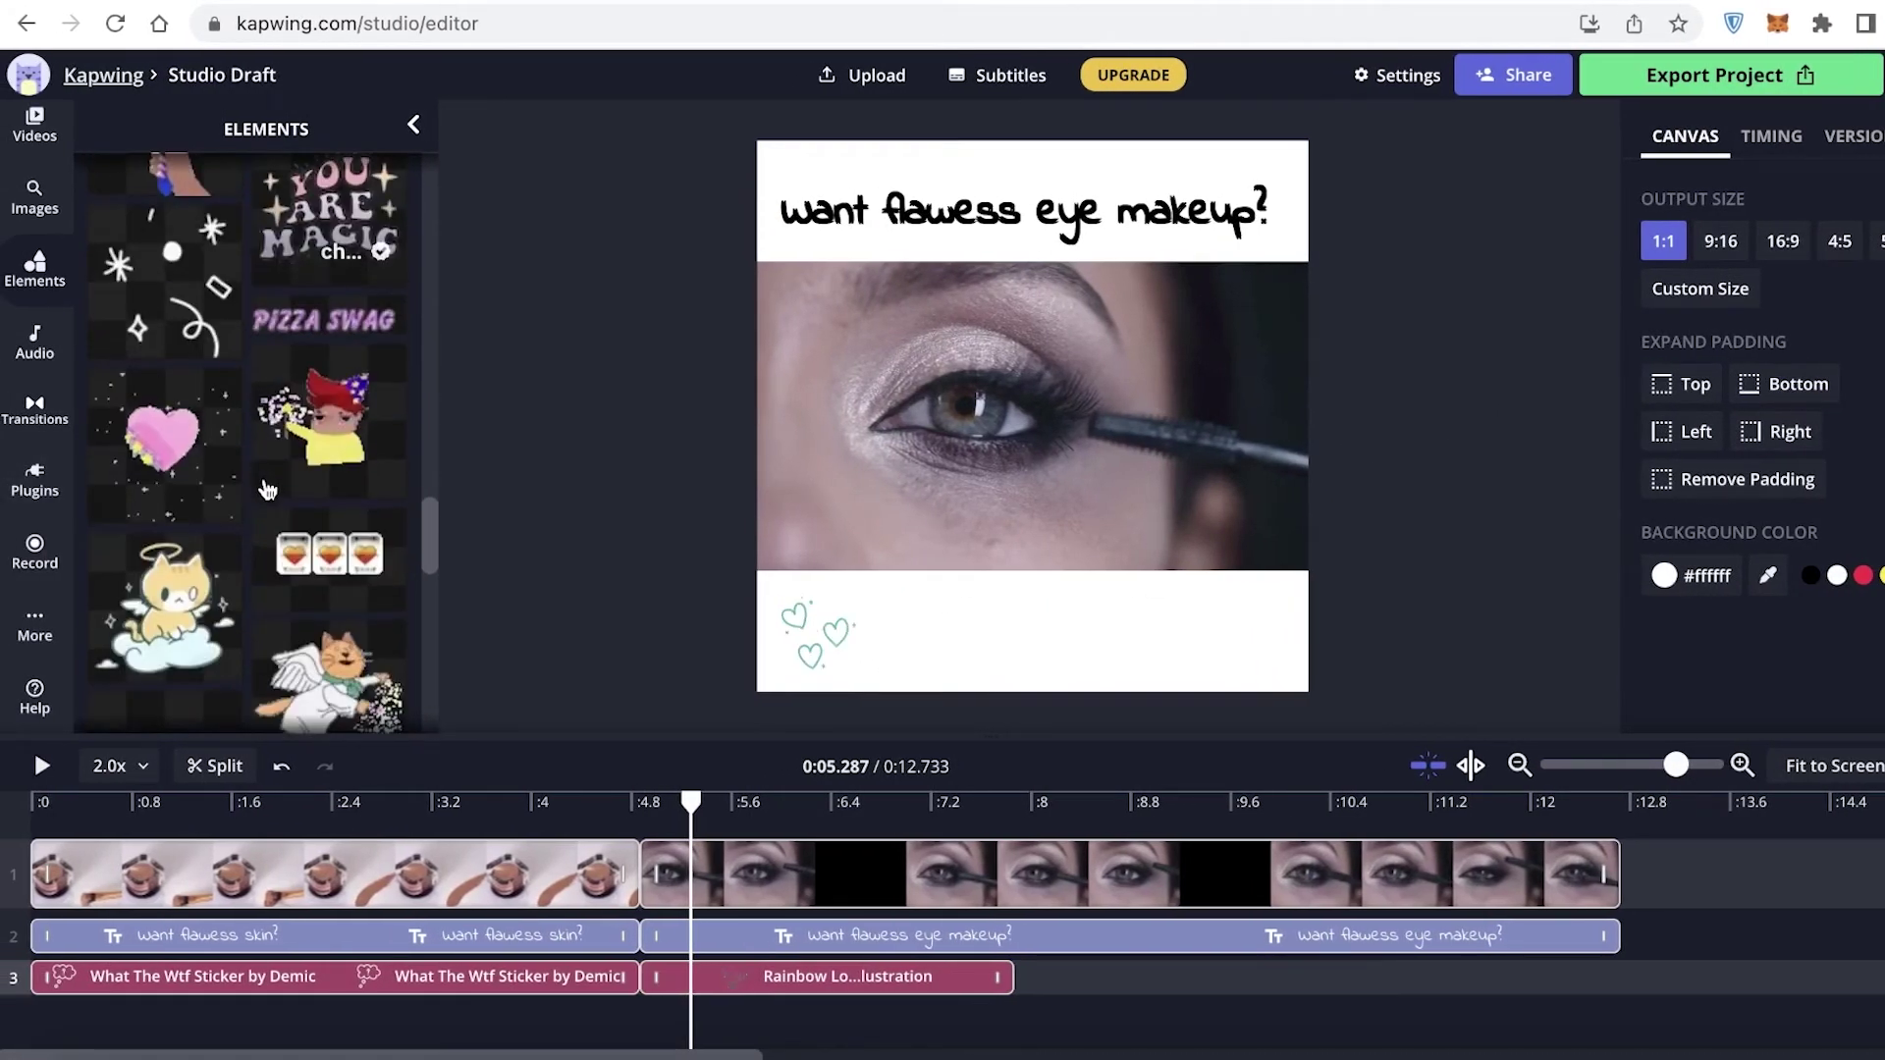
scroll(142, 420, up, 10)
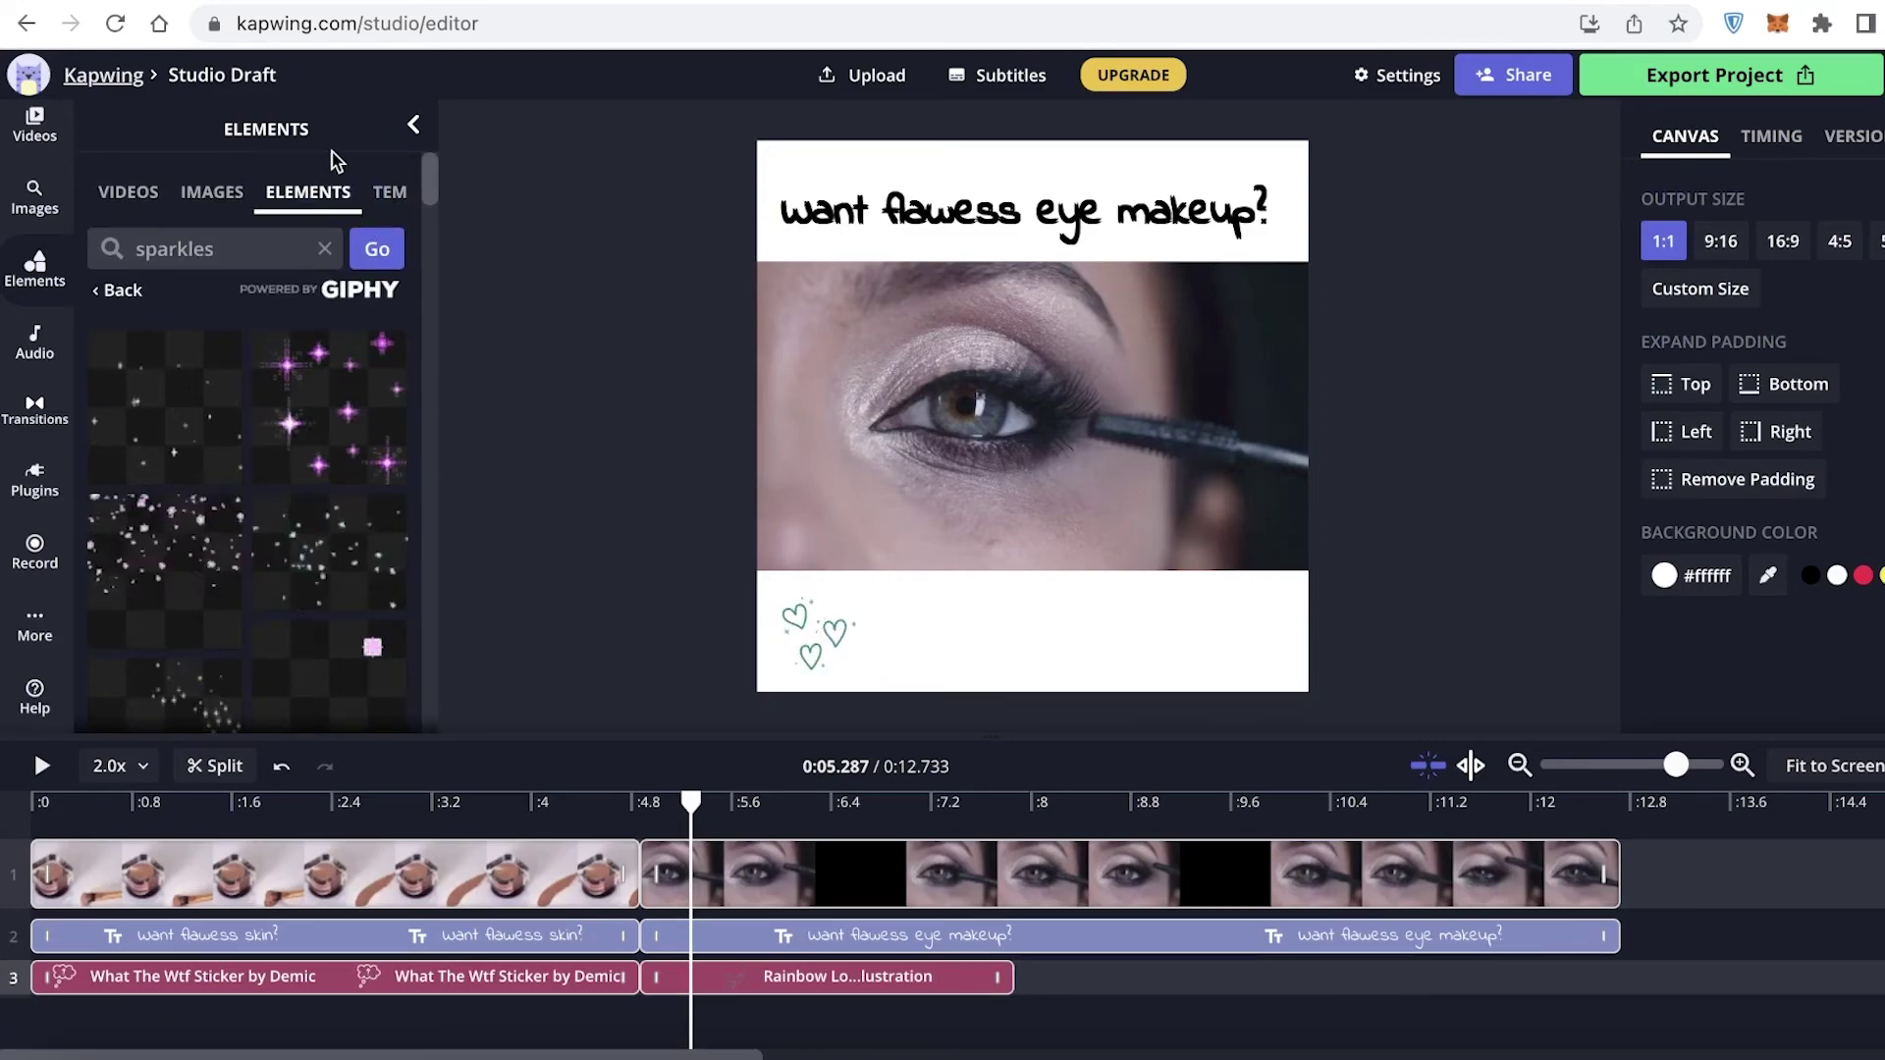
click(380, 194)
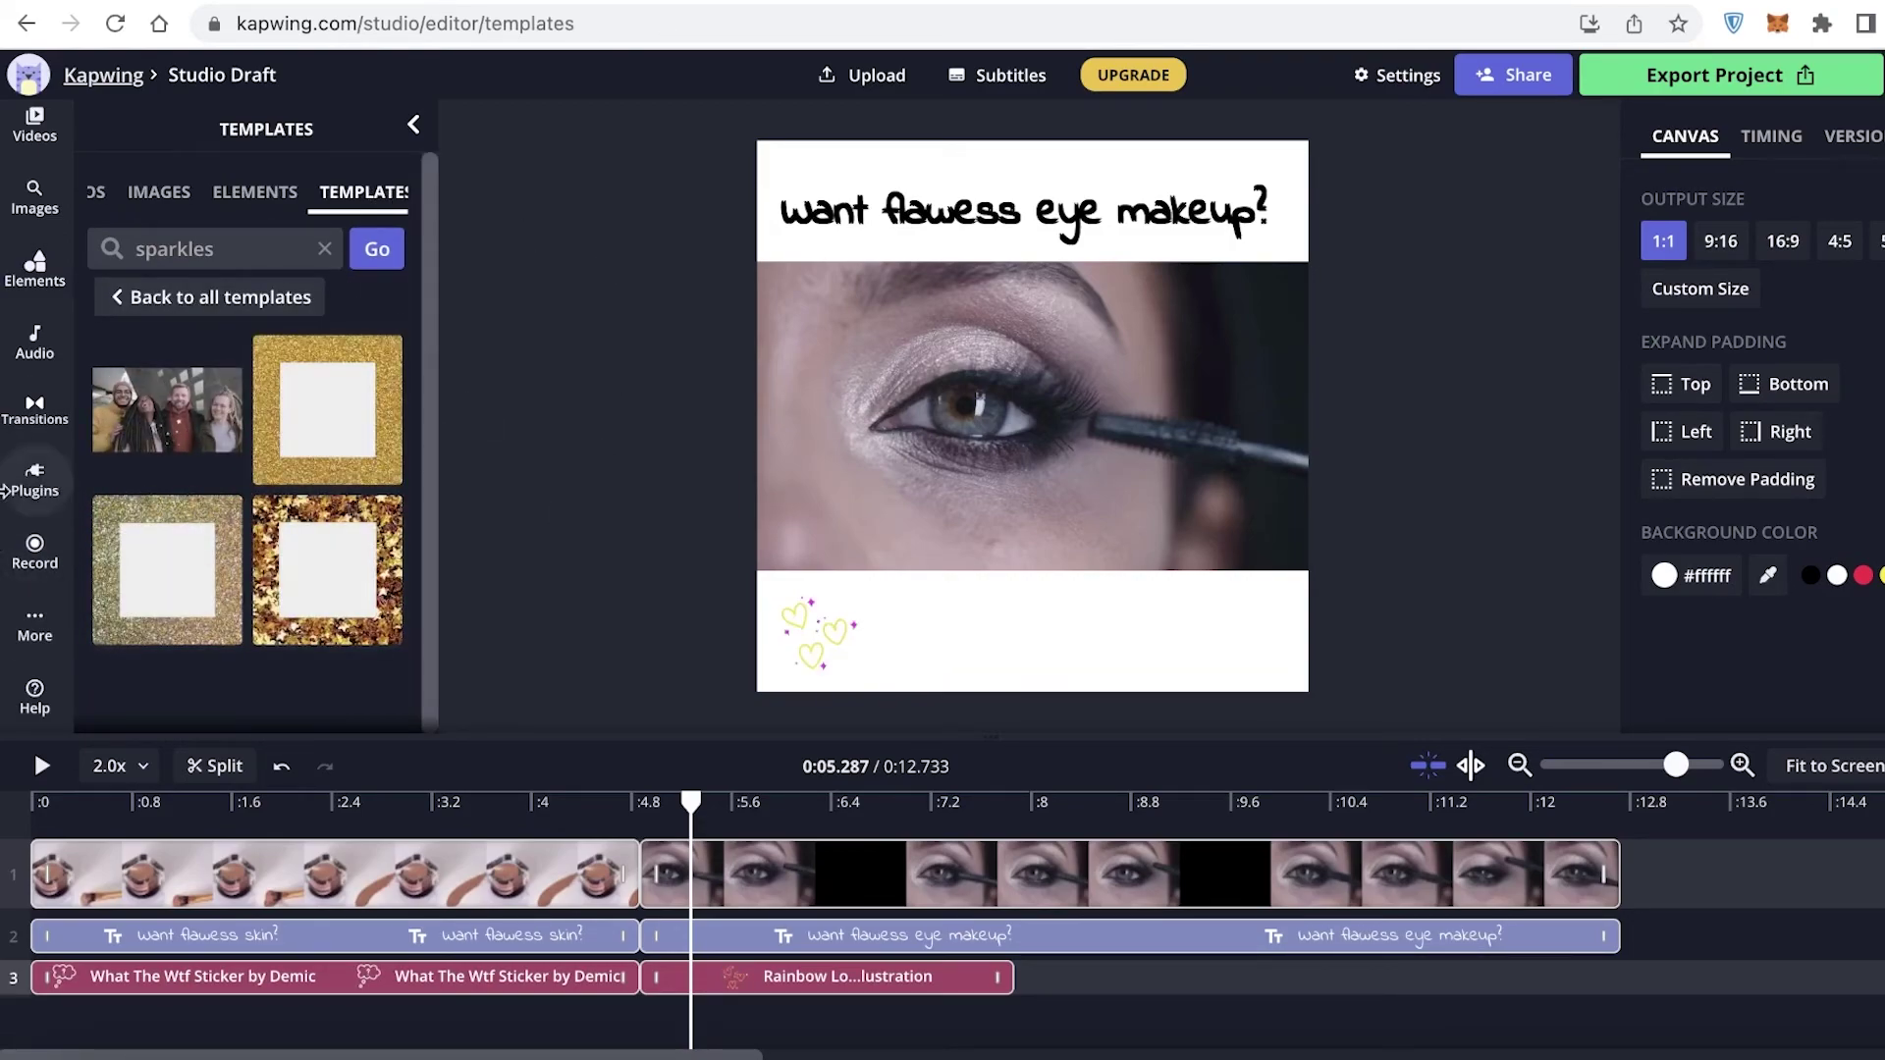
scroll(88, 308, up, 3)
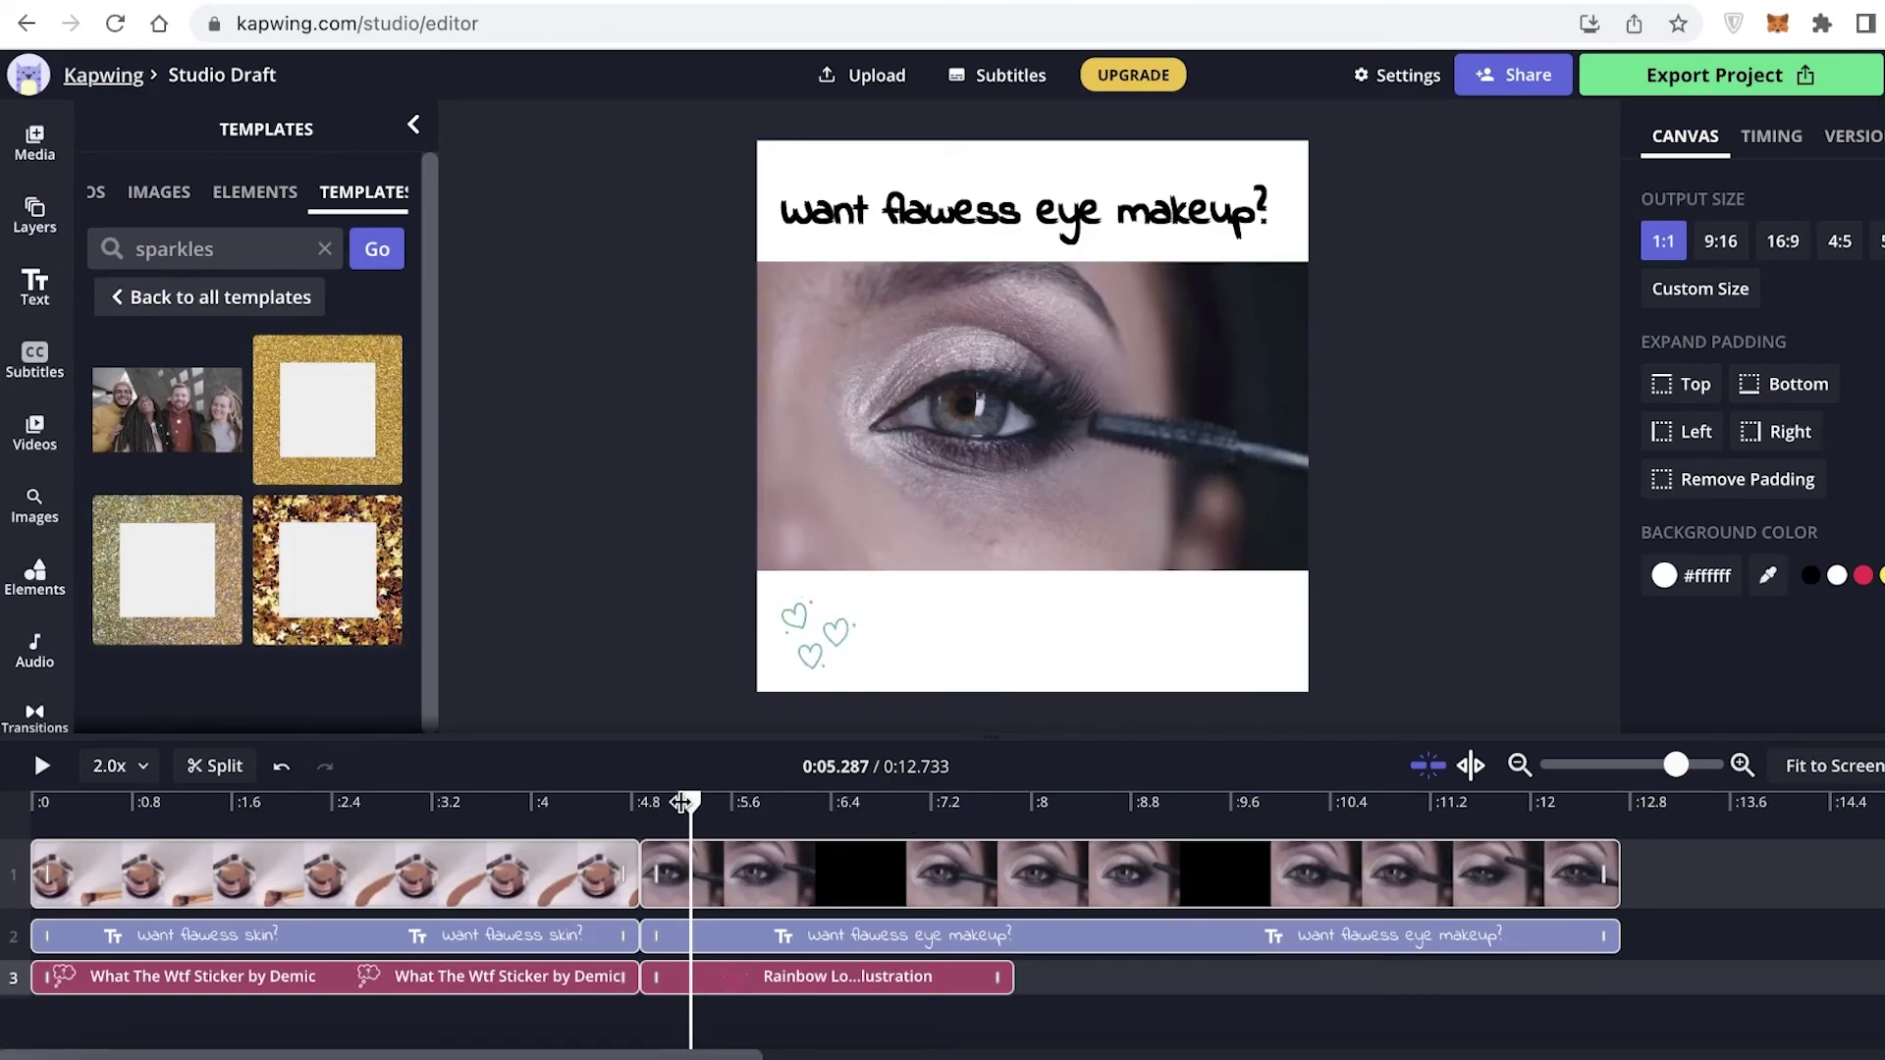
Play the video from the start, then bring up MP4 export settings at 1280 × 1280.
drag(693, 802, 39, 802)
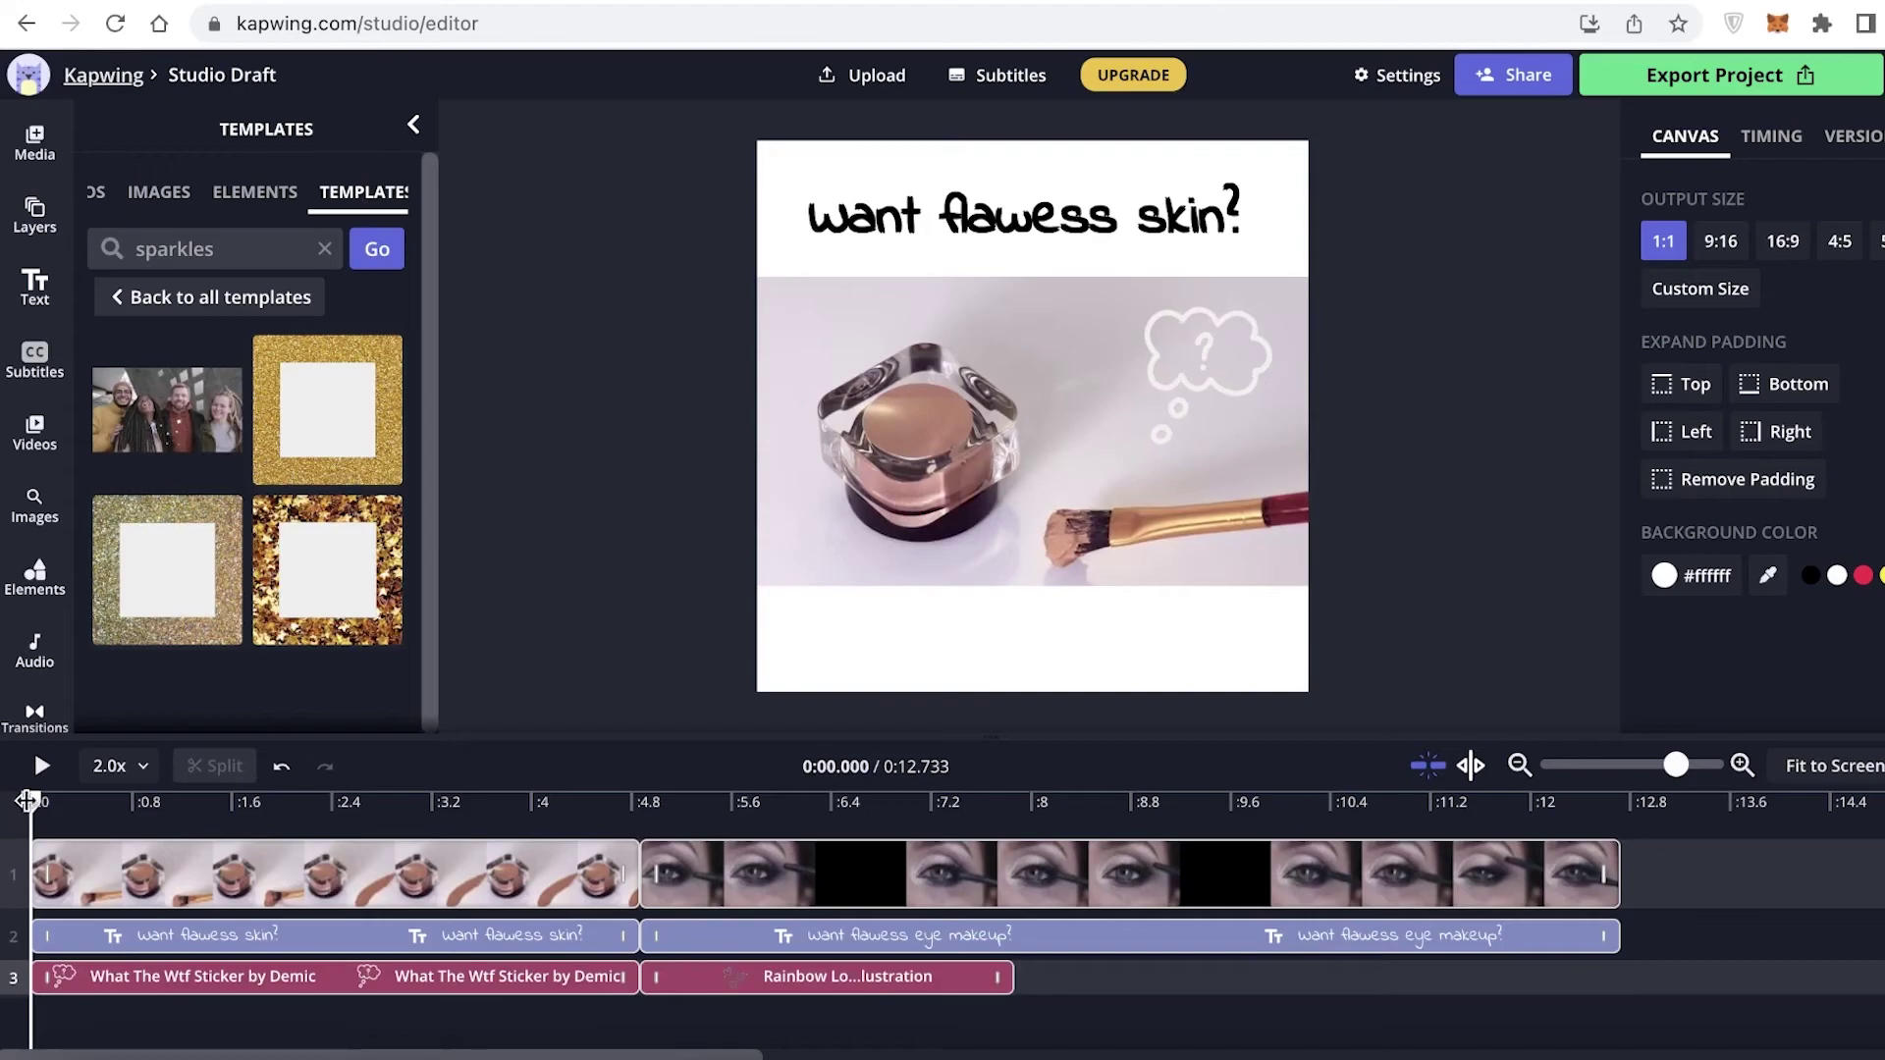
click(42, 765)
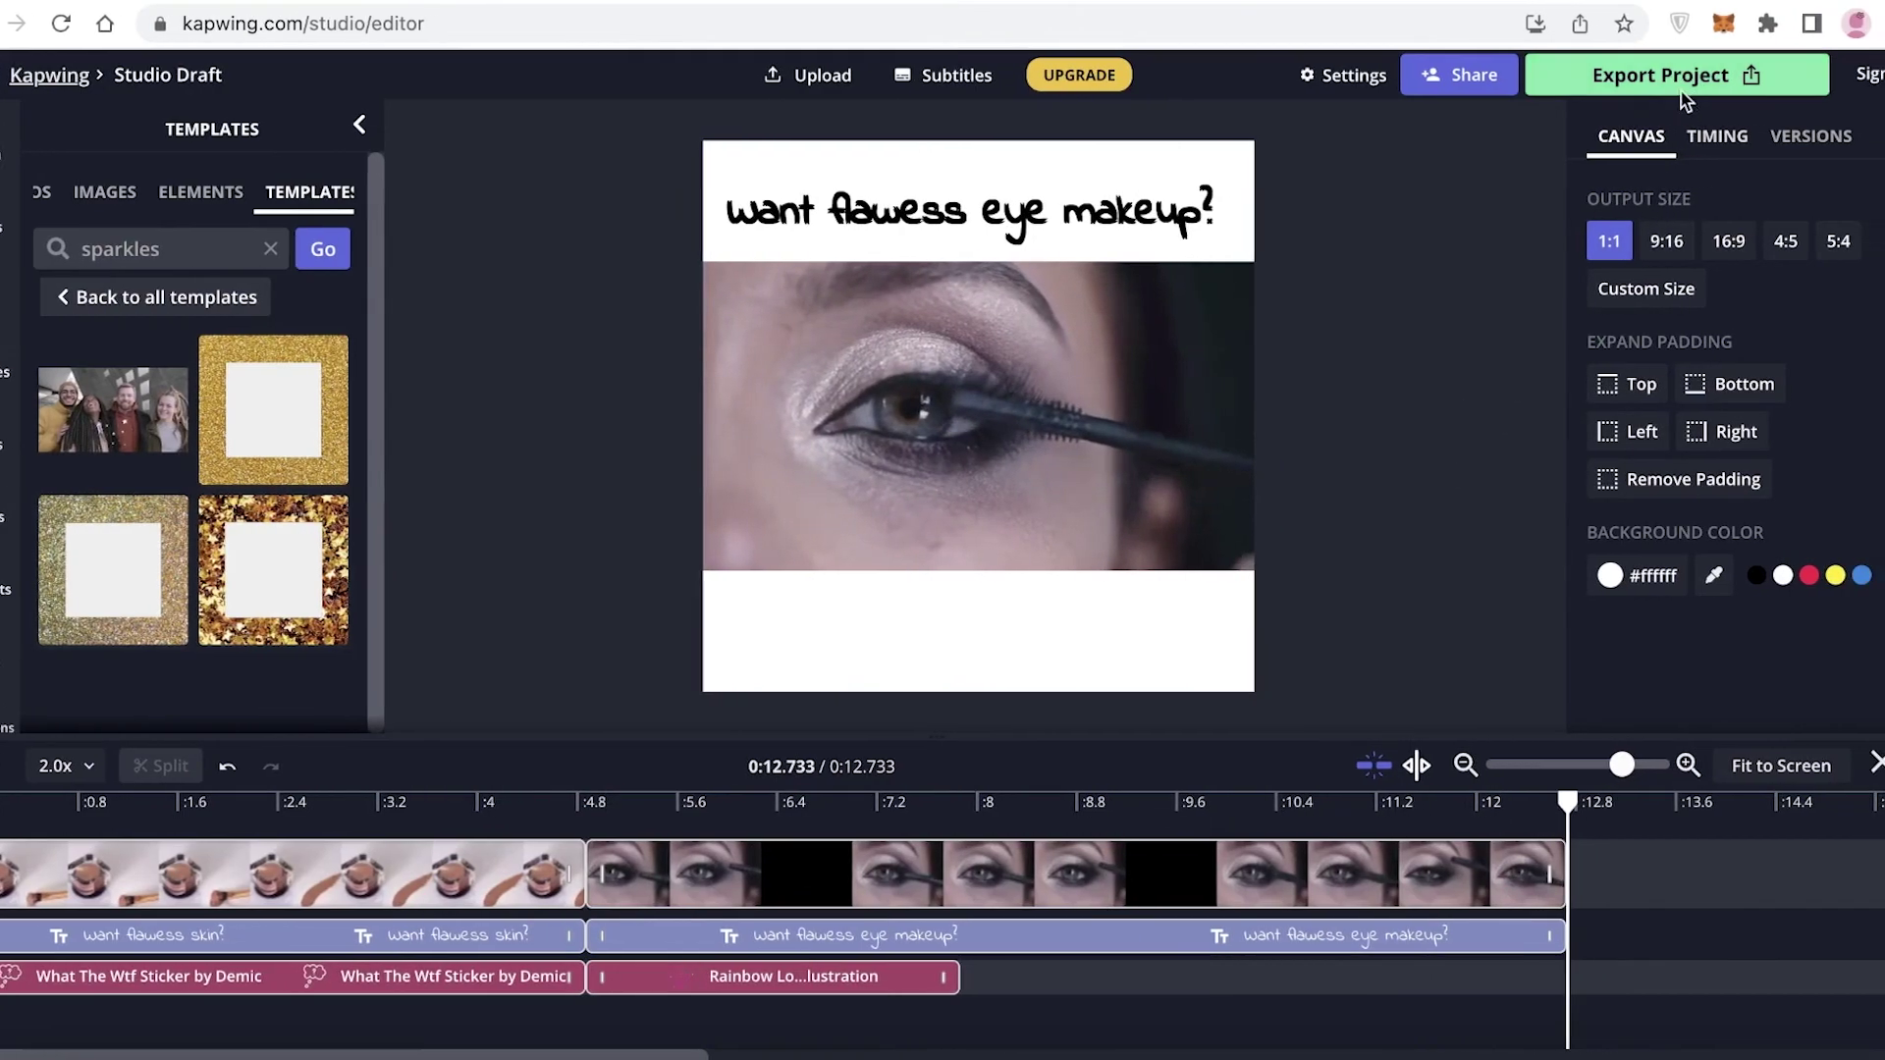
click(1736, 84)
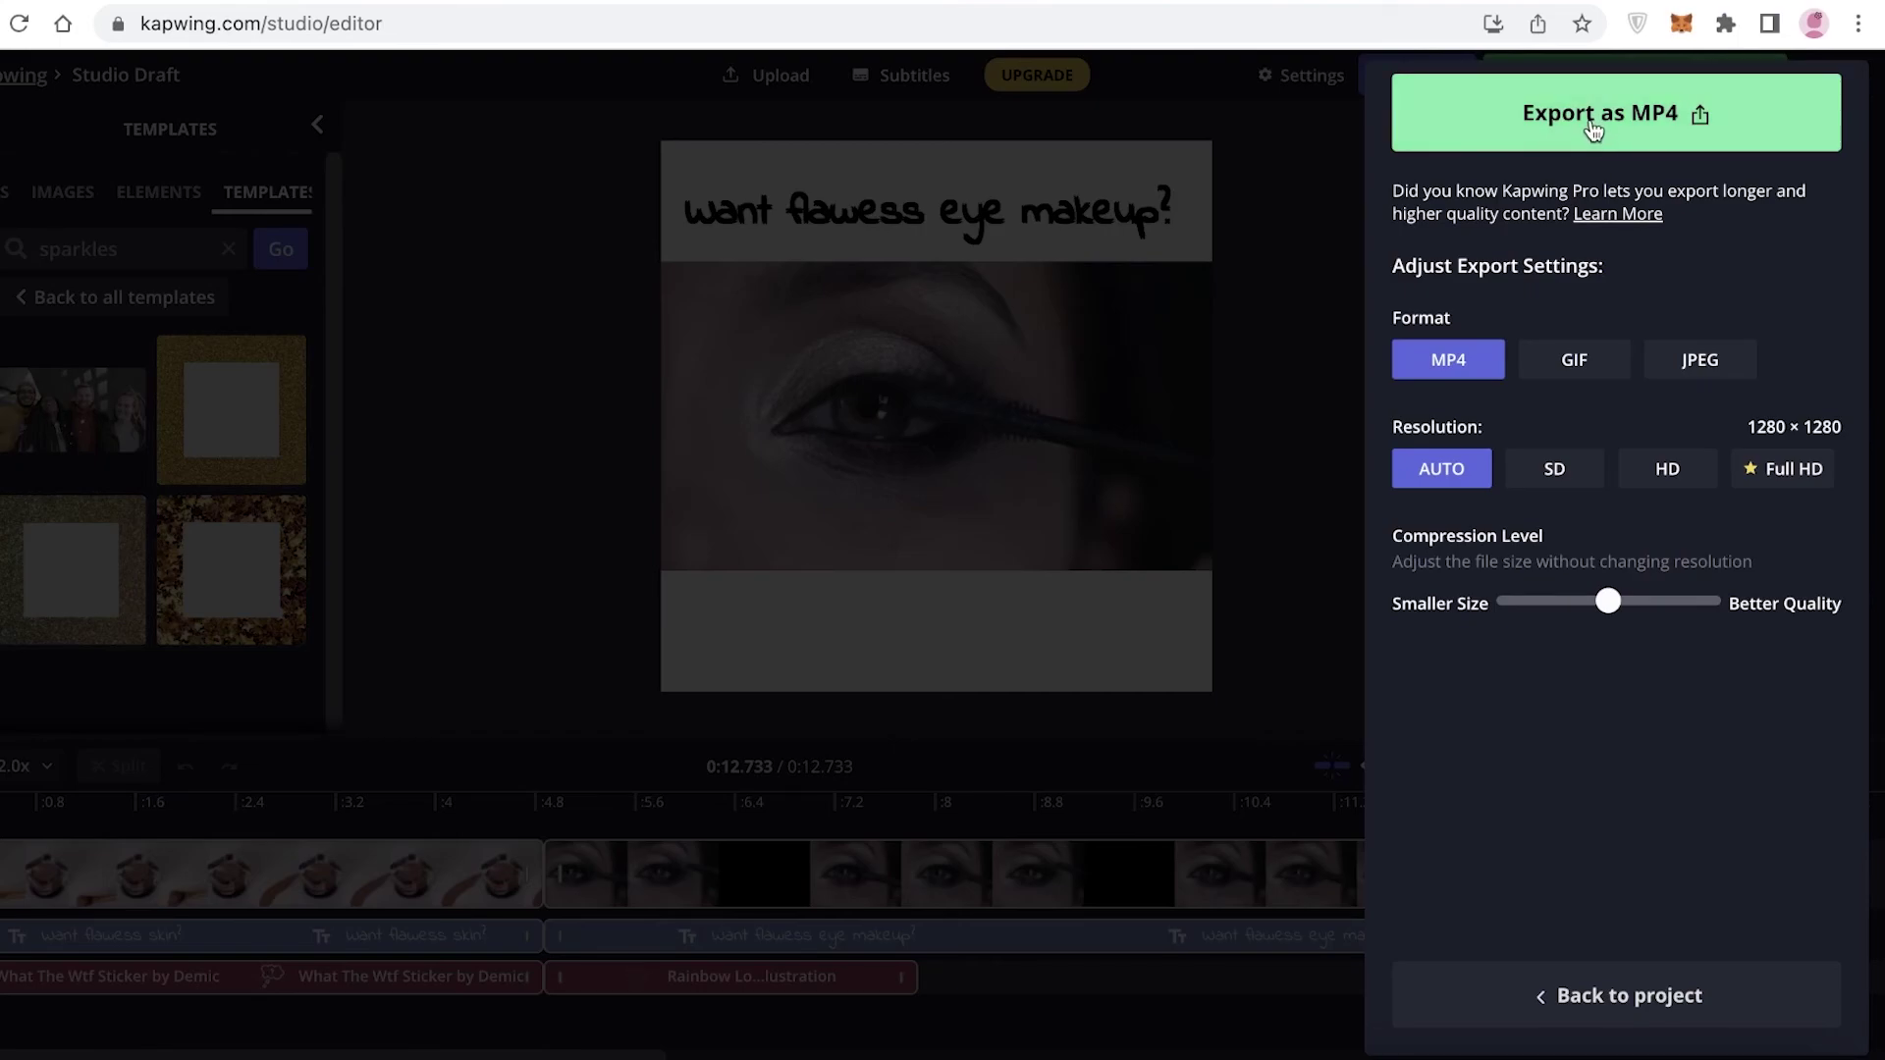
Leave export settings and compare the Free $0, Pro and Teams $16/month pricing plans.
click(1025, 321)
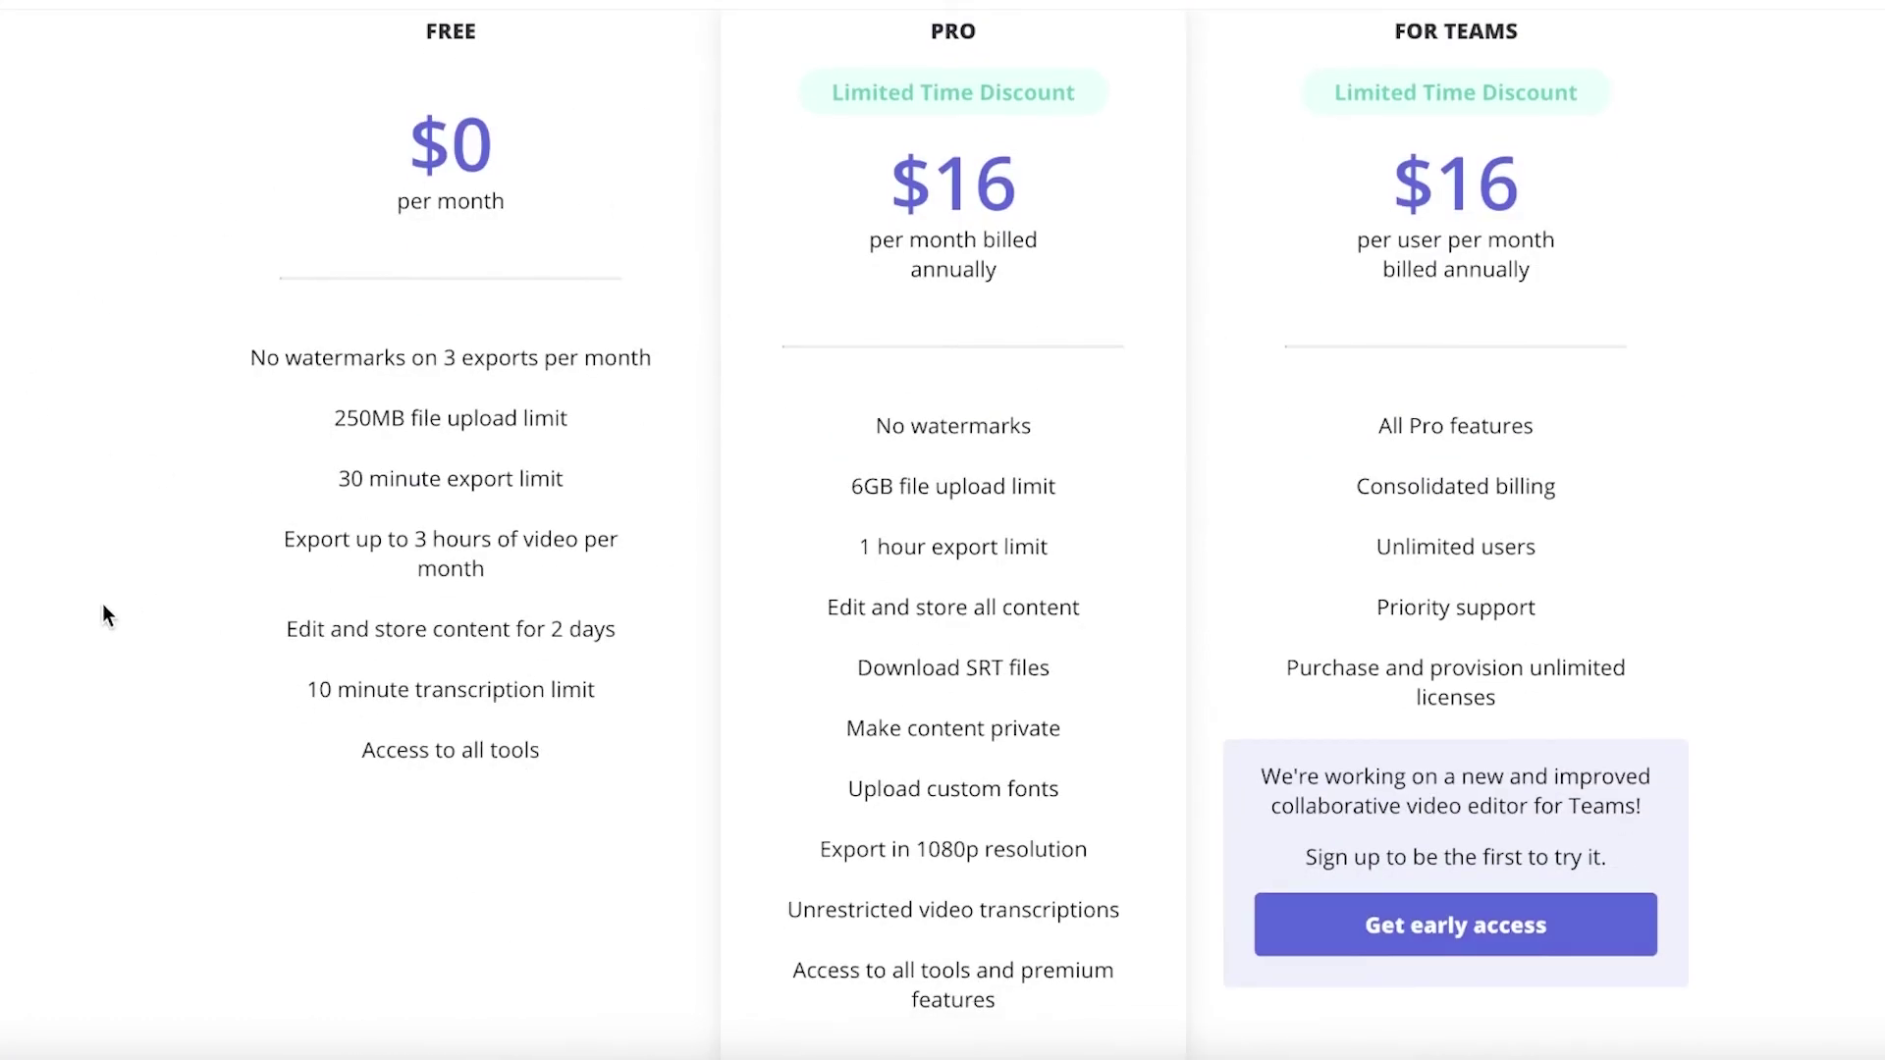
scroll(945, 122, up, 3)
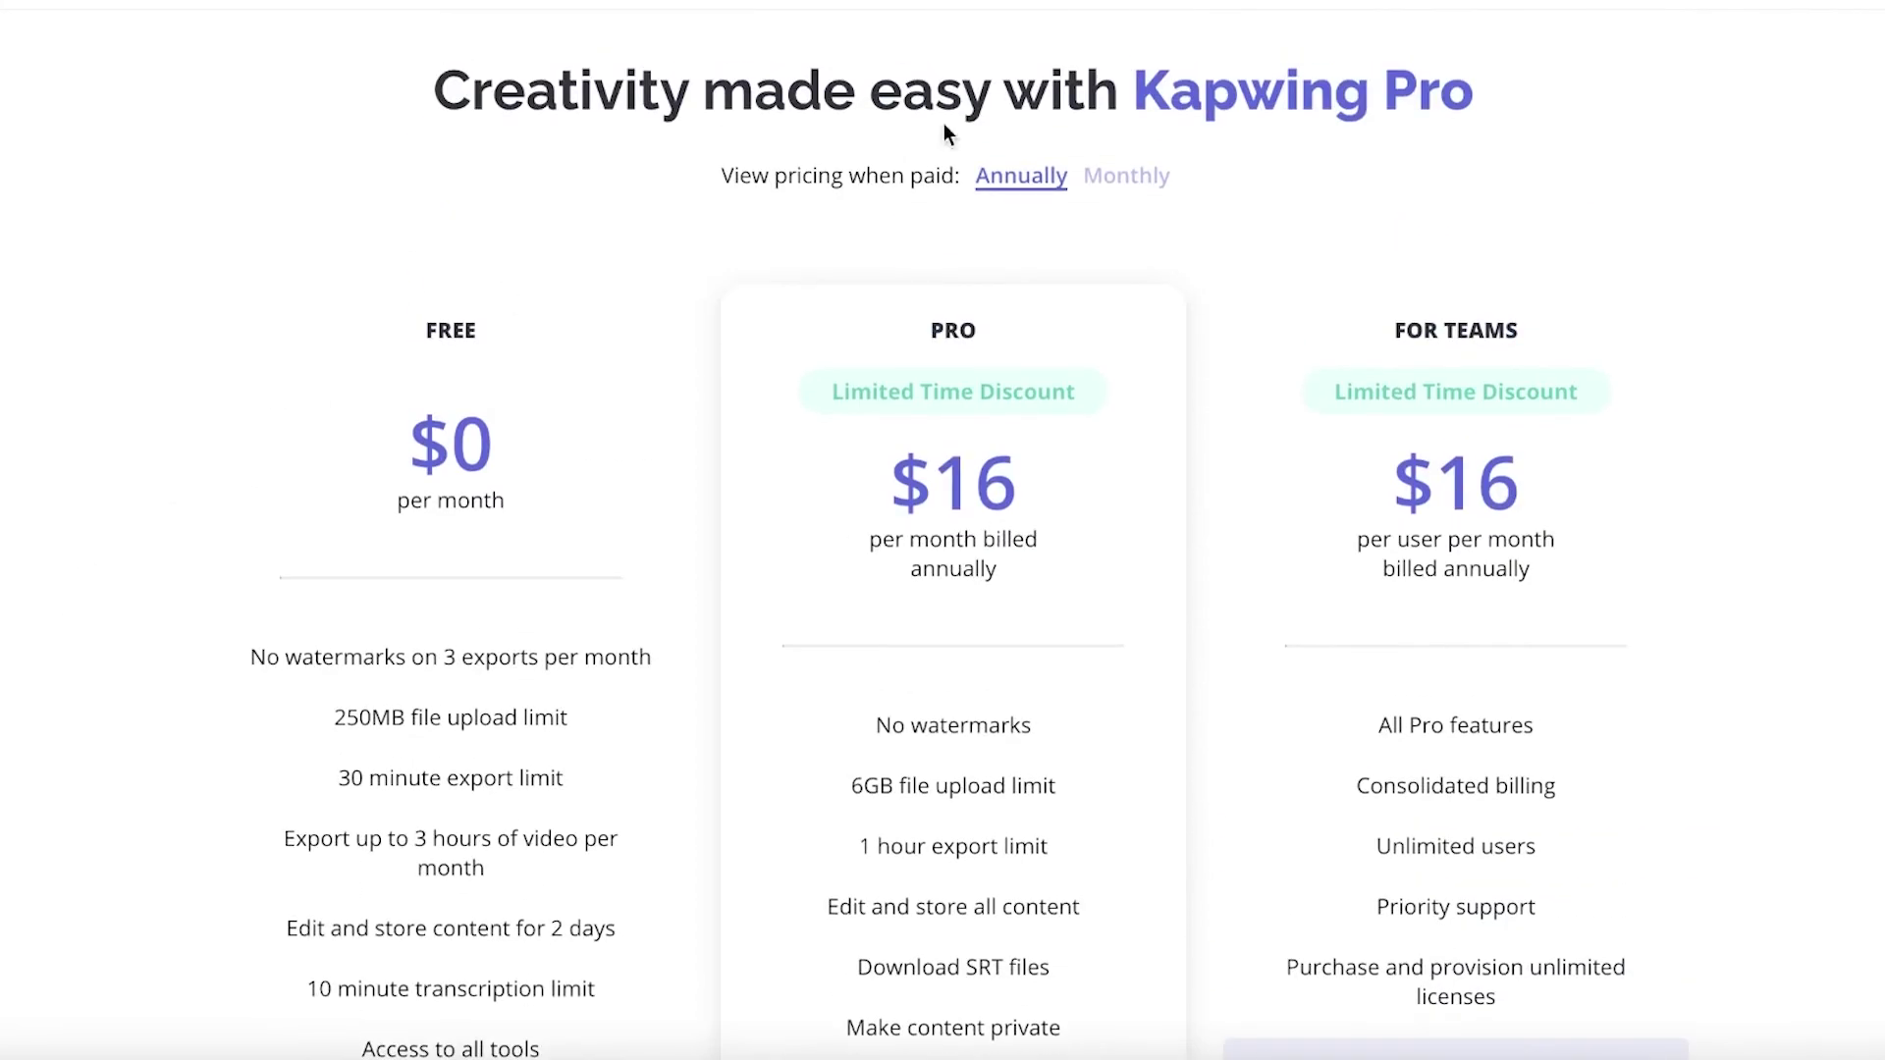
scroll(841, 593, down, 3)
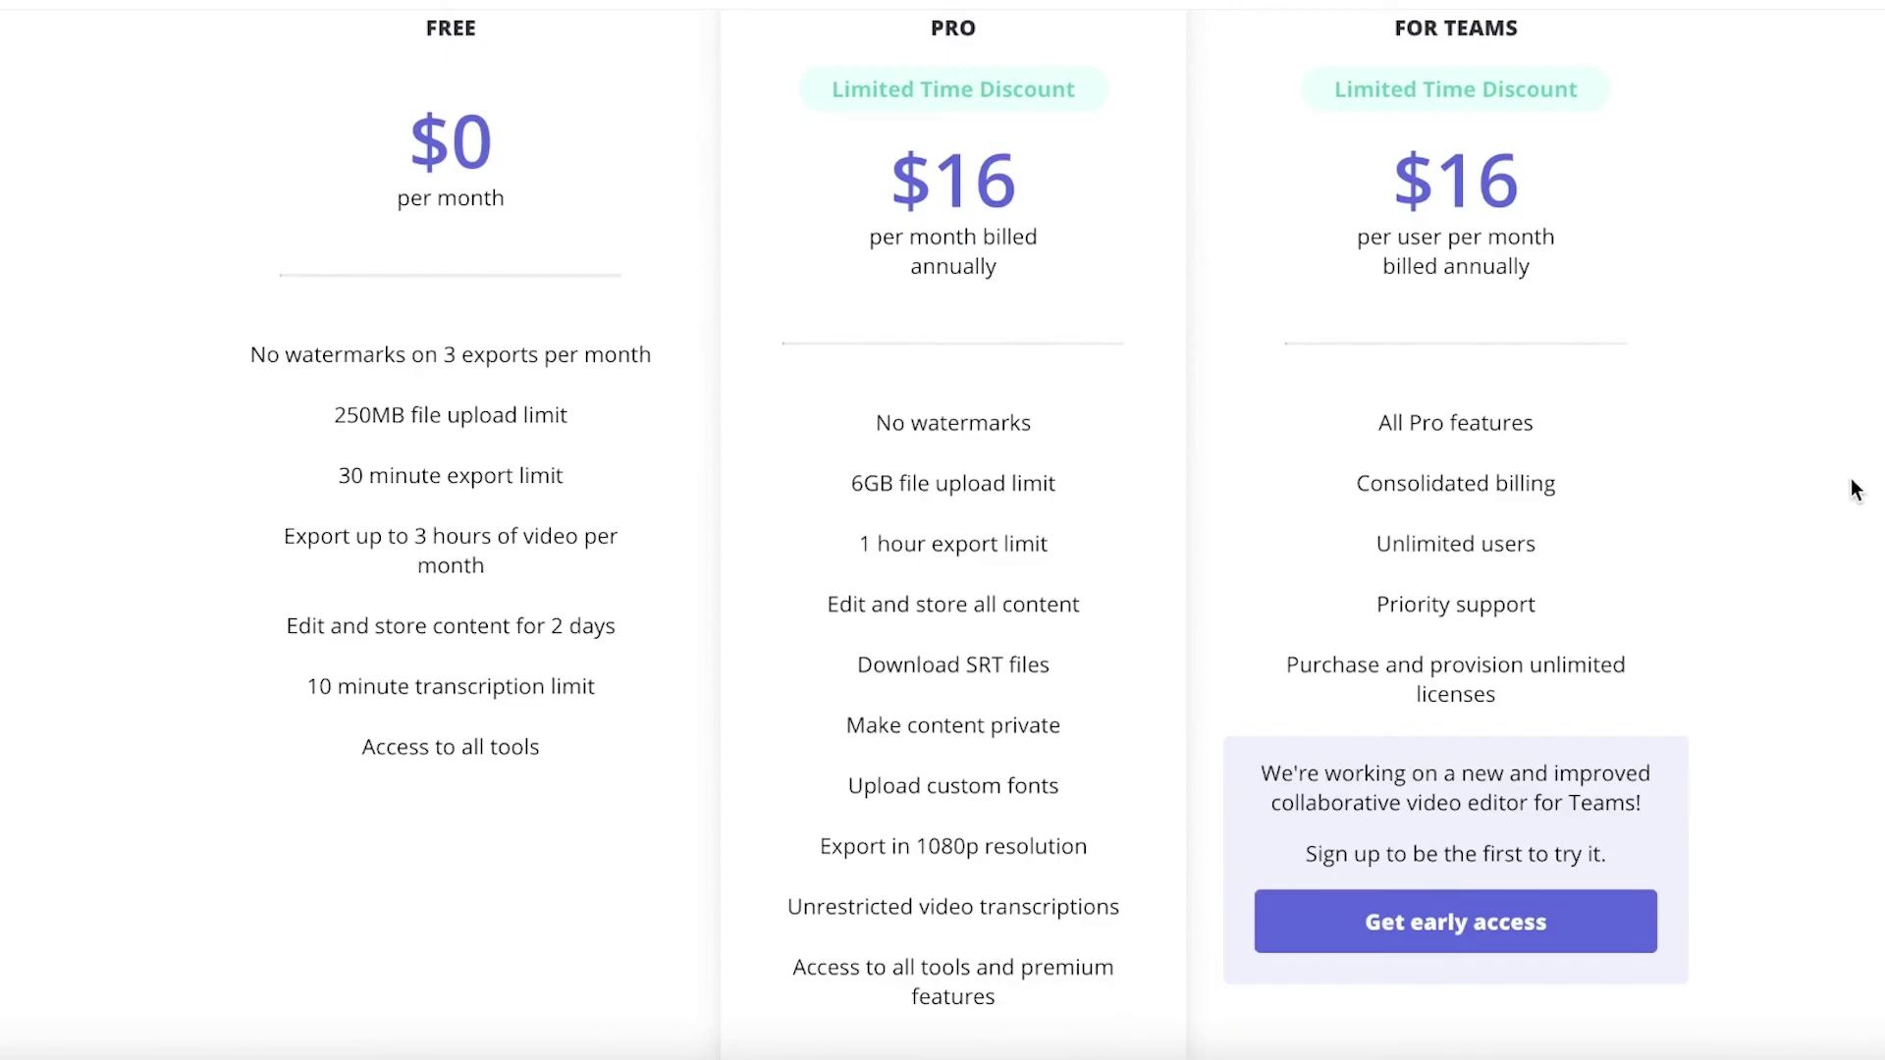
scroll(1855, 489, down, 1)
scroll(1855, 489, up, 1)
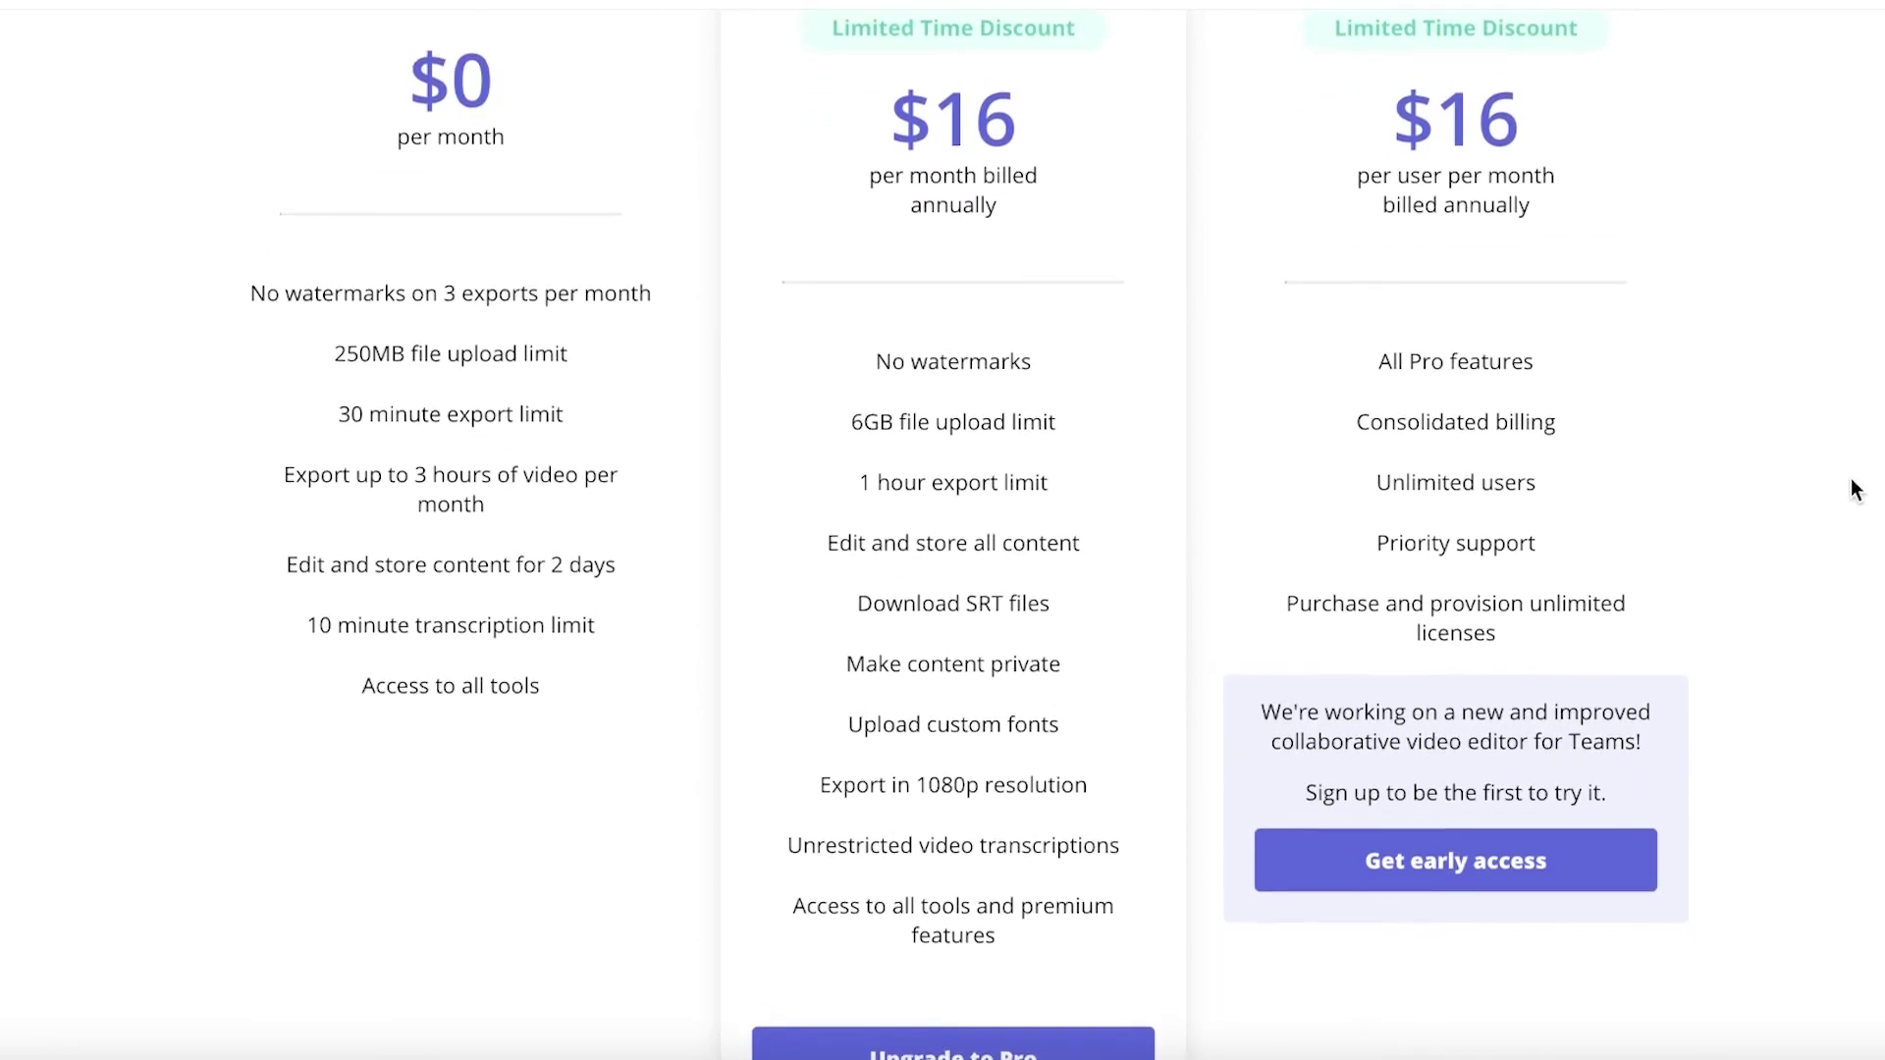
scroll(1851, 530, down, 1)
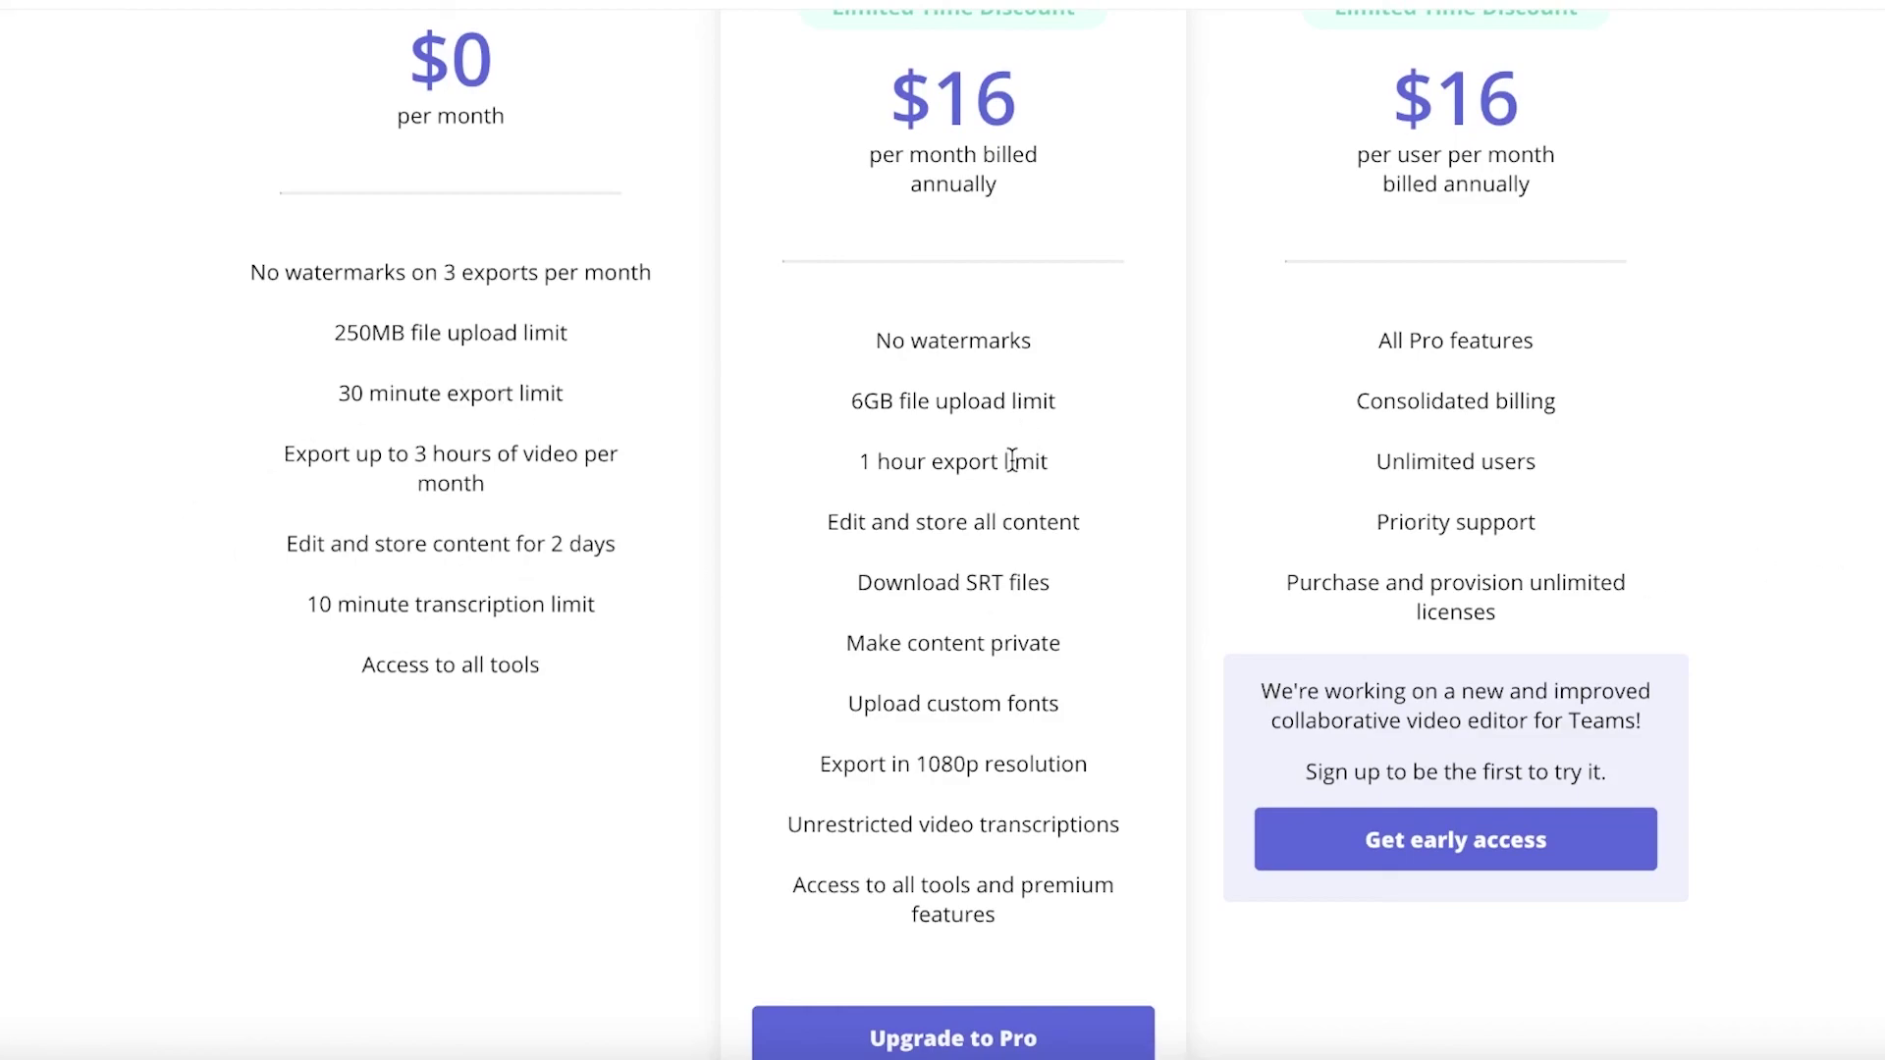
scroll(1527, 303, up, 3)
scroll(1570, 373, down, 1)
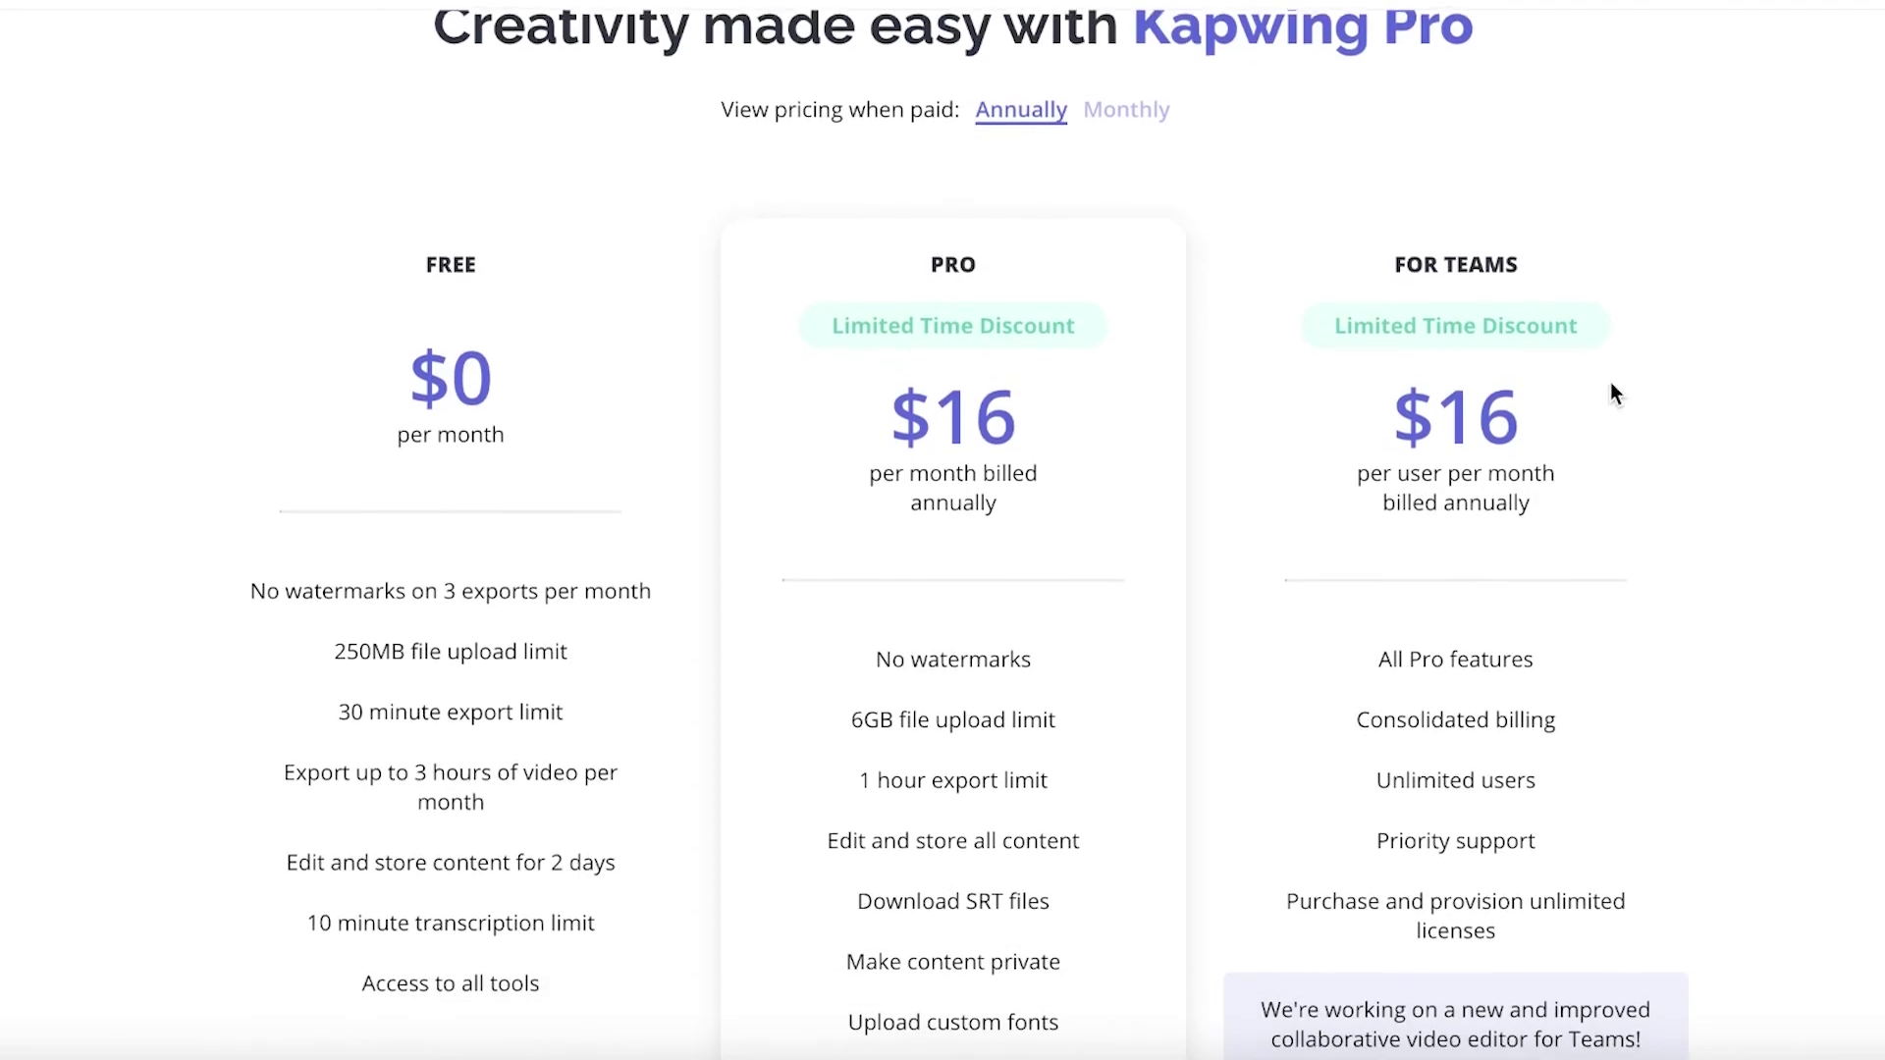